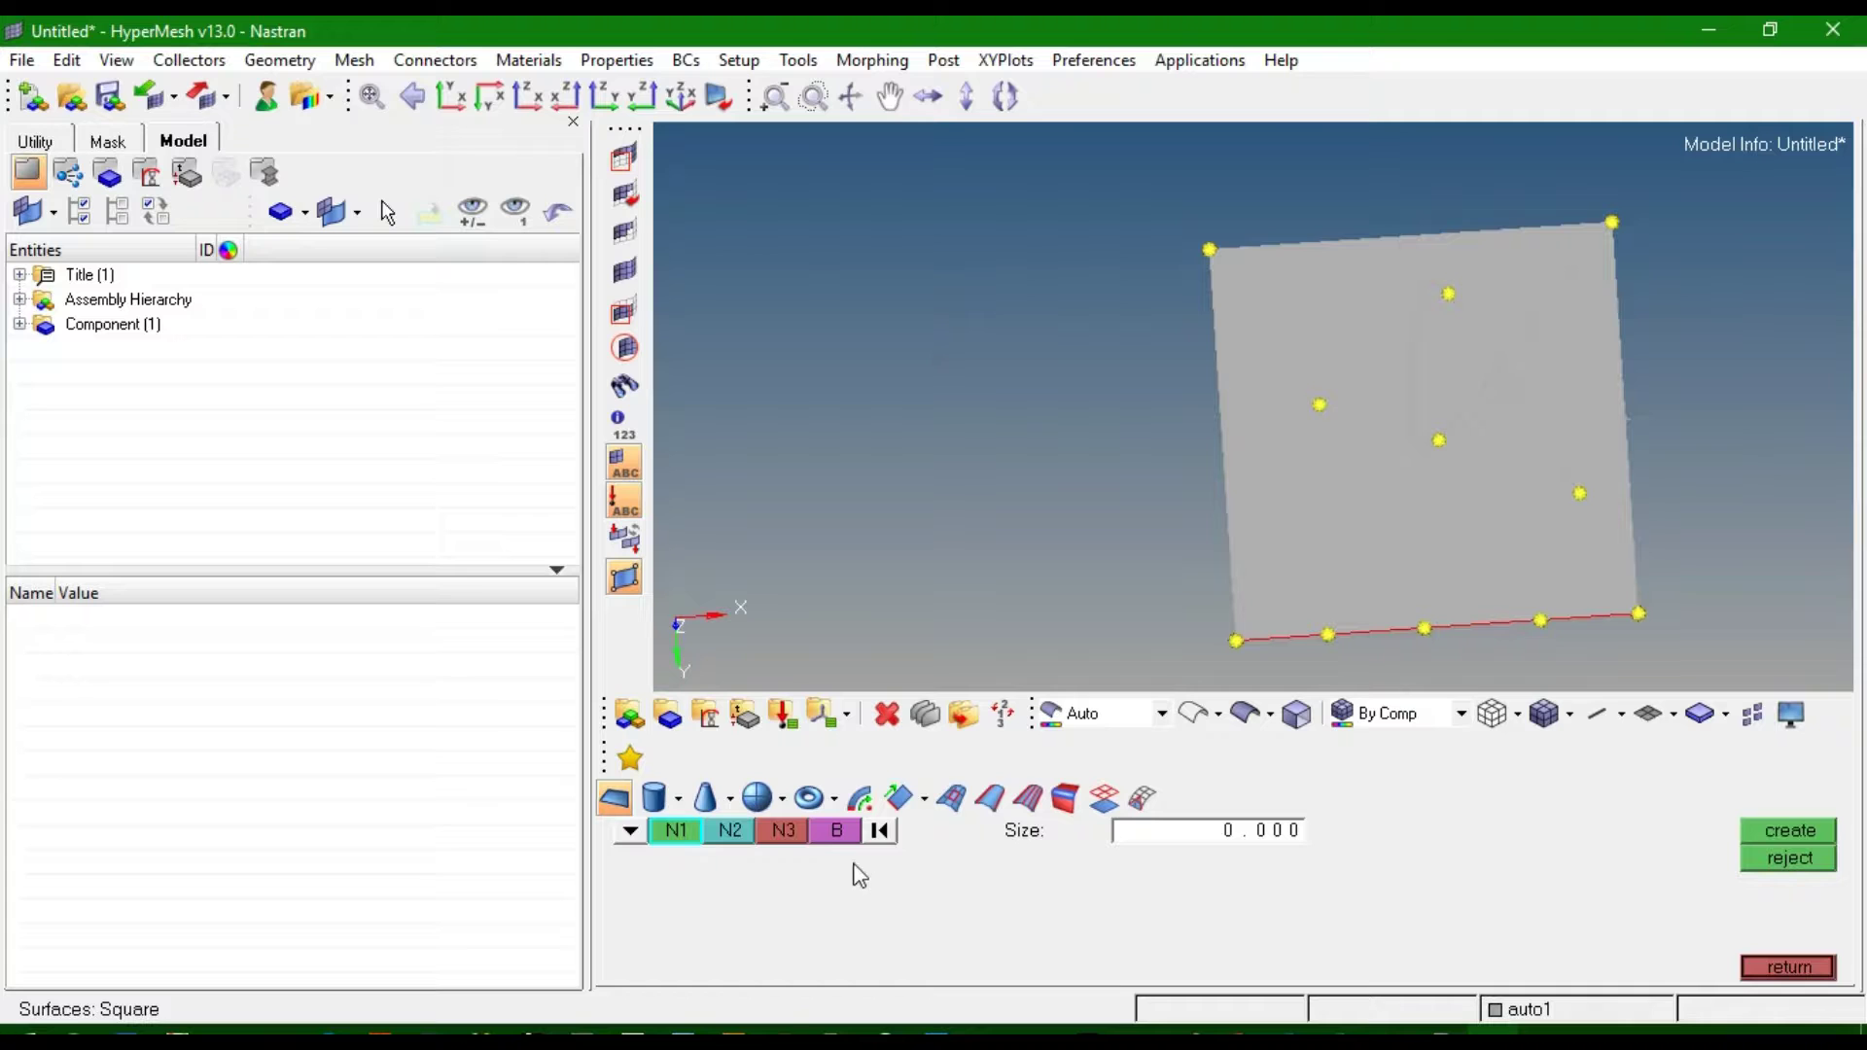
Define a square surface with its base point at the existing plate's central node and a size of 20.
{"action": "left_click", "coordinate": [836, 830]}
{"action": "left_click", "coordinate": [1439, 440]}
{"action": "left_click", "coordinate": [1222, 829]}
{"action": "type", "text": "20"}
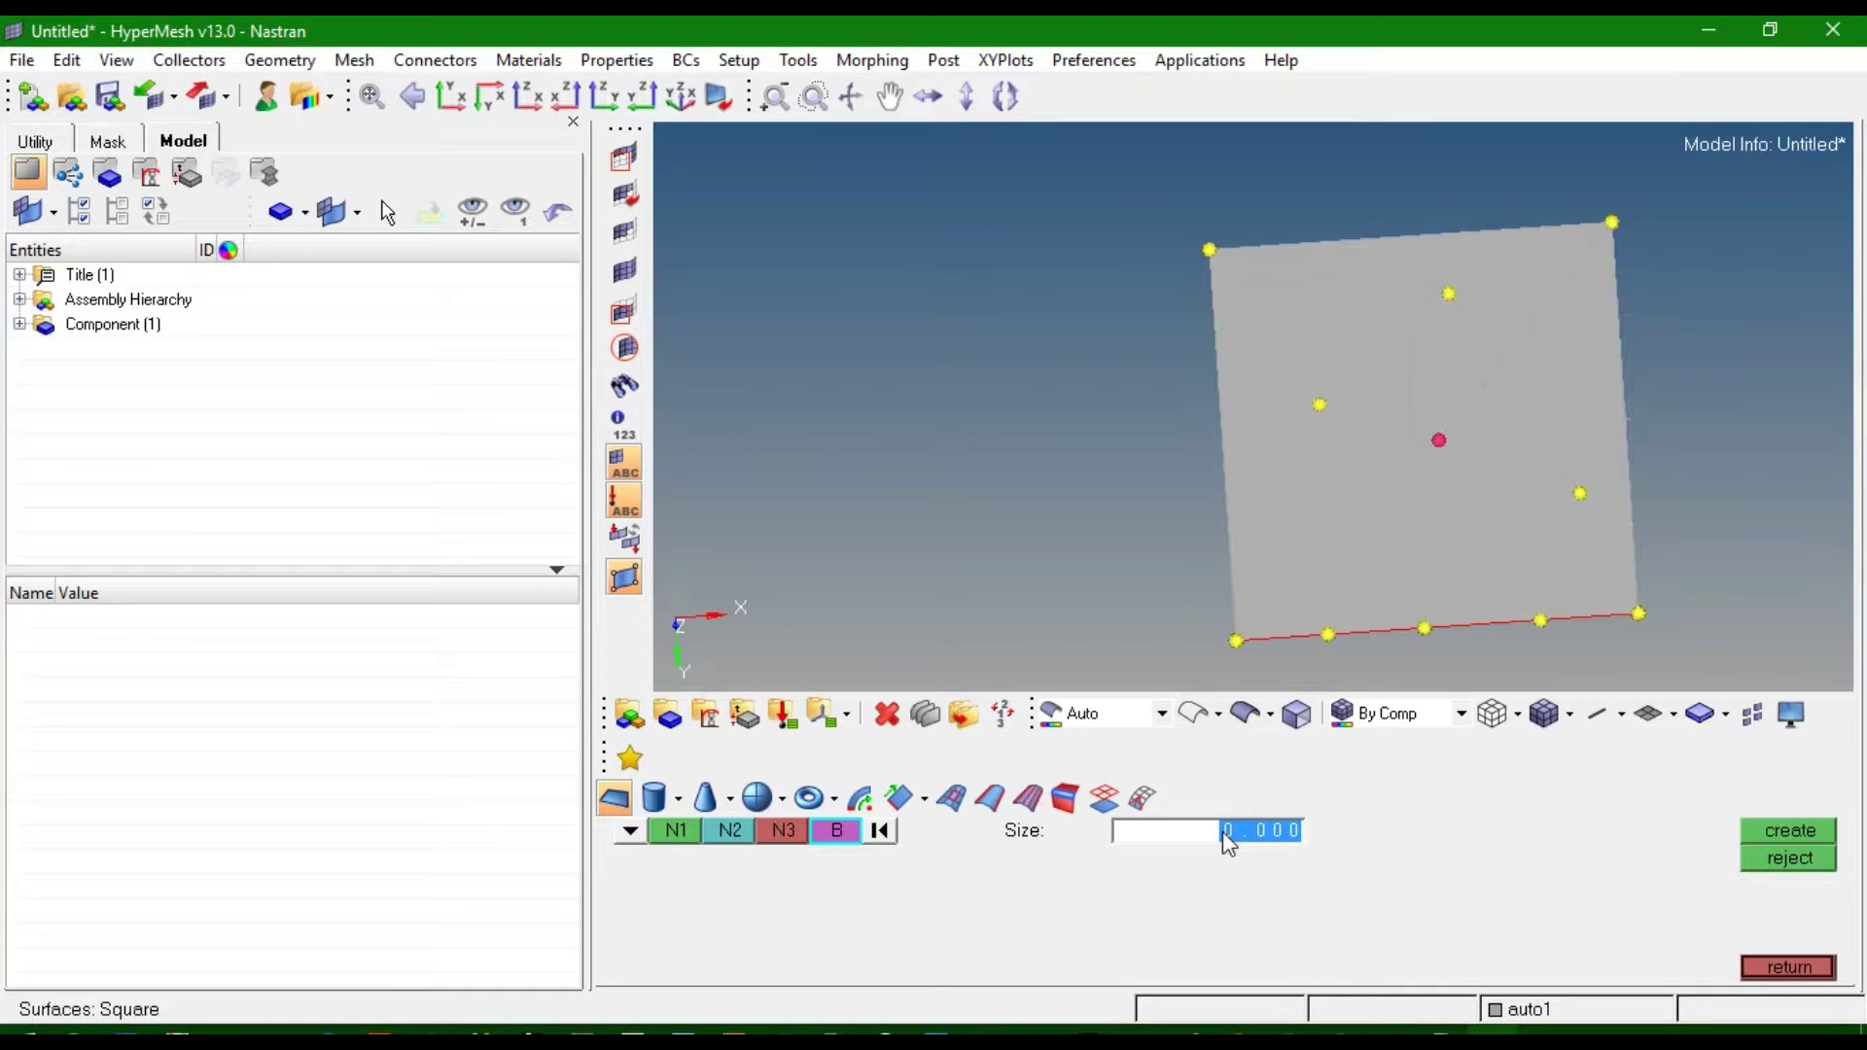
{"action": "left_click", "coordinate": [1776, 830]}
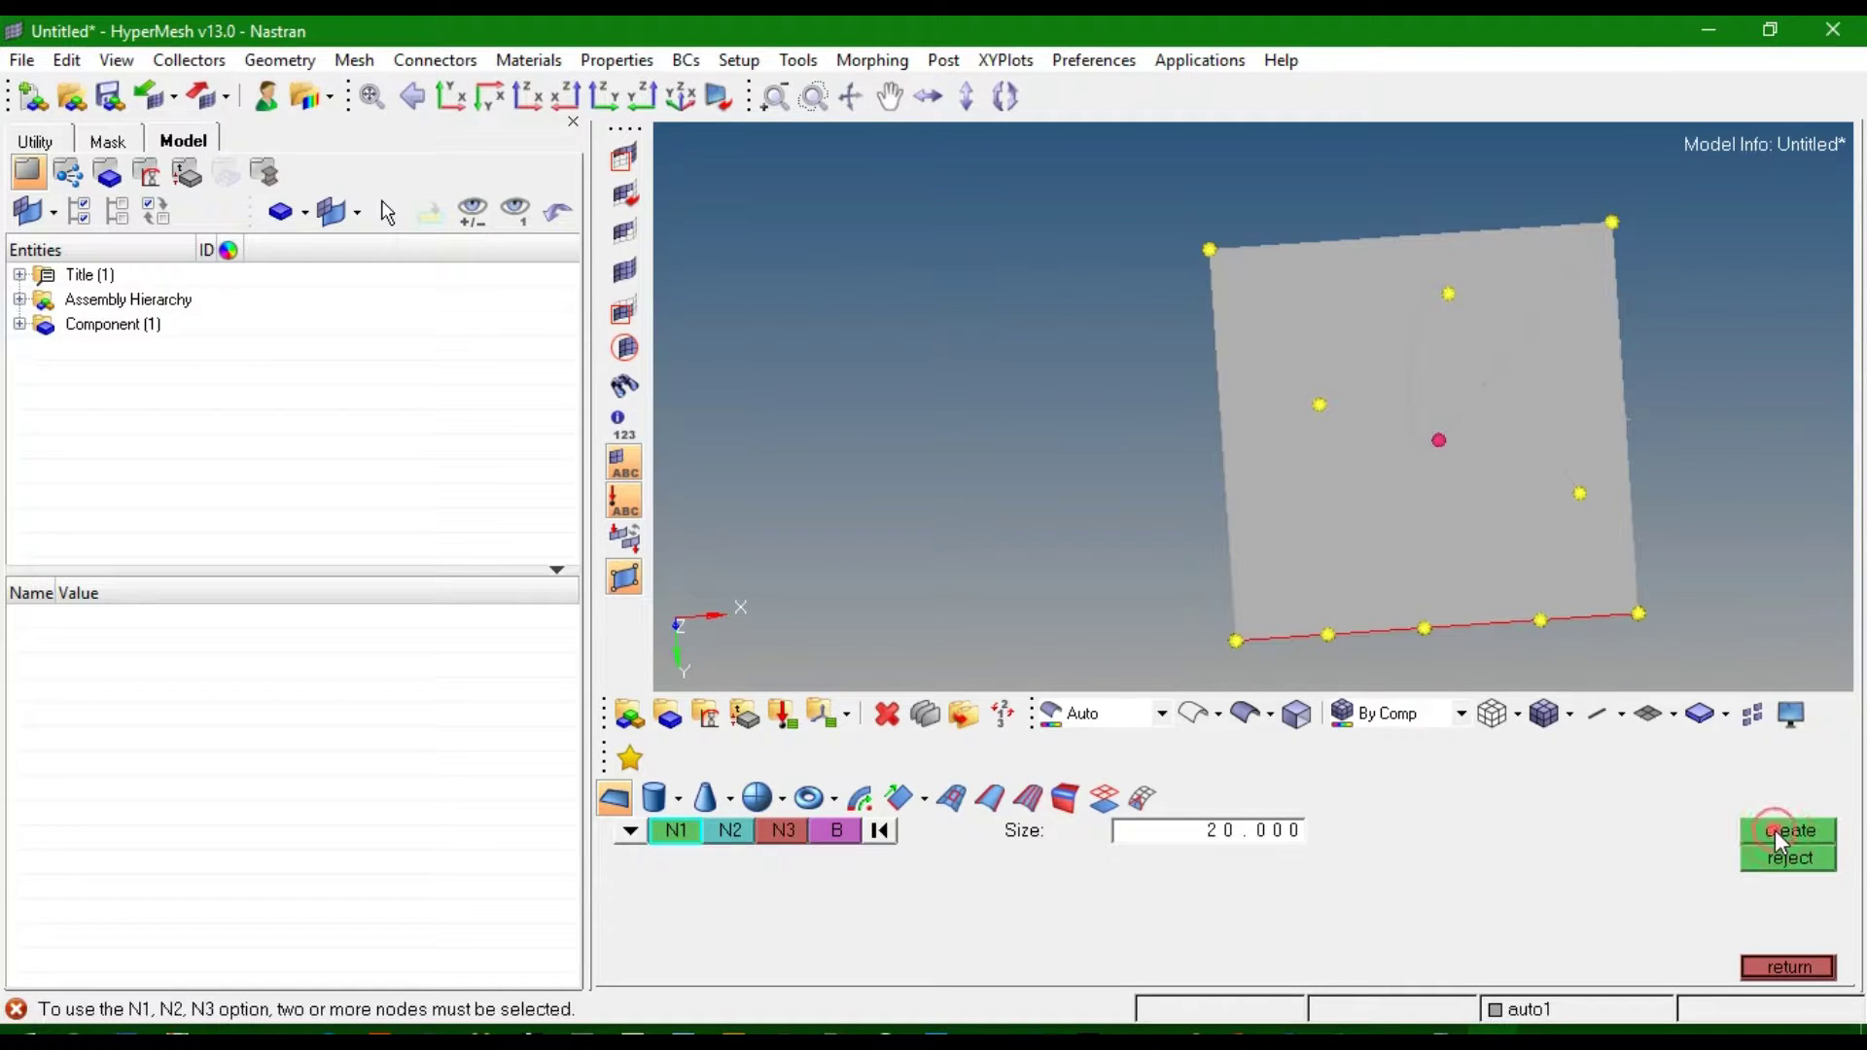
Orient the square by three nodes: the interior node near the right edge, the interior node near the left edge, and the bottom edge's middle node; create it.
{"action": "mouse_move", "coordinate": [1532, 522]}
{"action": "left_mouse_down", "text": "ctrl"}
{"action": "mouse_move", "coordinate": [1388, 500]}
{"action": "mouse_move", "coordinate": [1468, 492]}
{"action": "mouse_move", "coordinate": [1538, 541]}
{"action": "left_mouse_up", "text": "ctrl"}
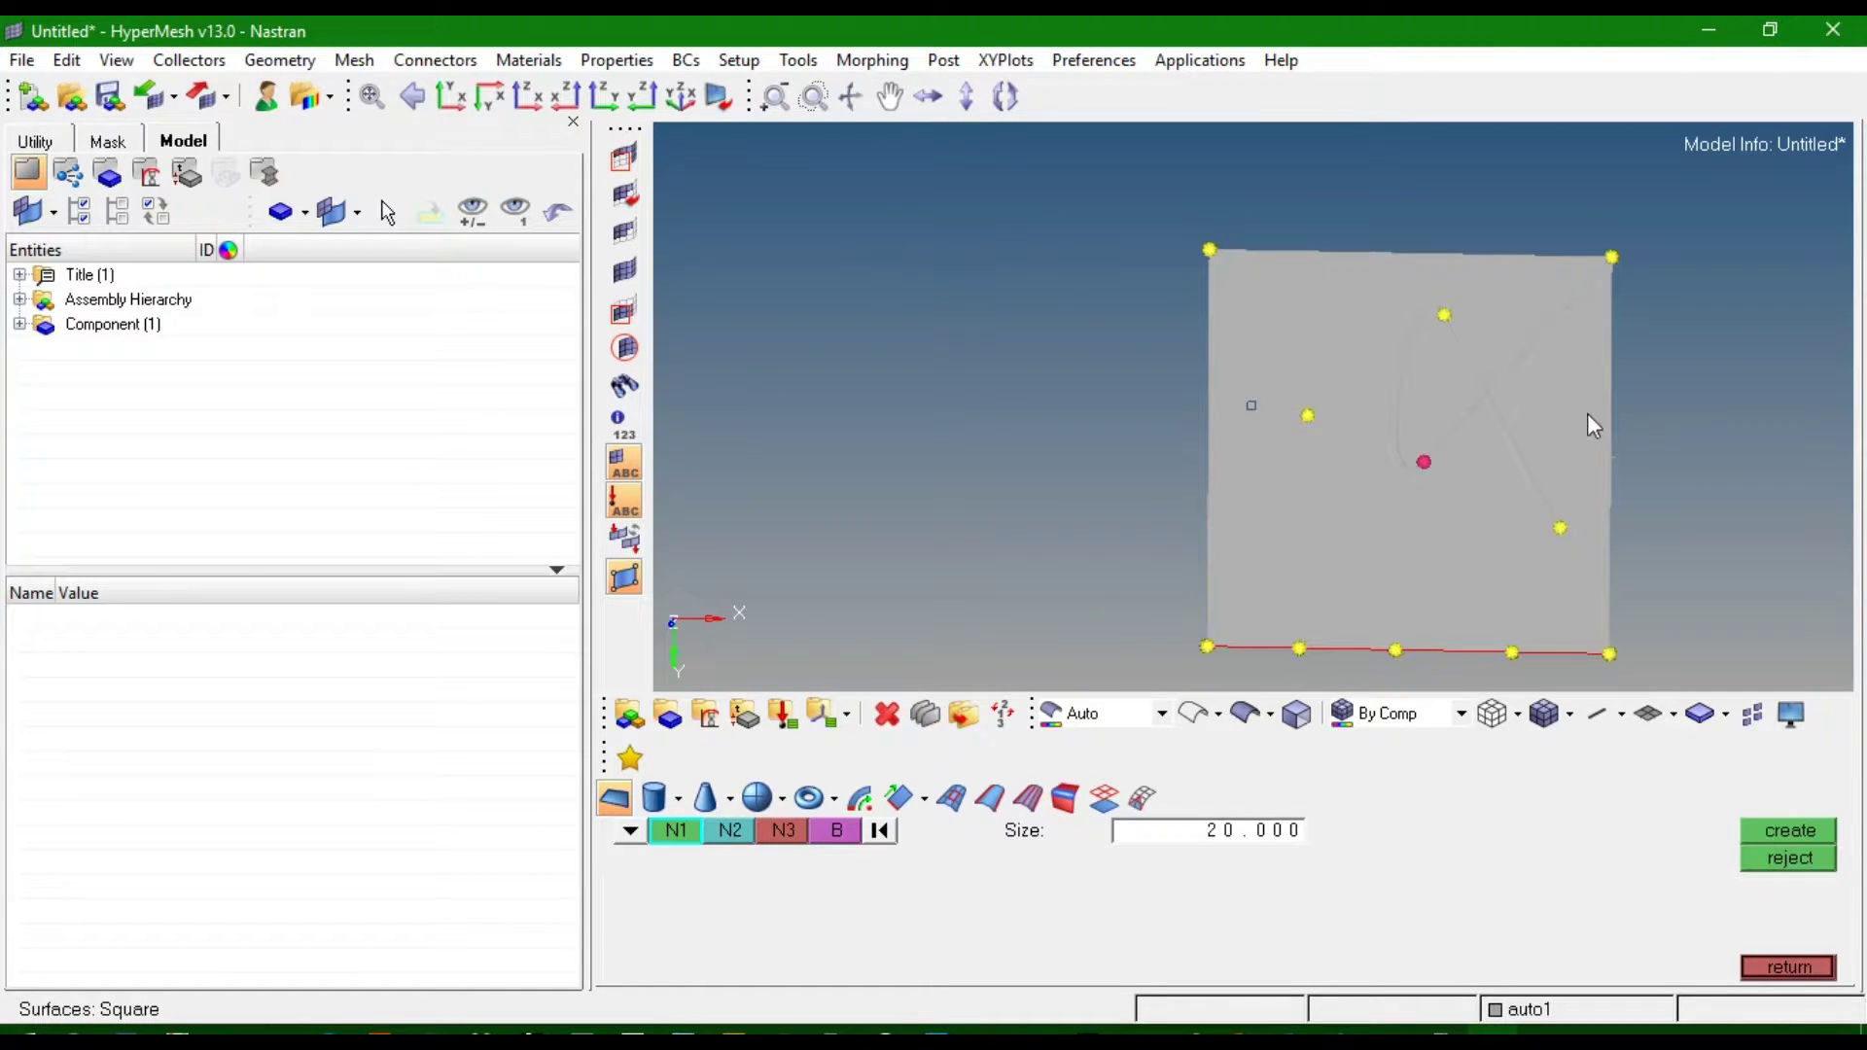
{"action": "left_click", "coordinate": [1560, 528]}
{"action": "left_click", "coordinate": [1308, 416]}
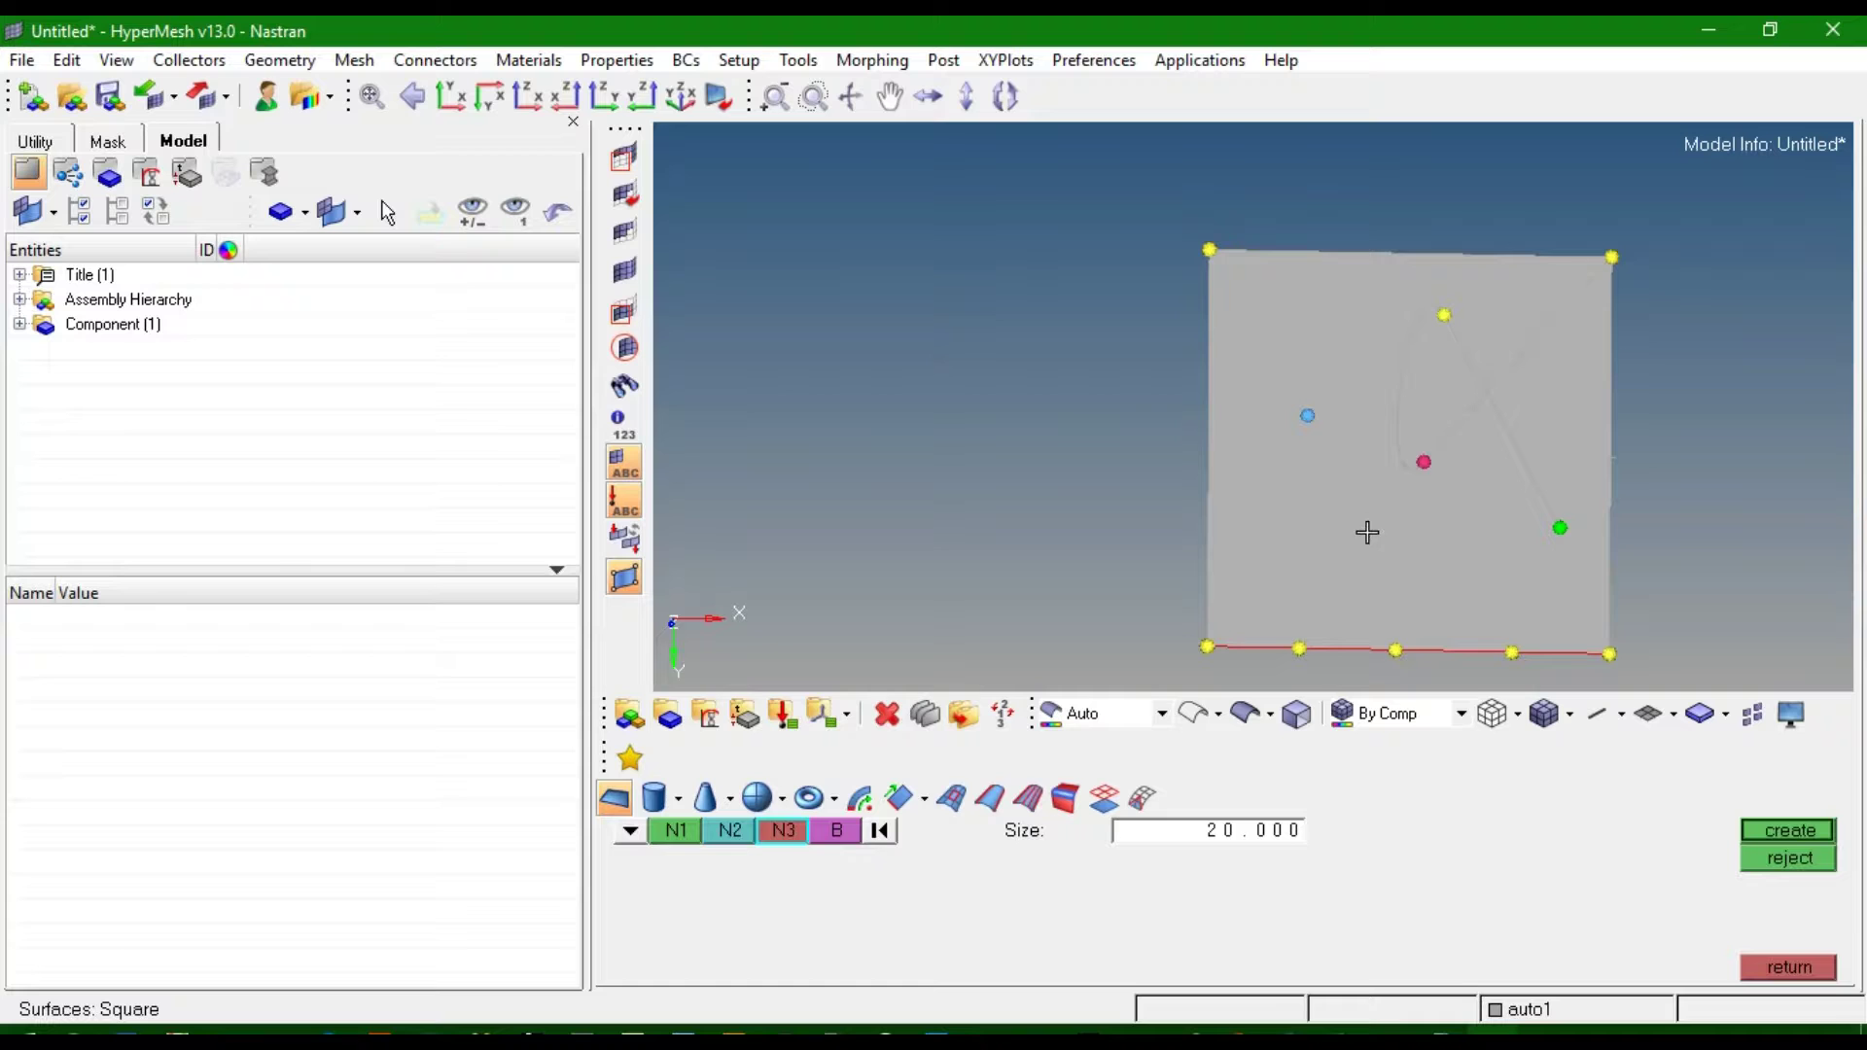
{"action": "left_click", "coordinate": [1395, 649]}
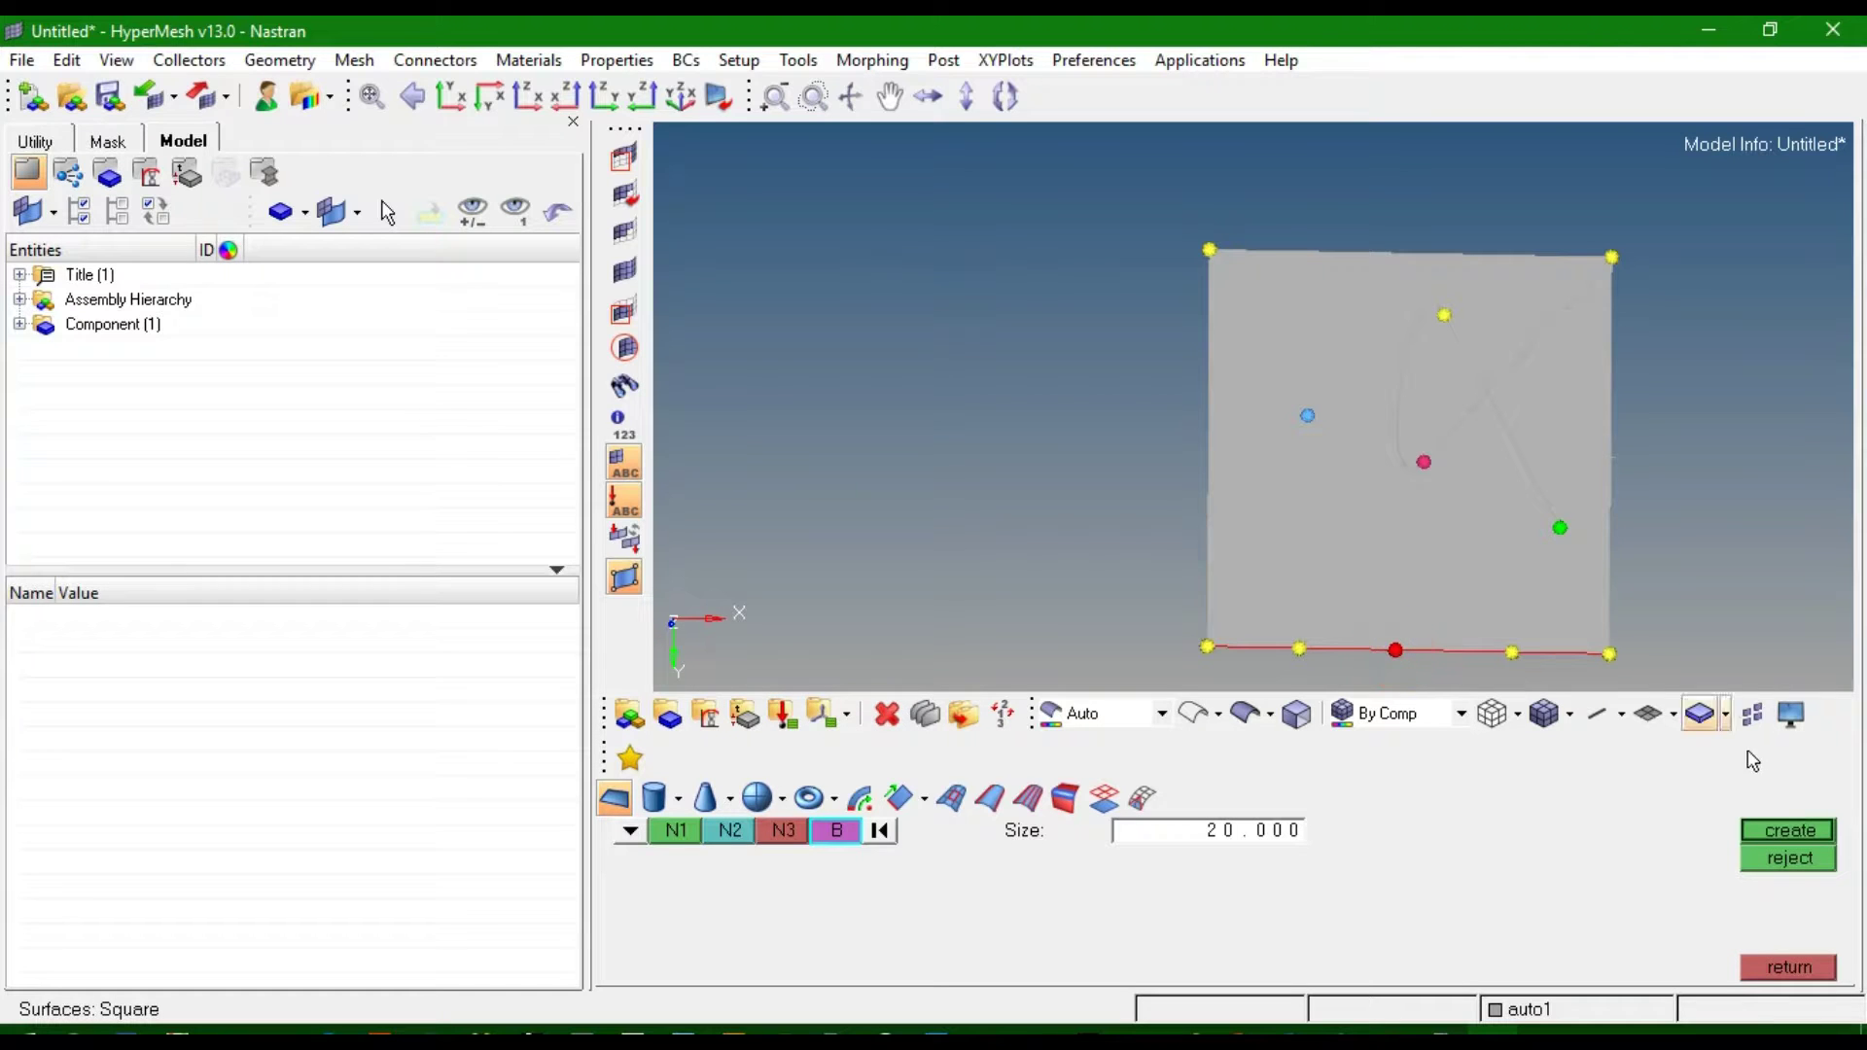
{"action": "left_click", "coordinate": [1779, 832]}
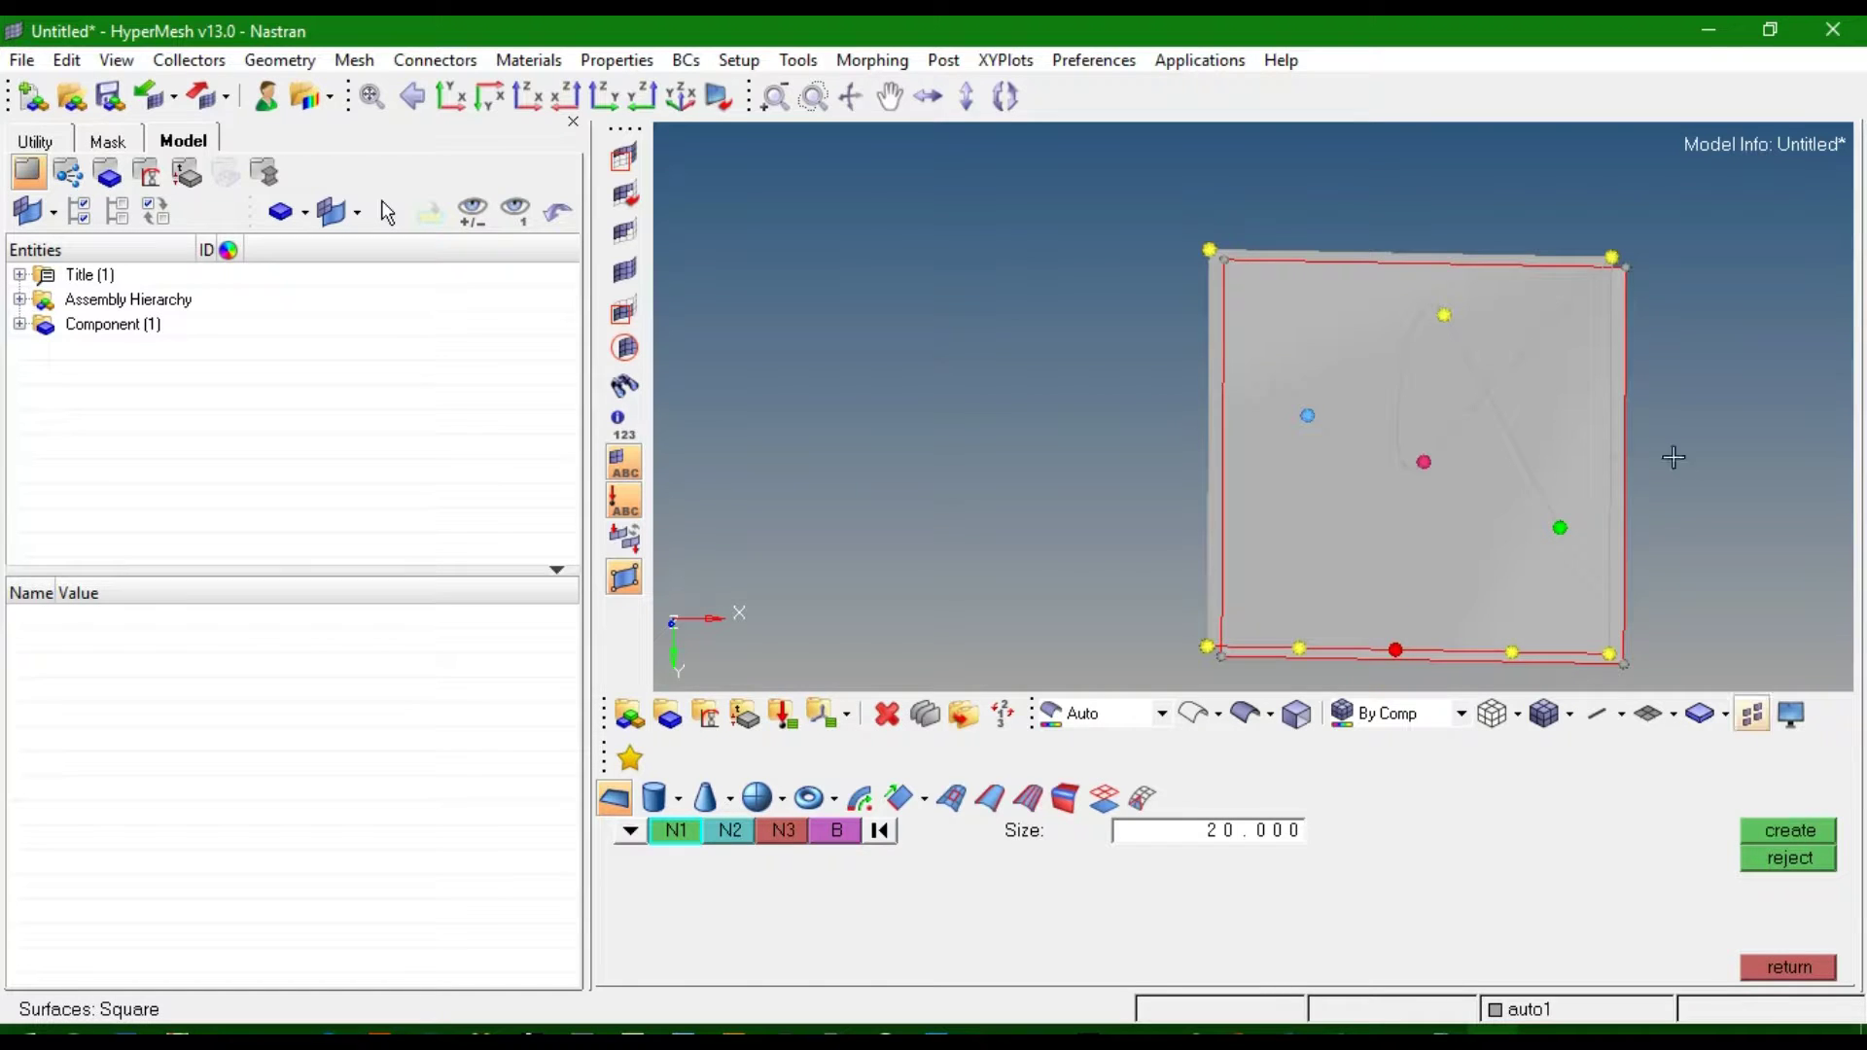
{"action": "left_click_drag", "start_coordinate": [1702, 439], "coordinate": [1671, 480], "text": "ctrl"}
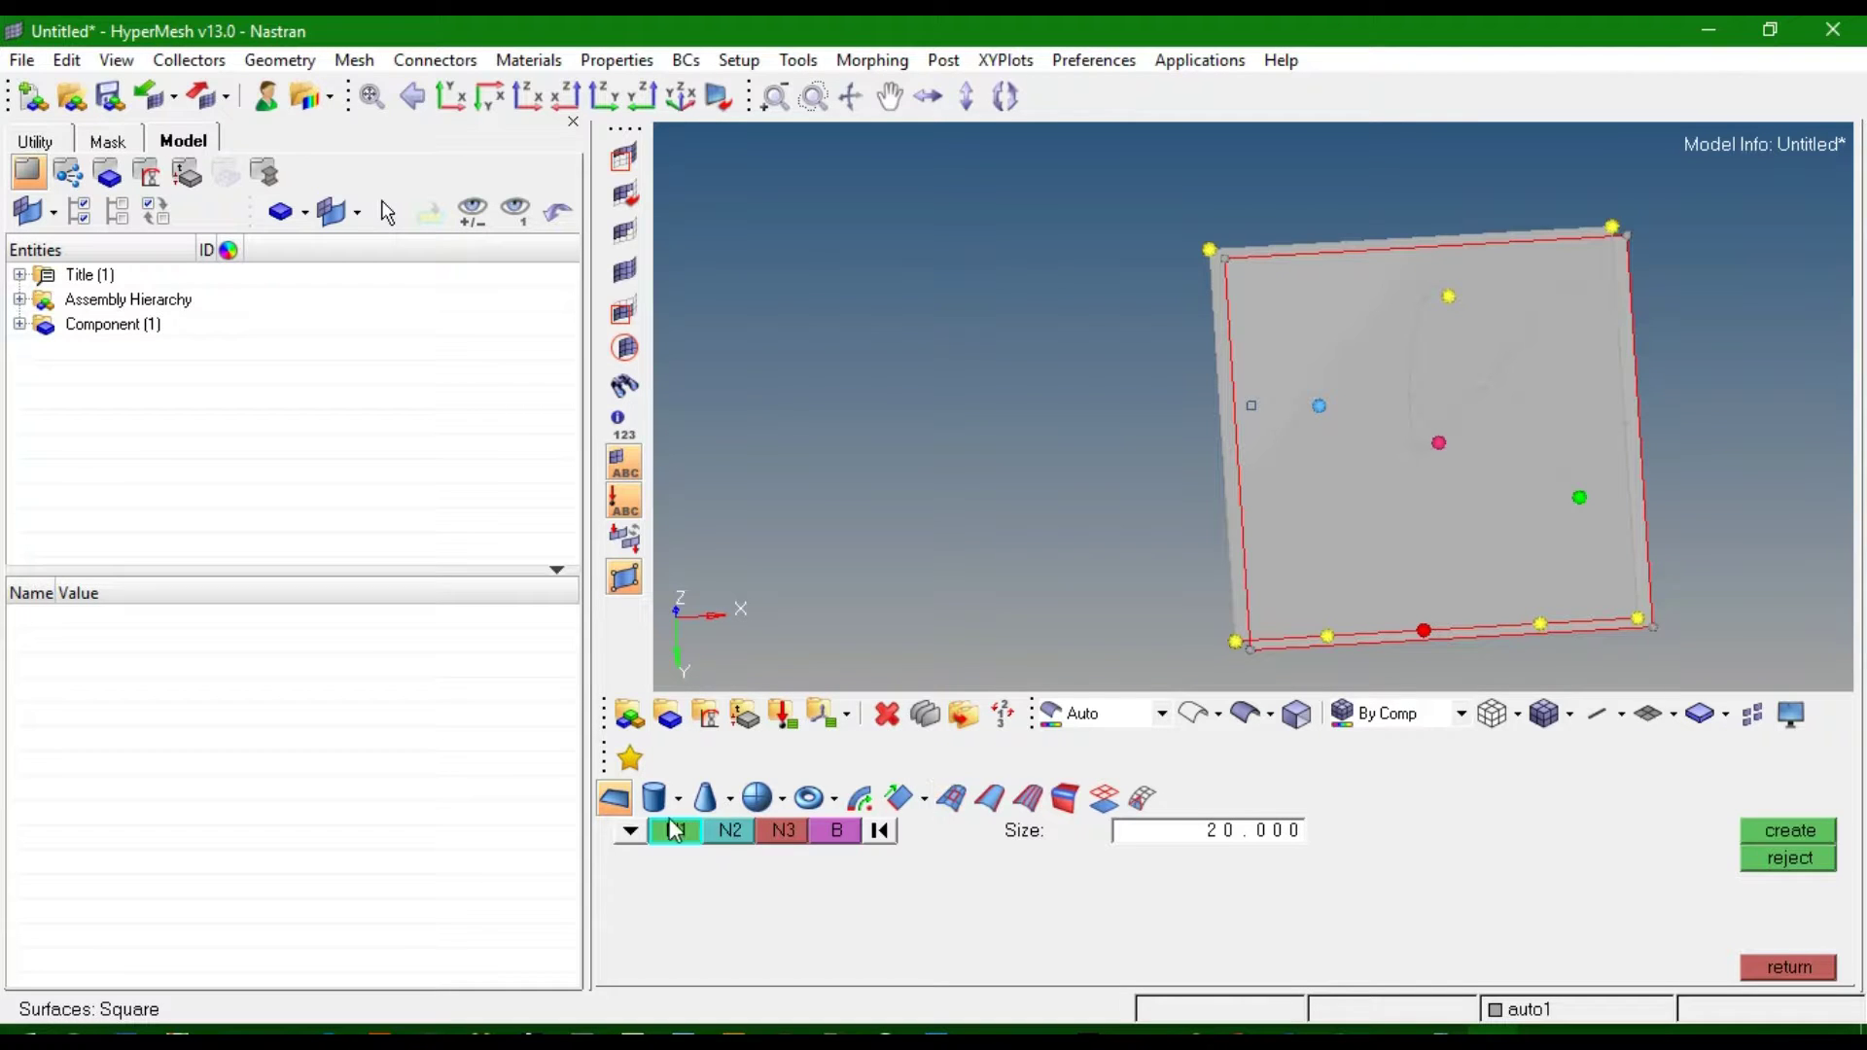
Create a square surface of size 10 normal to the x-axis, based at the interior node near the plate's left edge.
{"action": "left_click", "coordinate": [632, 829]}
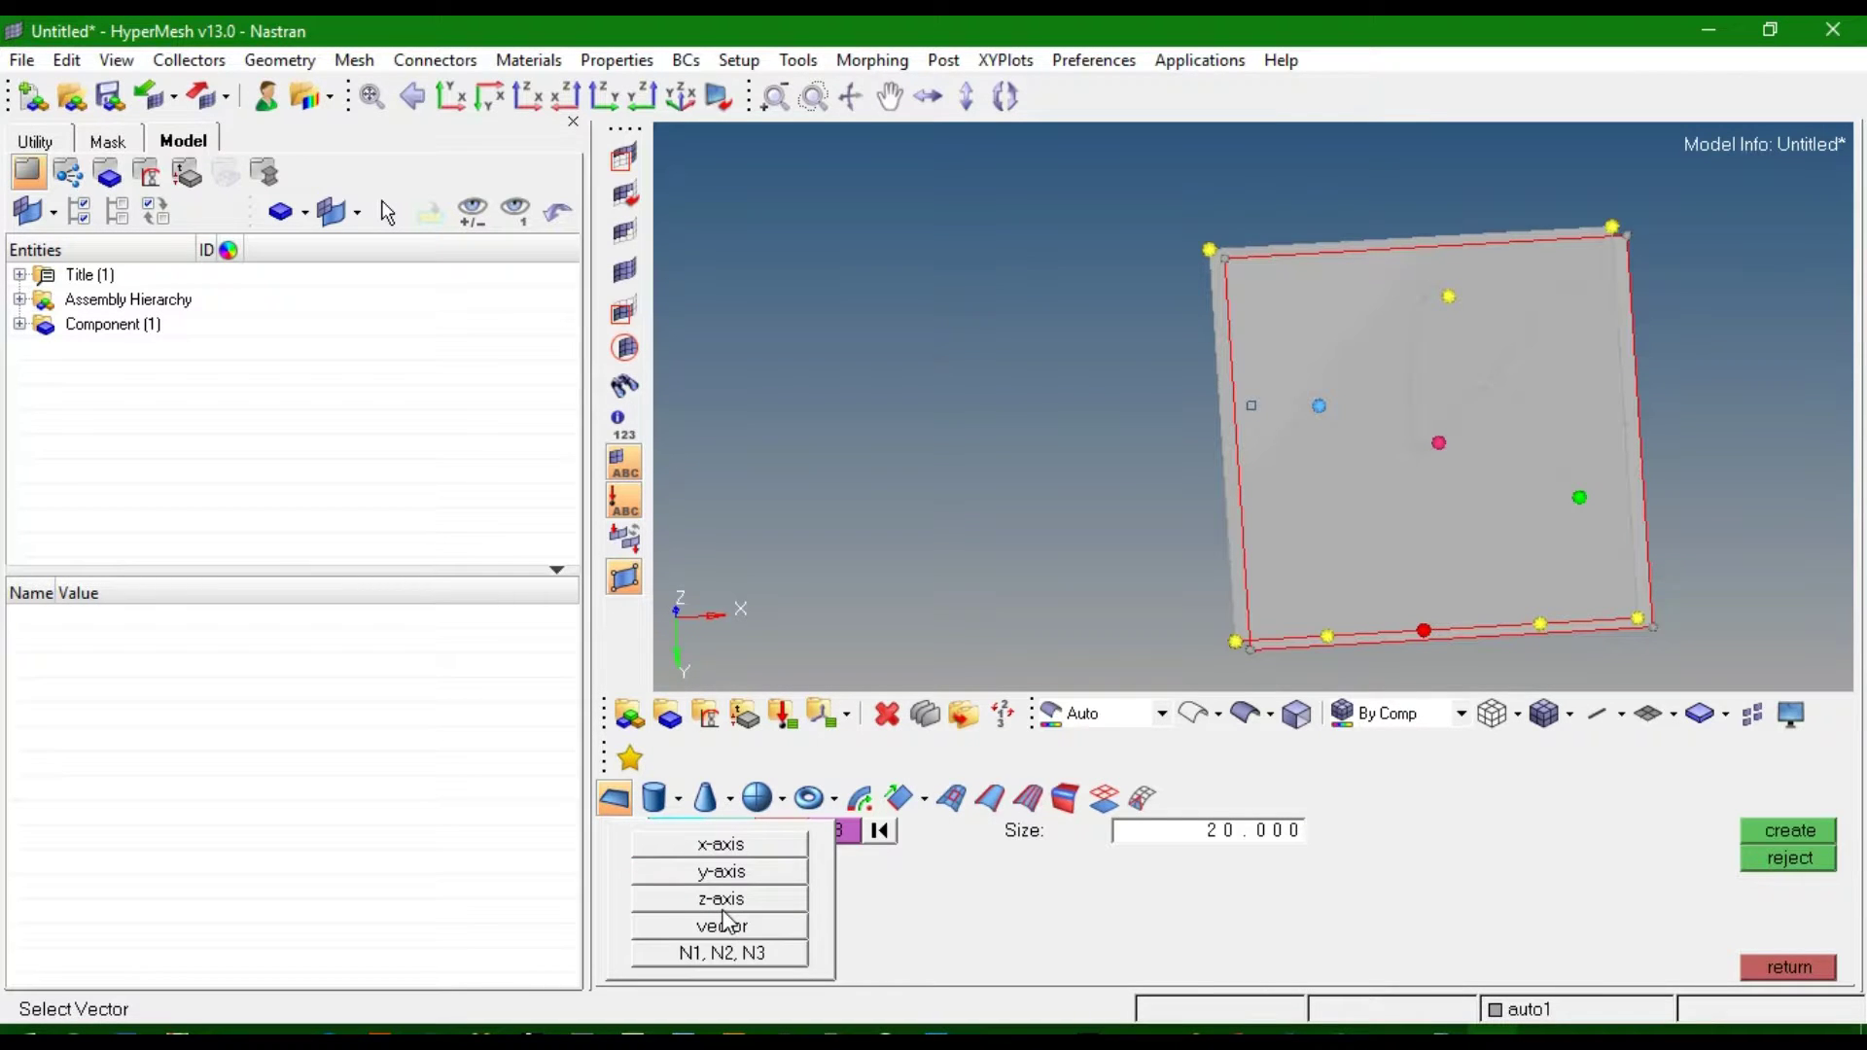
{"action": "left_click", "coordinate": [721, 848]}
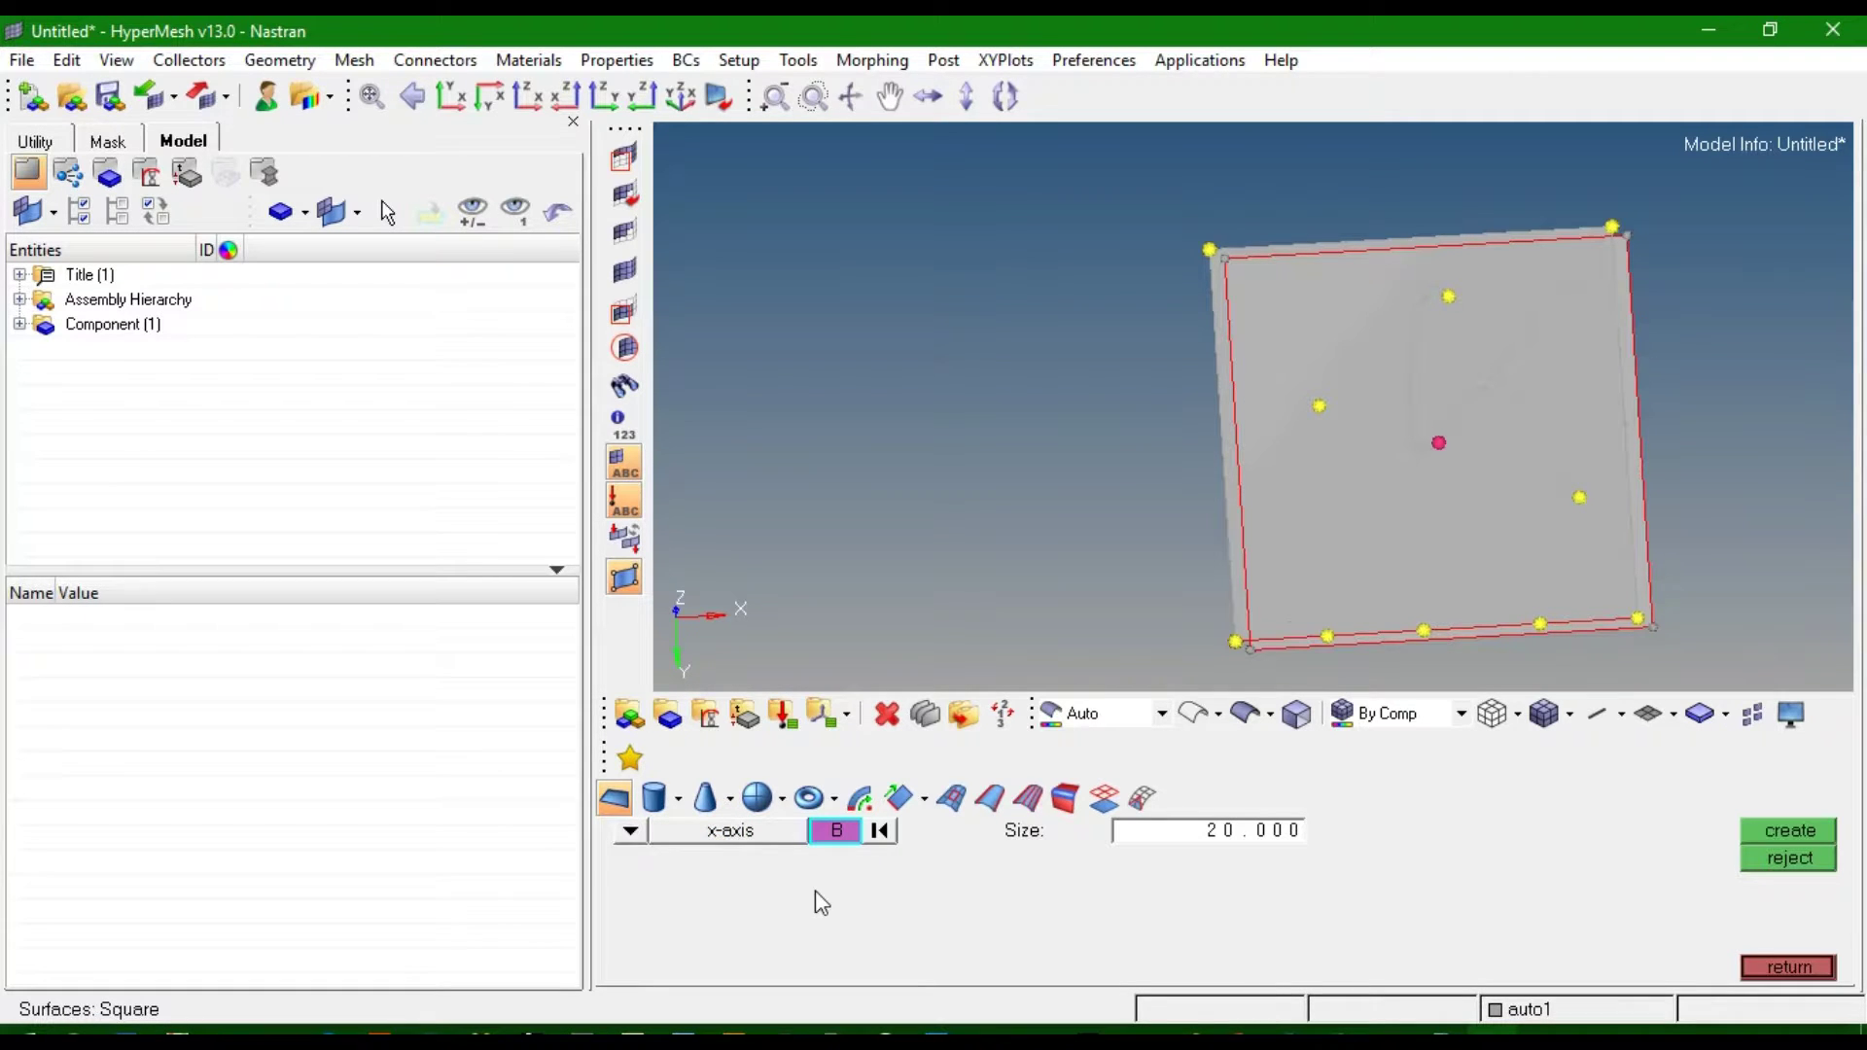
{"action": "left_click", "coordinate": [1320, 405]}
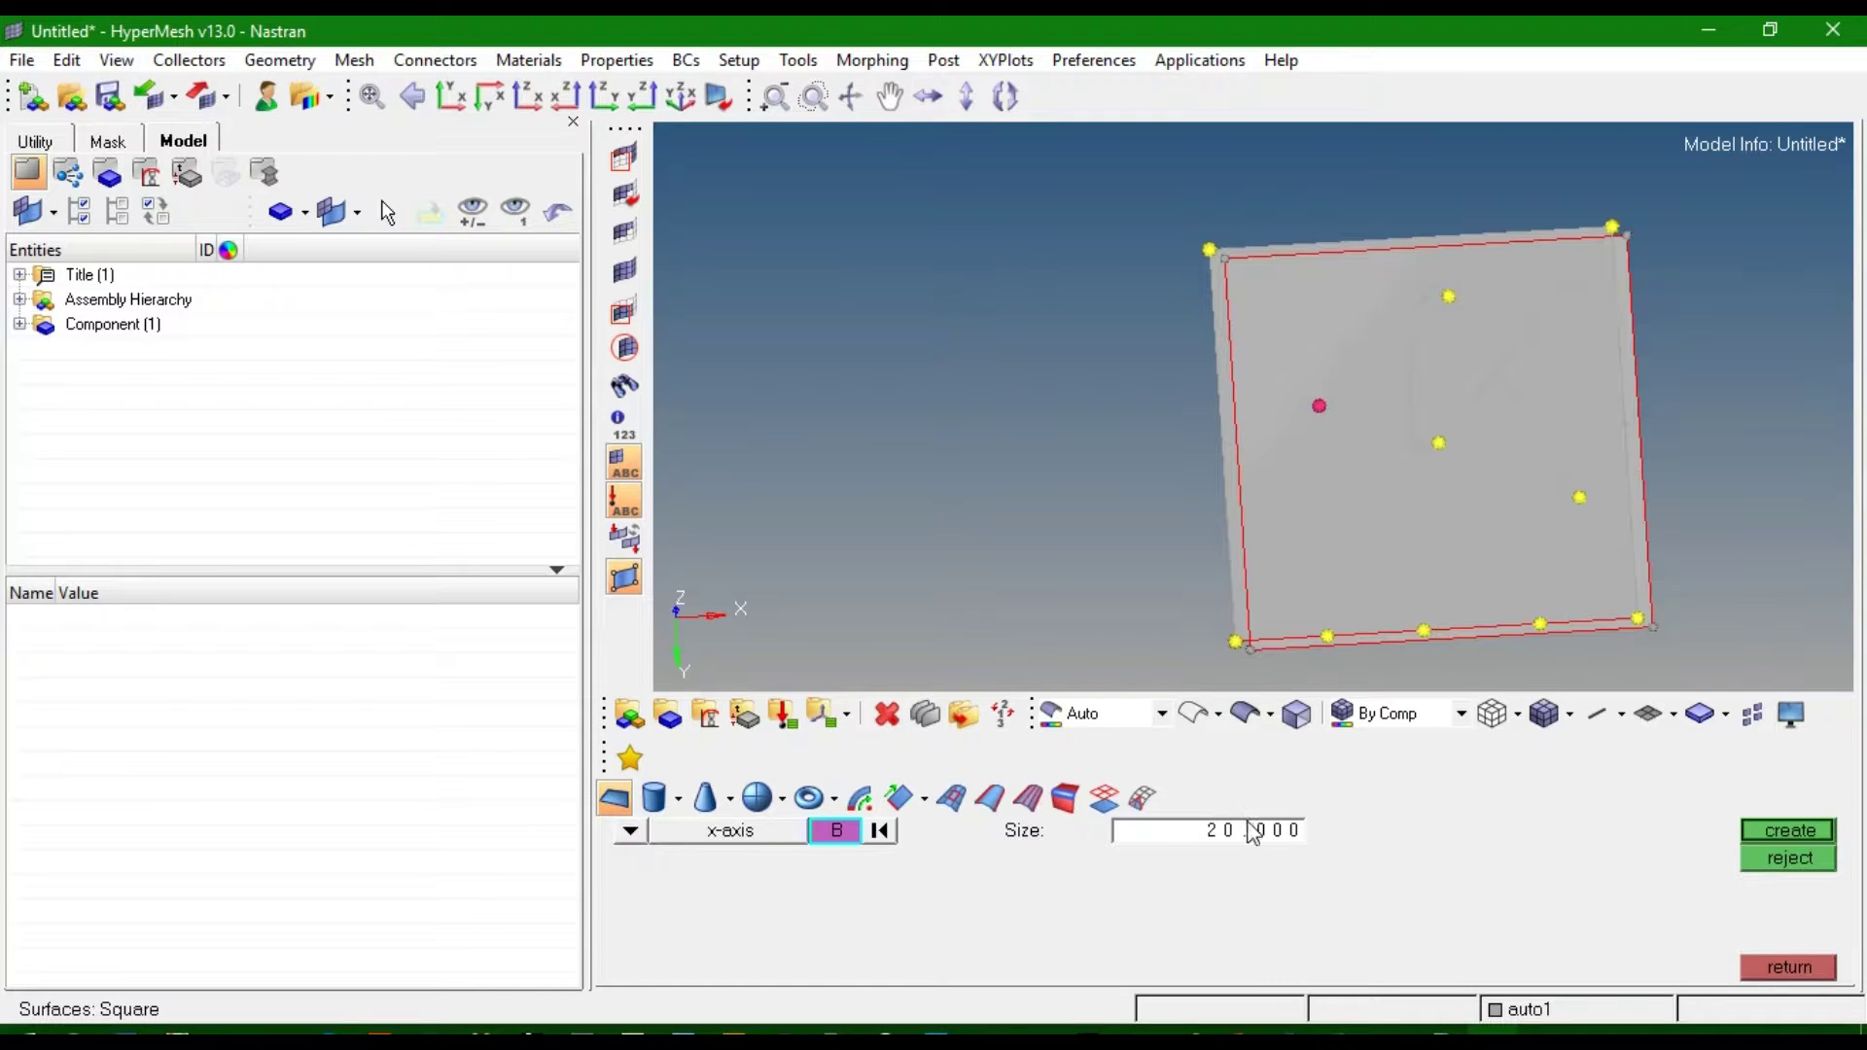
{"action": "type", "text": "10"}
{"action": "left_click", "coordinate": [1753, 831]}
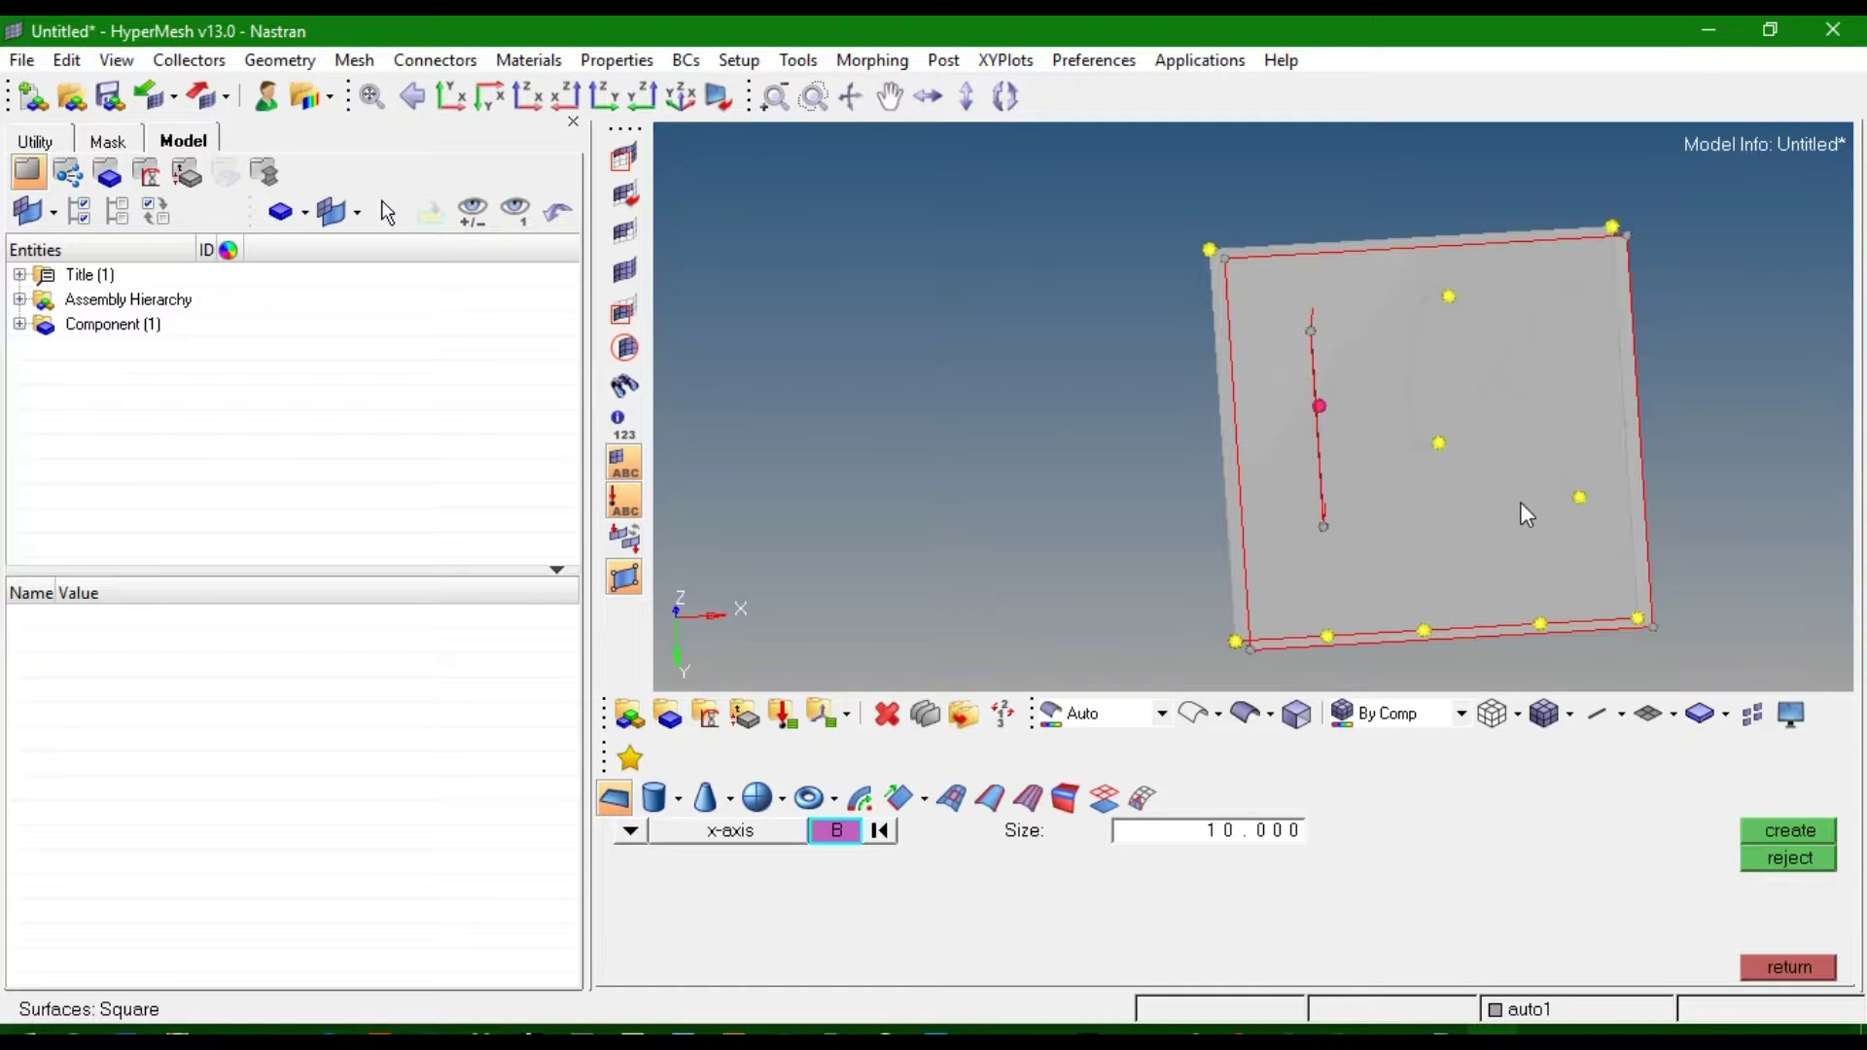
{"action": "left_click_drag", "start_coordinate": [1503, 500], "coordinate": [1438, 512], "text": "ctrl"}
{"action": "left_click", "coordinate": [1784, 967]}
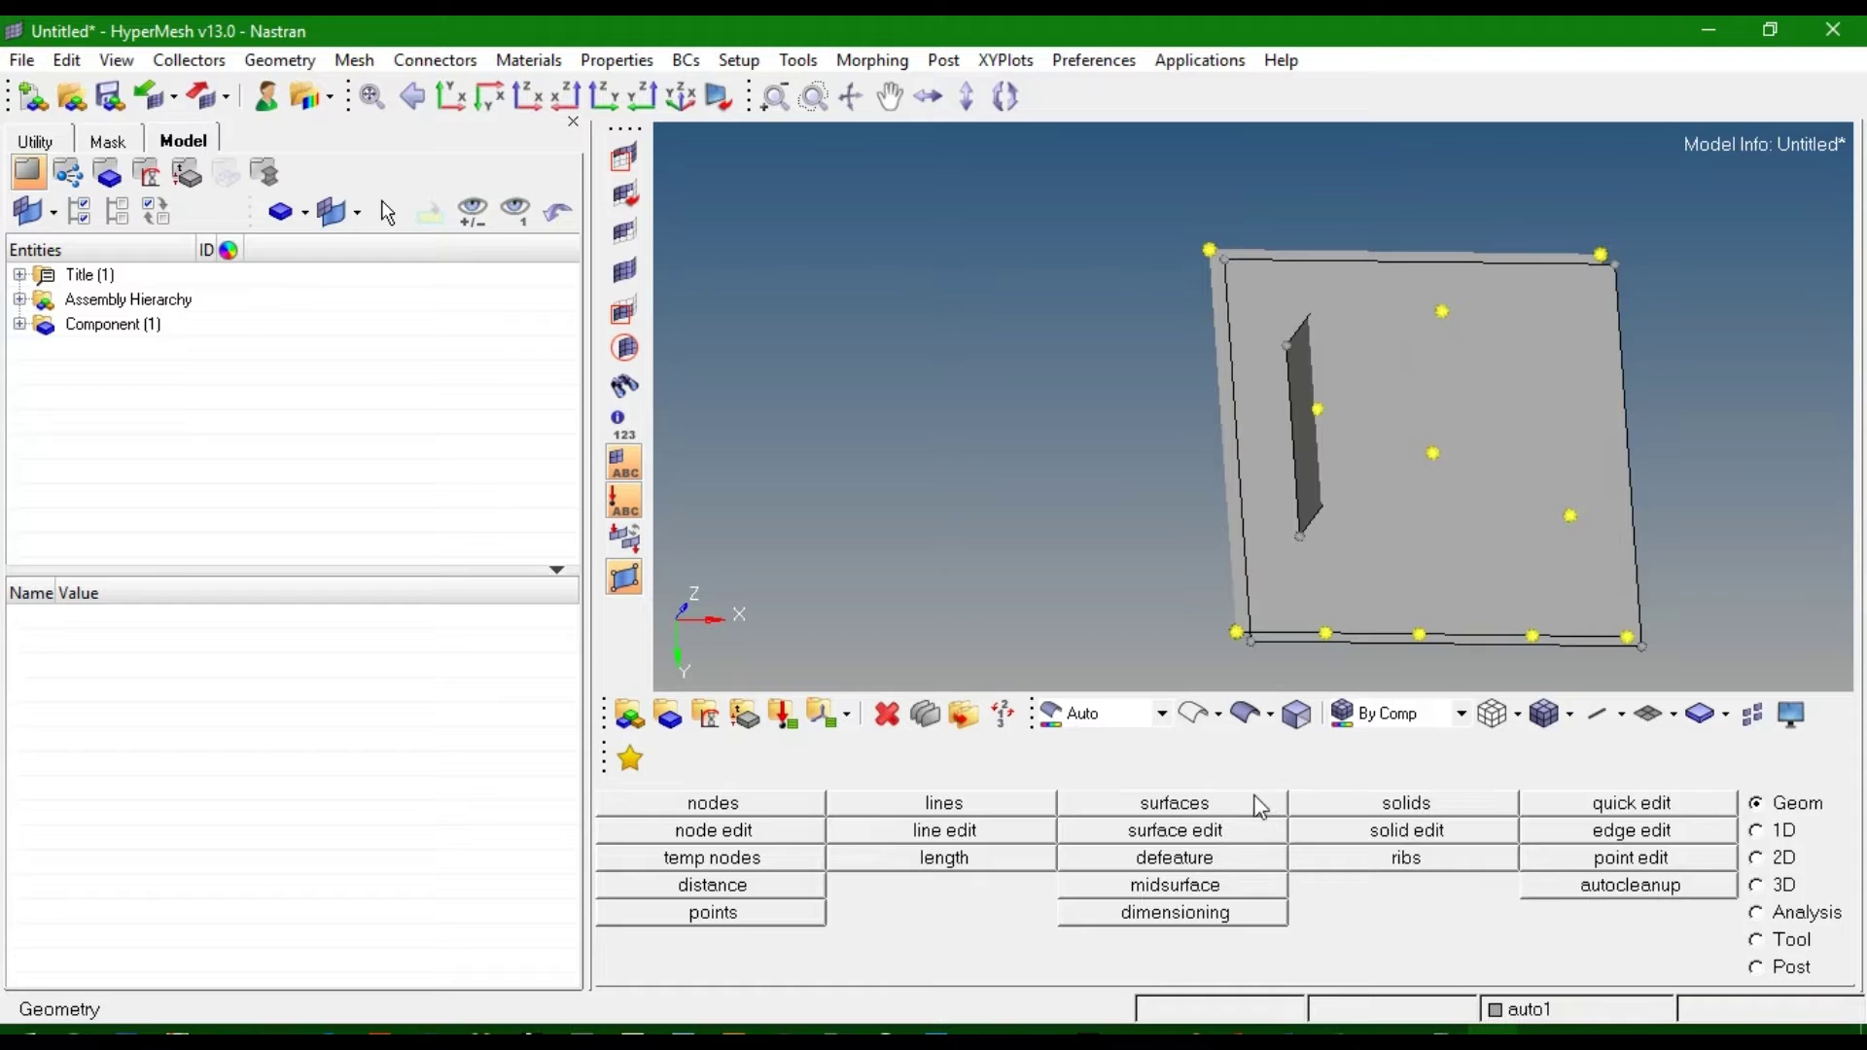
Define a full cylinder surface with its bottom centre at the plate's central node and its normal vector at the upper interior node.
{"action": "left_click", "coordinate": [1259, 804]}
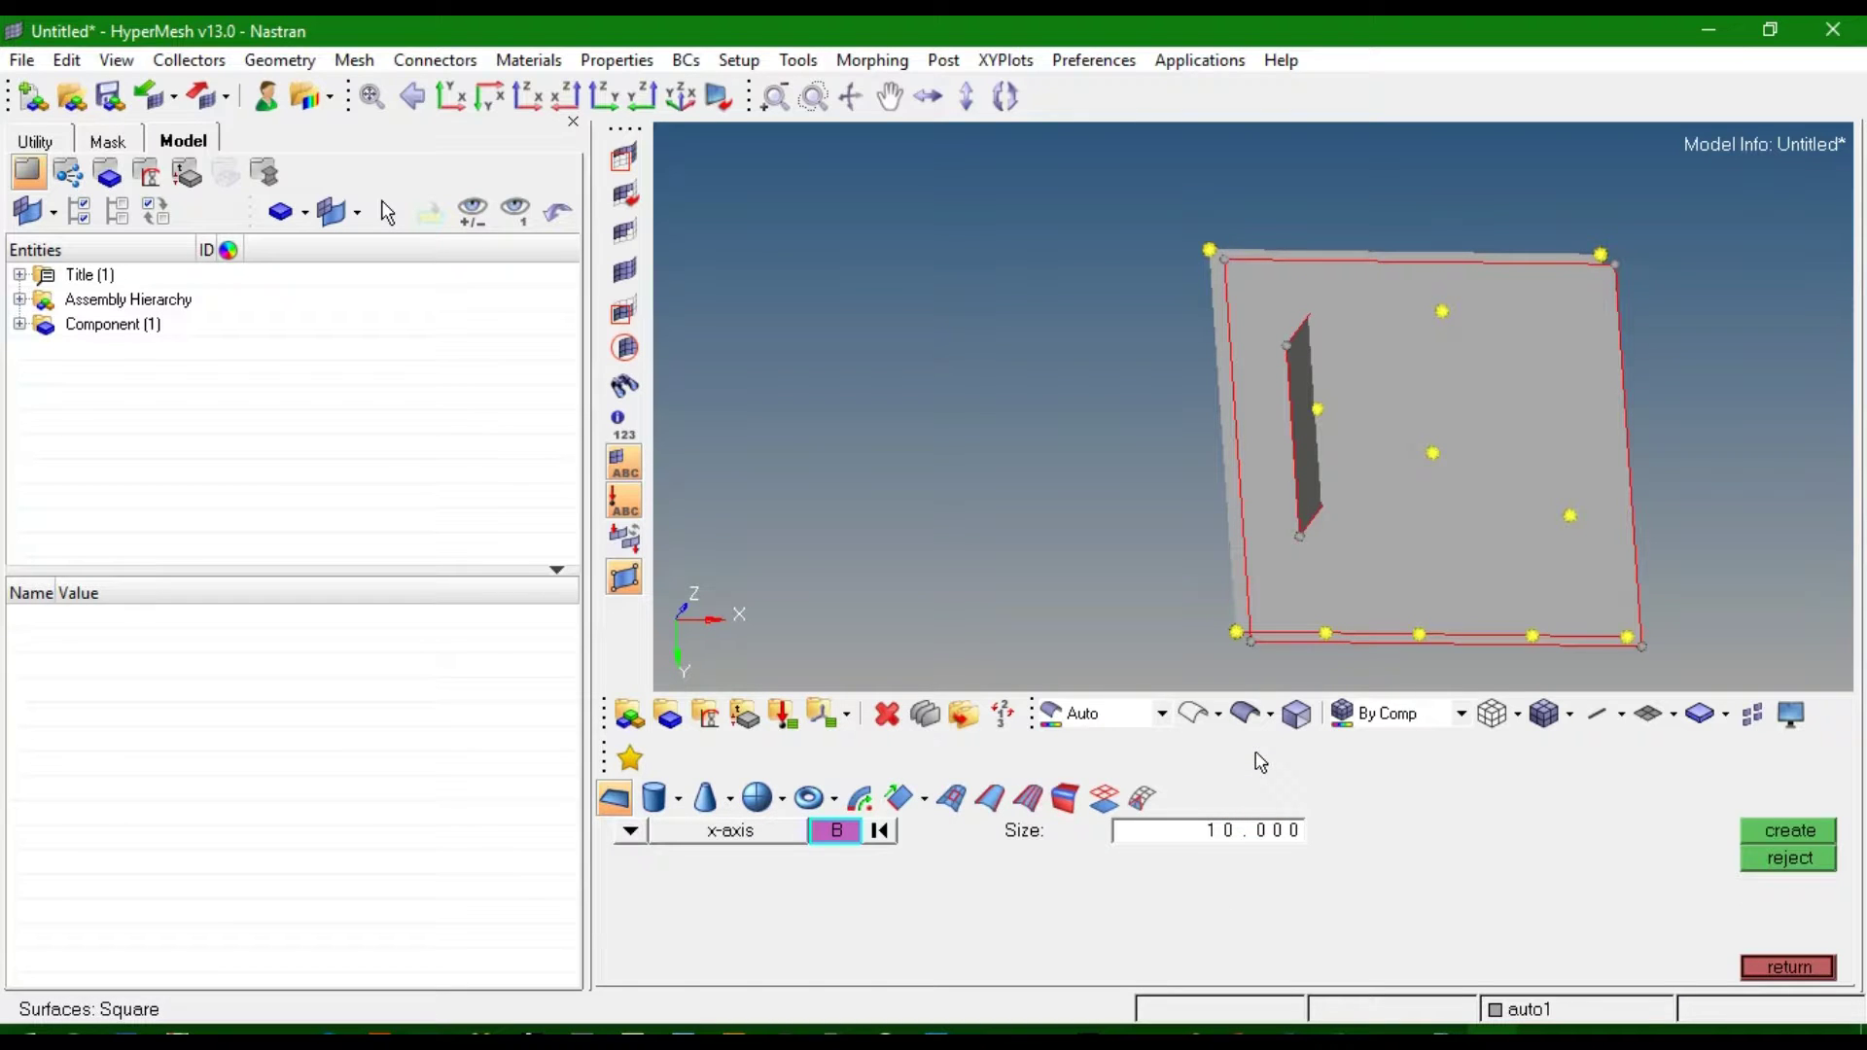
{"action": "left_click", "coordinate": [678, 798]}
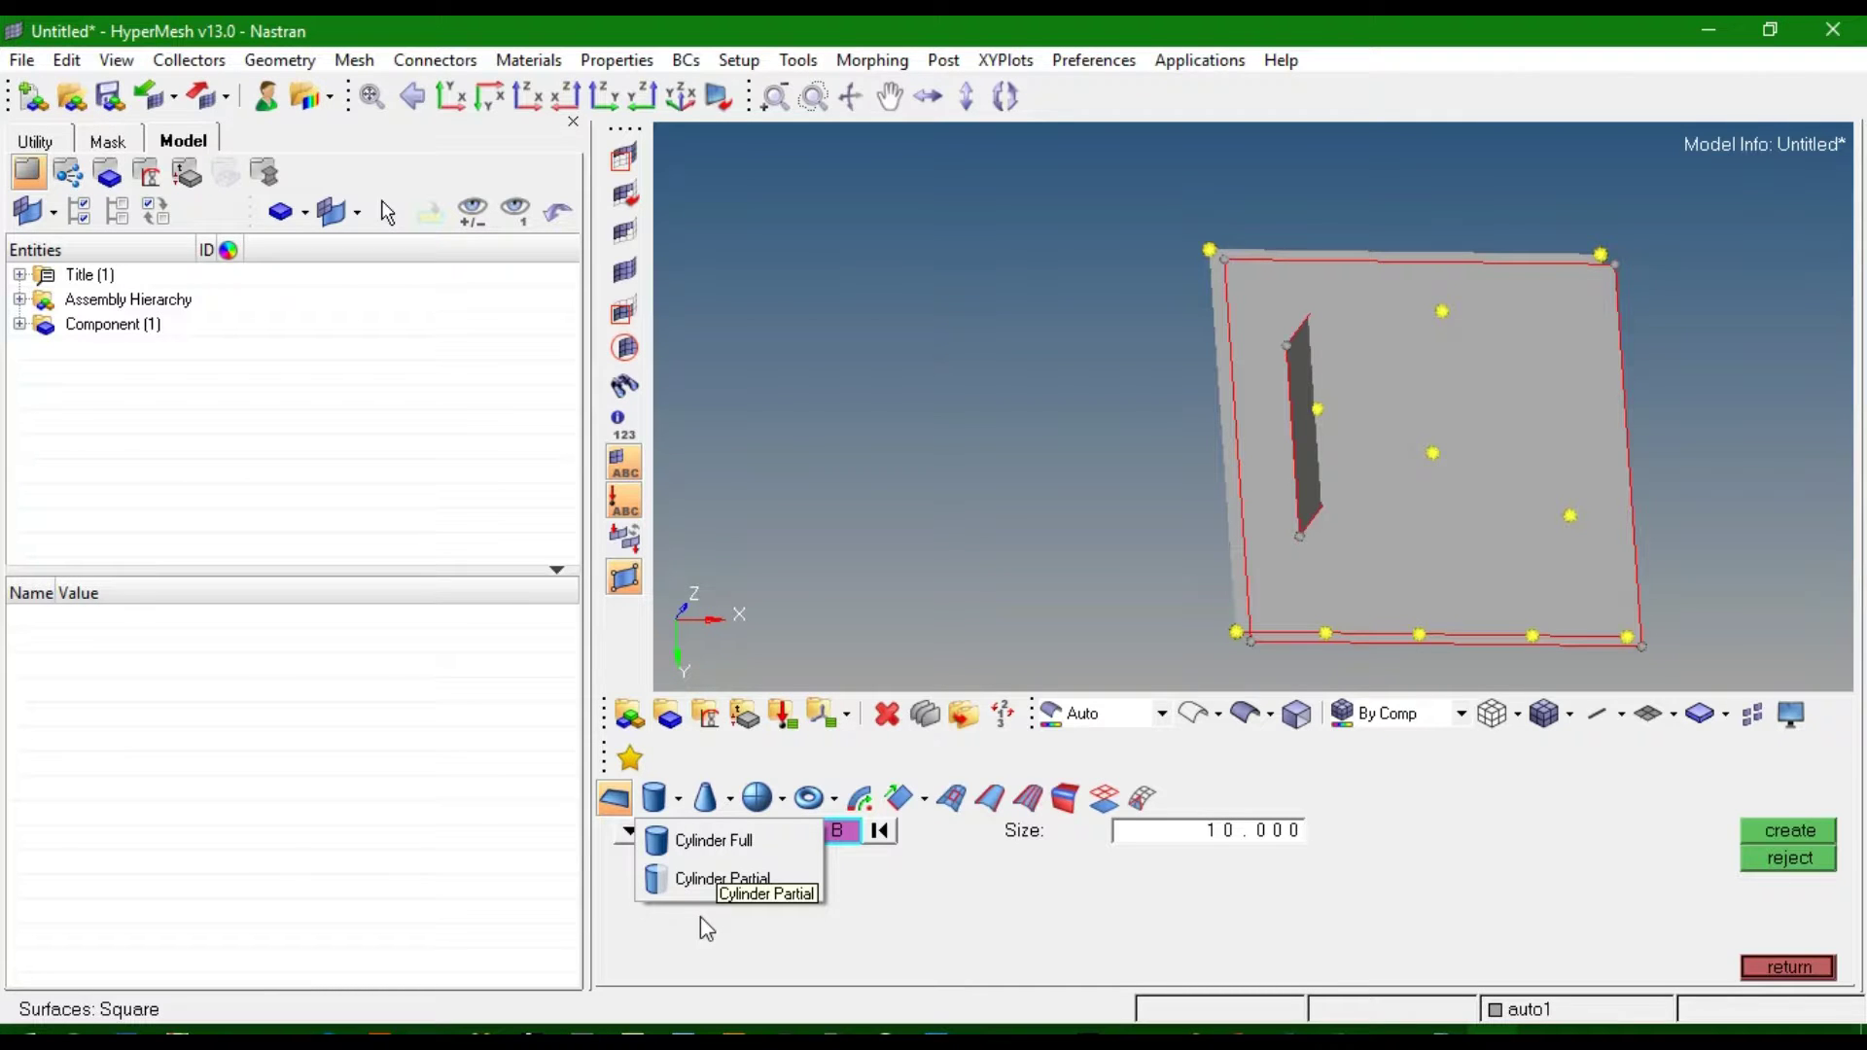
{"action": "left_click", "coordinate": [697, 841]}
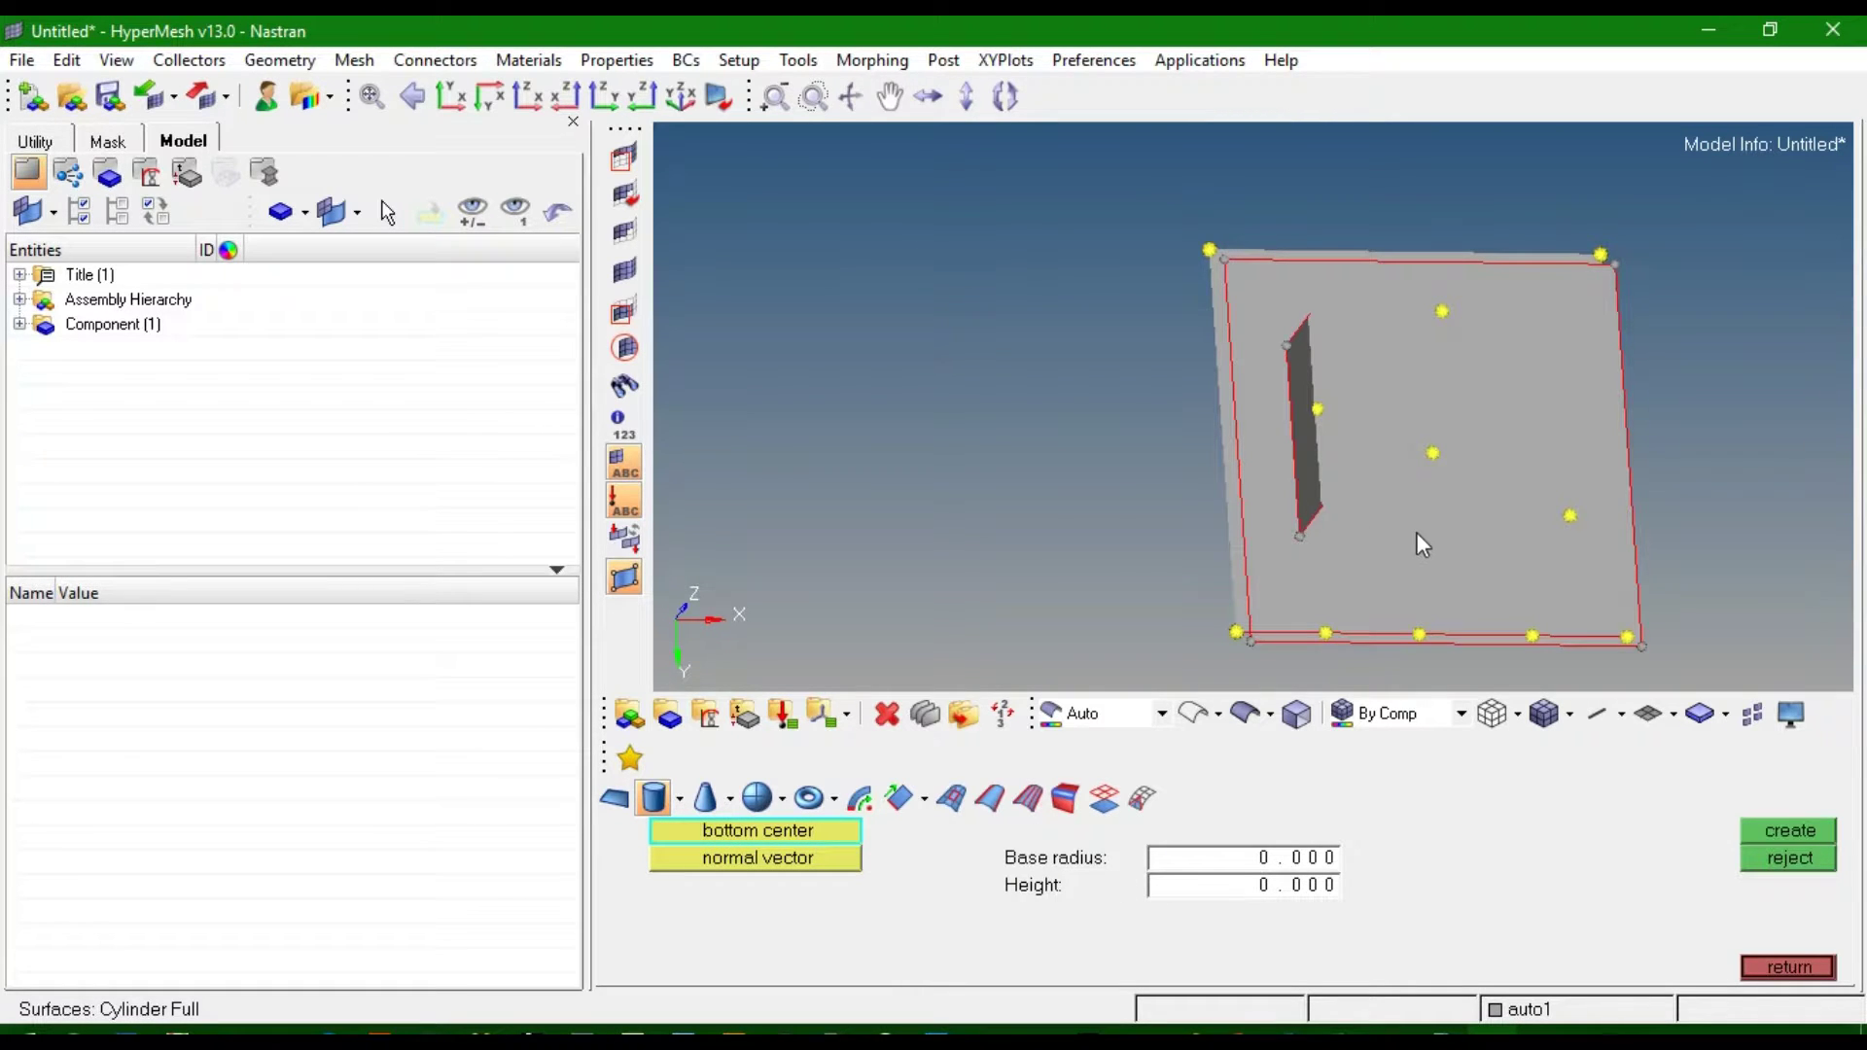
{"action": "left_click", "coordinate": [1433, 455]}
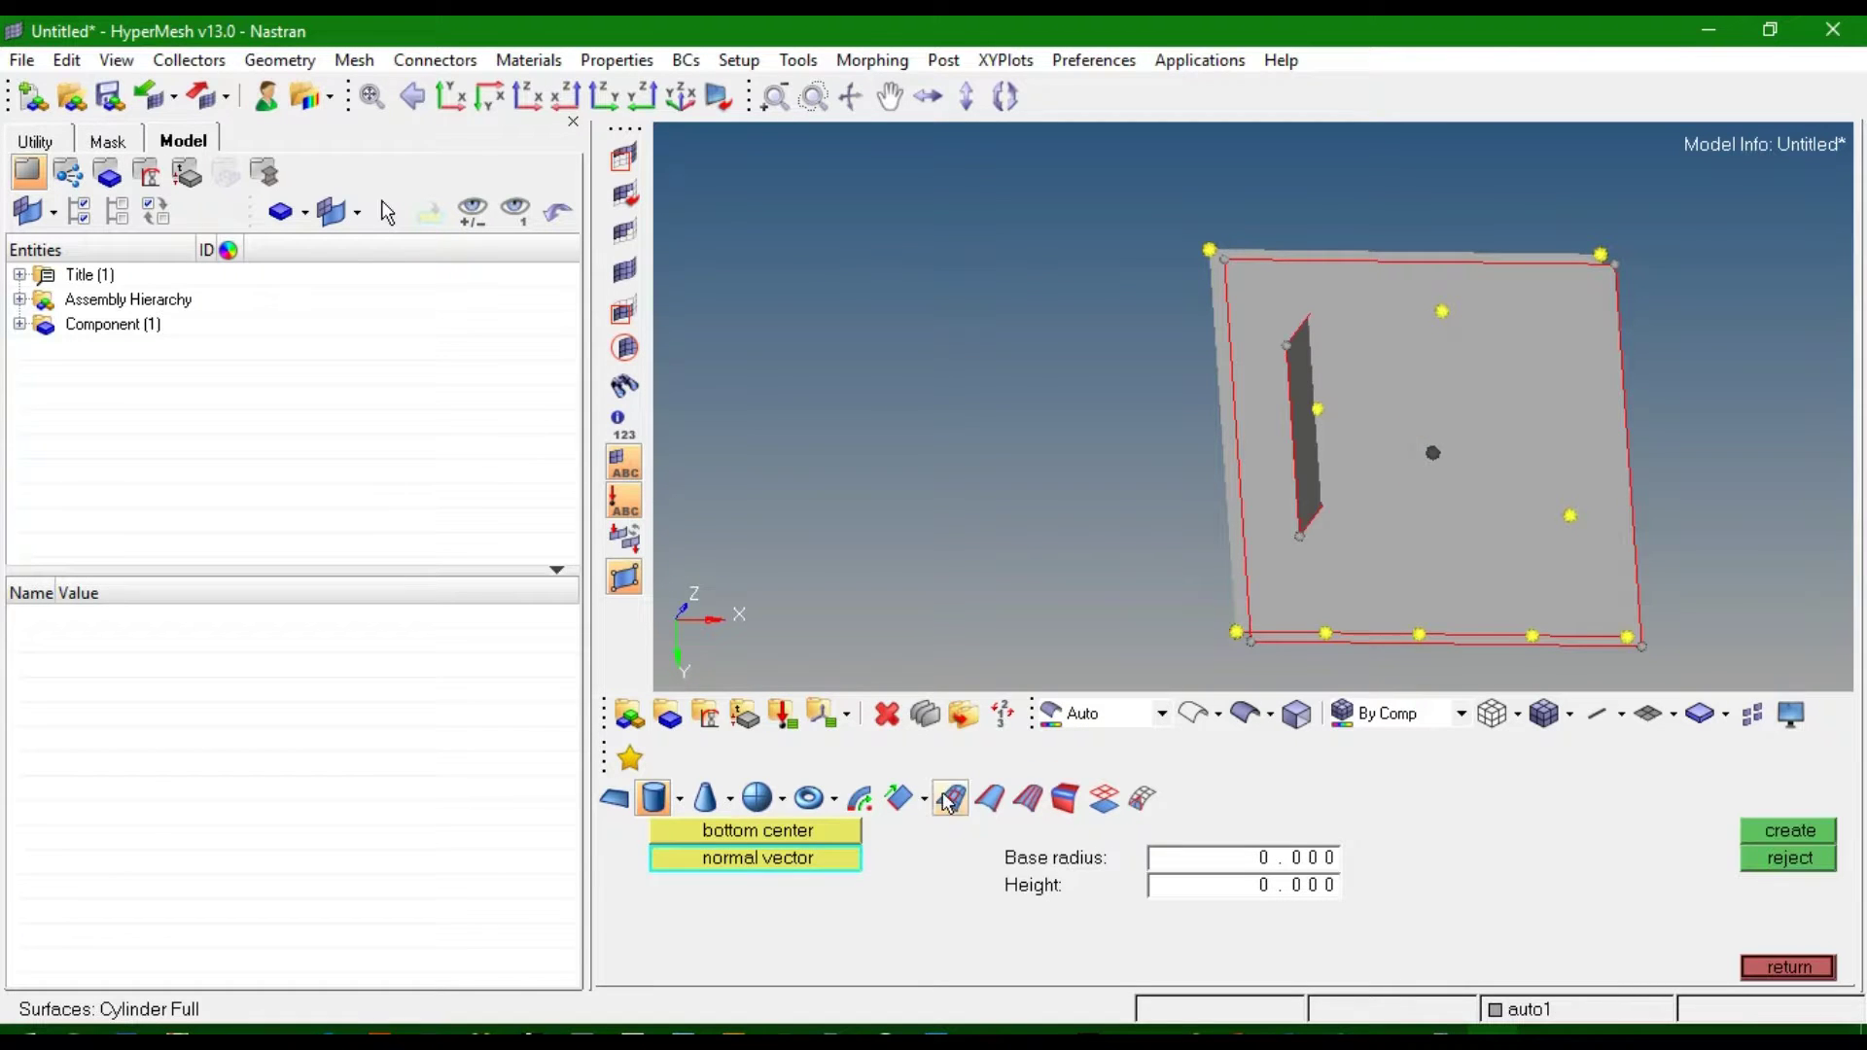
{"action": "left_click", "coordinate": [1442, 311]}
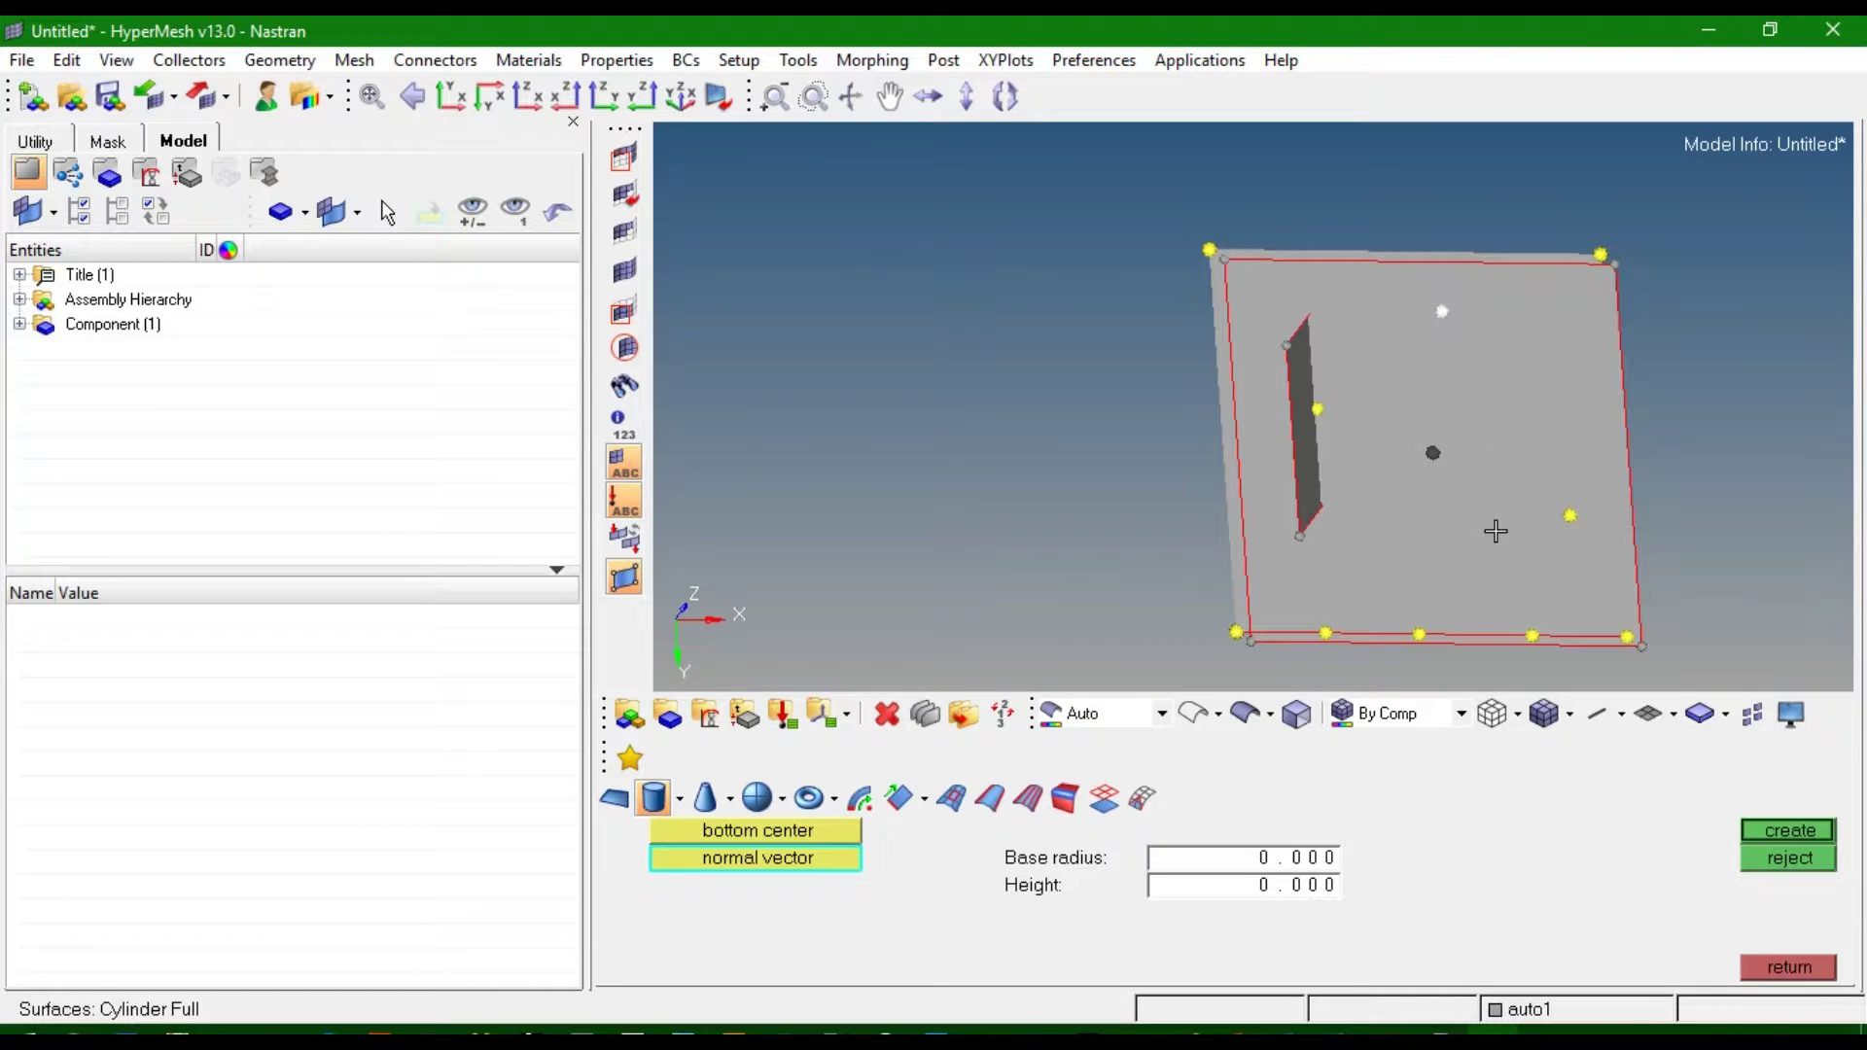
Set the full cylinder's base radius to 10 and height to 5, and create the surface.
{"action": "left_click", "coordinate": [1267, 860]}
{"action": "type", "text": "2"}
{"action": "left_click", "coordinate": [1315, 860]}
{"action": "left_click", "coordinate": [1308, 858]}
{"action": "left_click", "coordinate": [1329, 862]}
{"action": "type", "text": "100"}
{"action": "left_click", "coordinate": [1308, 889]}
{"action": "left_click", "coordinate": [1750, 834]}
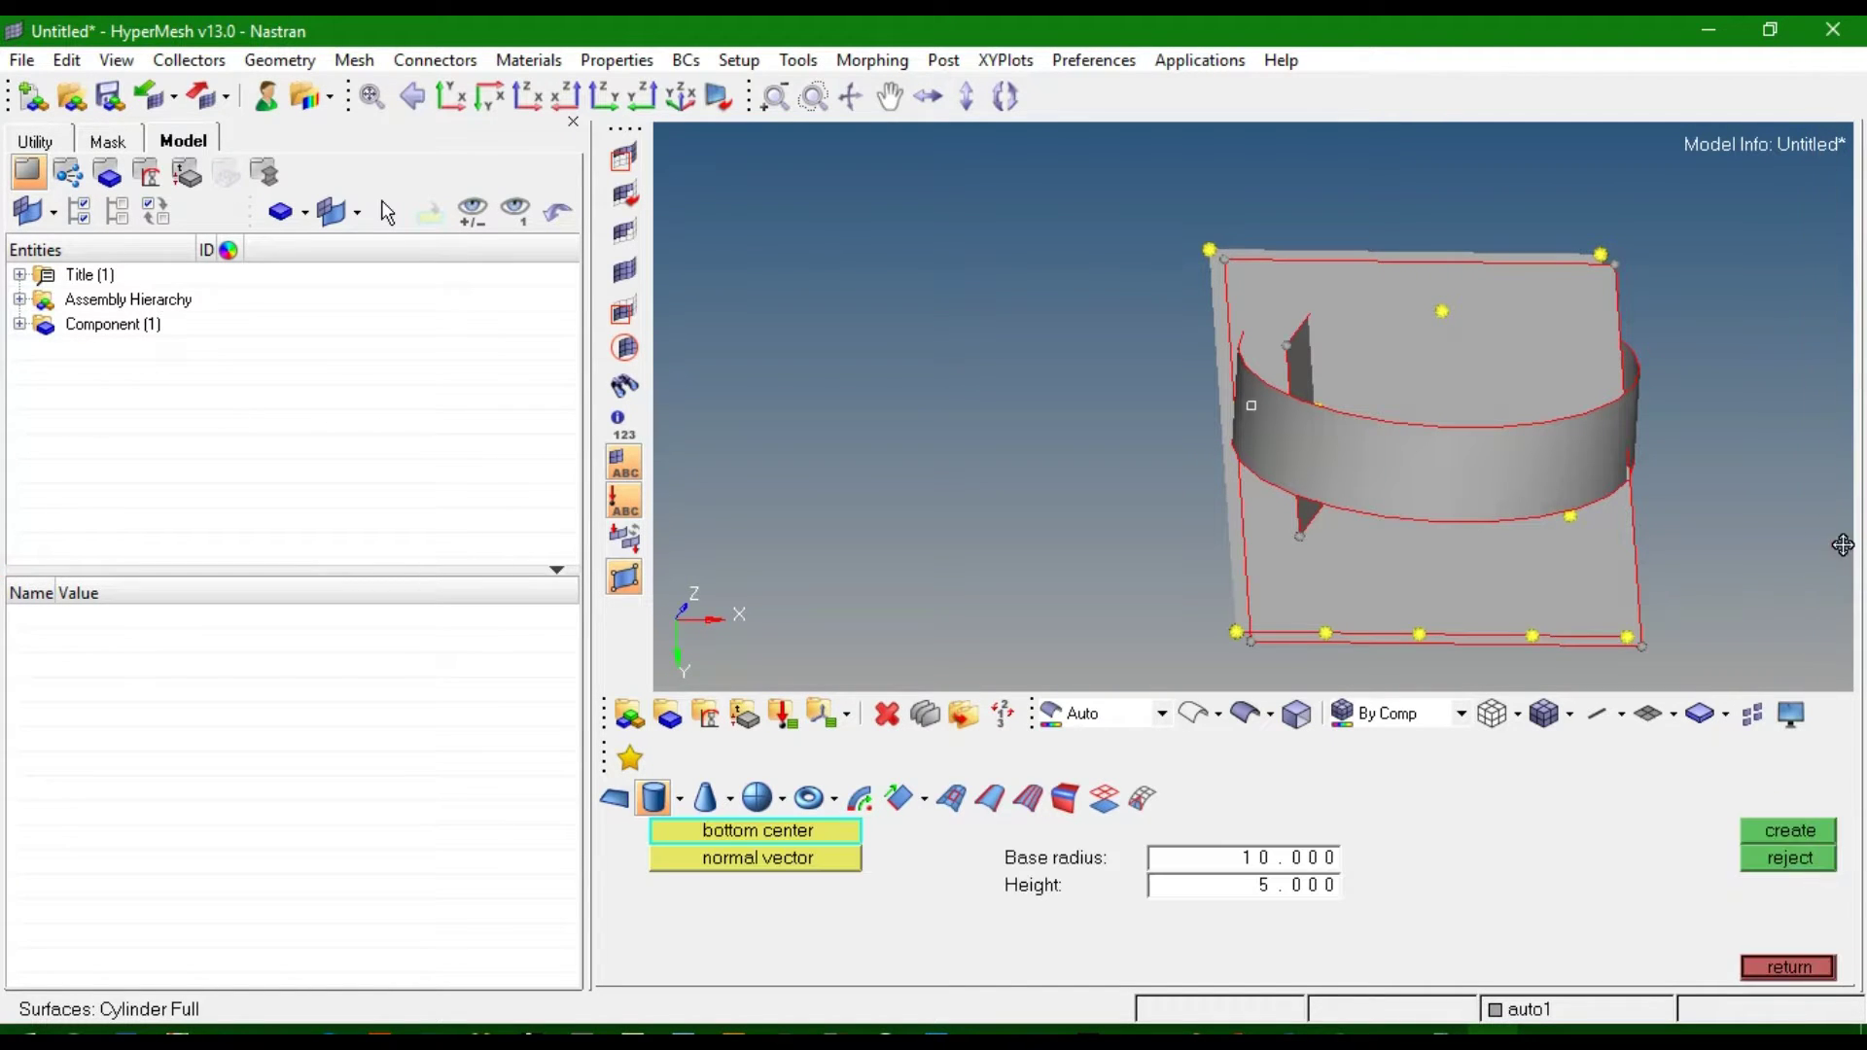
{"action": "left_click_drag", "start_coordinate": [1814, 497], "coordinate": [1633, 593], "text": "ctrl"}
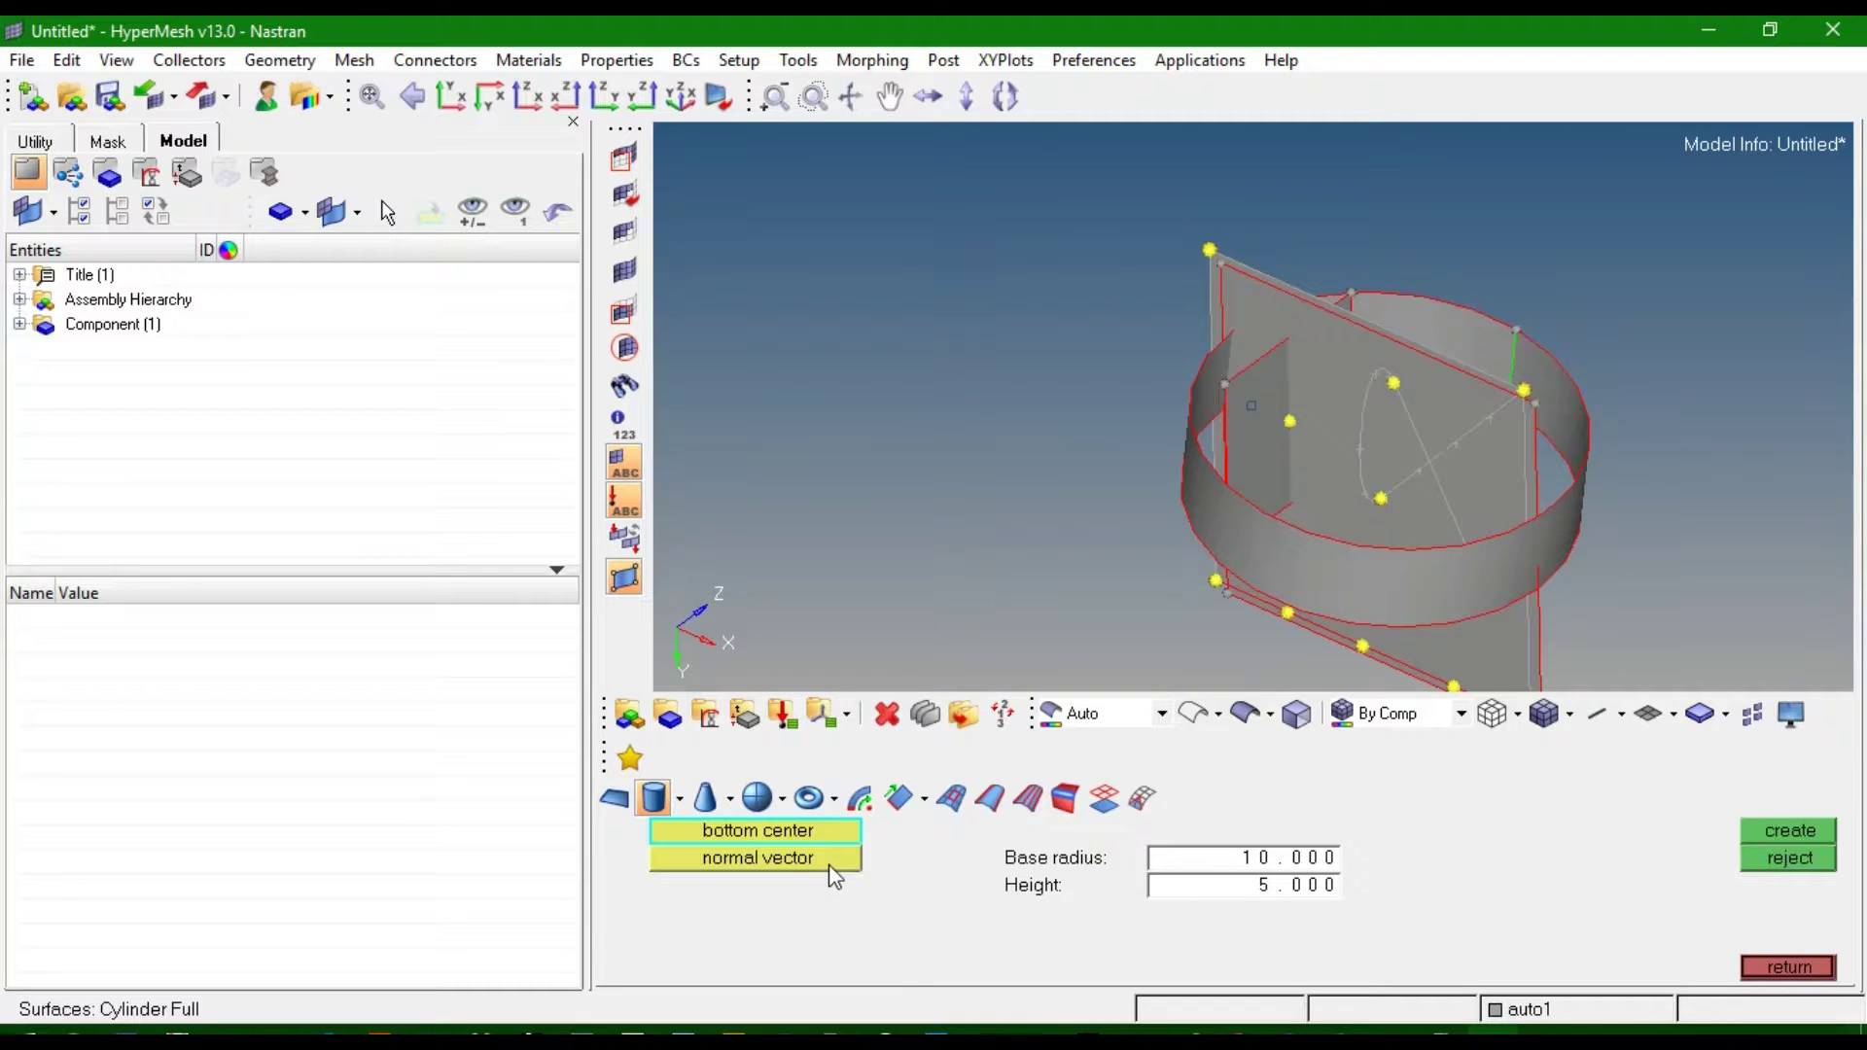
Define a partial cylinder surface with the central node as bottom centre, the upper interior node as normal vector and the left interior node as major vector.
{"action": "left_click", "coordinate": [677, 799]}
{"action": "left_click", "coordinate": [683, 879]}
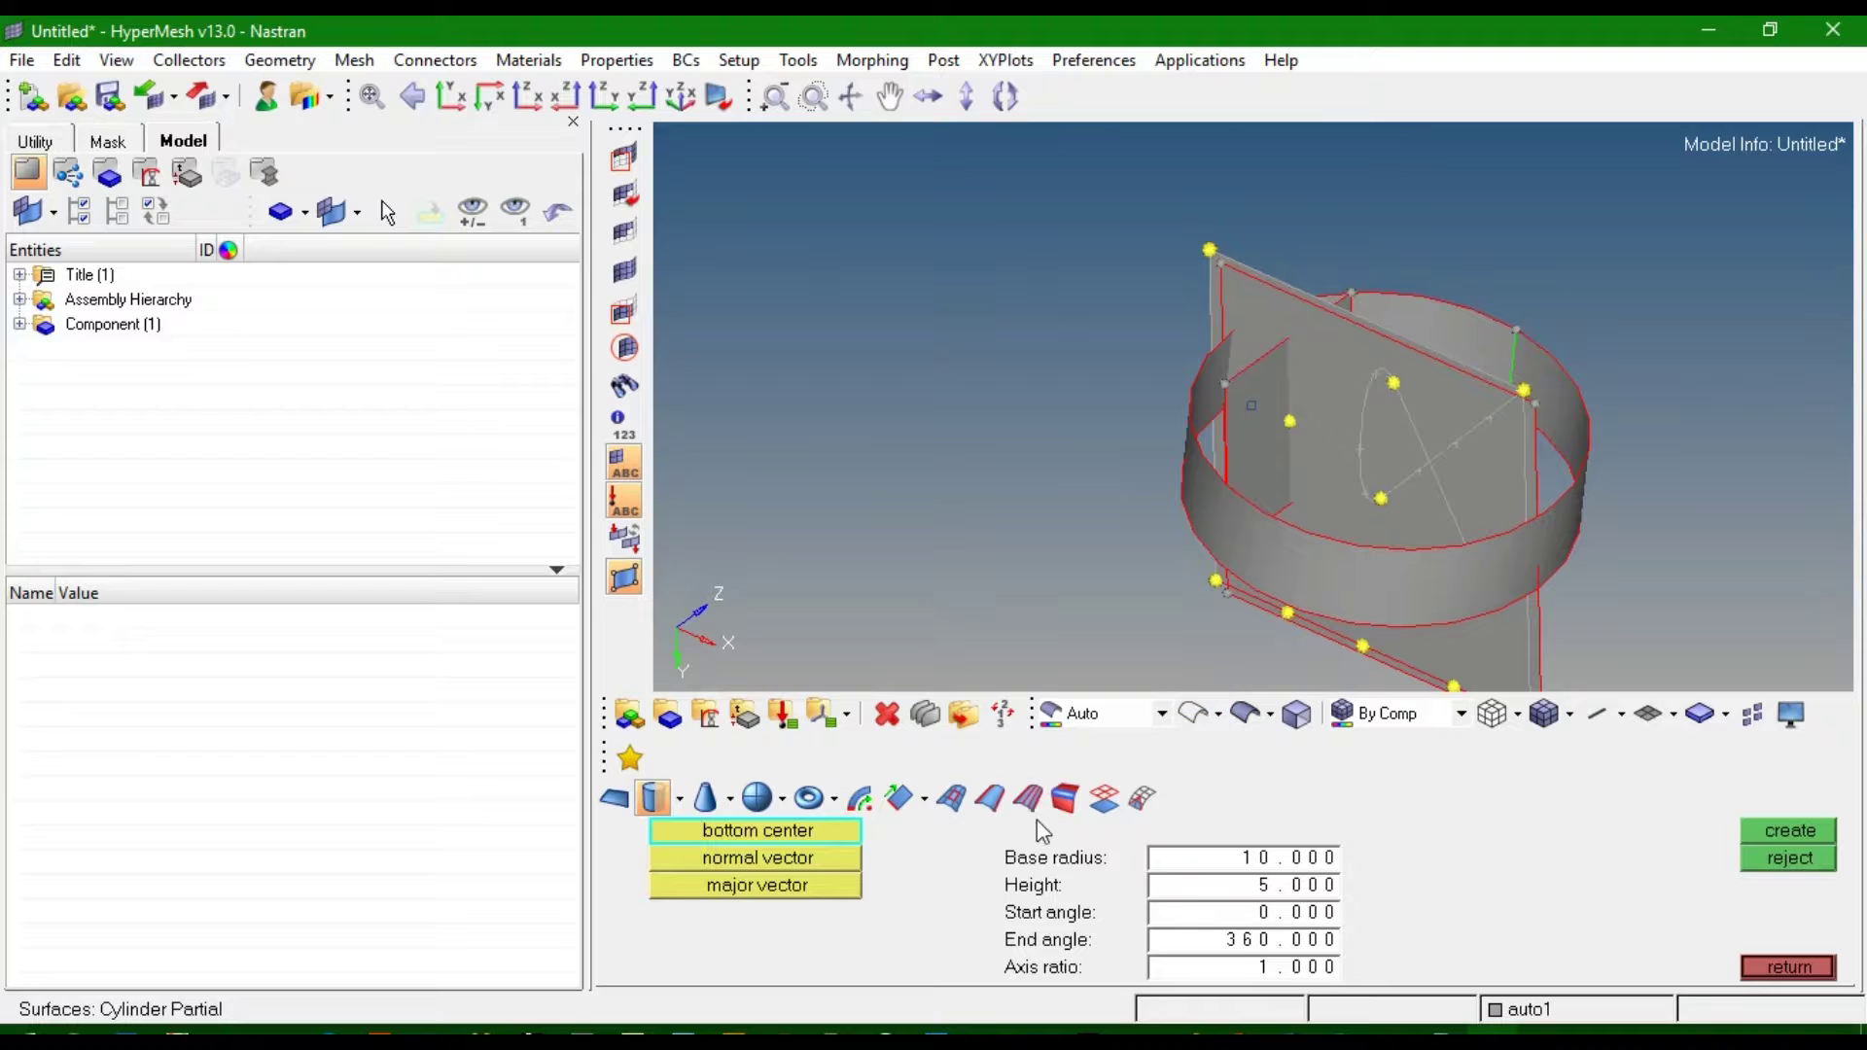
{"action": "left_click", "coordinate": [1264, 934]}
{"action": "double_click", "coordinate": [1267, 939]}
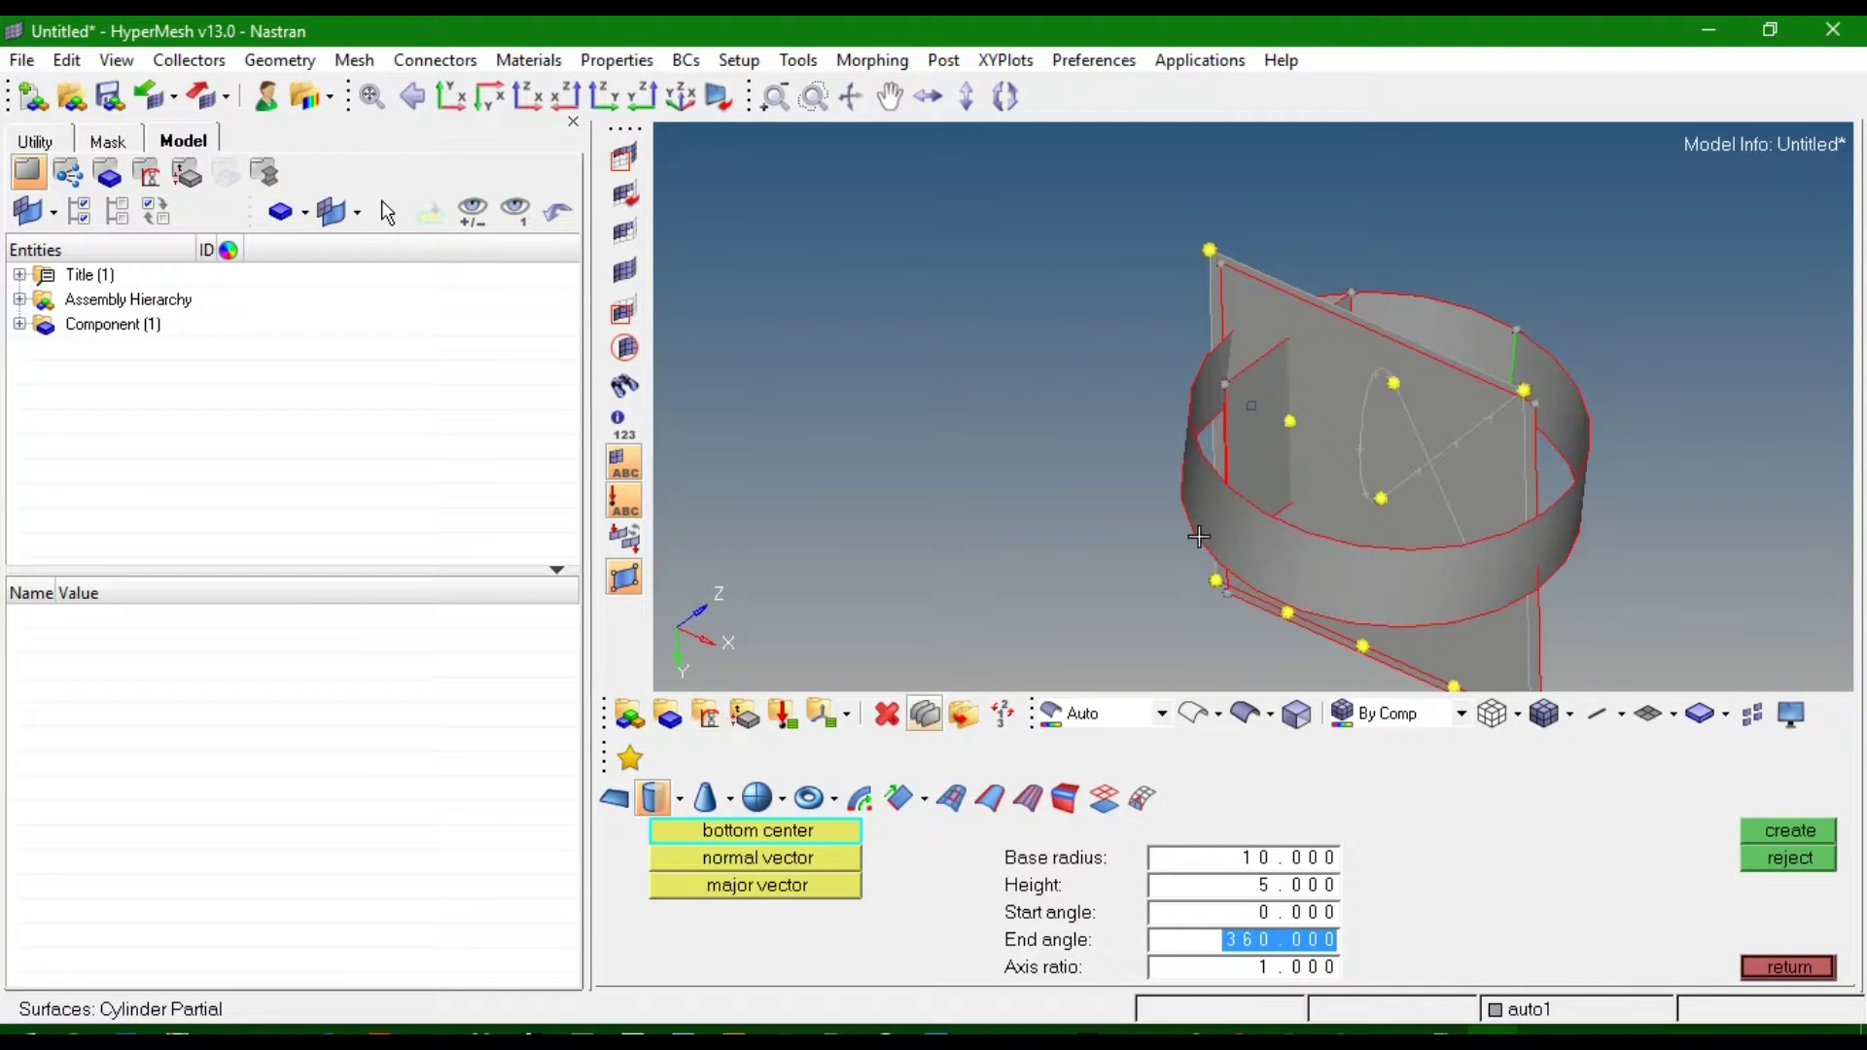
{"action": "left_click", "coordinate": [1380, 498]}
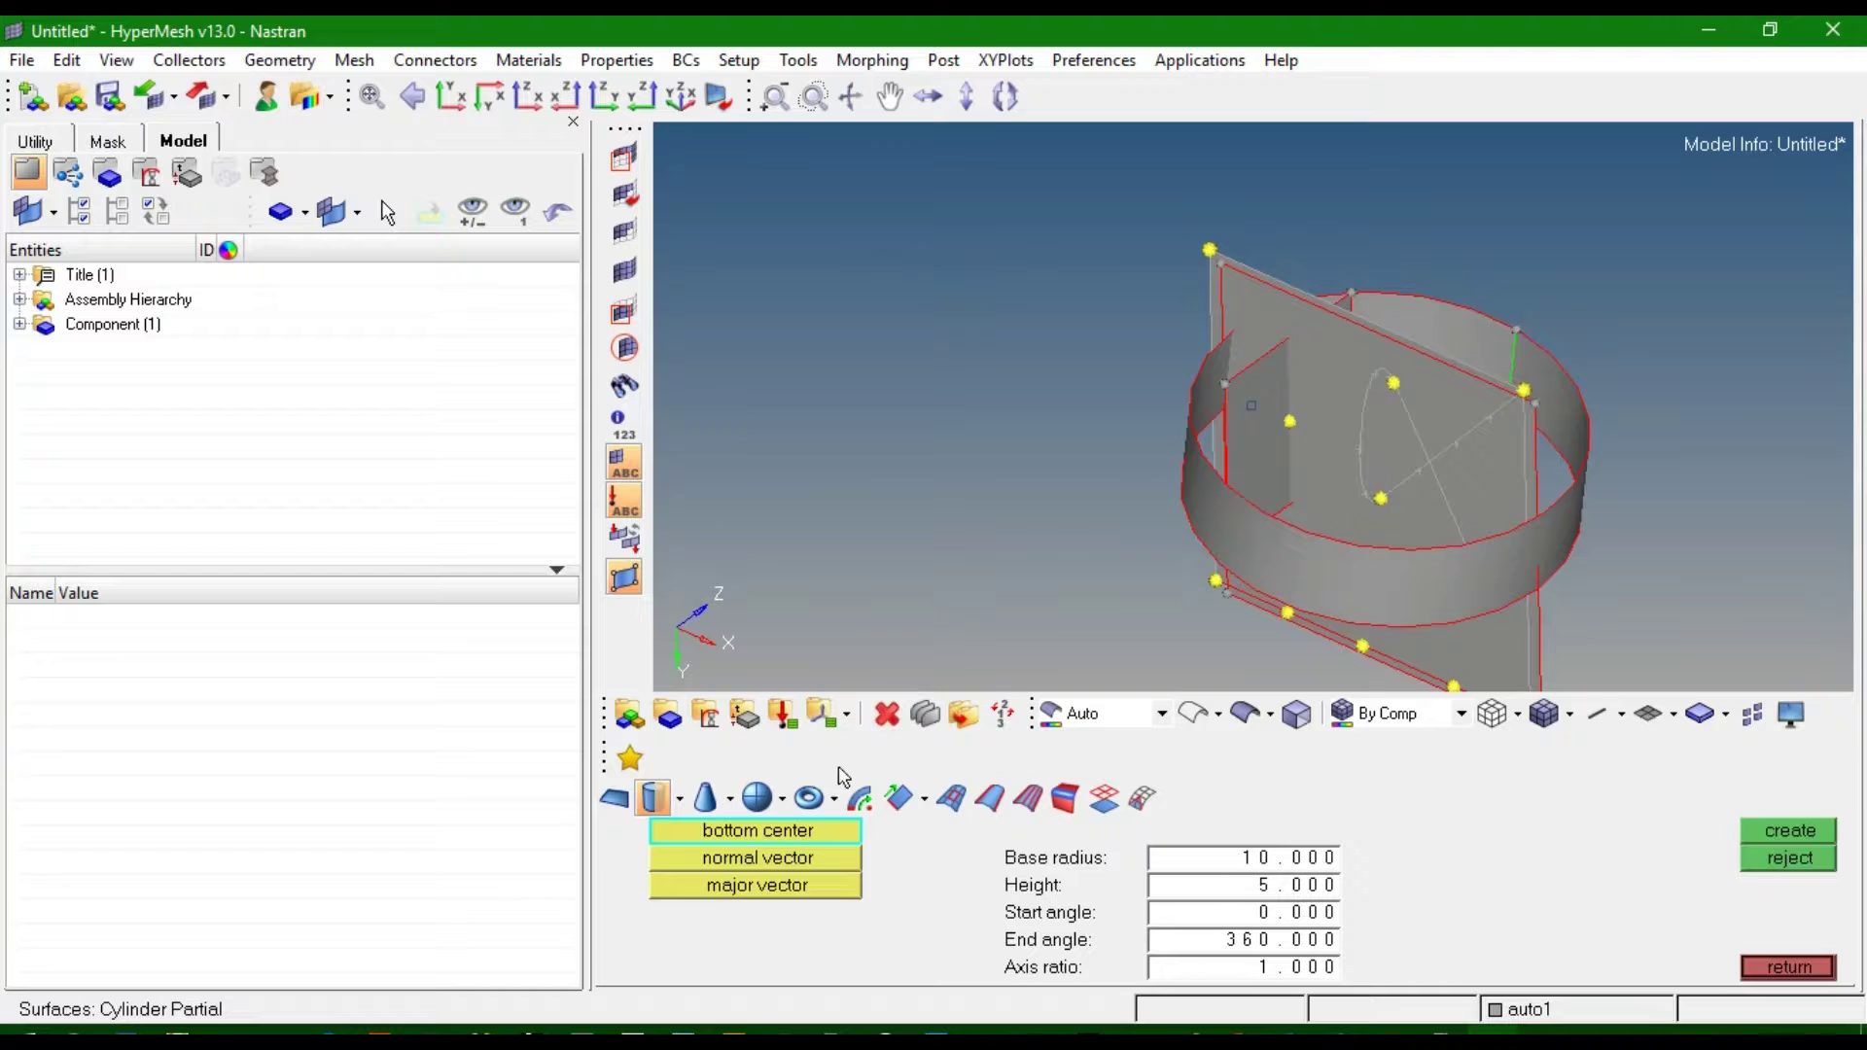
{"action": "left_click", "coordinate": [800, 858]}
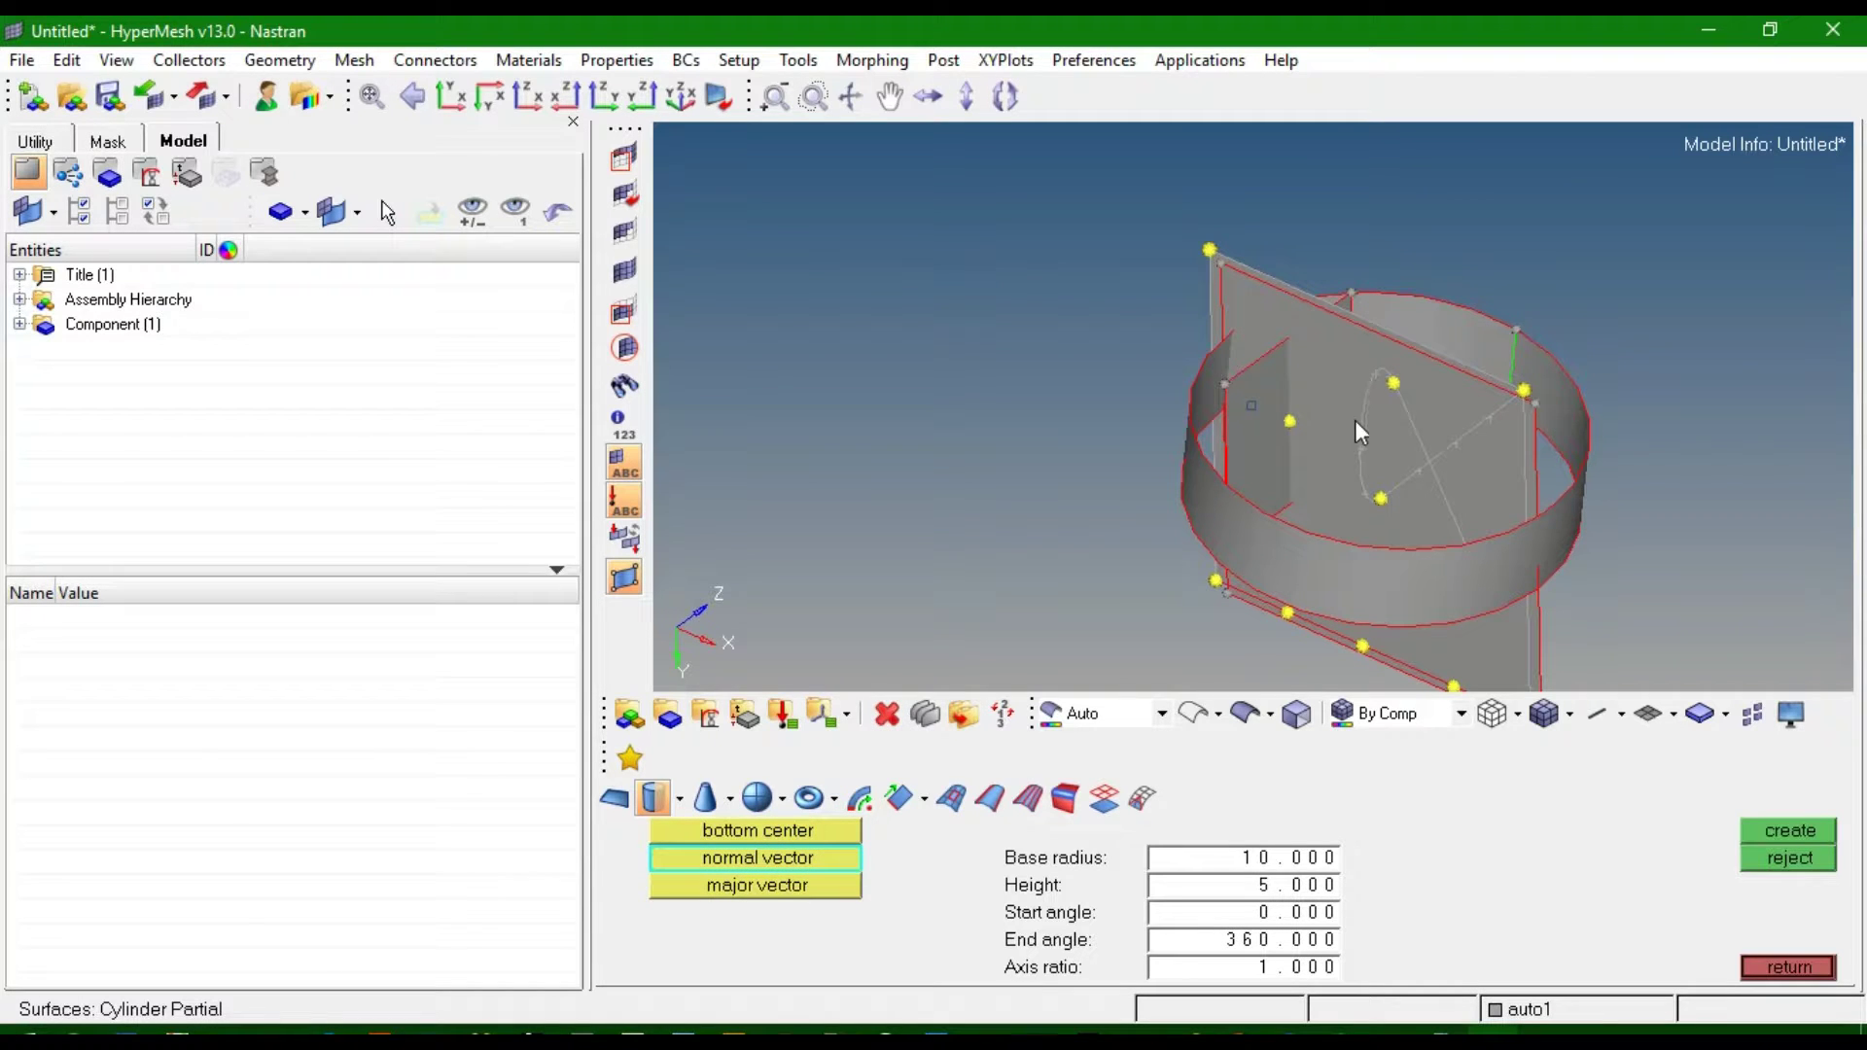
{"action": "left_click", "coordinate": [1395, 381]}
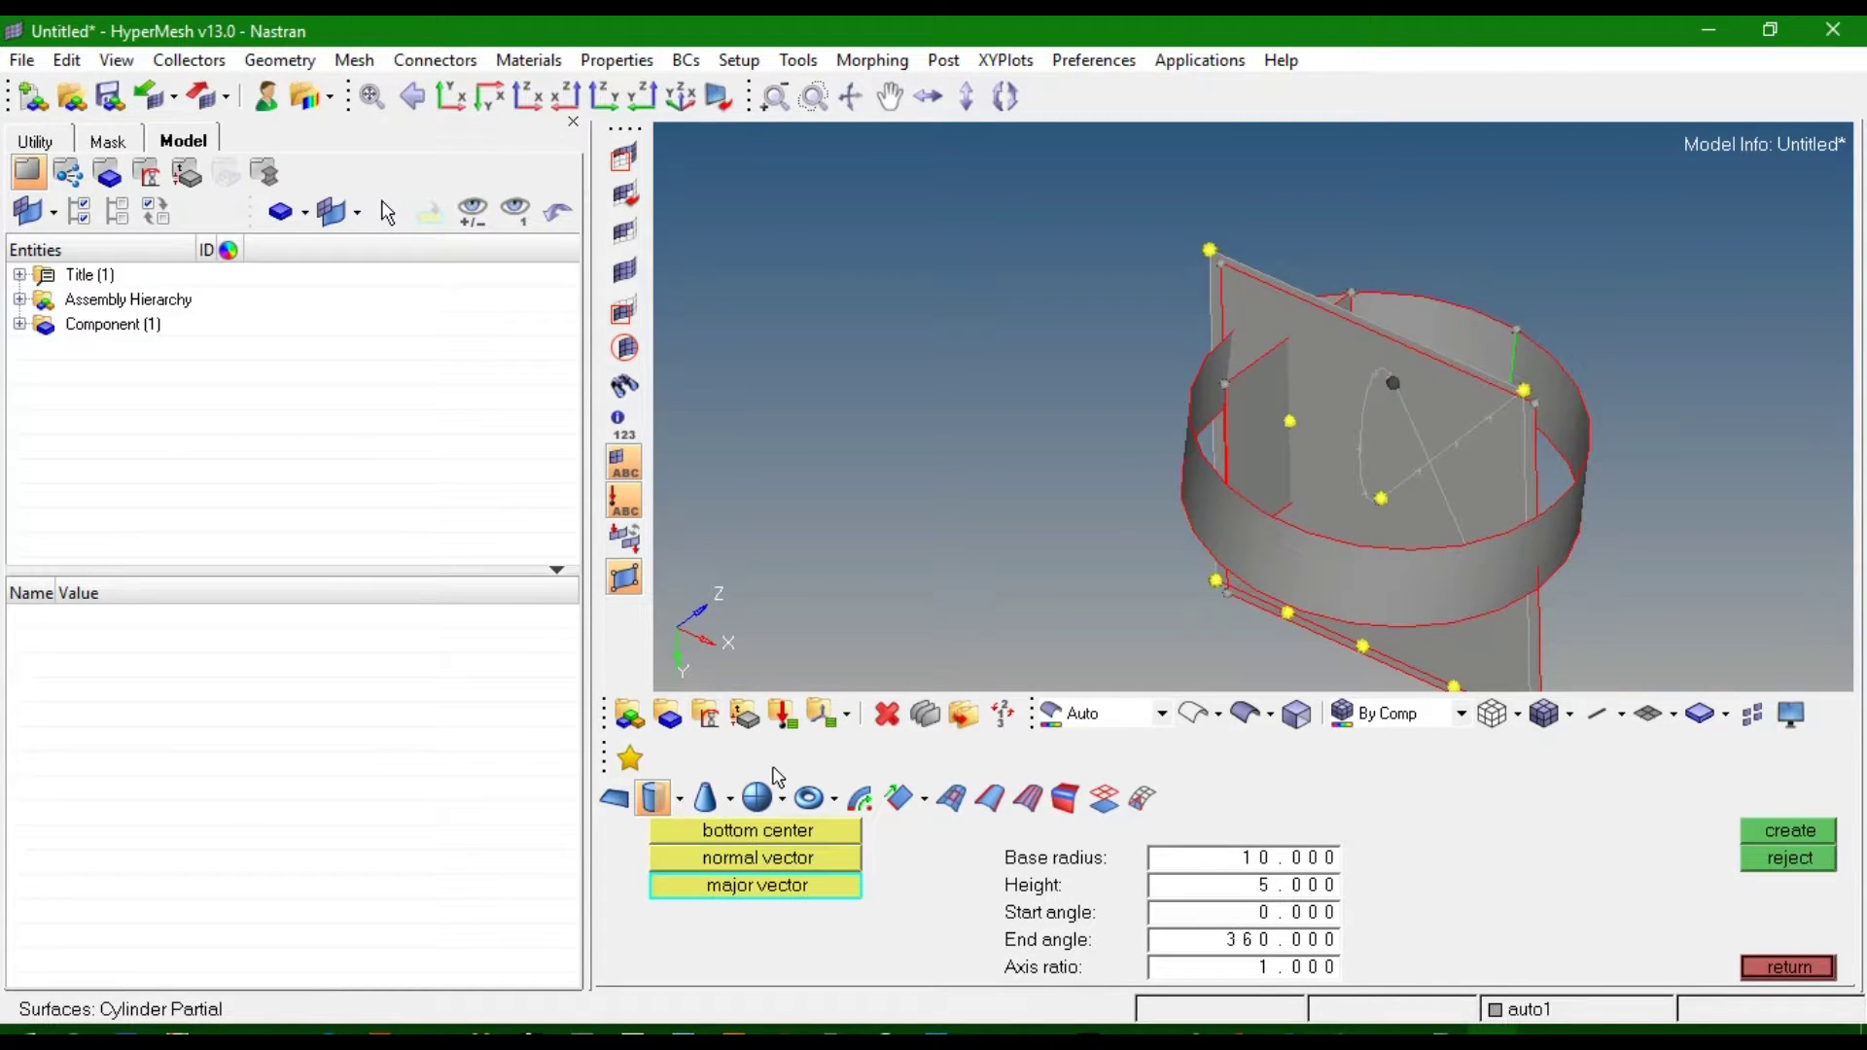
{"action": "left_click", "coordinate": [1289, 420]}
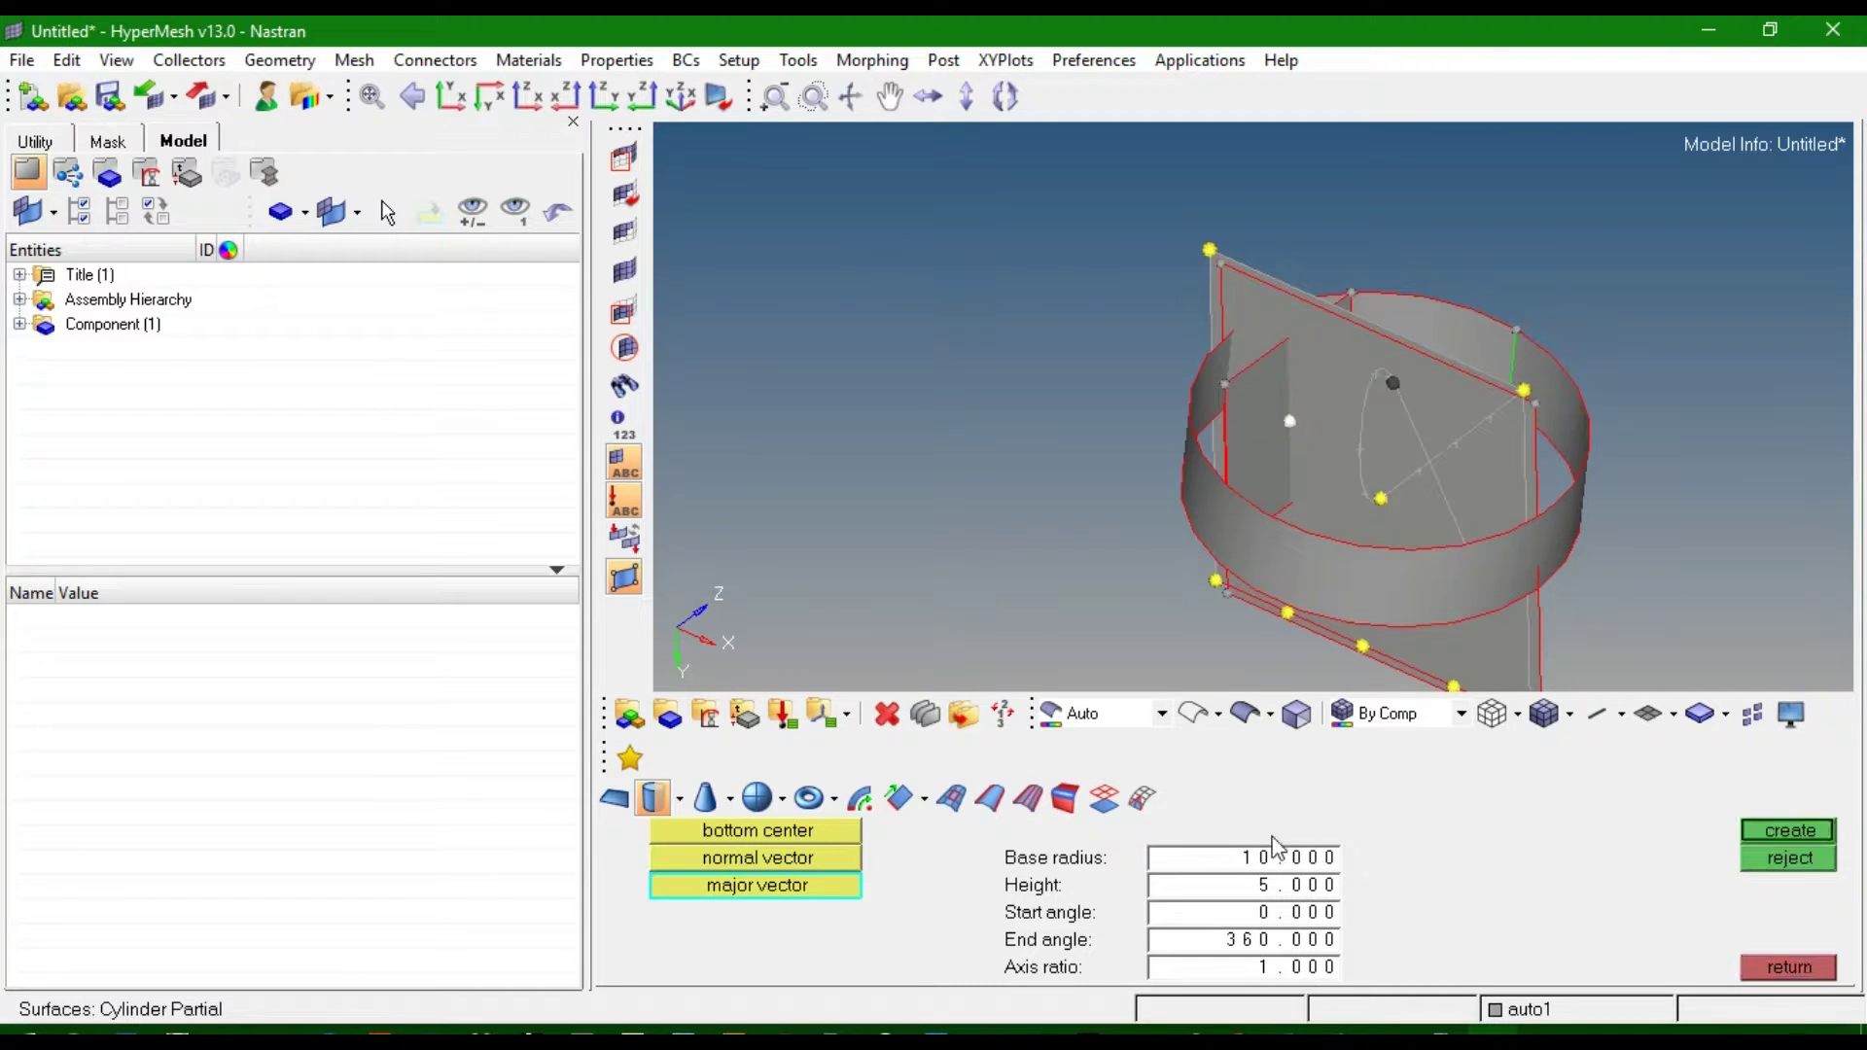
Set the partial cylinder's end angle to 180 and create the surface.
{"action": "left_click", "coordinate": [1275, 945]}
{"action": "type", "text": "1"}
{"action": "left_click", "coordinate": [1791, 836]}
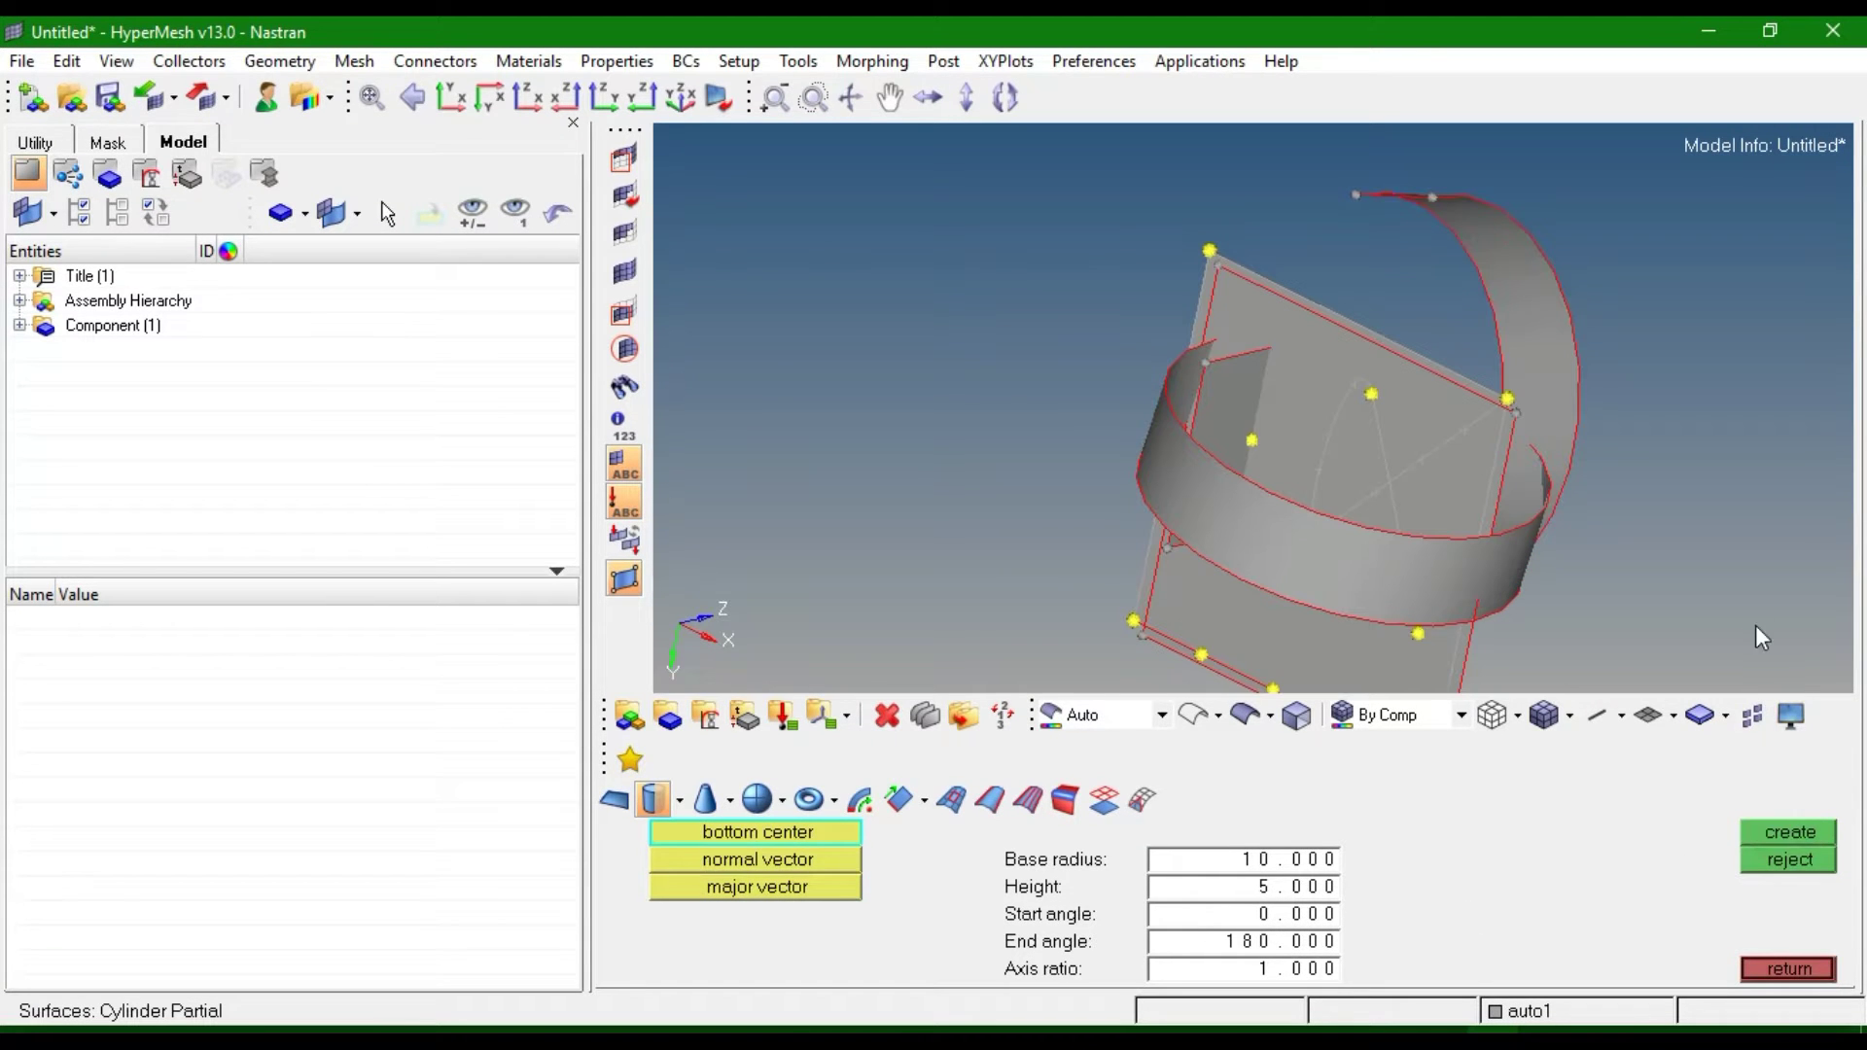
{"action": "left_click_drag", "start_coordinate": [1733, 477], "coordinate": [1730, 543], "text": "ctrl"}
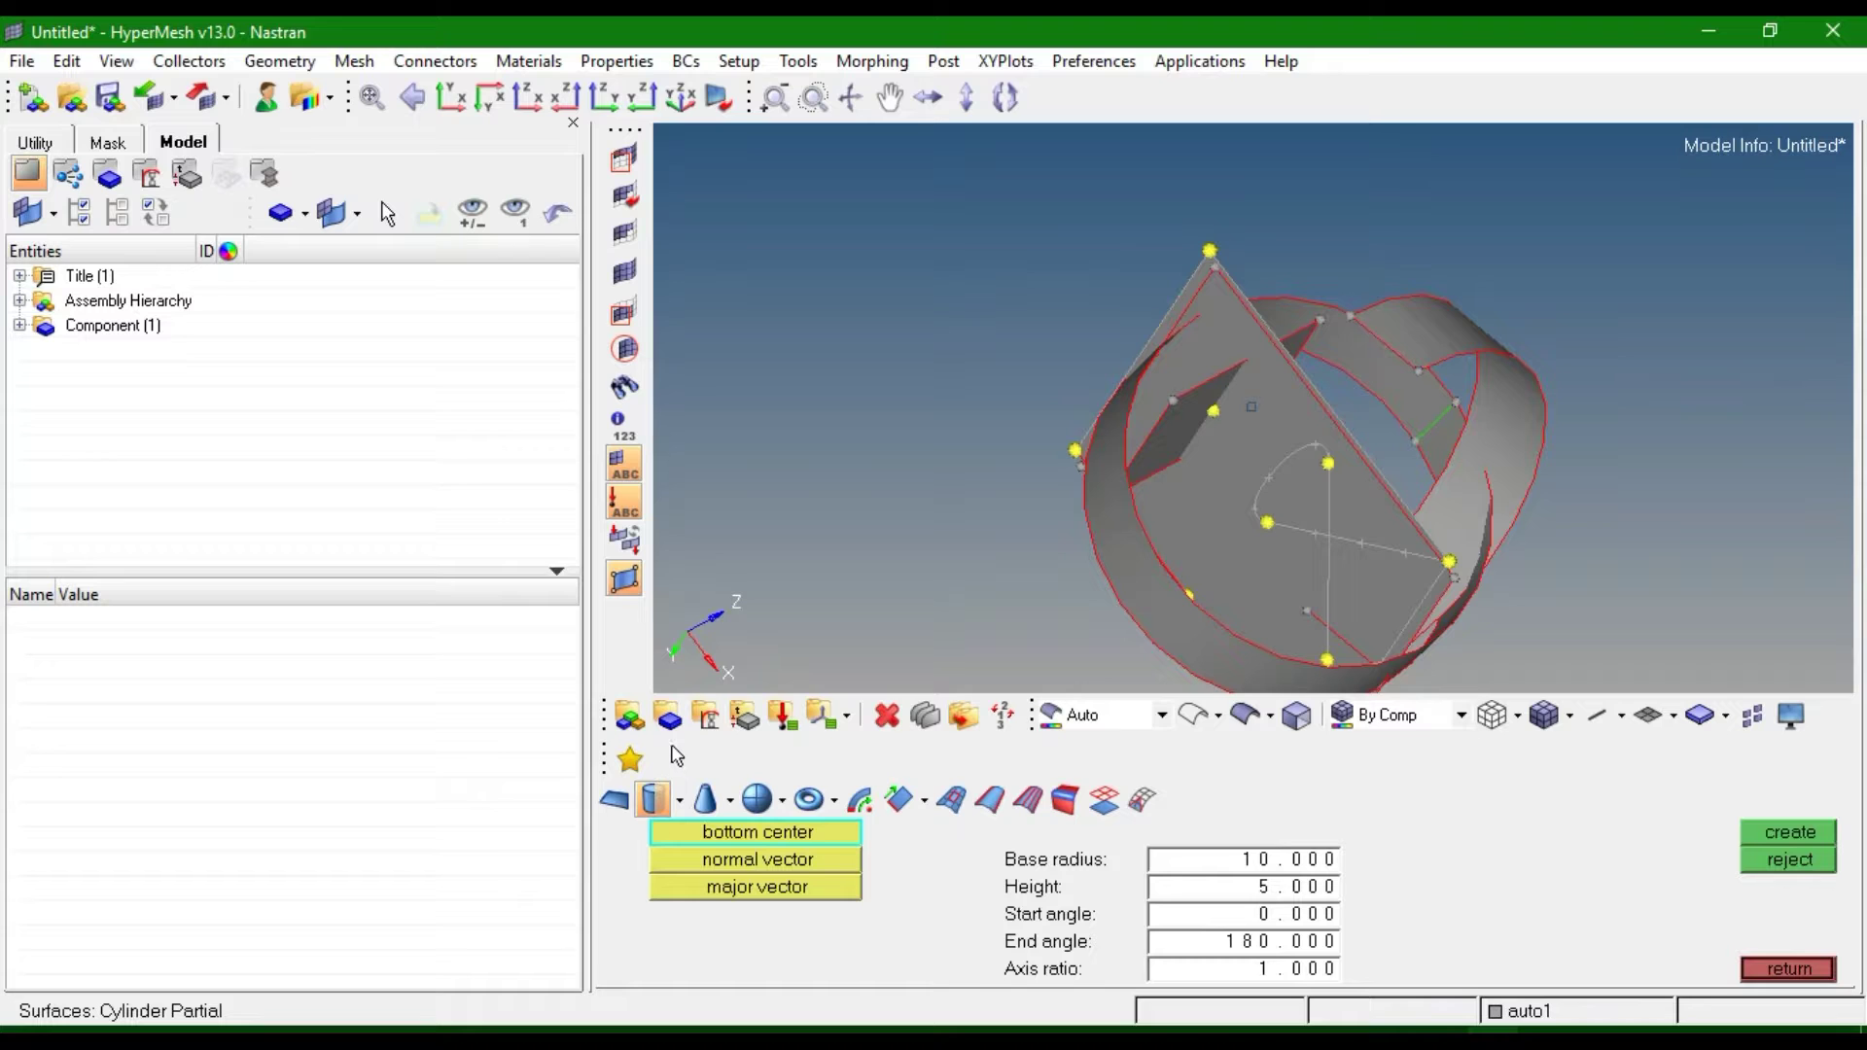
Create a full cone with top radius 2, base radius 10 and height 5 at the central node, using the upper interior node as normal vector.
{"action": "left_click", "coordinate": [734, 800]}
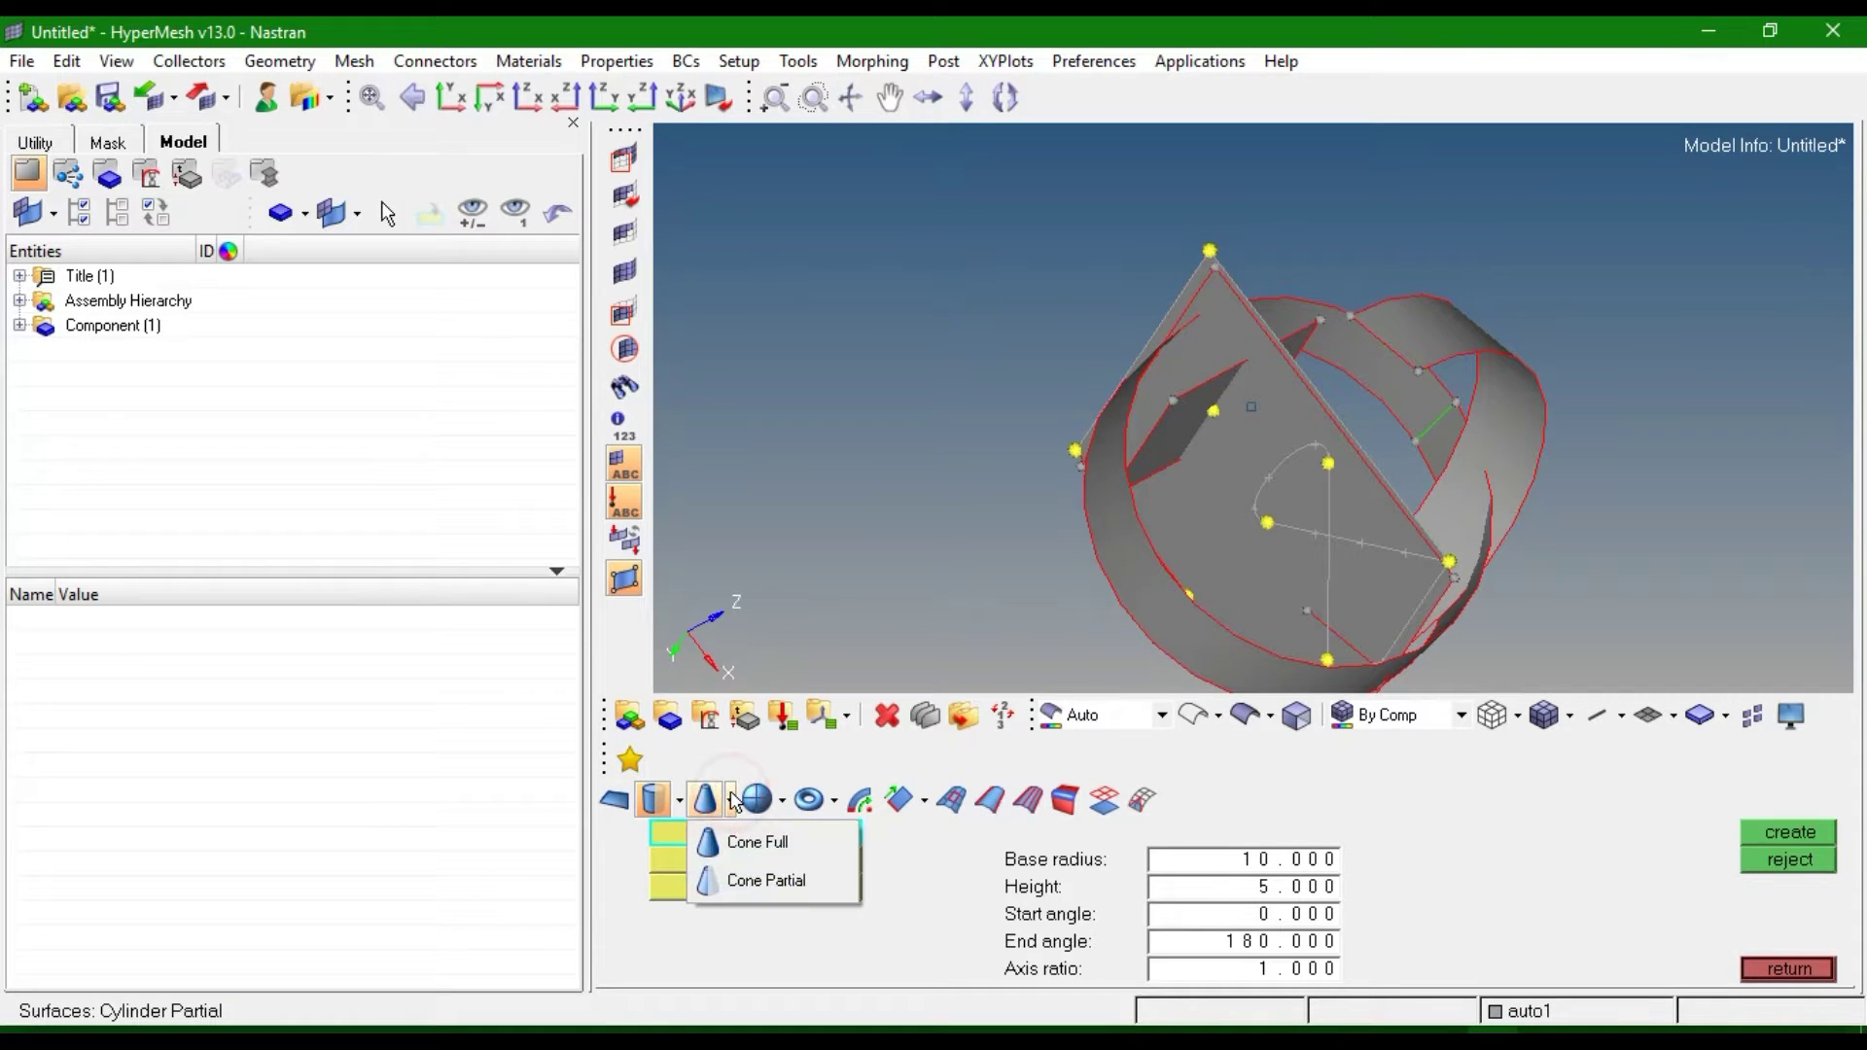
{"action": "left_click", "coordinate": [754, 842]}
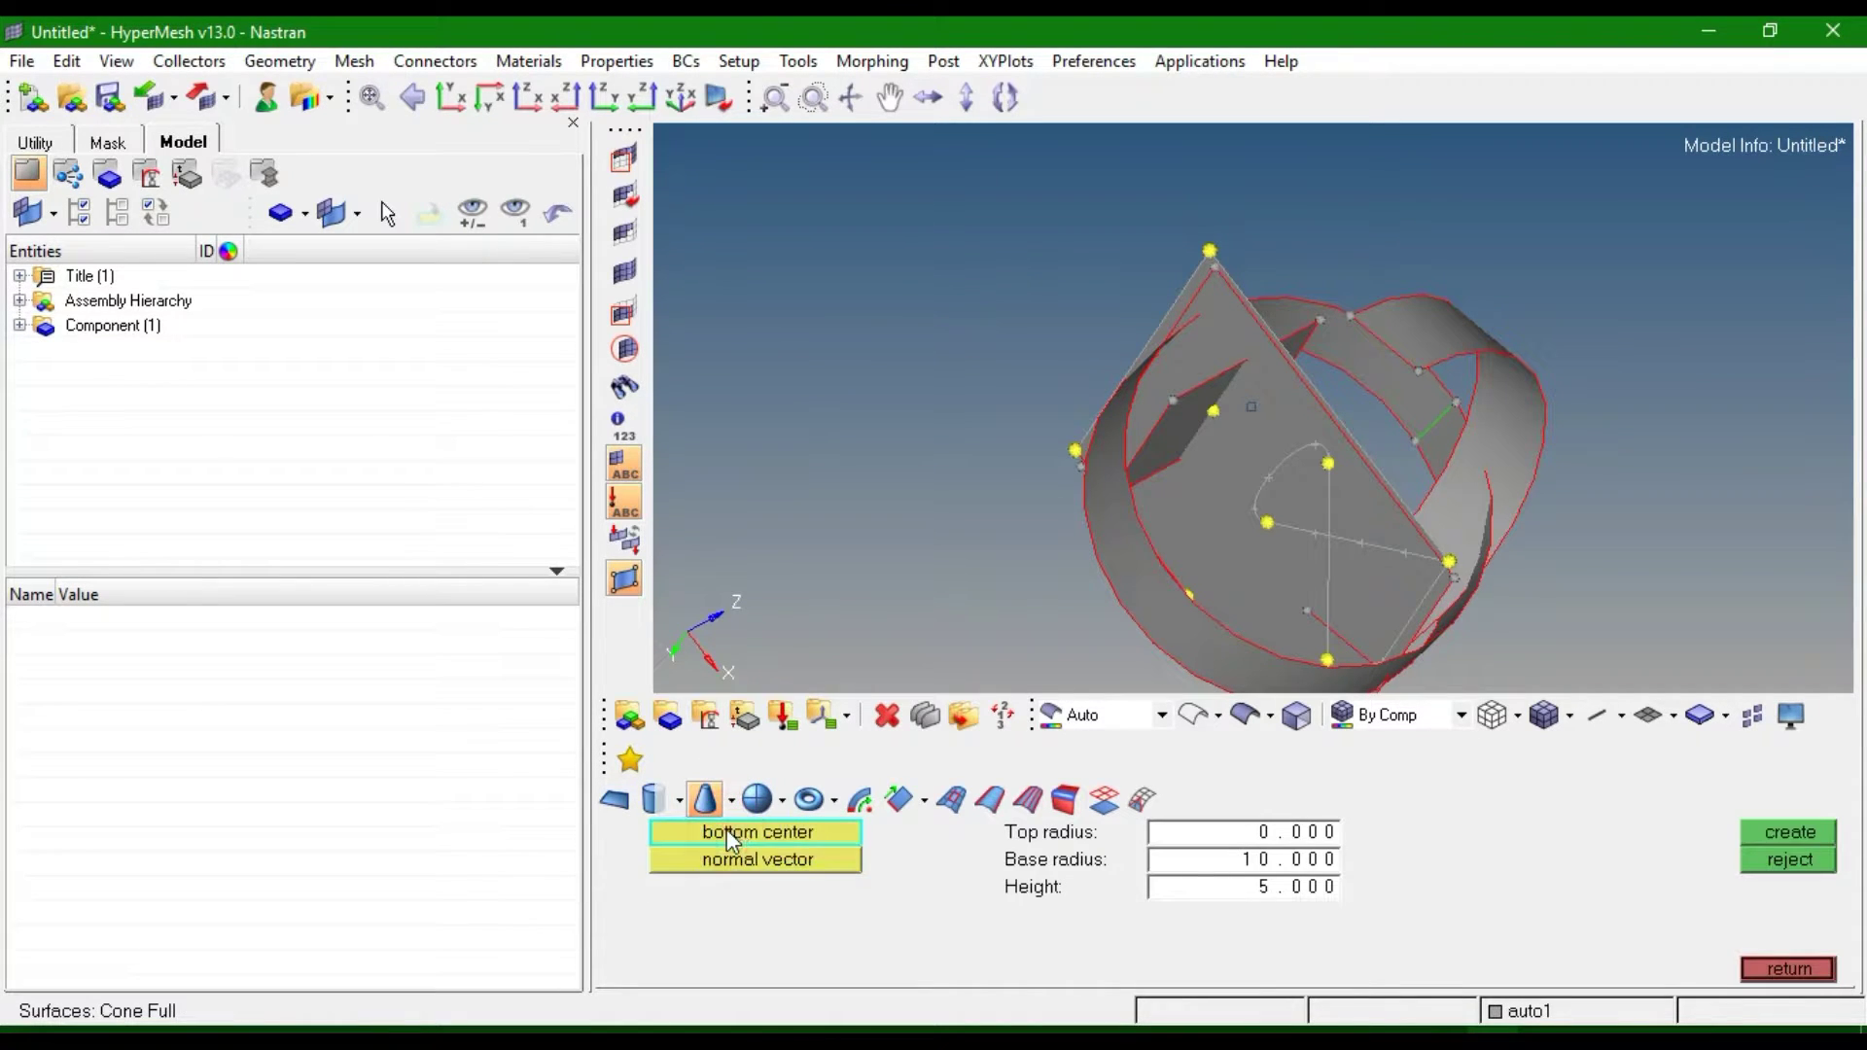
{"action": "left_click", "coordinate": [1263, 836]}
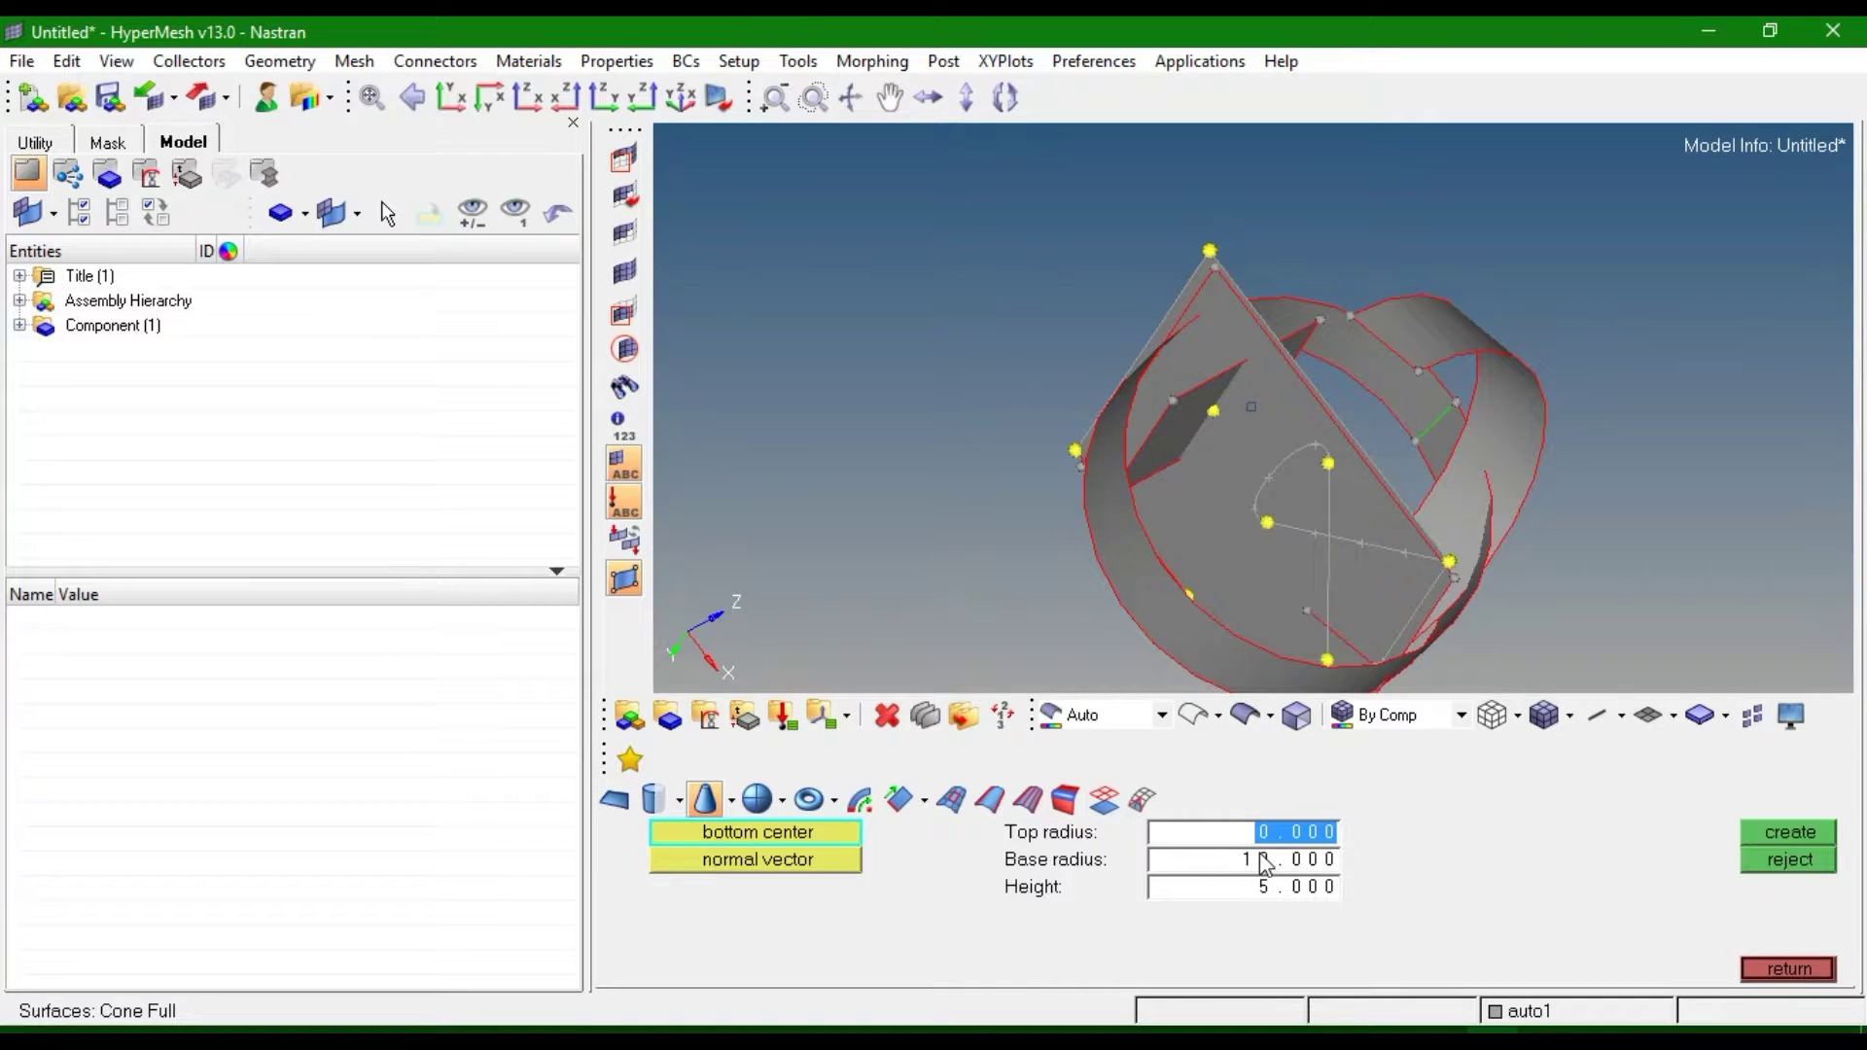
{"action": "type", "text": "2"}
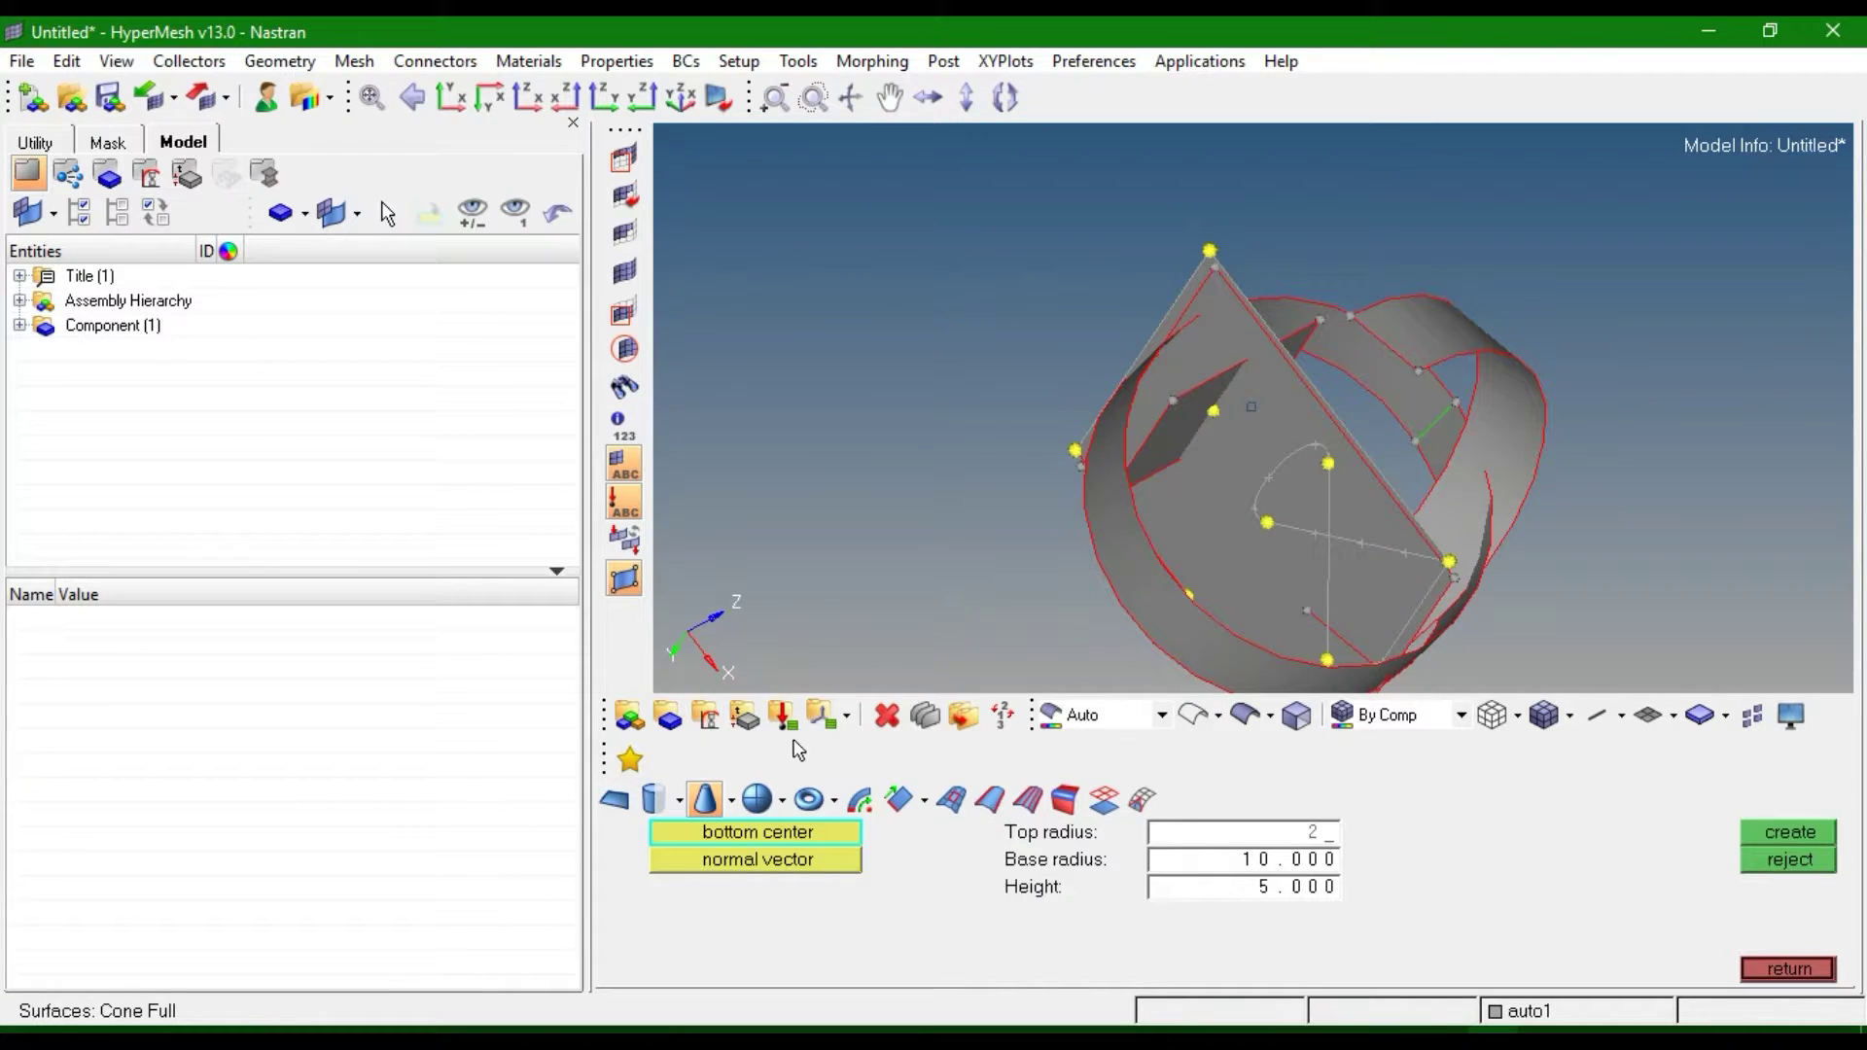
{"action": "key", "text": "Return"}
{"action": "left_click", "coordinate": [1269, 522]}
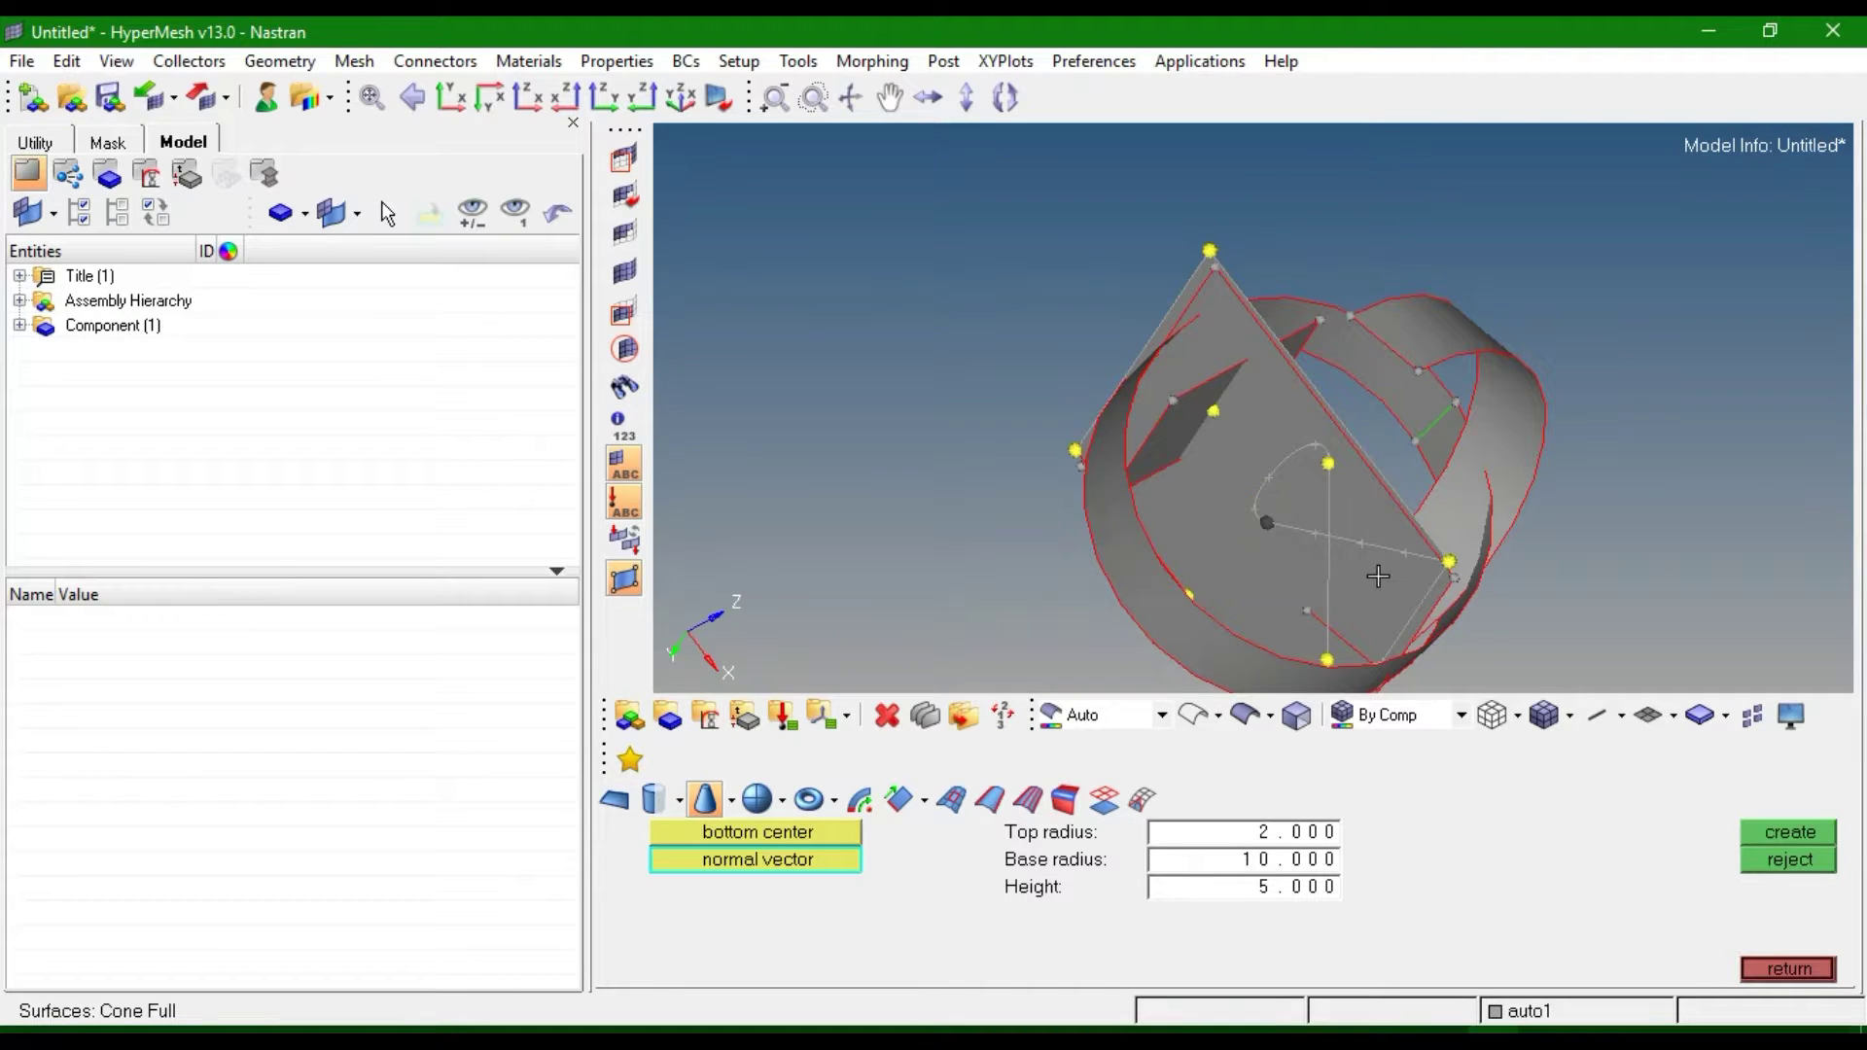
{"action": "left_click", "coordinate": [1330, 465]}
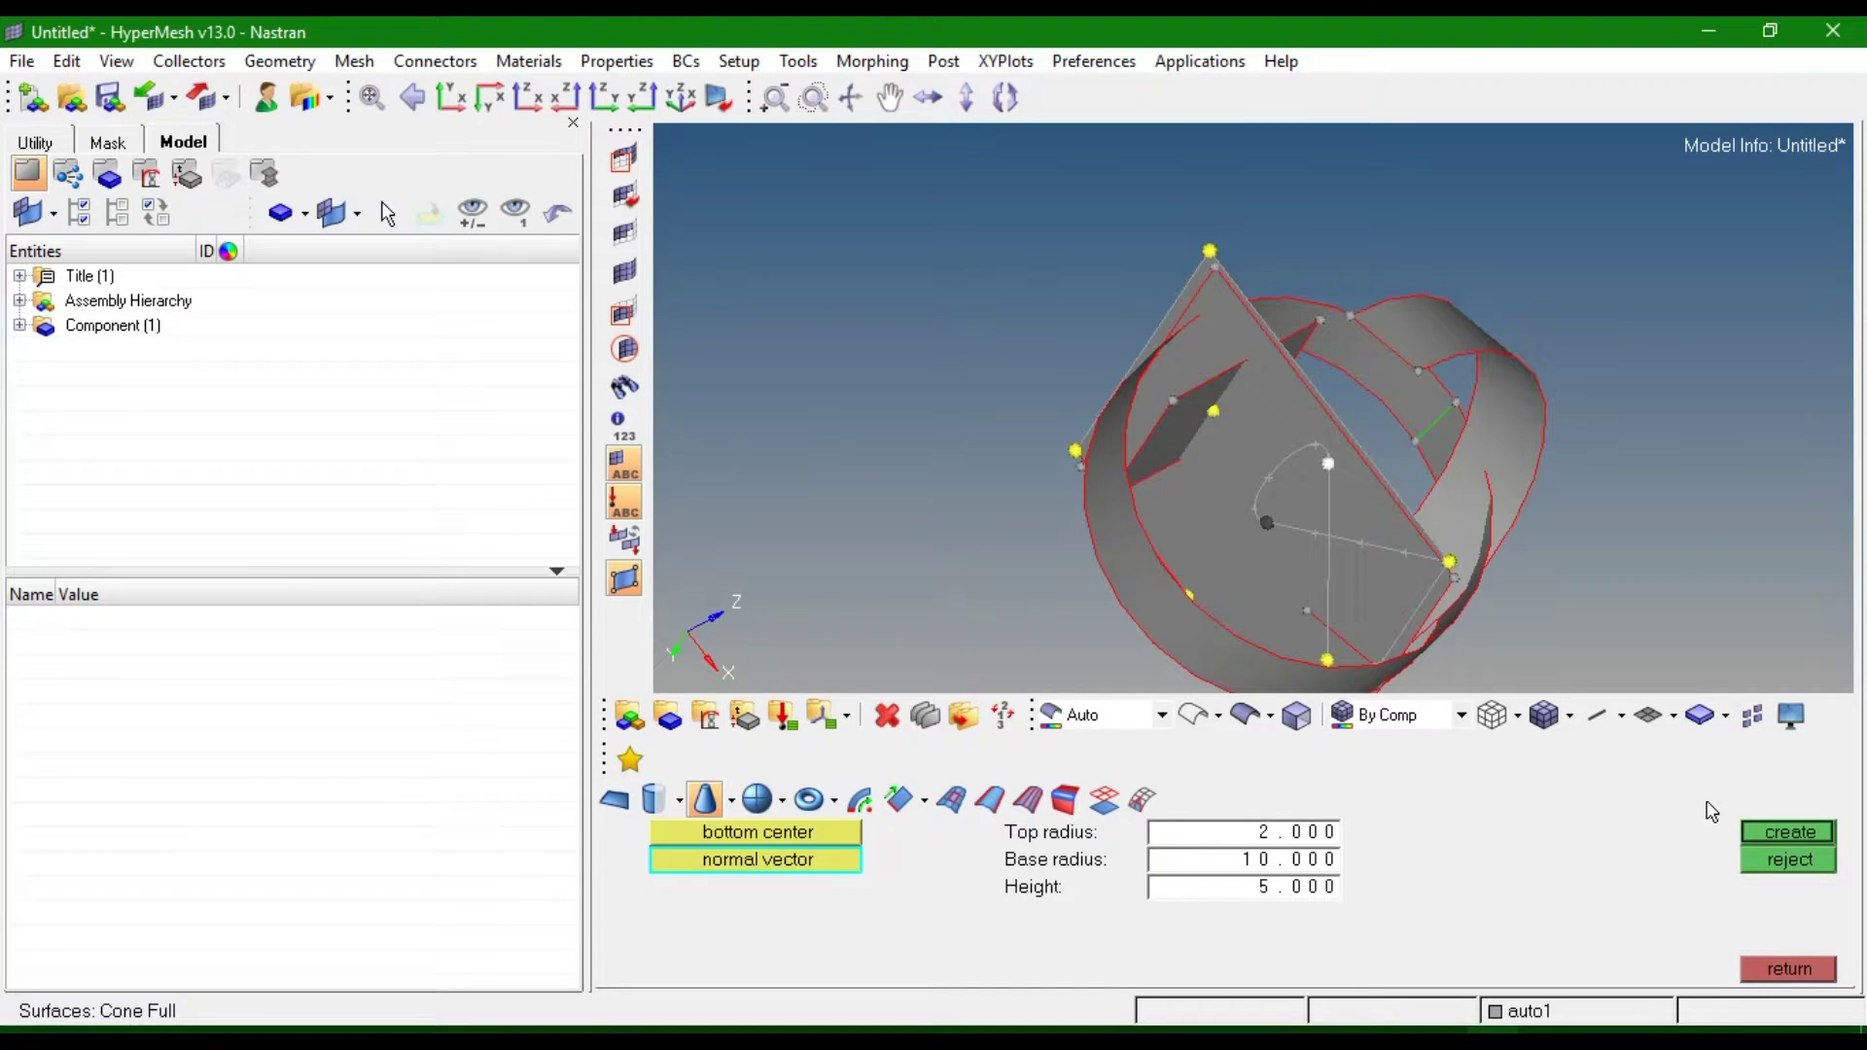
{"action": "left_click", "coordinate": [1750, 828]}
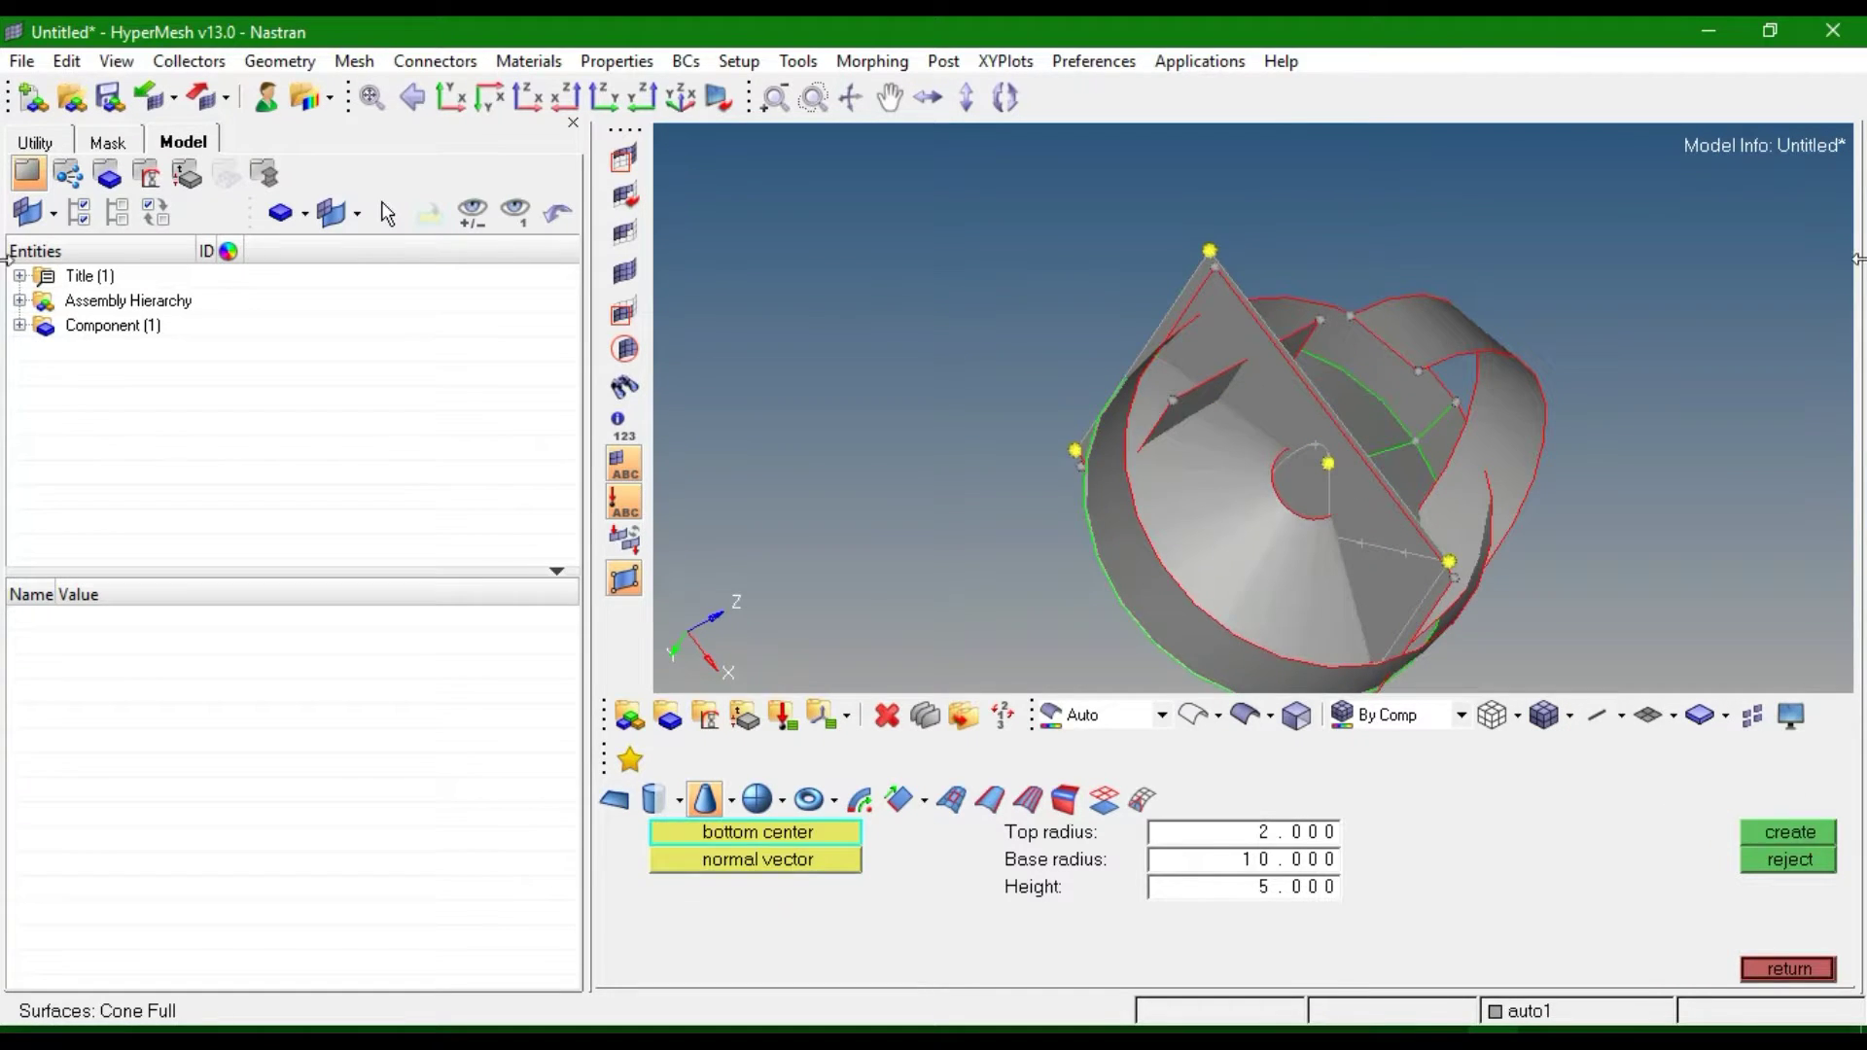
{"action": "left_click_drag", "start_coordinate": [1473, 276], "coordinate": [1439, 515], "text": "ctrl"}
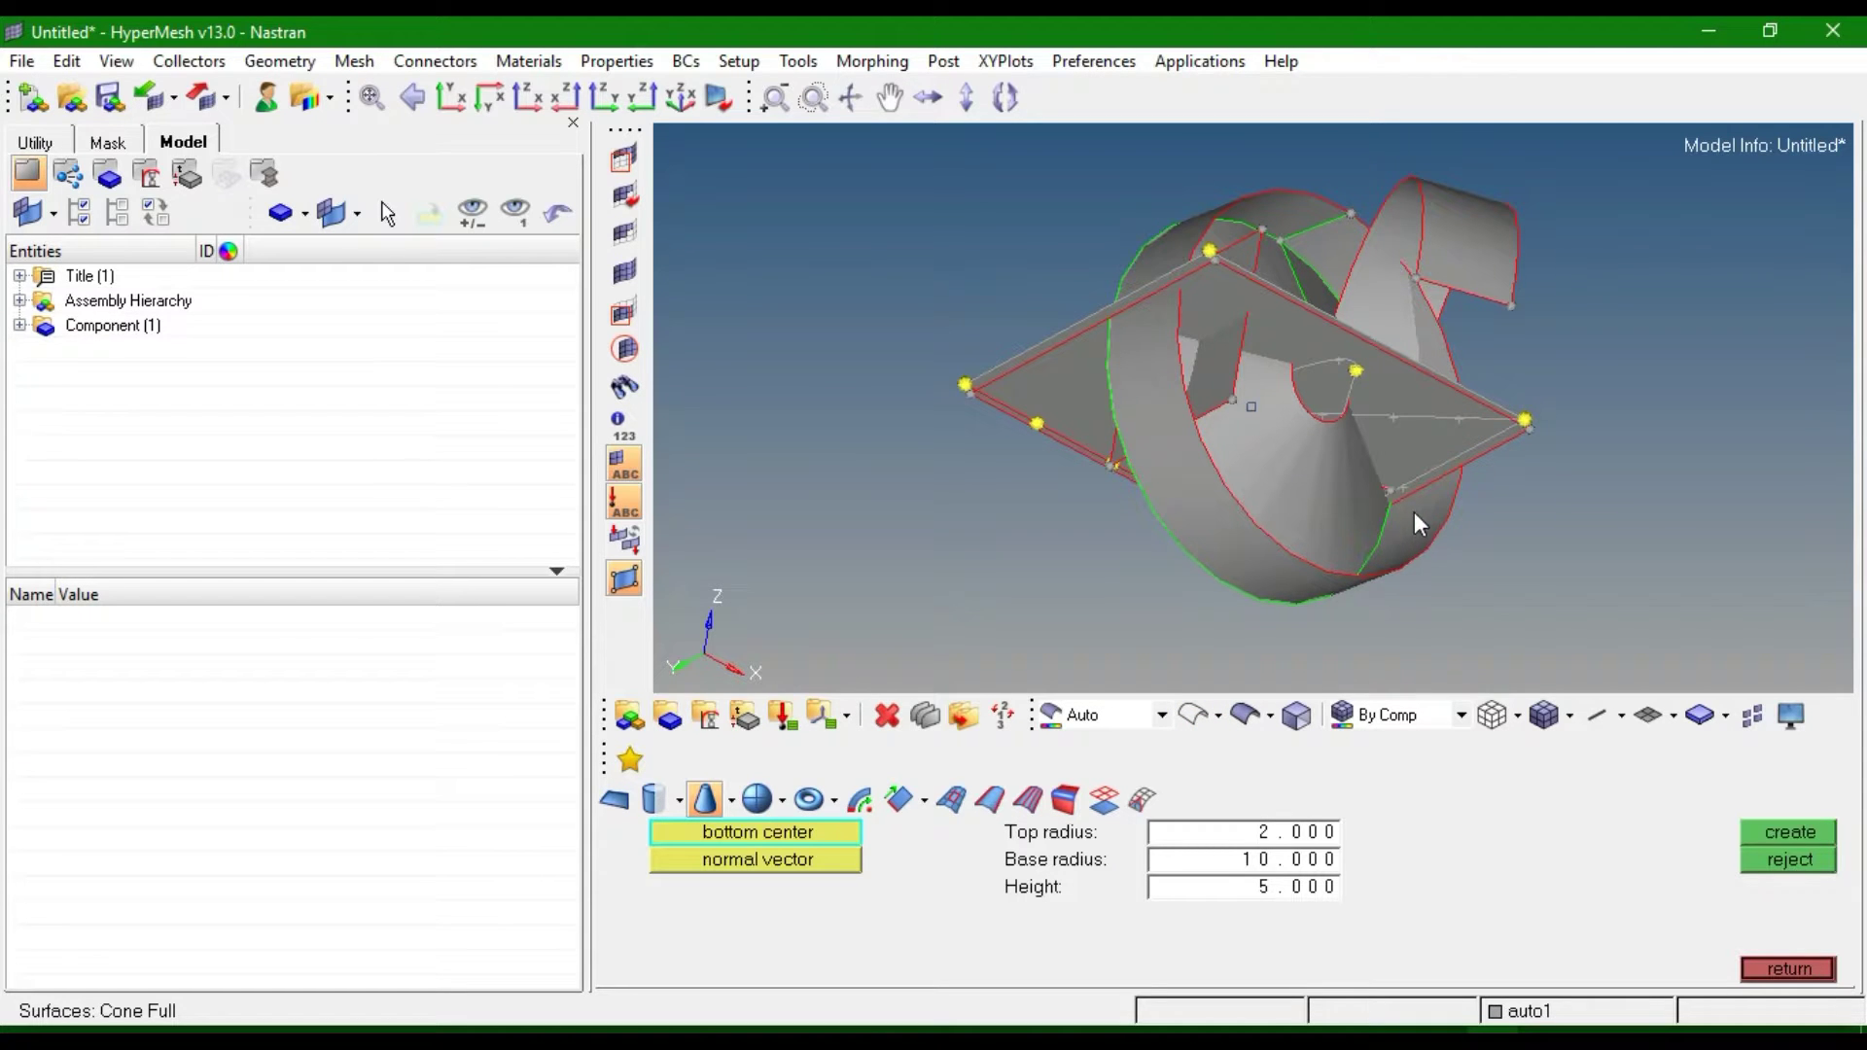
Reject the newly created cone surface.
{"action": "left_click_drag", "start_coordinate": [1443, 619], "coordinate": [1409, 541], "text": "ctrl"}
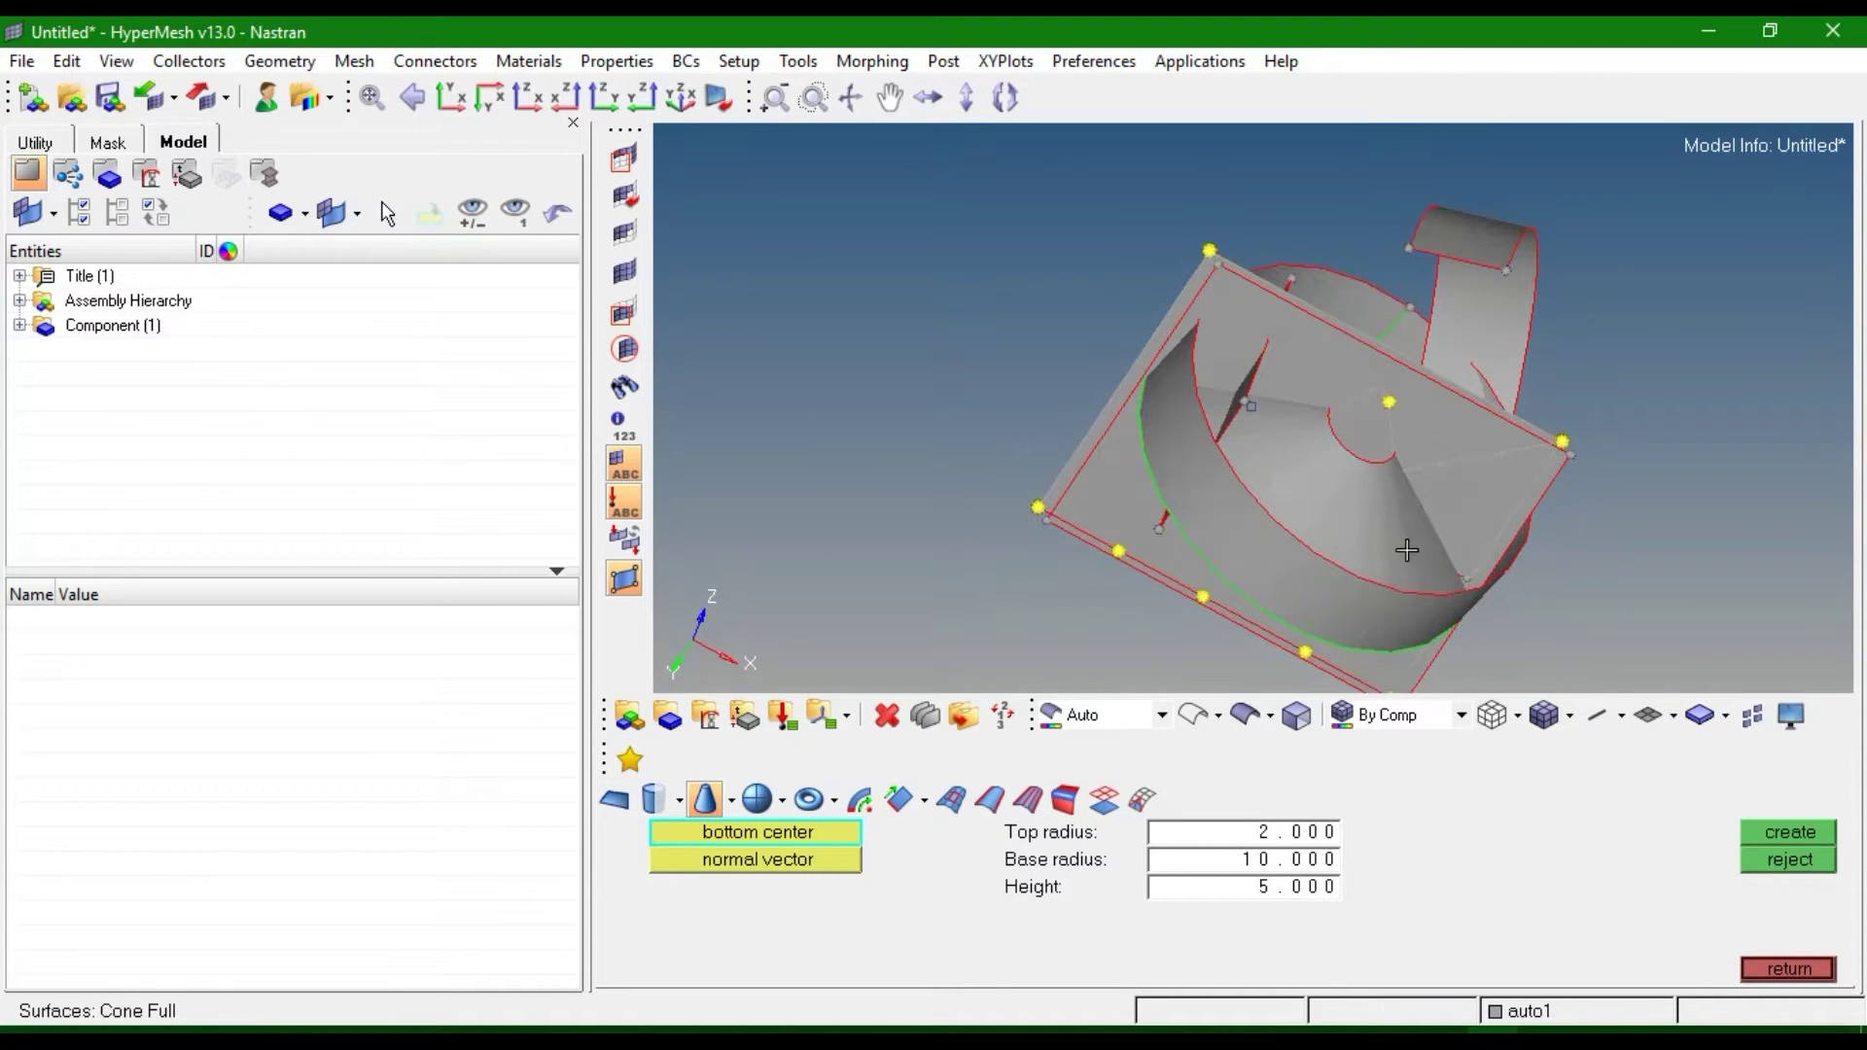
{"action": "left_click", "coordinate": [1776, 867]}
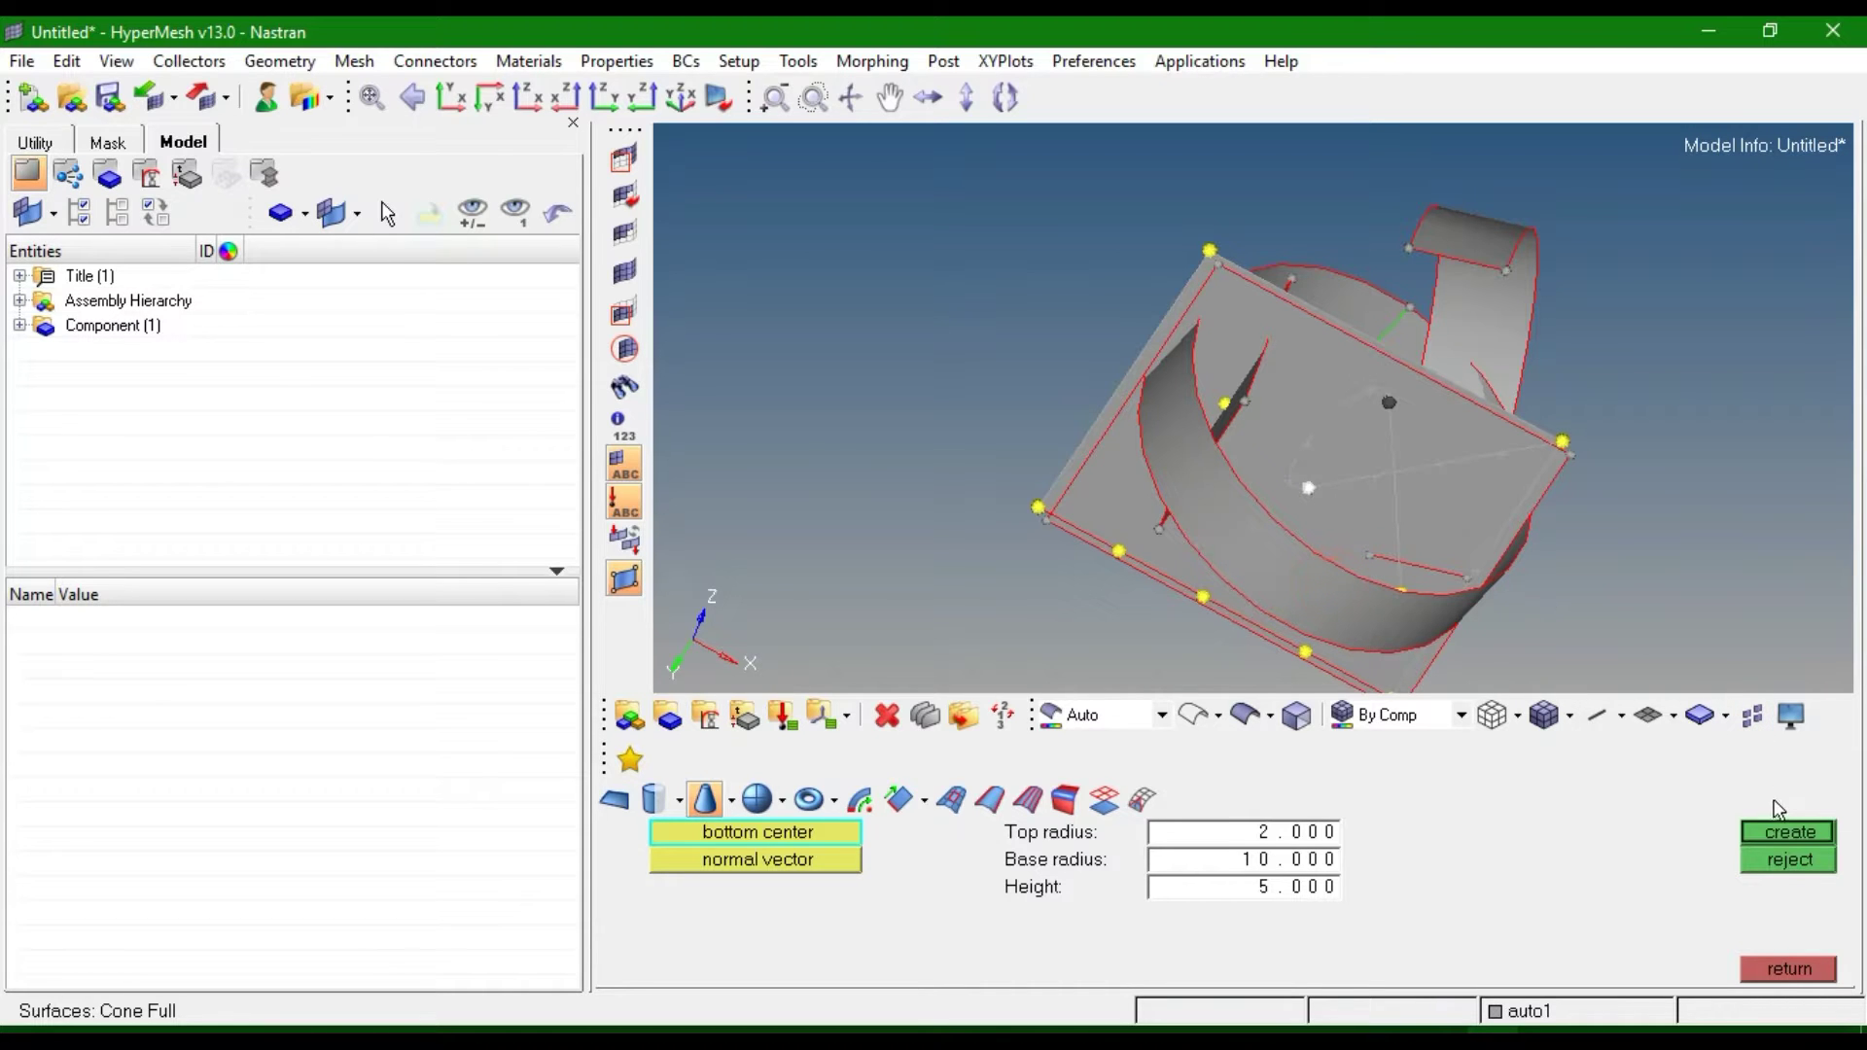
{"action": "left_click", "coordinate": [1776, 867]}
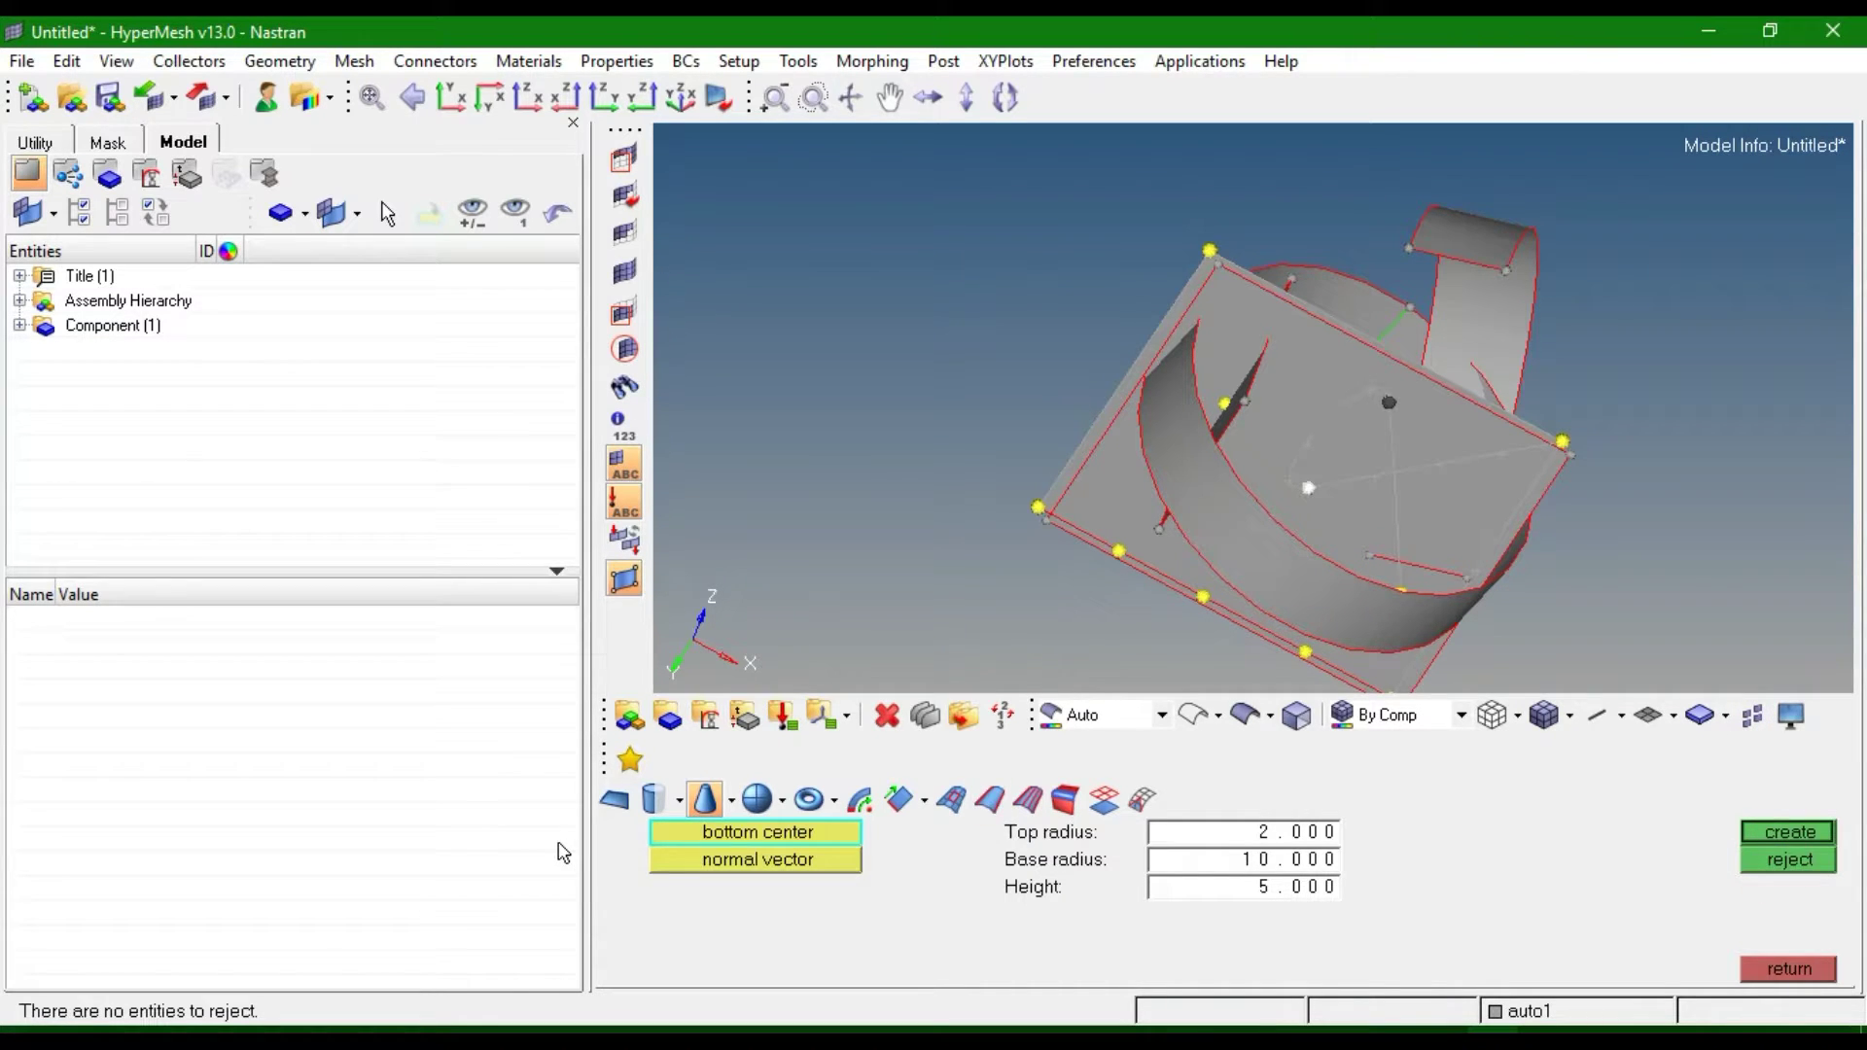
Create a sphere by centre and radius at the upper interior node with radius 10, and reject it.
{"action": "left_click", "coordinate": [708, 799]}
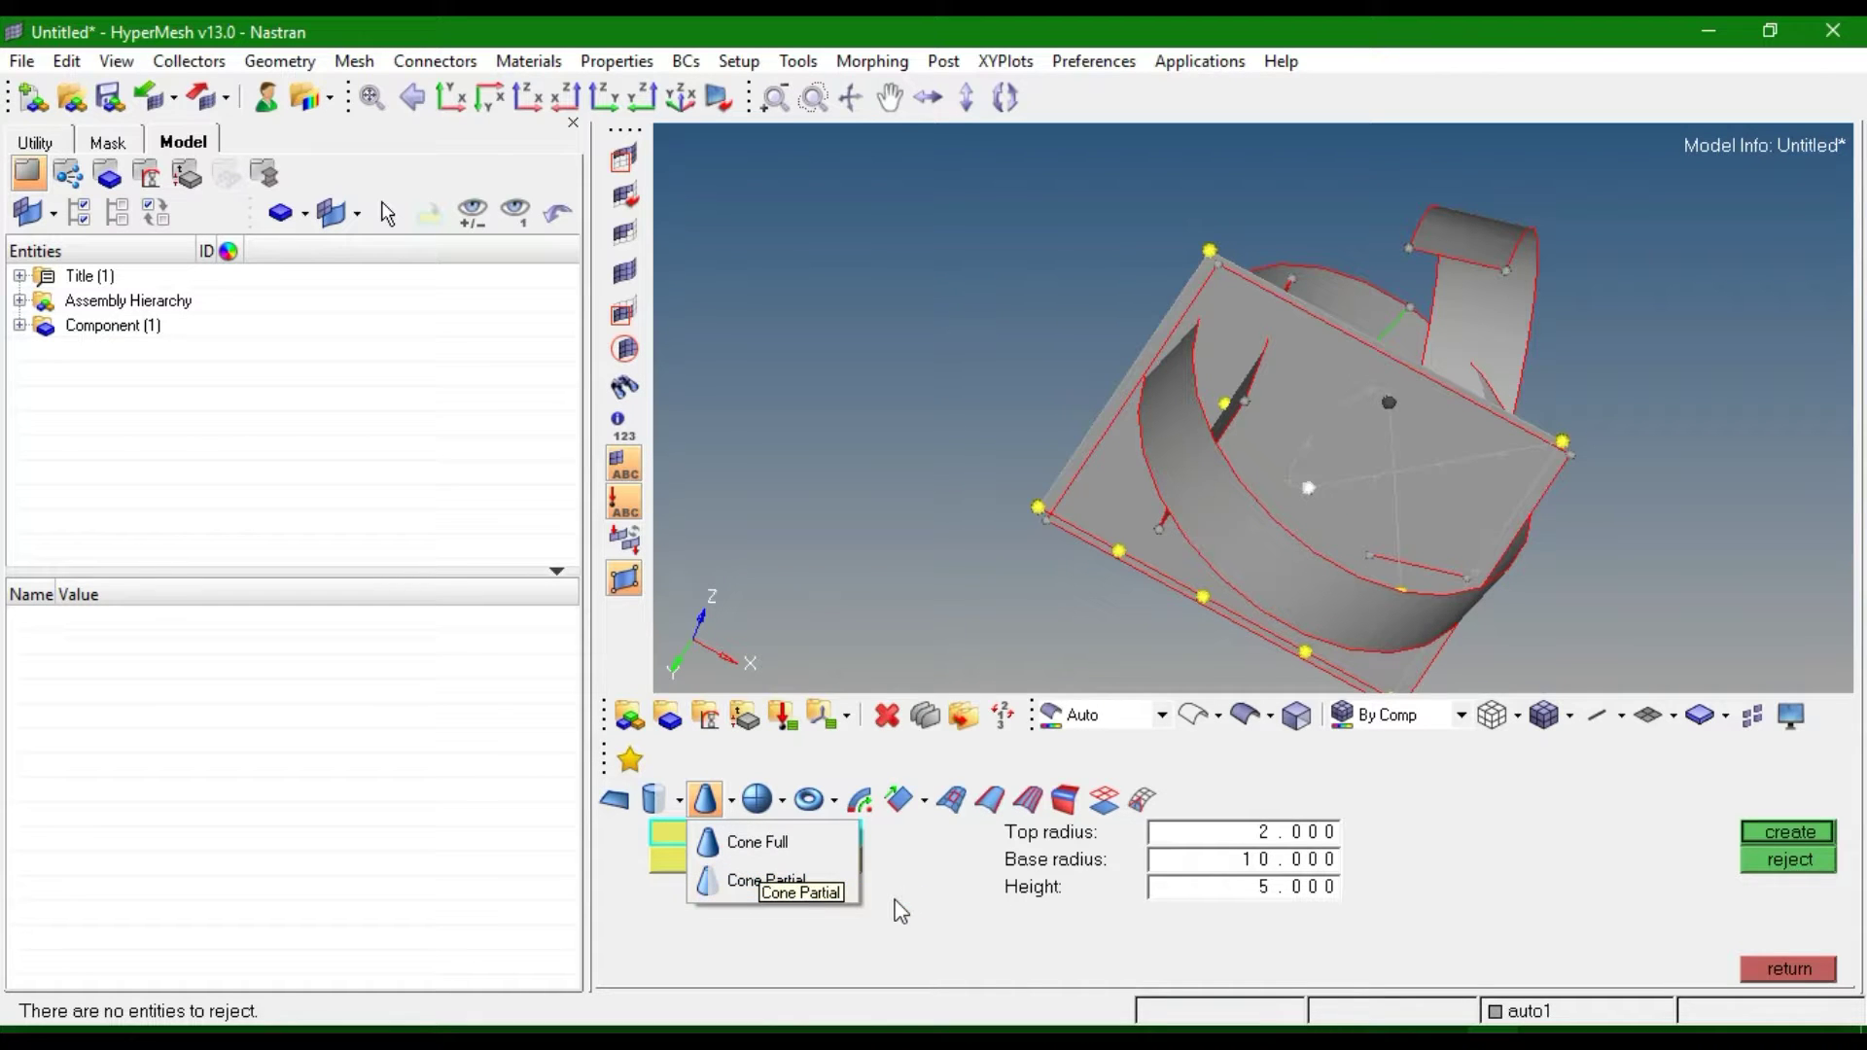
{"action": "left_click", "coordinate": [782, 804]}
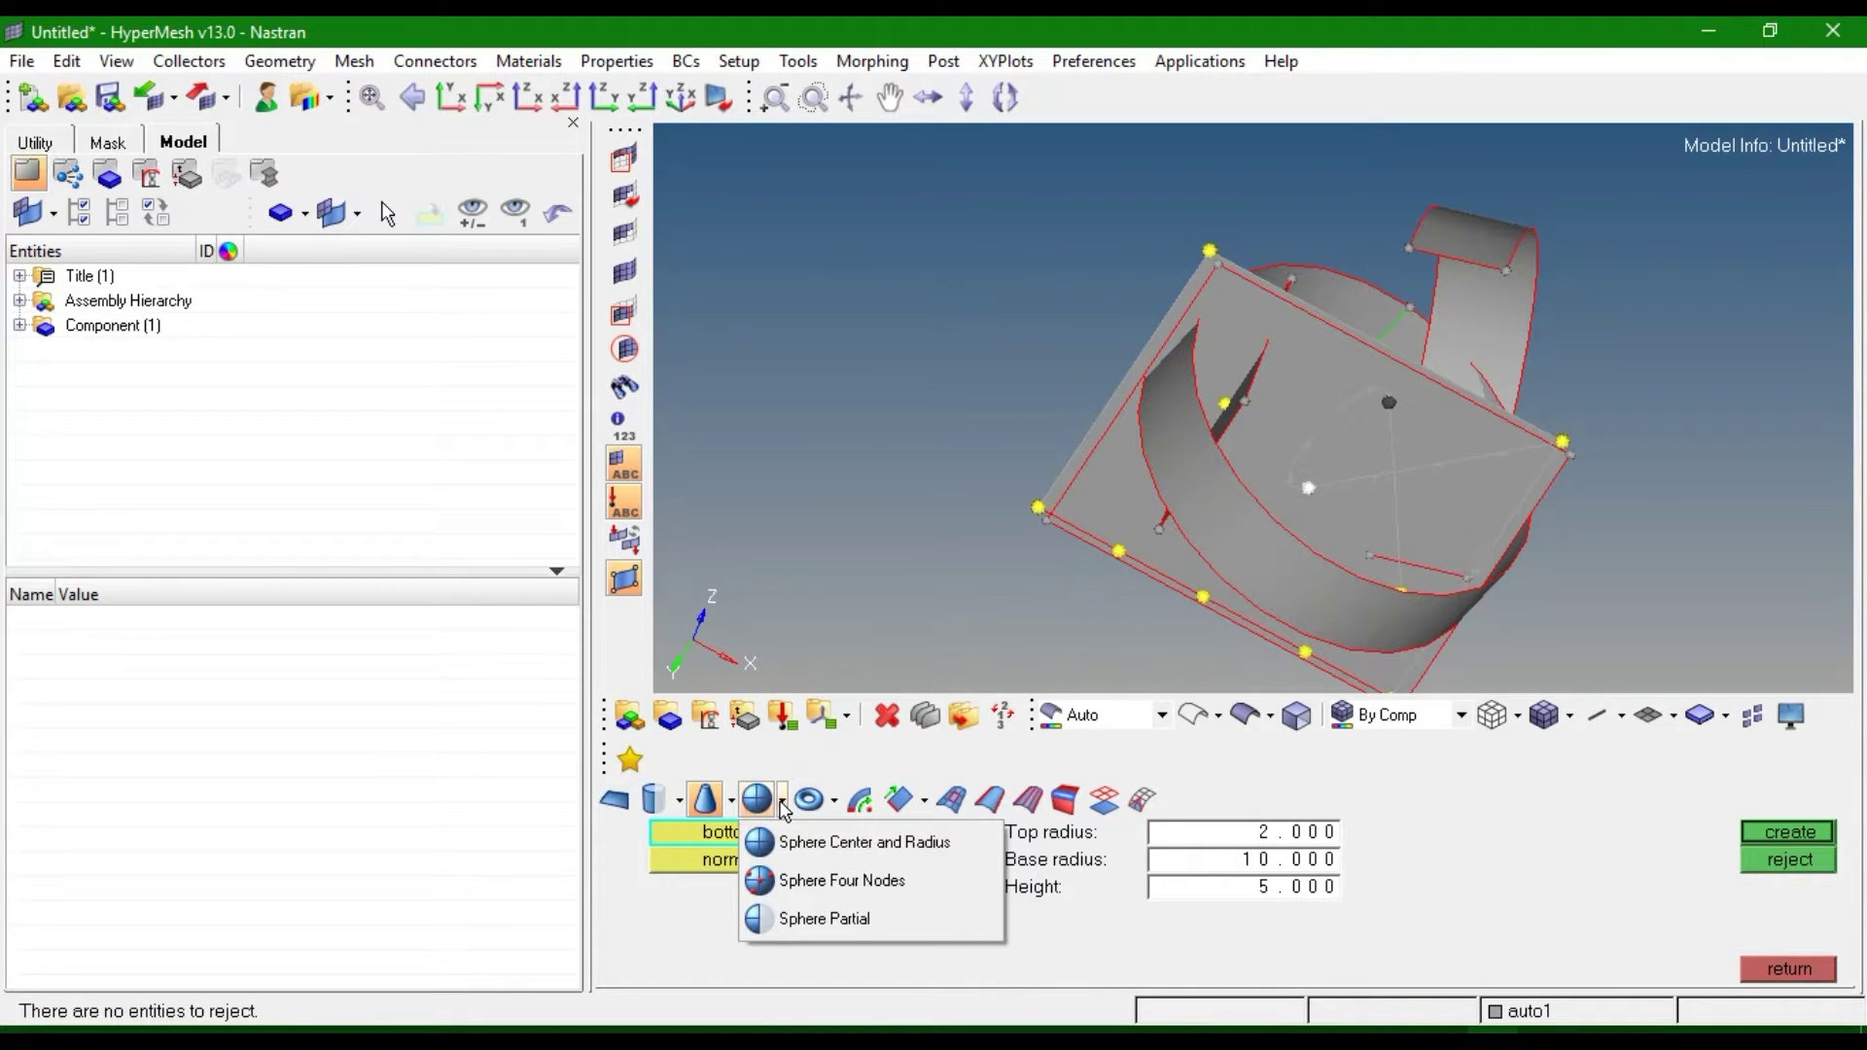
{"action": "left_click", "coordinate": [805, 844]}
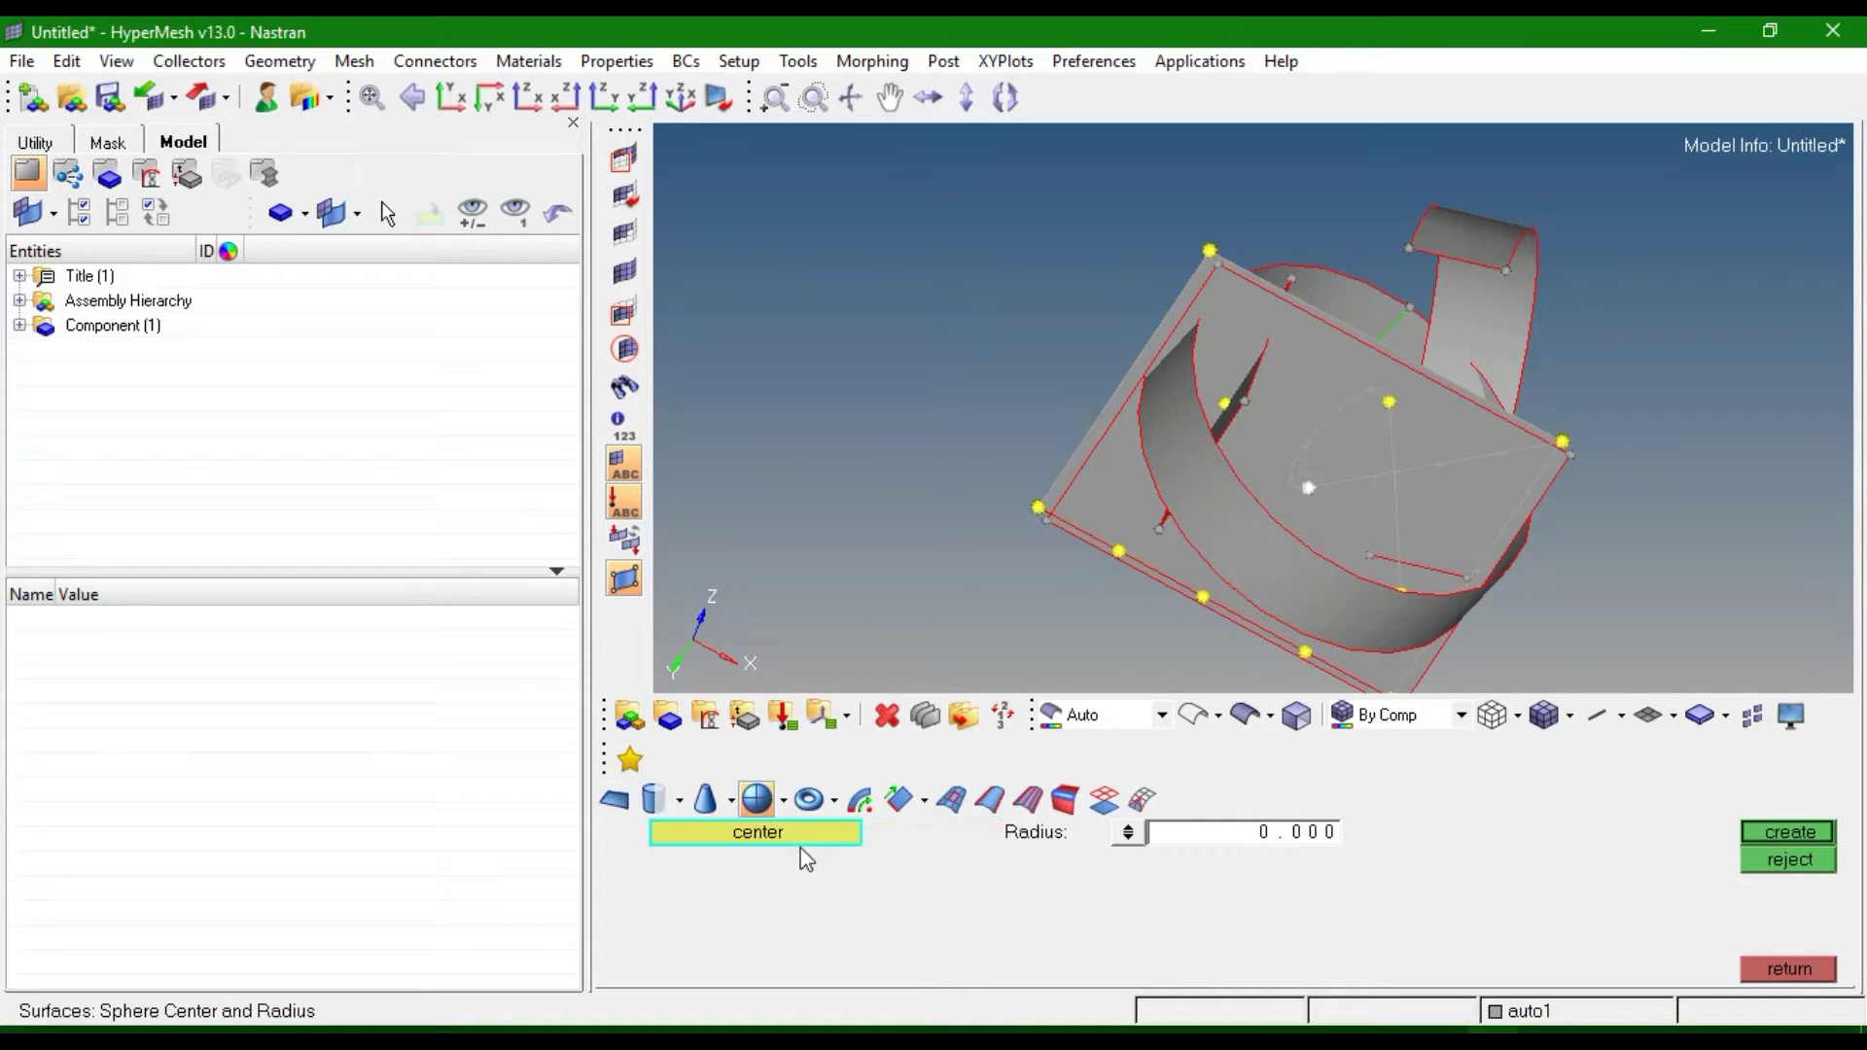
{"action": "left_click", "coordinate": [1387, 402]}
{"action": "left_click", "coordinate": [1253, 838]}
{"action": "type", "text": "10"}
{"action": "left_click", "coordinate": [1791, 834]}
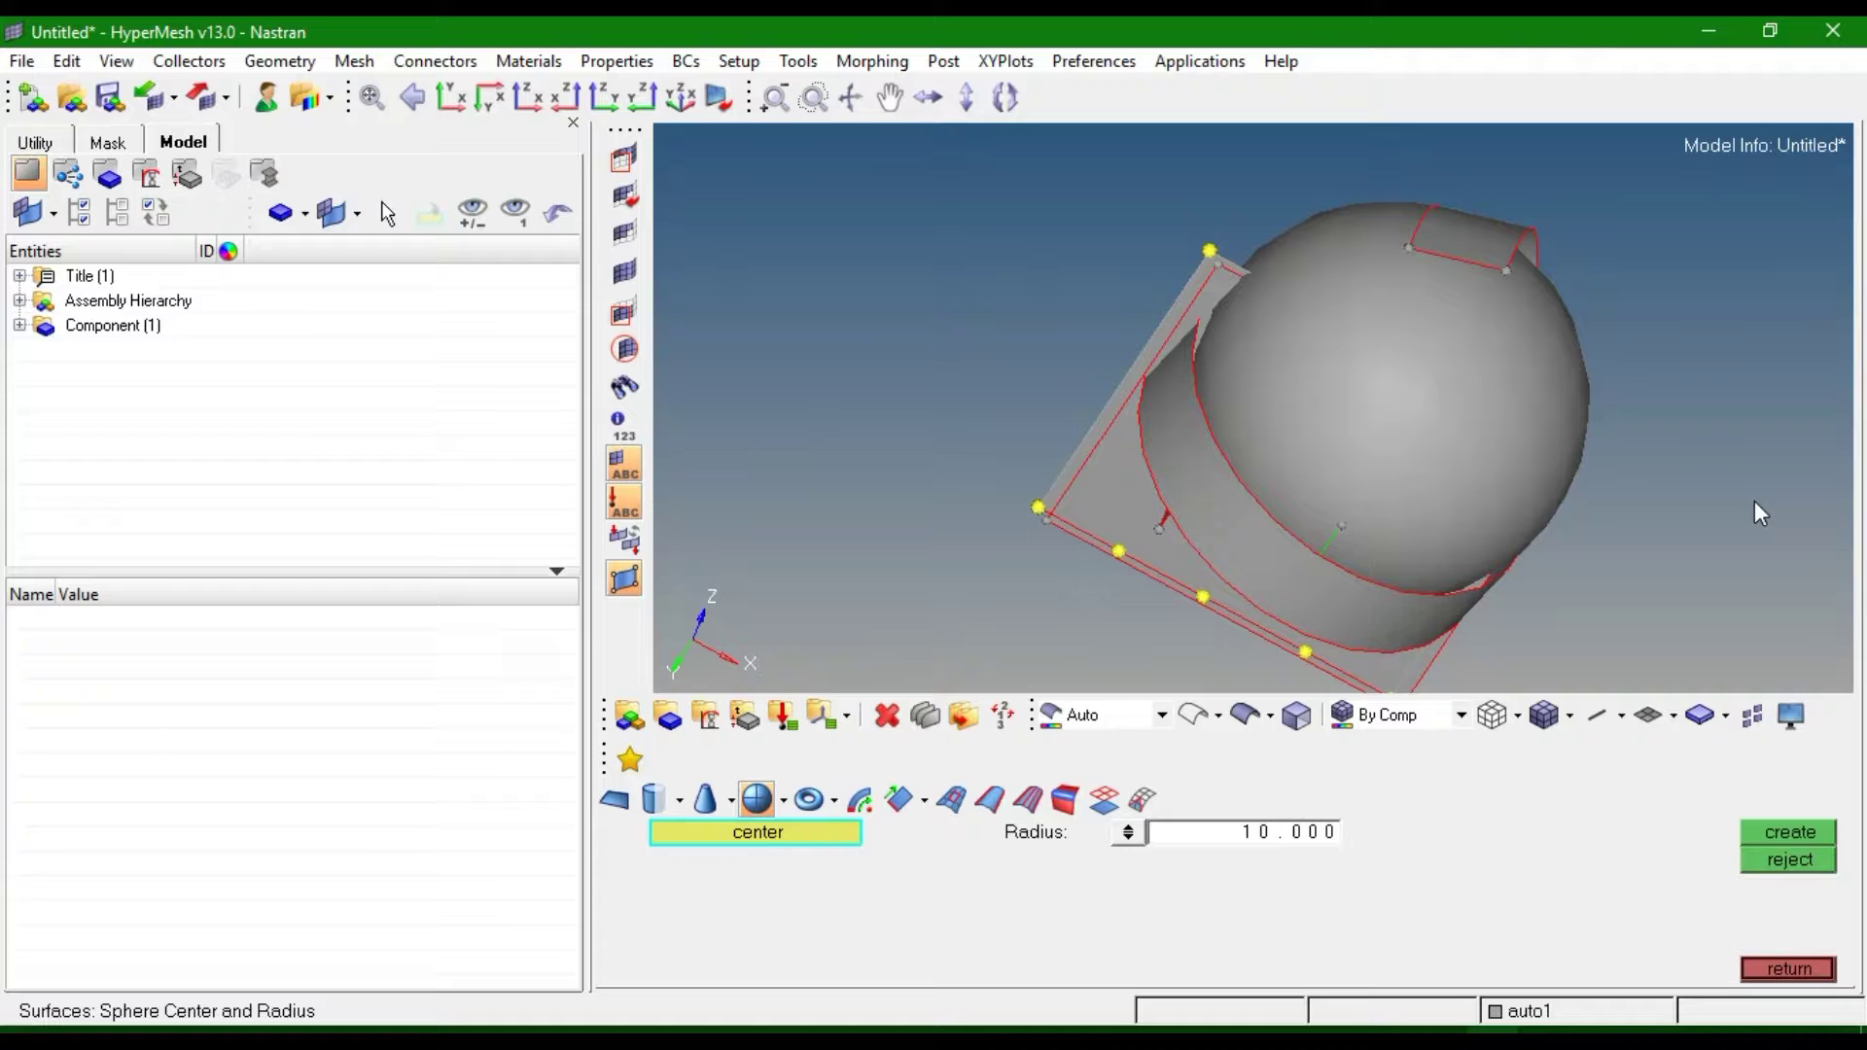
{"action": "left_click", "coordinate": [1795, 862]}
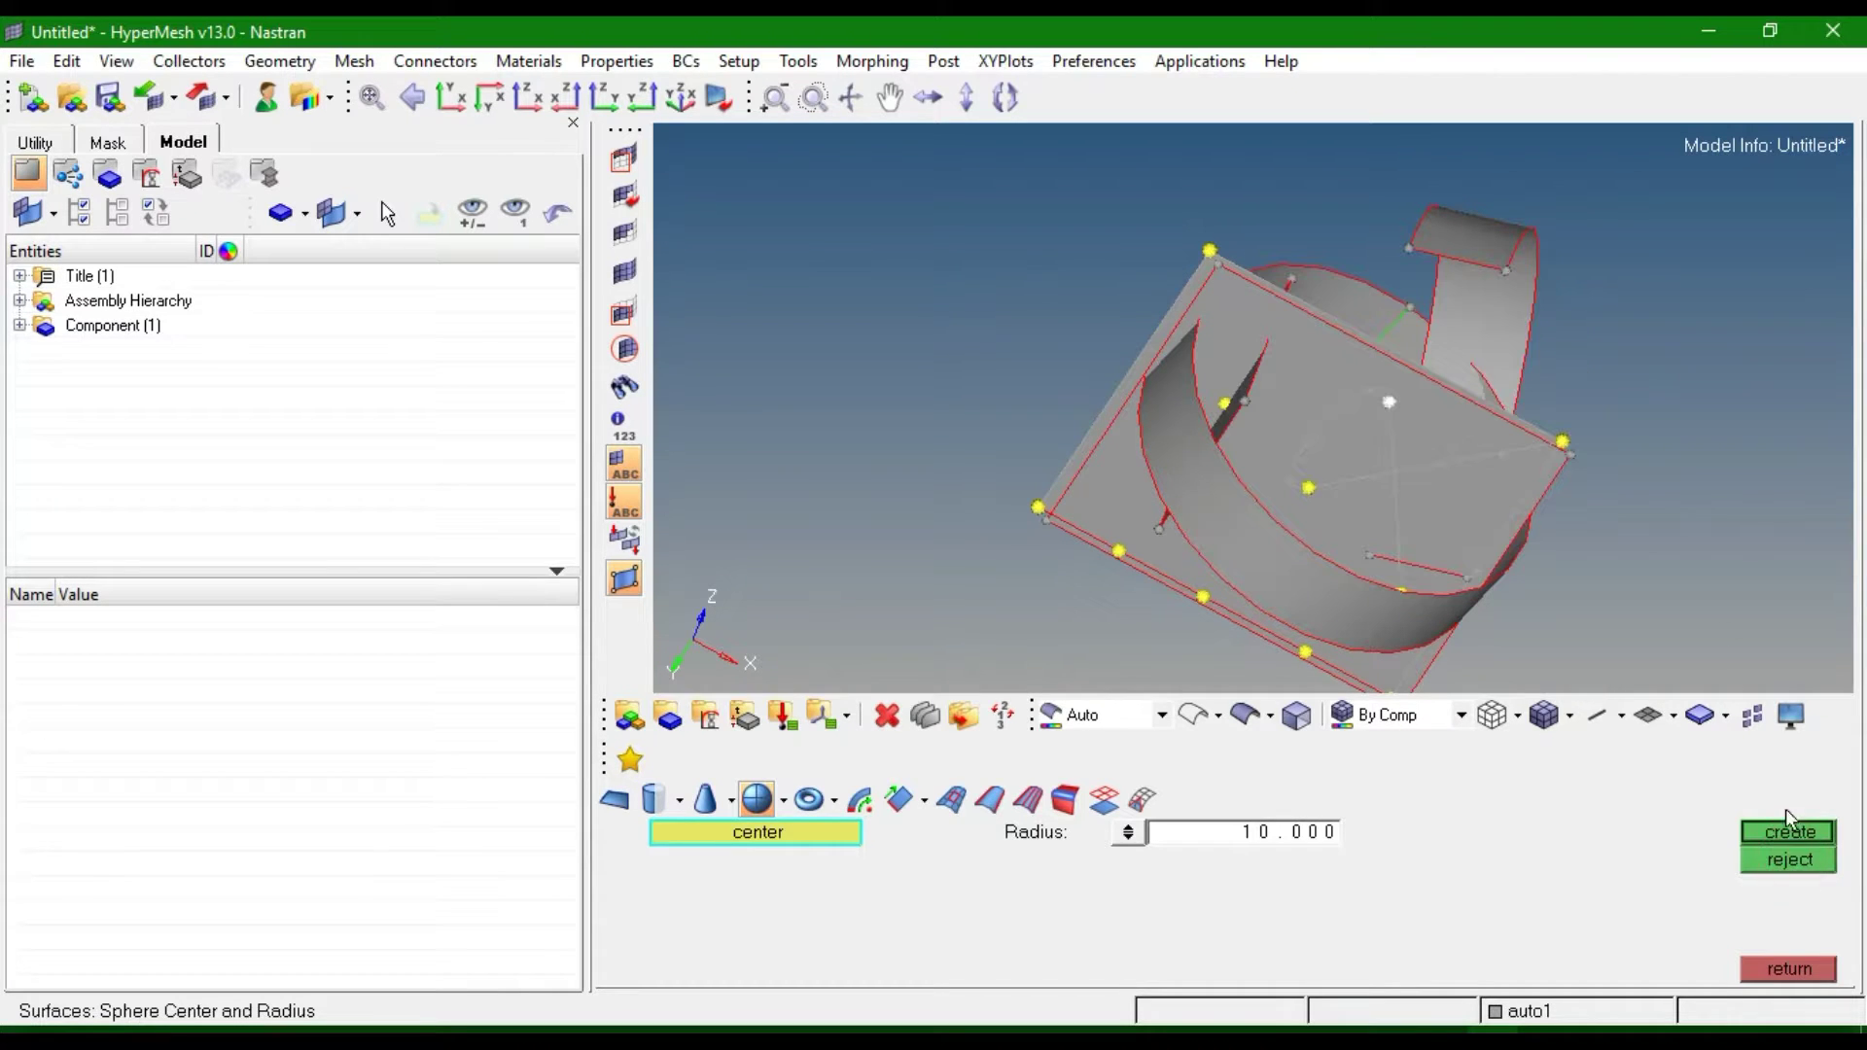
Define a torus by centre and radius with the central node as centre and the upper interior node as normal vector.
{"action": "left_click", "coordinate": [782, 800]}
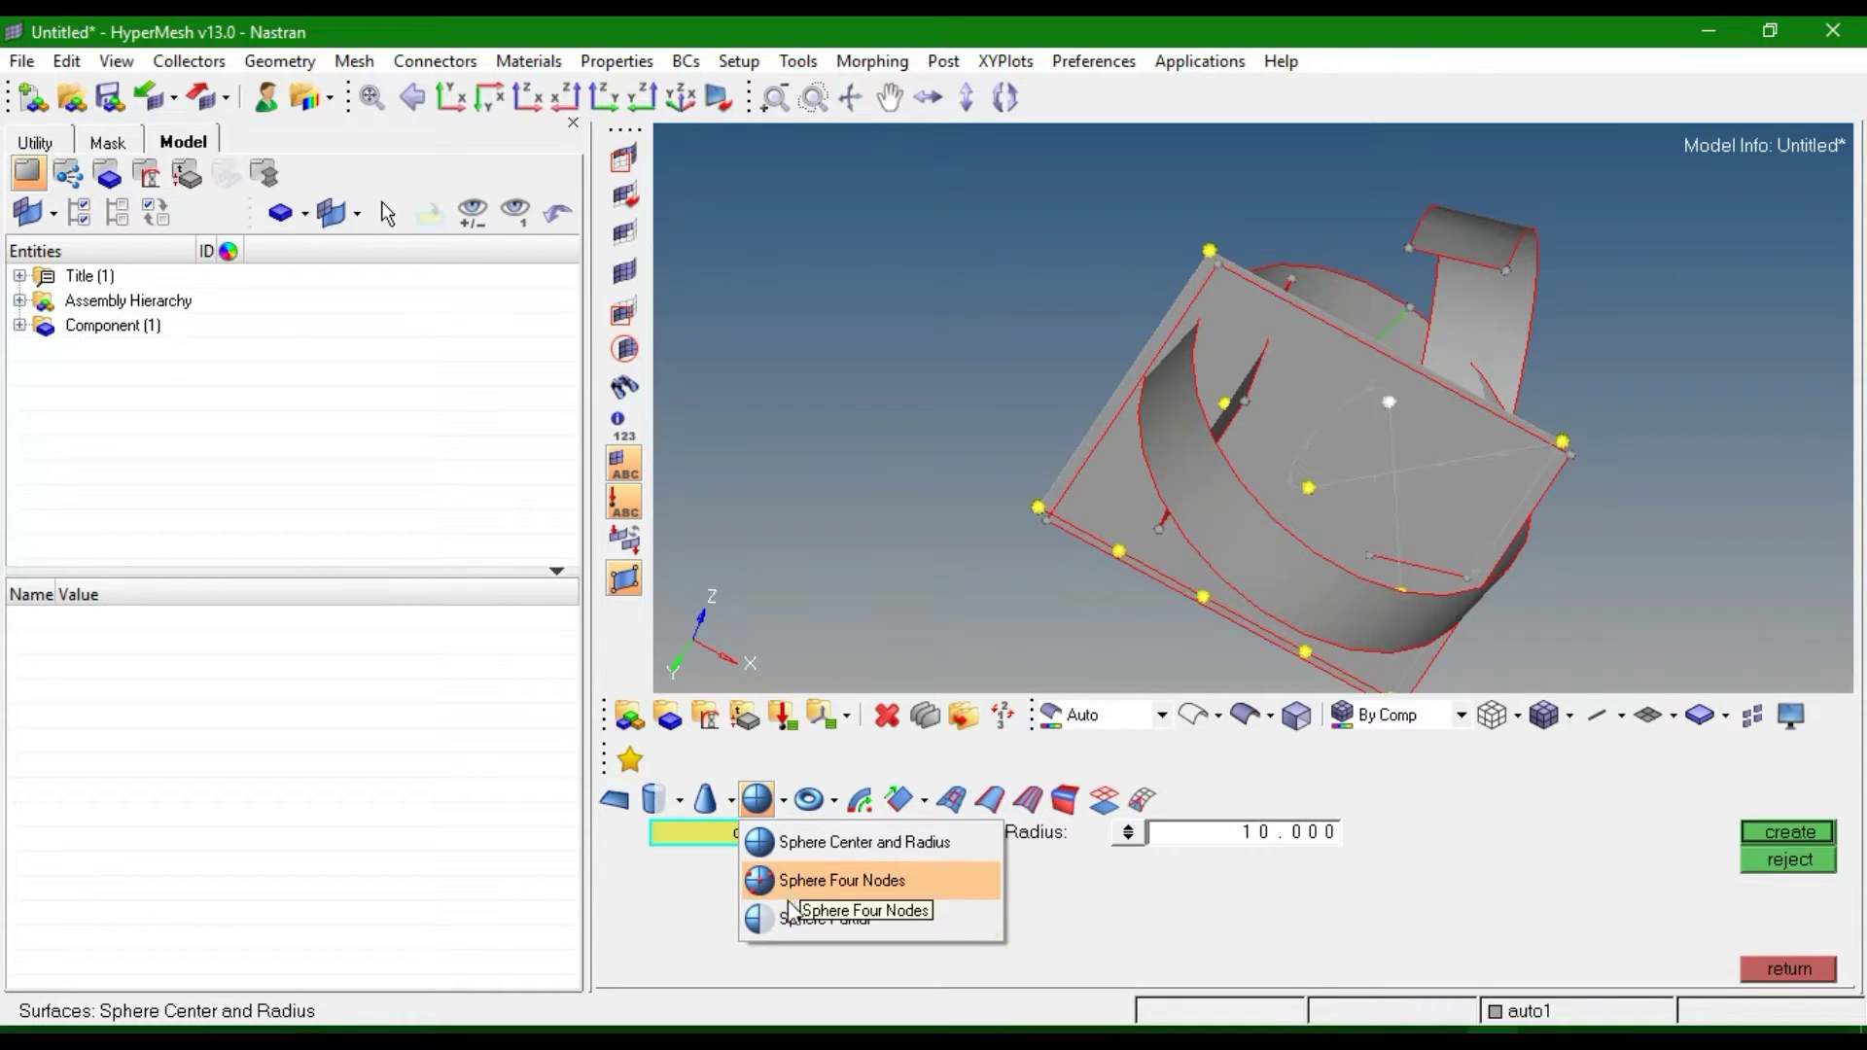
{"action": "left_click", "coordinate": [834, 803]}
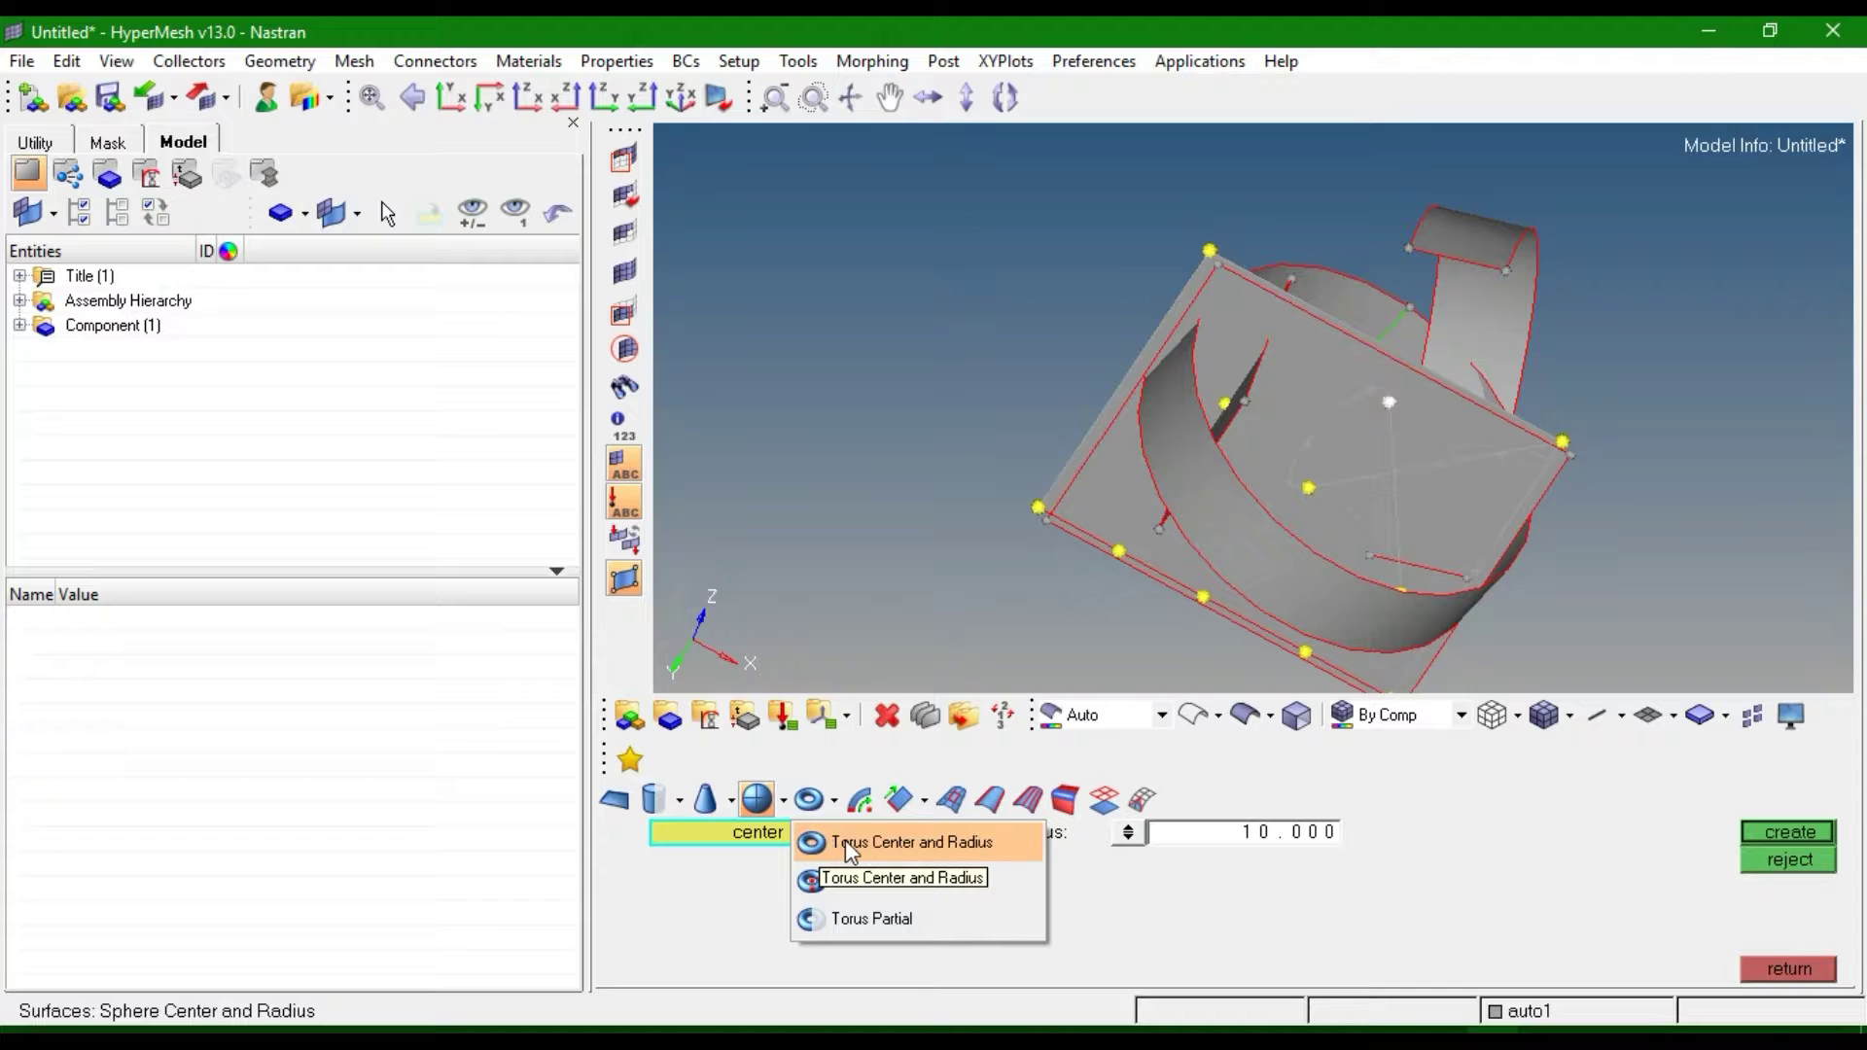
{"action": "left_click", "coordinate": [844, 840]}
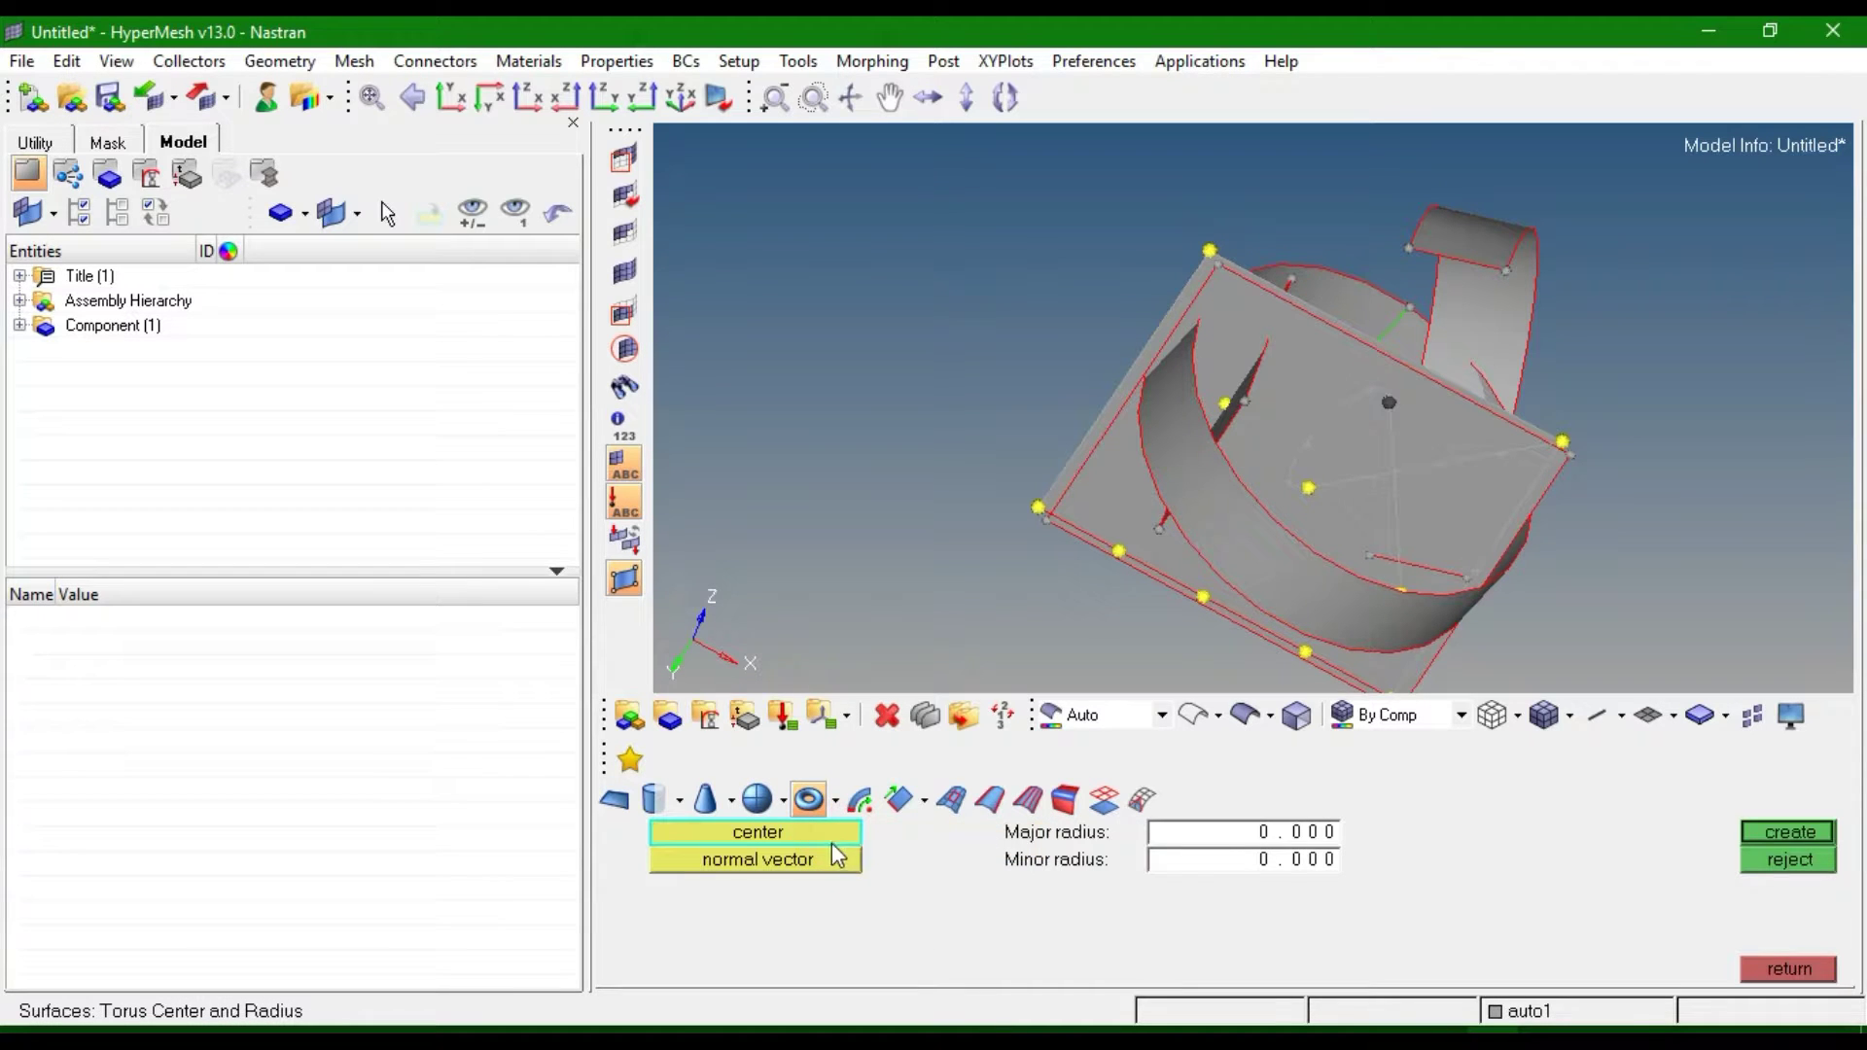
{"action": "left_click", "coordinate": [1305, 483]}
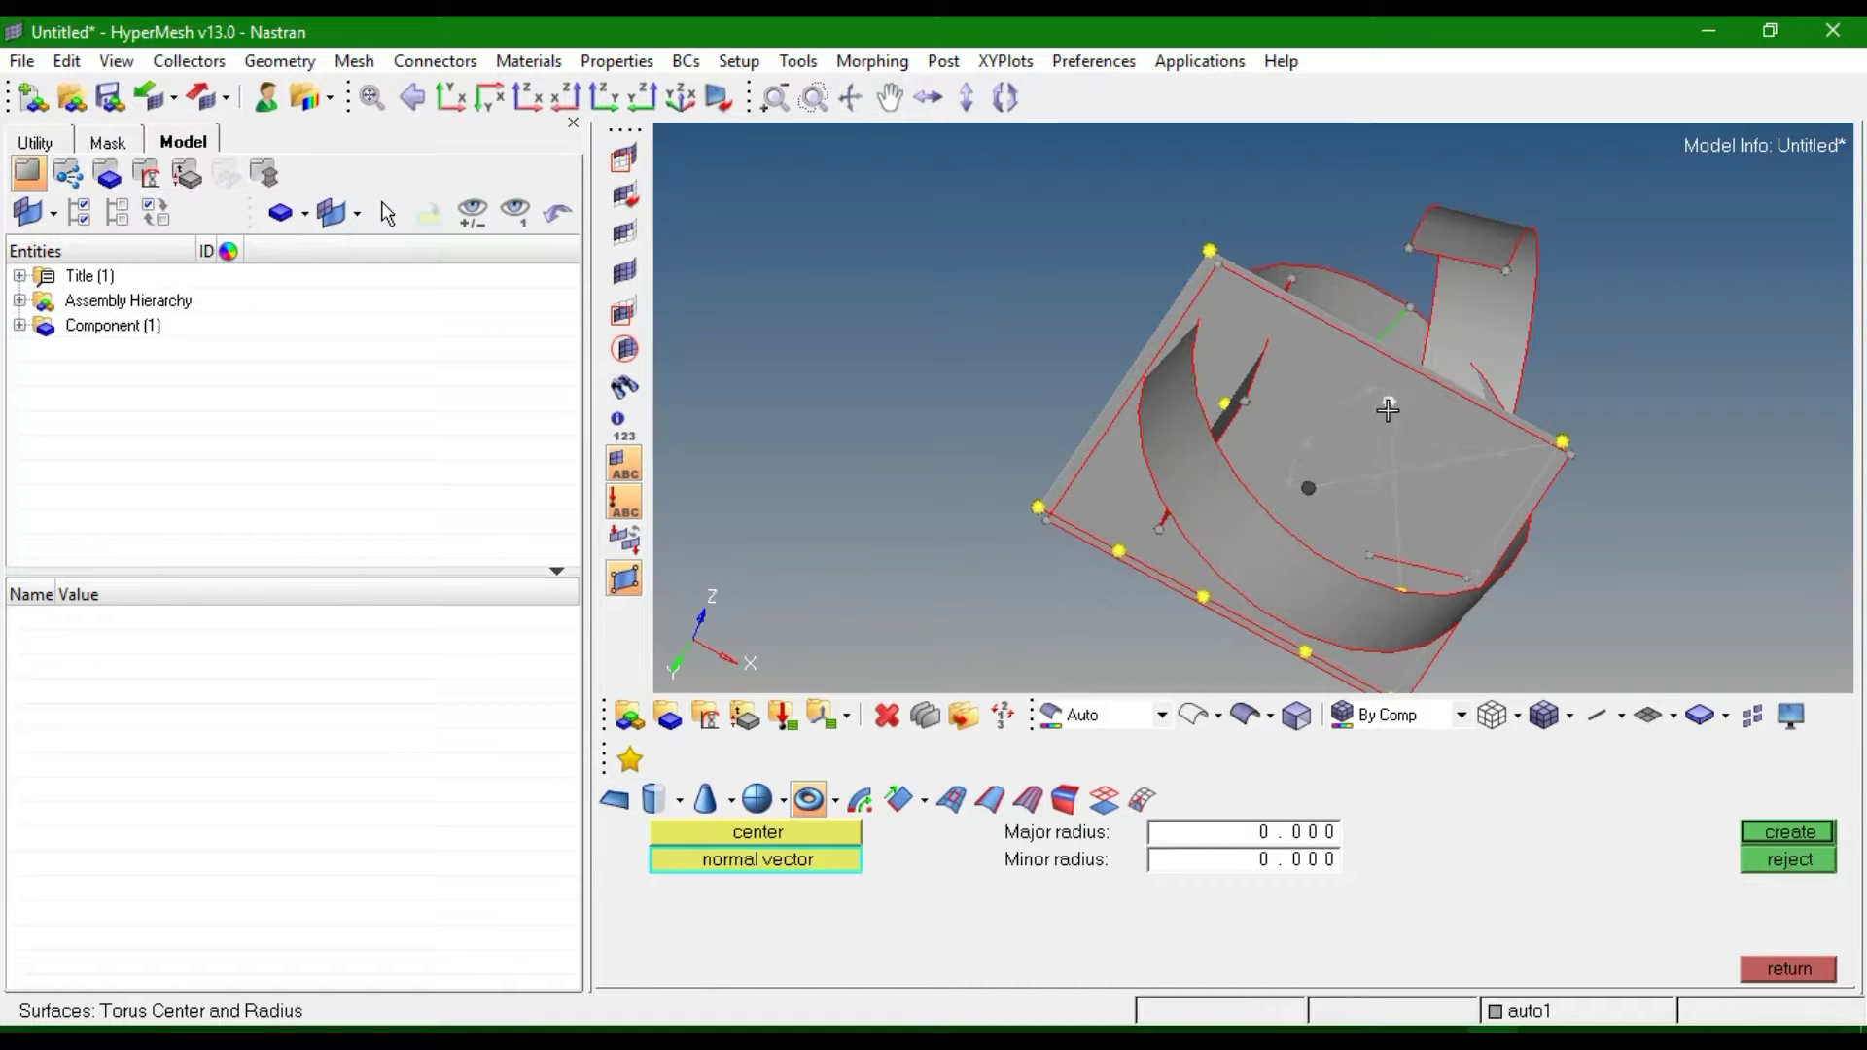
{"action": "left_click", "coordinate": [1391, 396]}
Set the torus's major radius to 5 and minor radius to 2, and create the surface.
{"action": "left_click", "coordinate": [1196, 833]}
{"action": "type", "text": "5"}
{"action": "left_click", "coordinate": [1212, 864]}
{"action": "type", "text": "2"}
{"action": "left_click", "coordinate": [1766, 832]}
{"action": "left_click_drag", "start_coordinate": [1659, 412], "coordinate": [1333, 355], "text": "ctrl"}
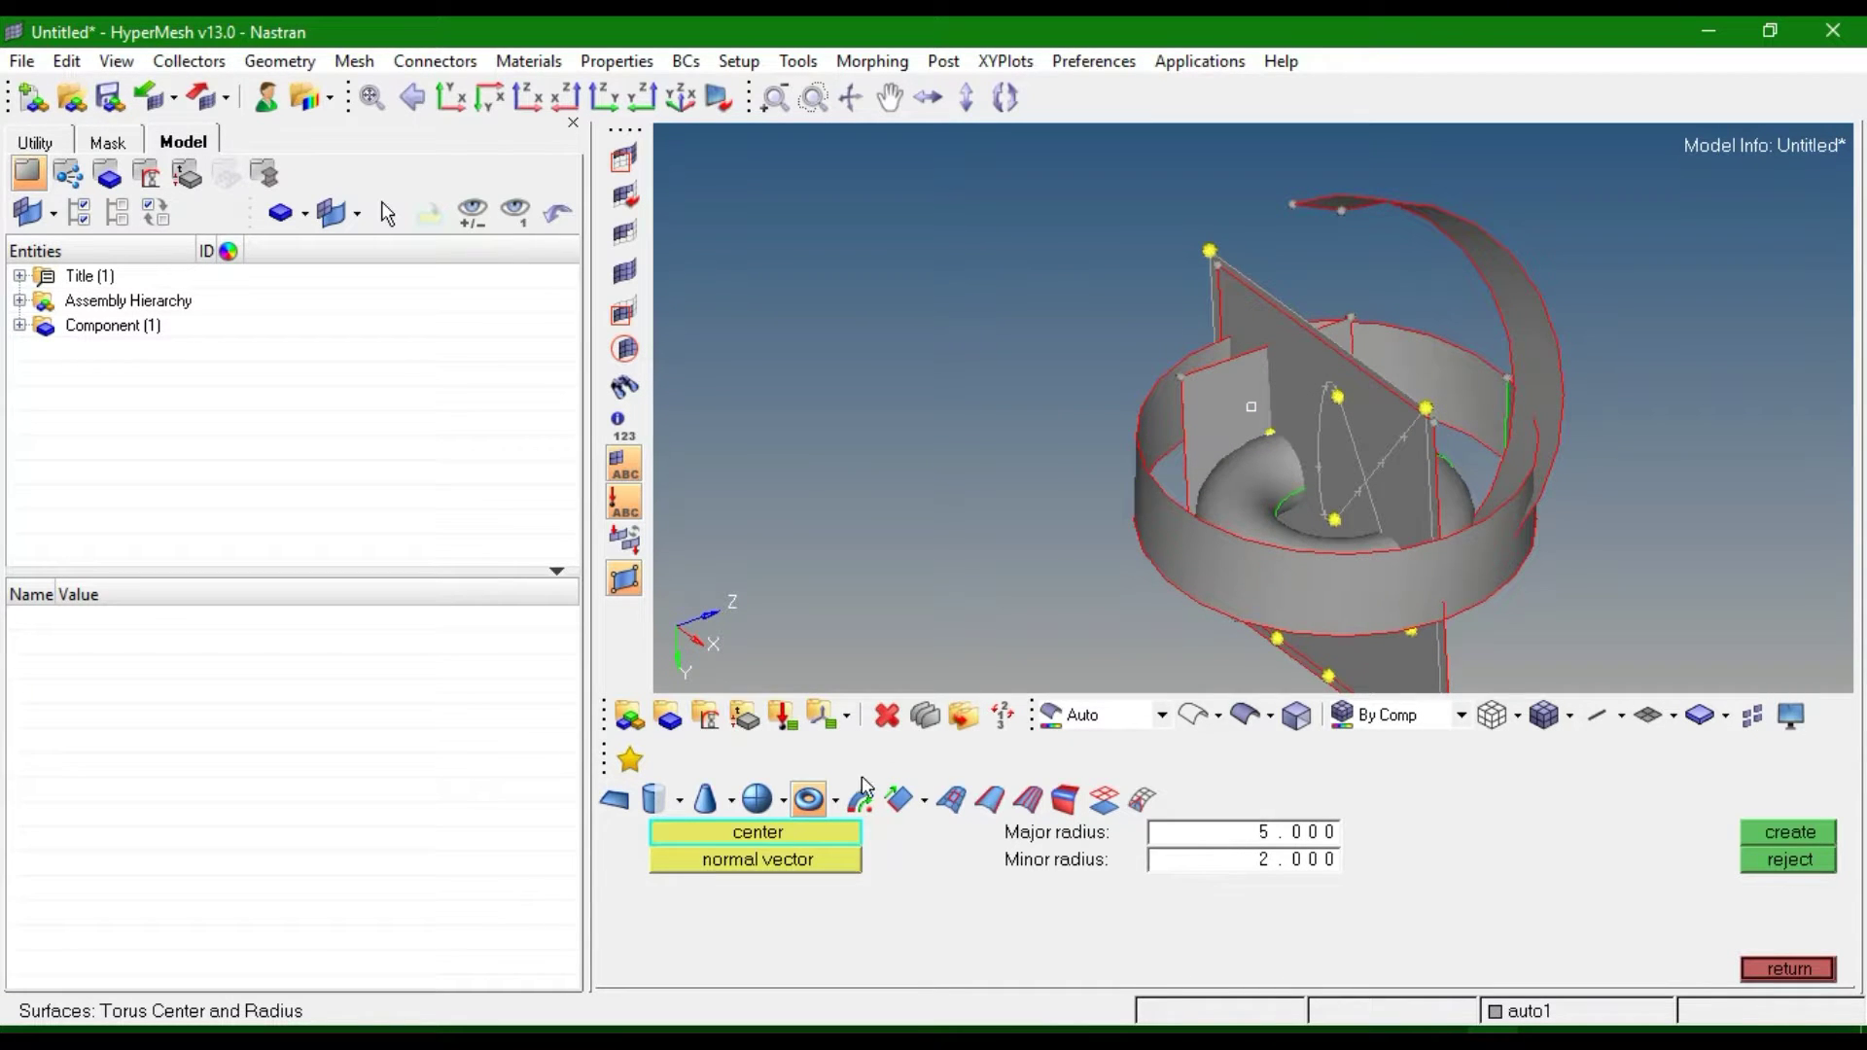
{"action": "left_click", "coordinate": [833, 801]}
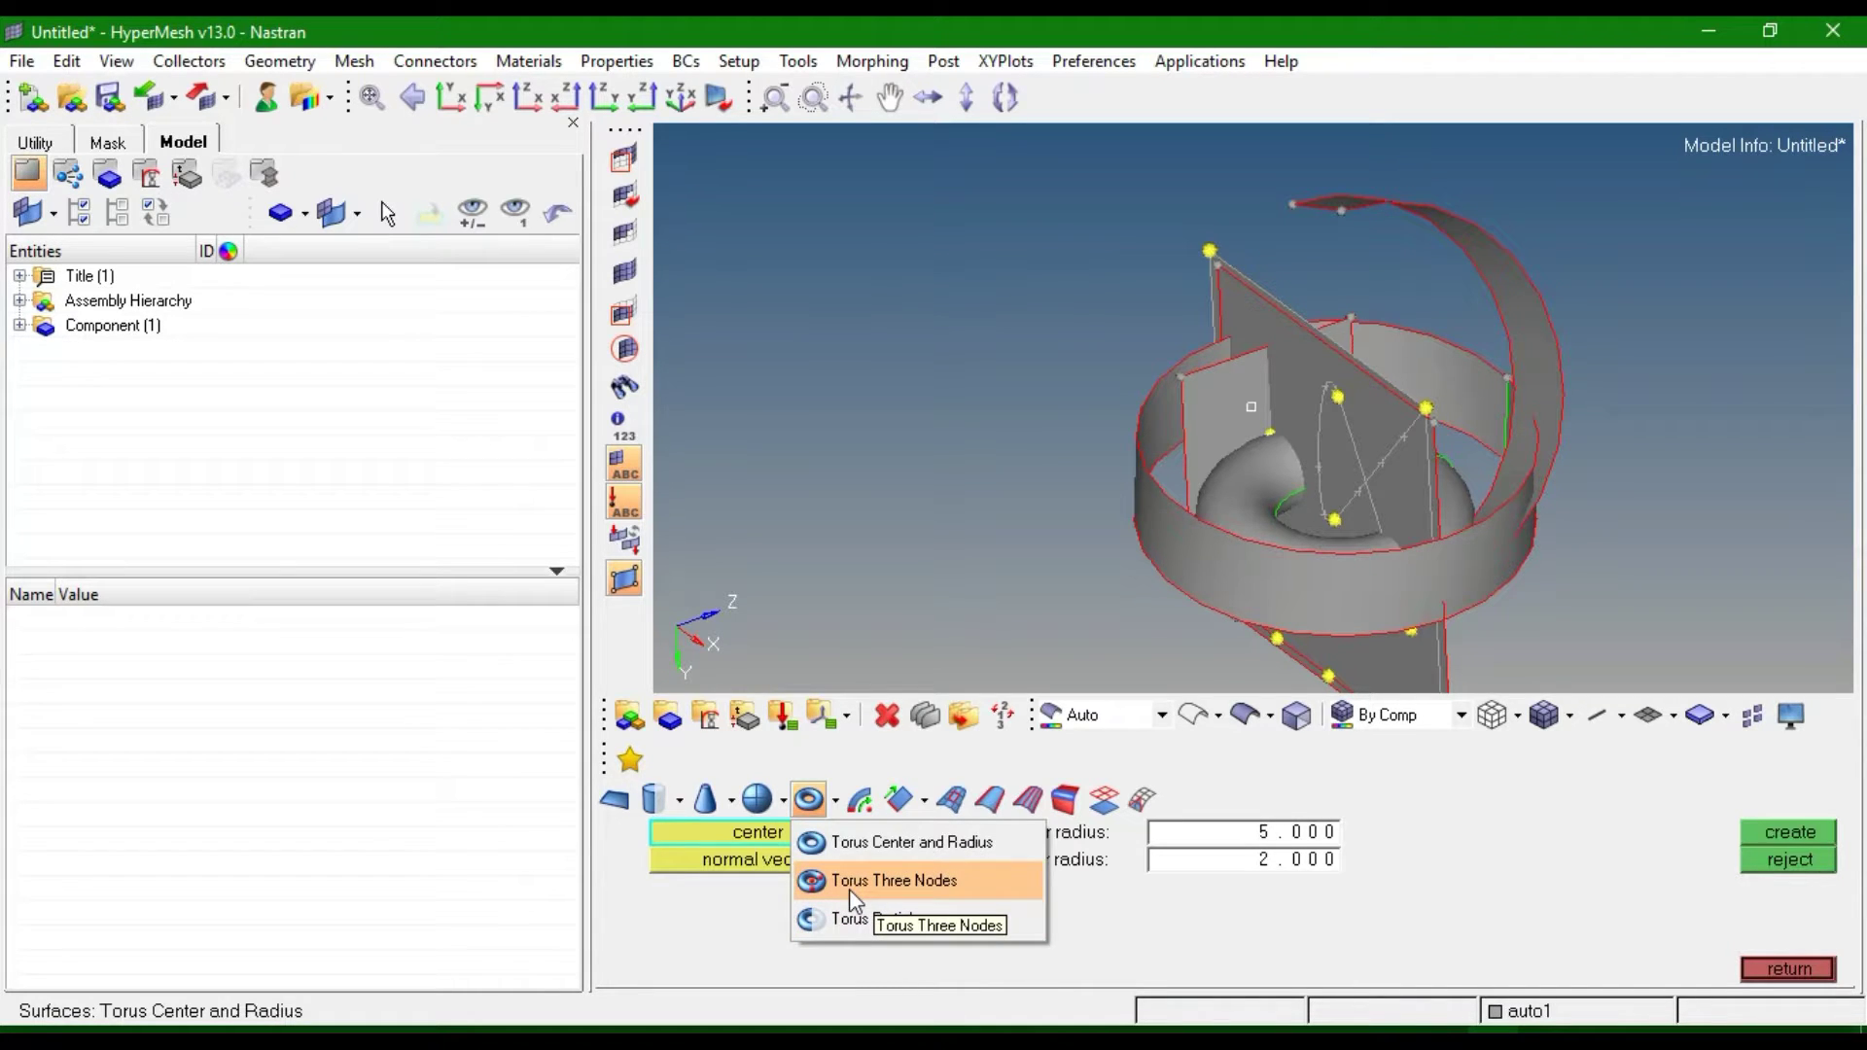
{"action": "left_click", "coordinate": [1116, 908]}
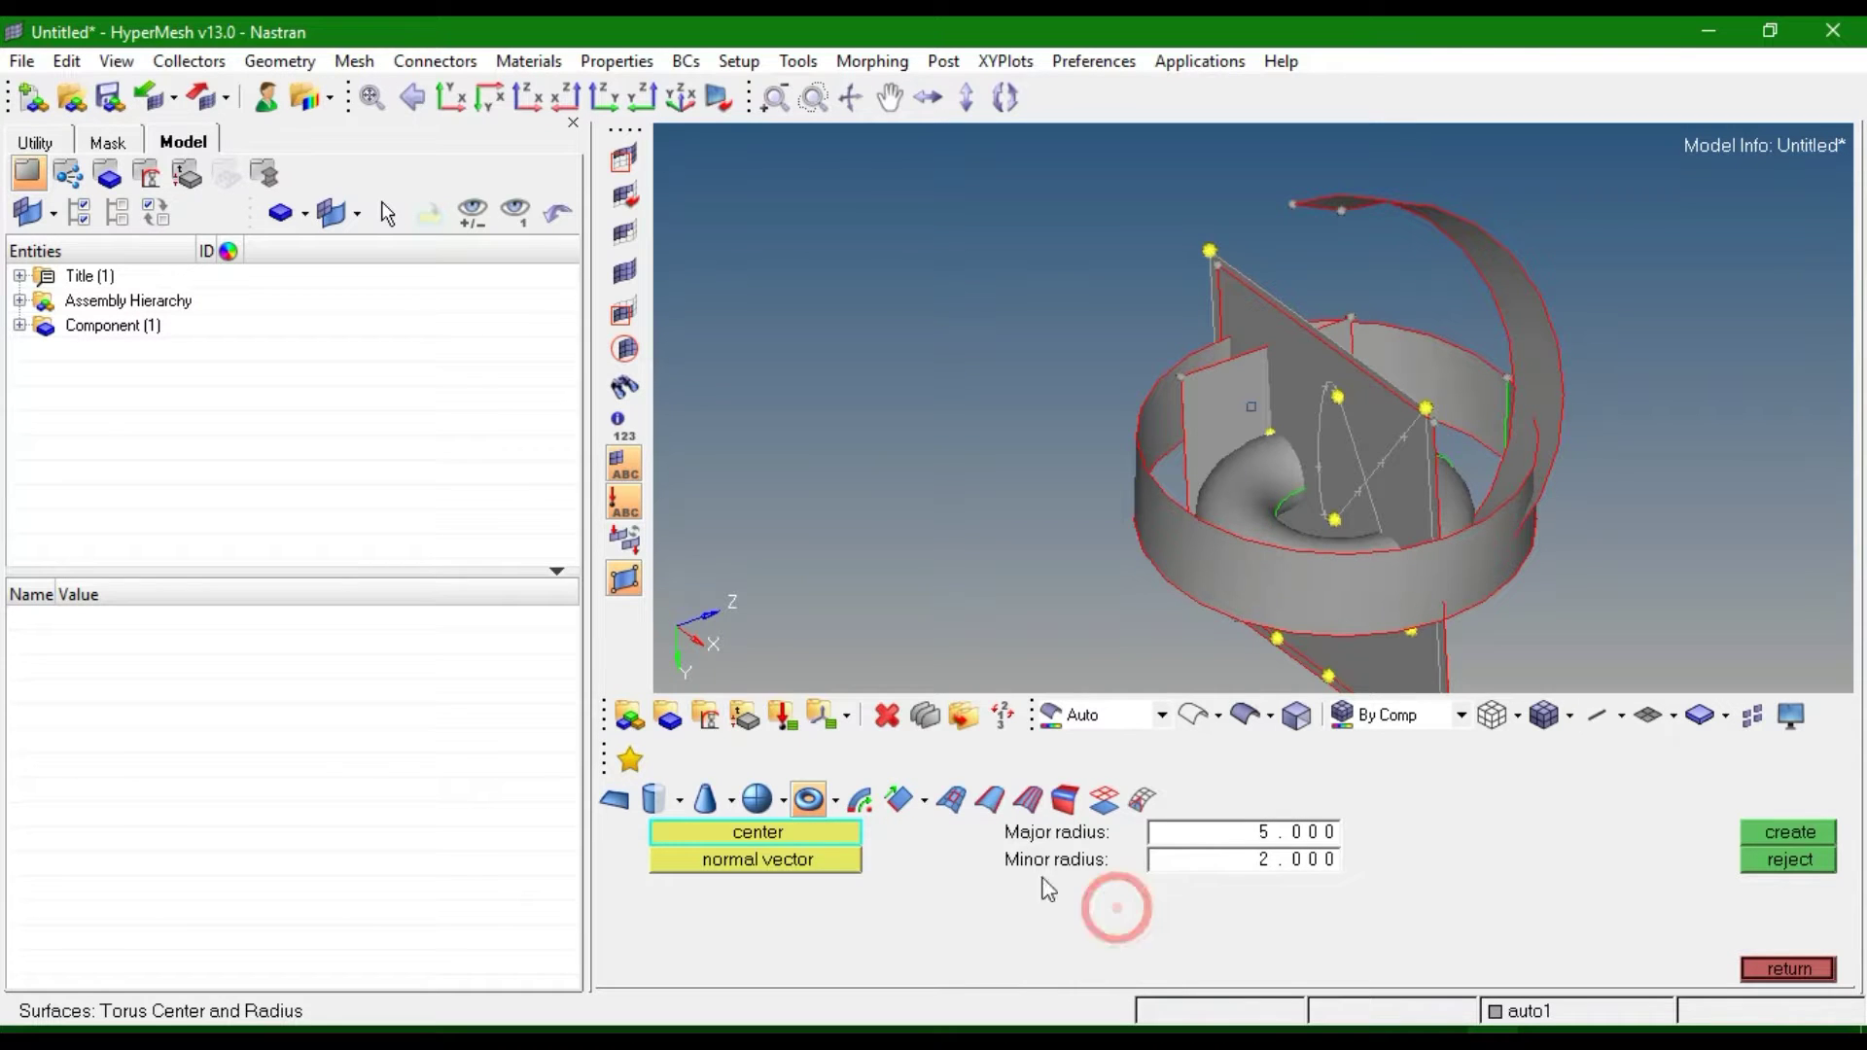
Spin the square surface's upper edge line from 0 to 360 degrees about the z-axis, using its upper right corner node as base.
{"action": "left_click", "coordinate": [861, 801]}
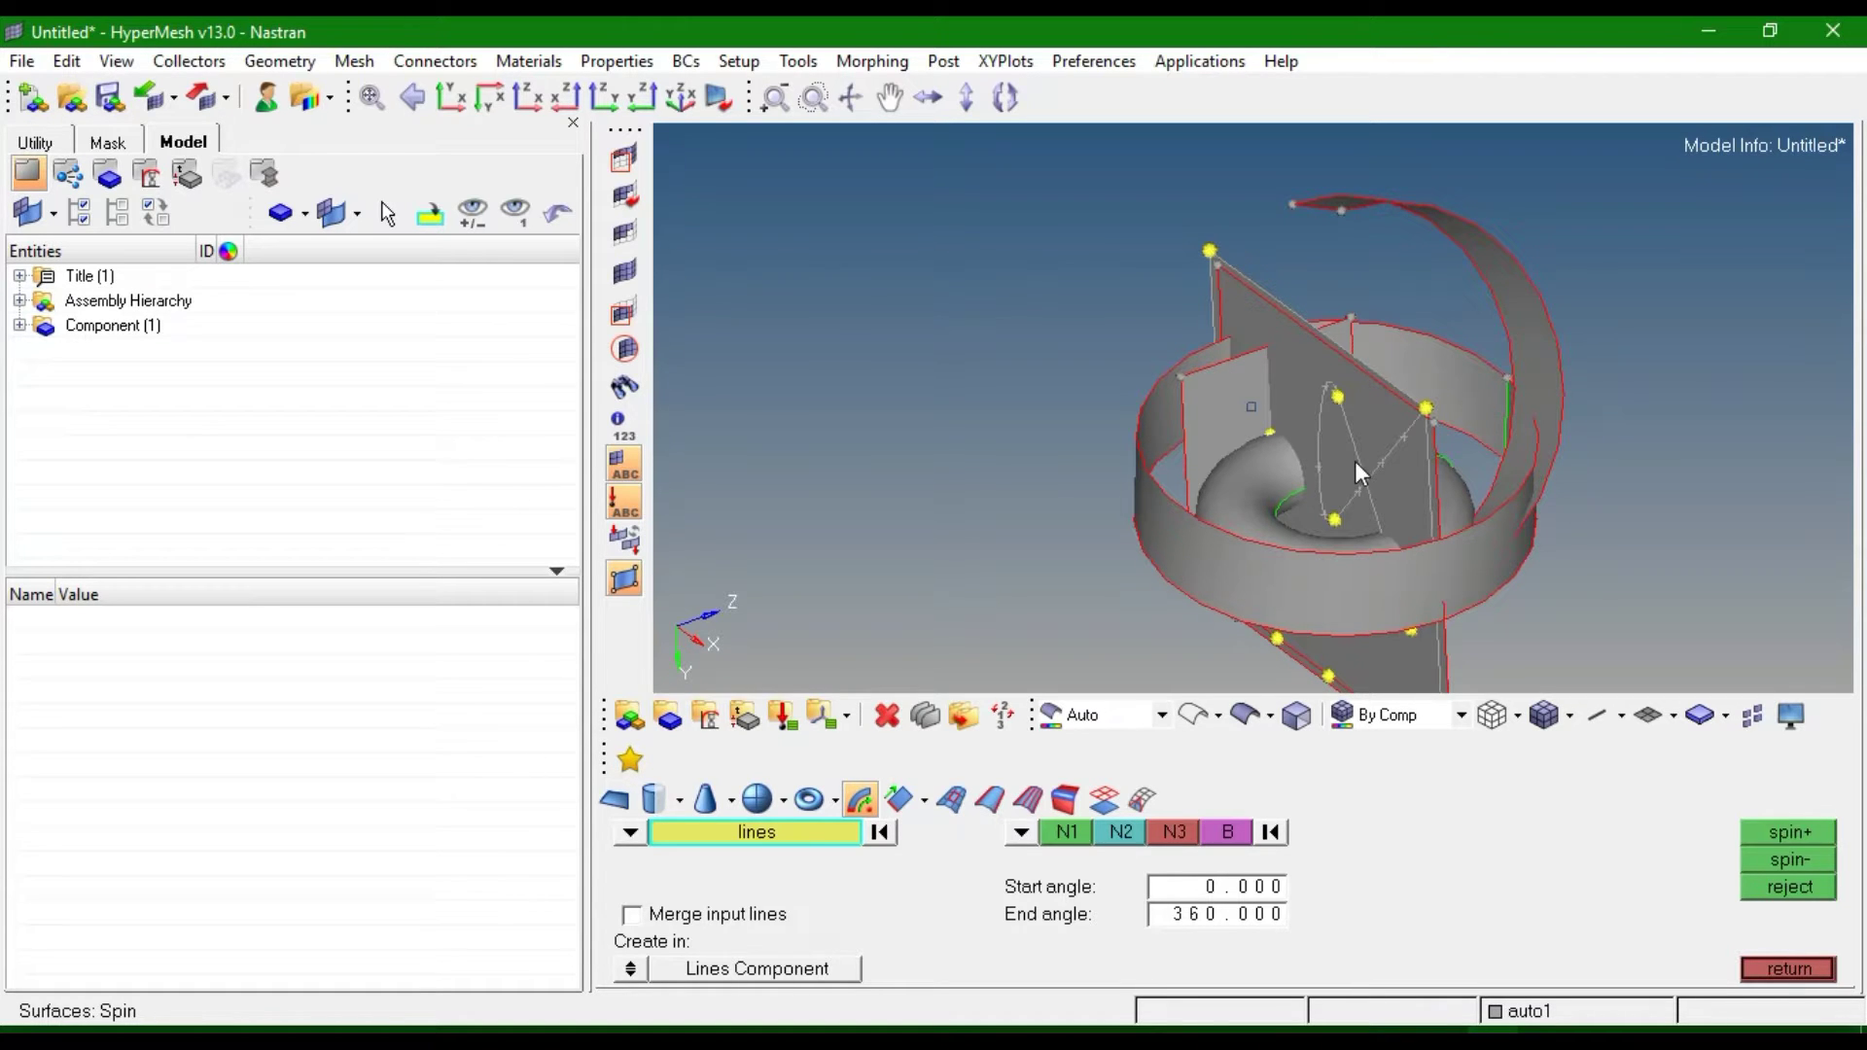
{"action": "left_click", "coordinate": [1355, 366]}
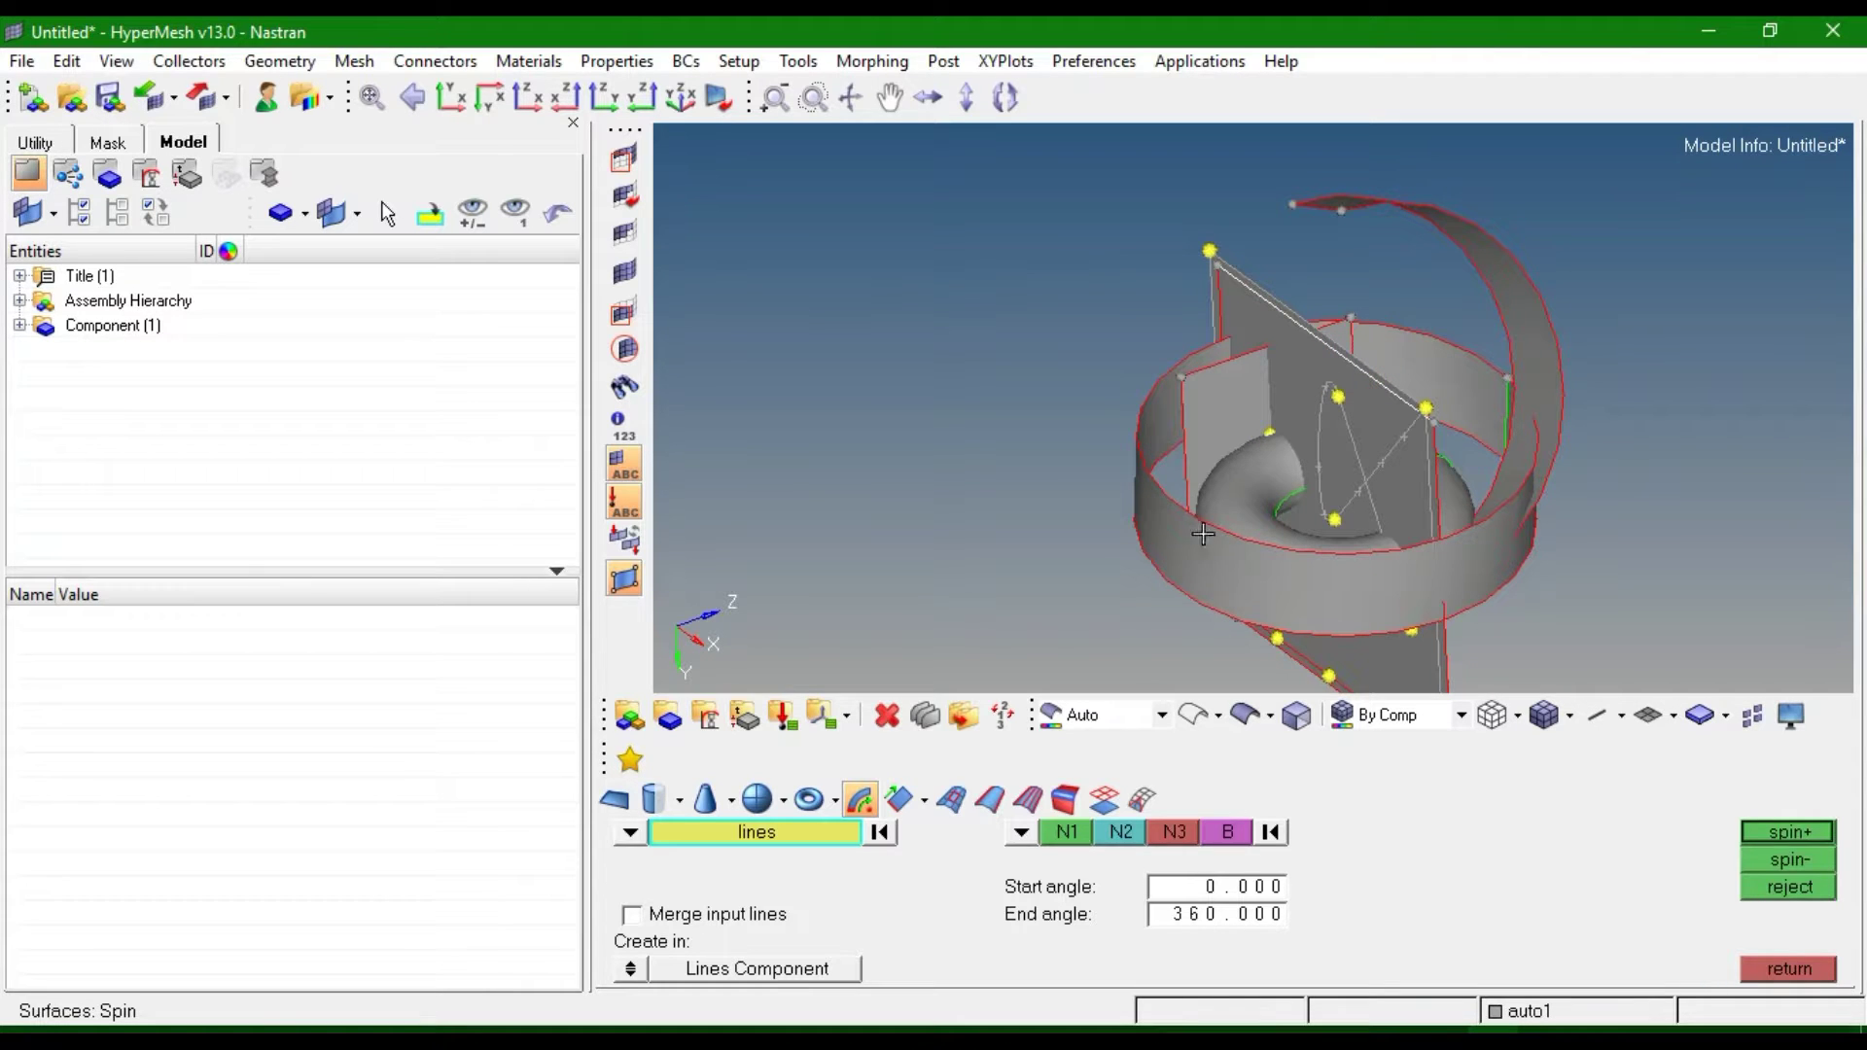
{"action": "left_click", "coordinate": [1021, 833]}
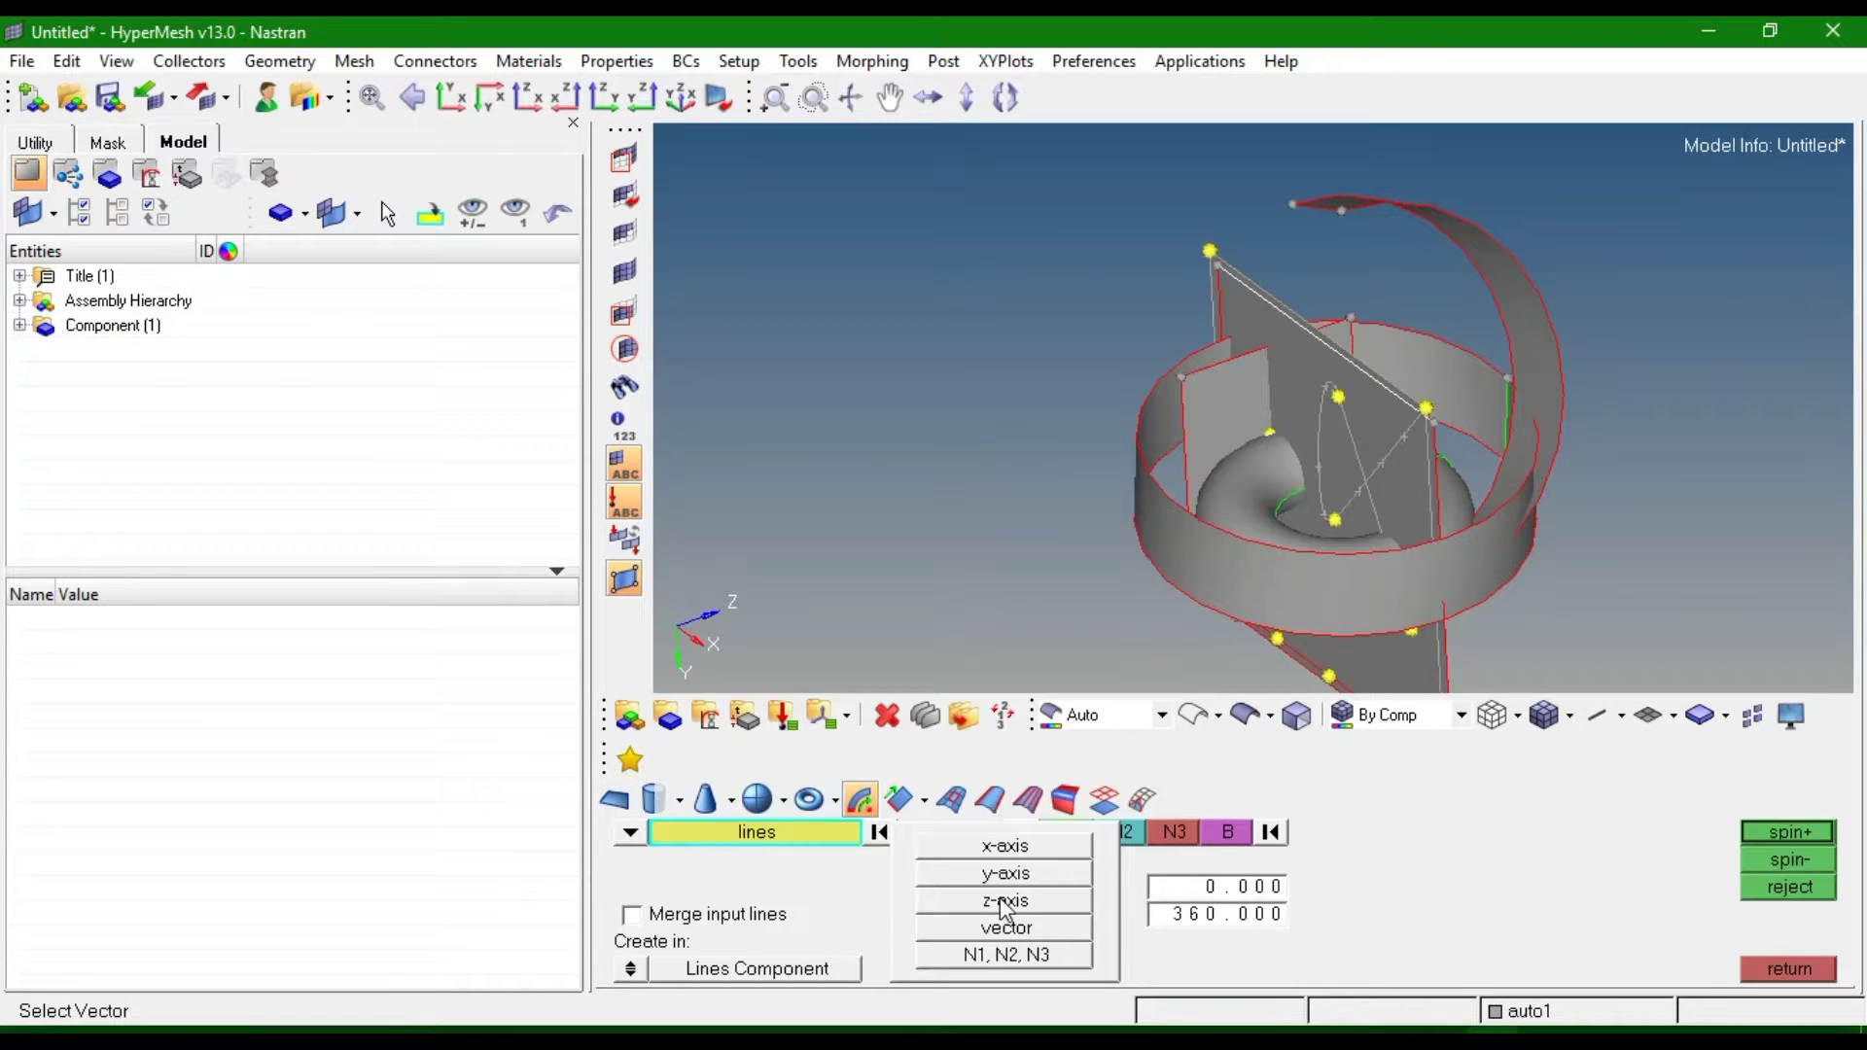
{"action": "left_click", "coordinate": [1005, 902]}
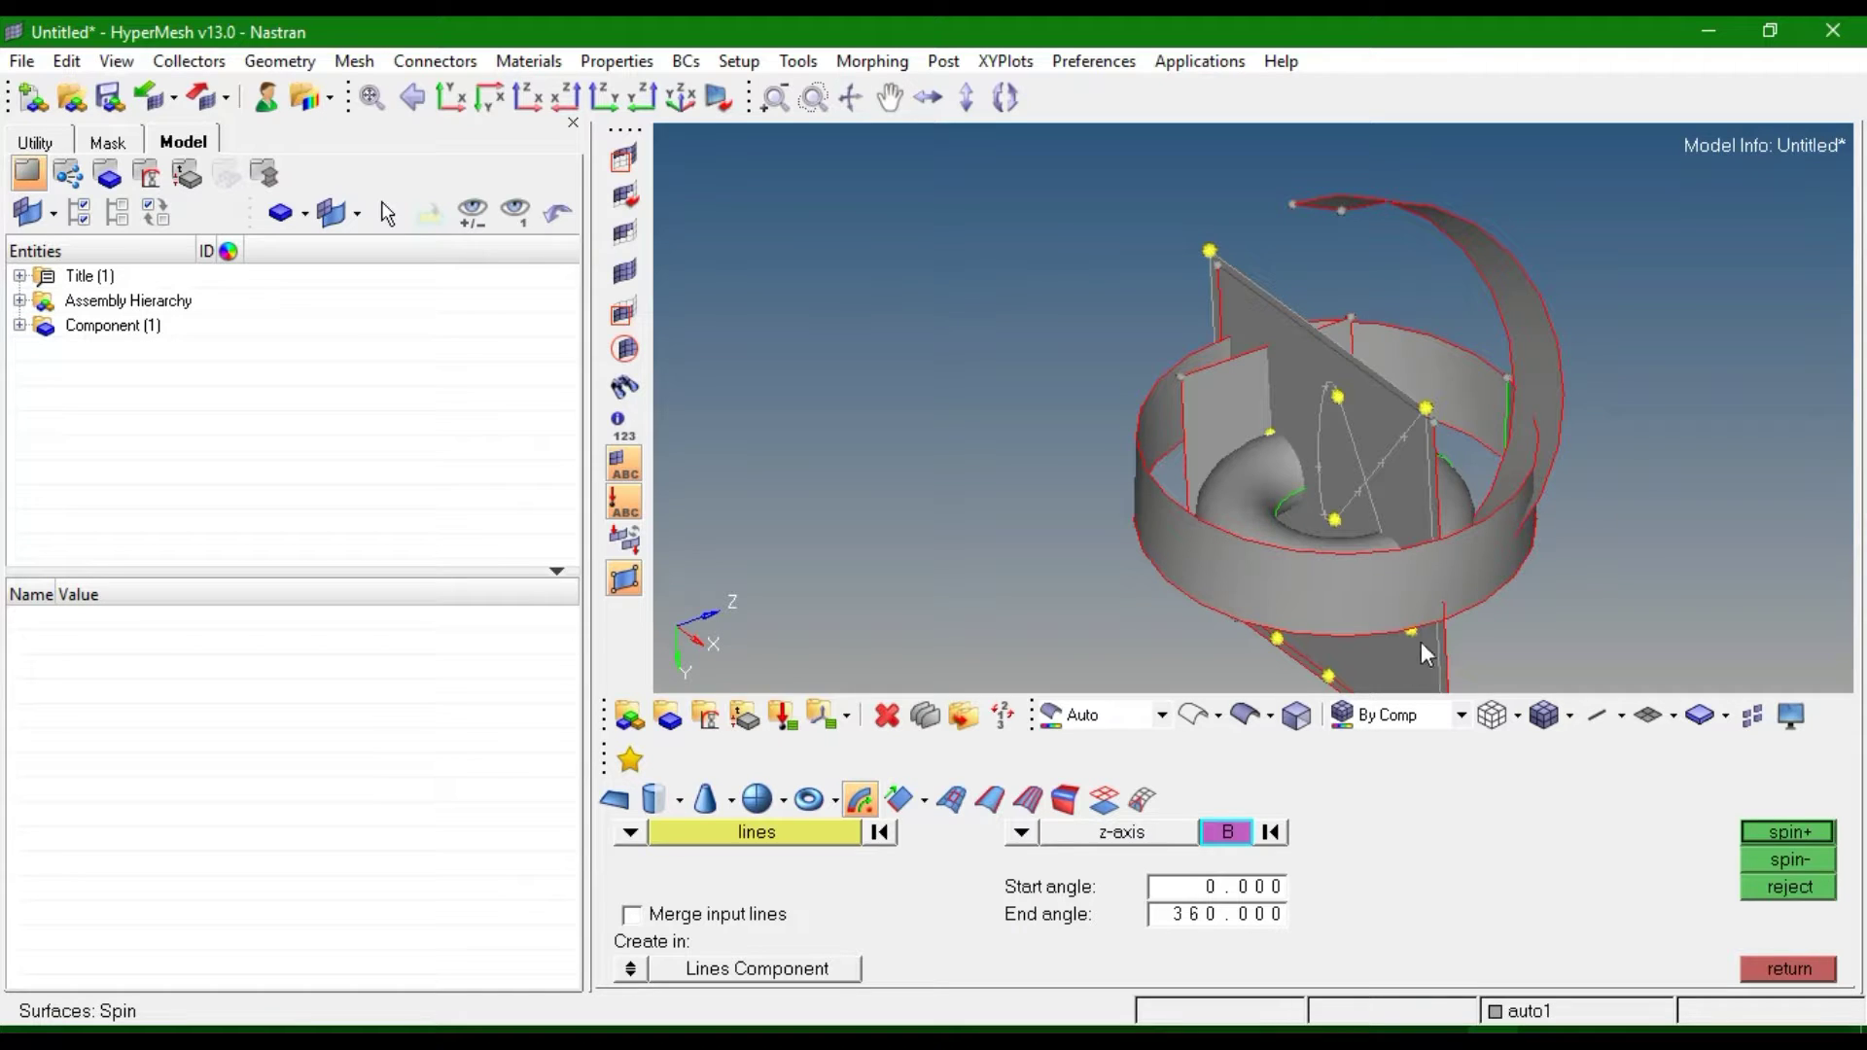
{"action": "left_click", "coordinate": [1426, 408]}
{"action": "left_click", "coordinate": [1212, 895]}
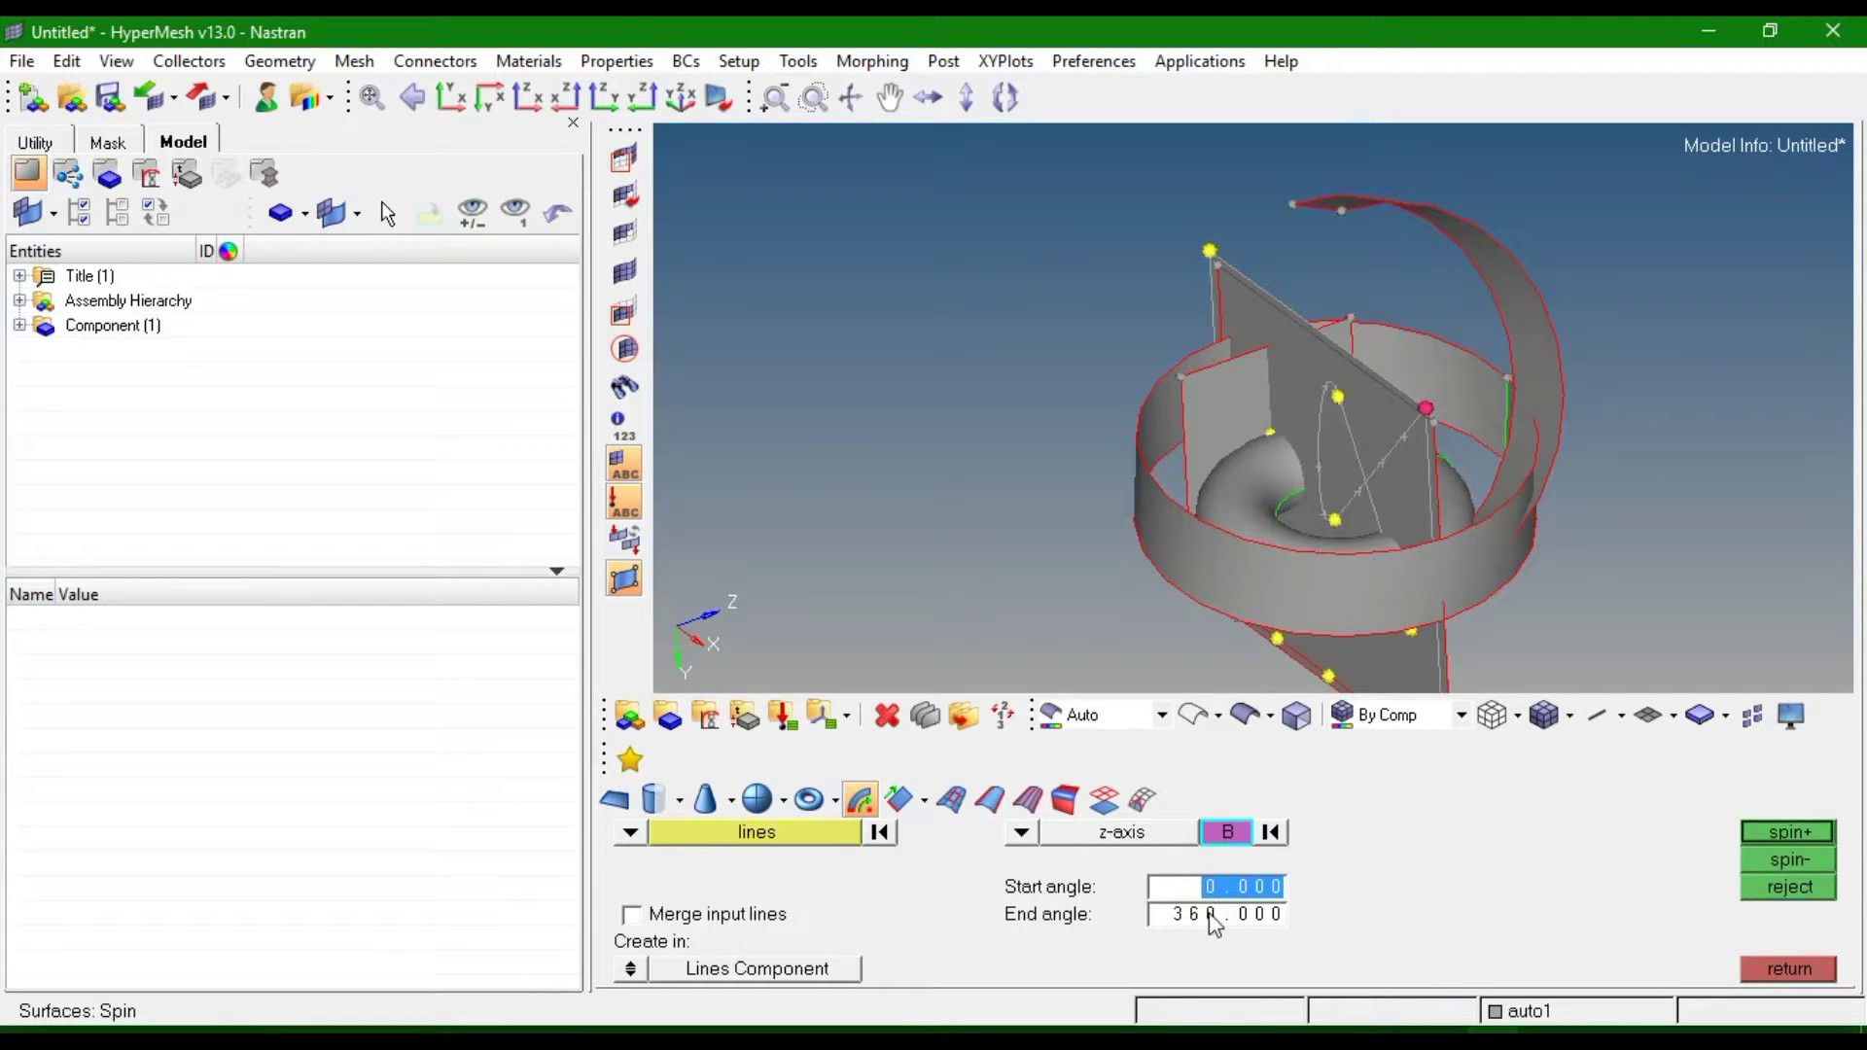
{"action": "left_click", "coordinate": [1213, 922]}
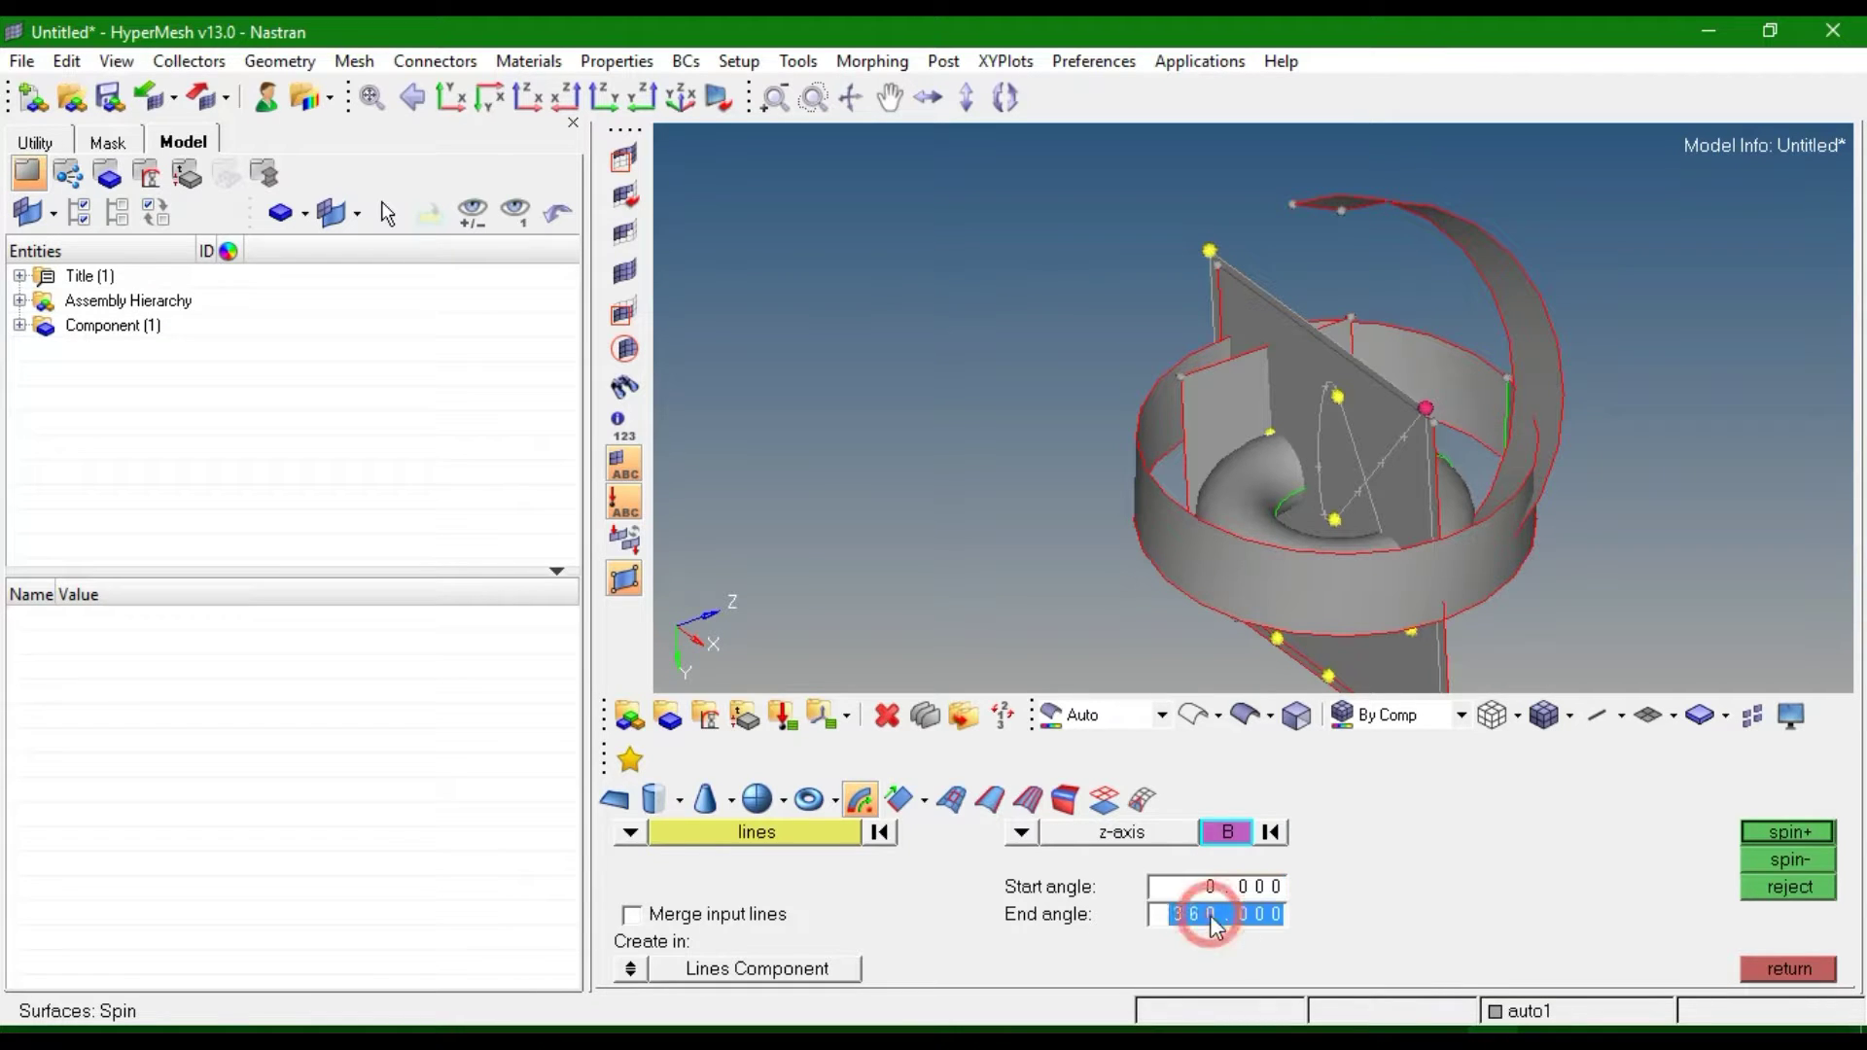
{"action": "left_click", "coordinate": [1769, 828]}
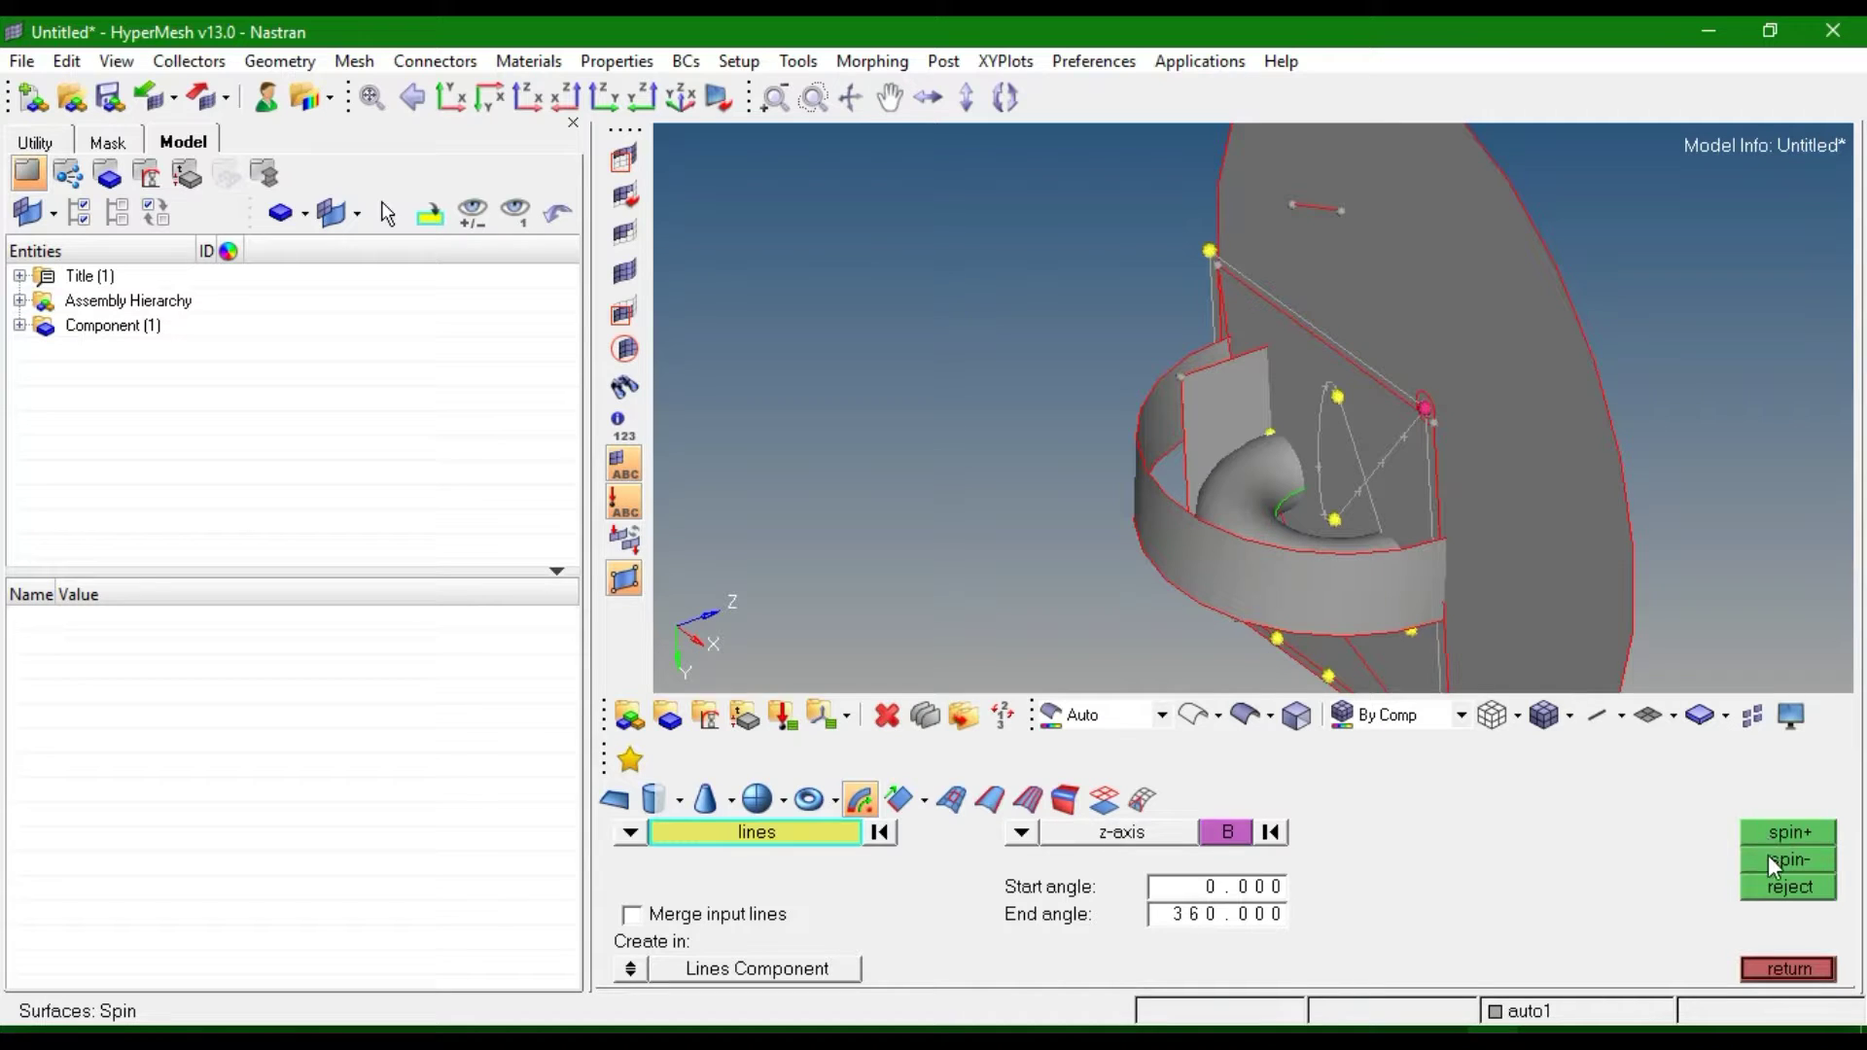
Try to spin in the negative direction and to reject the spun surface, and reopen the surface creation tools.
{"action": "left_click", "coordinate": [1768, 859]}
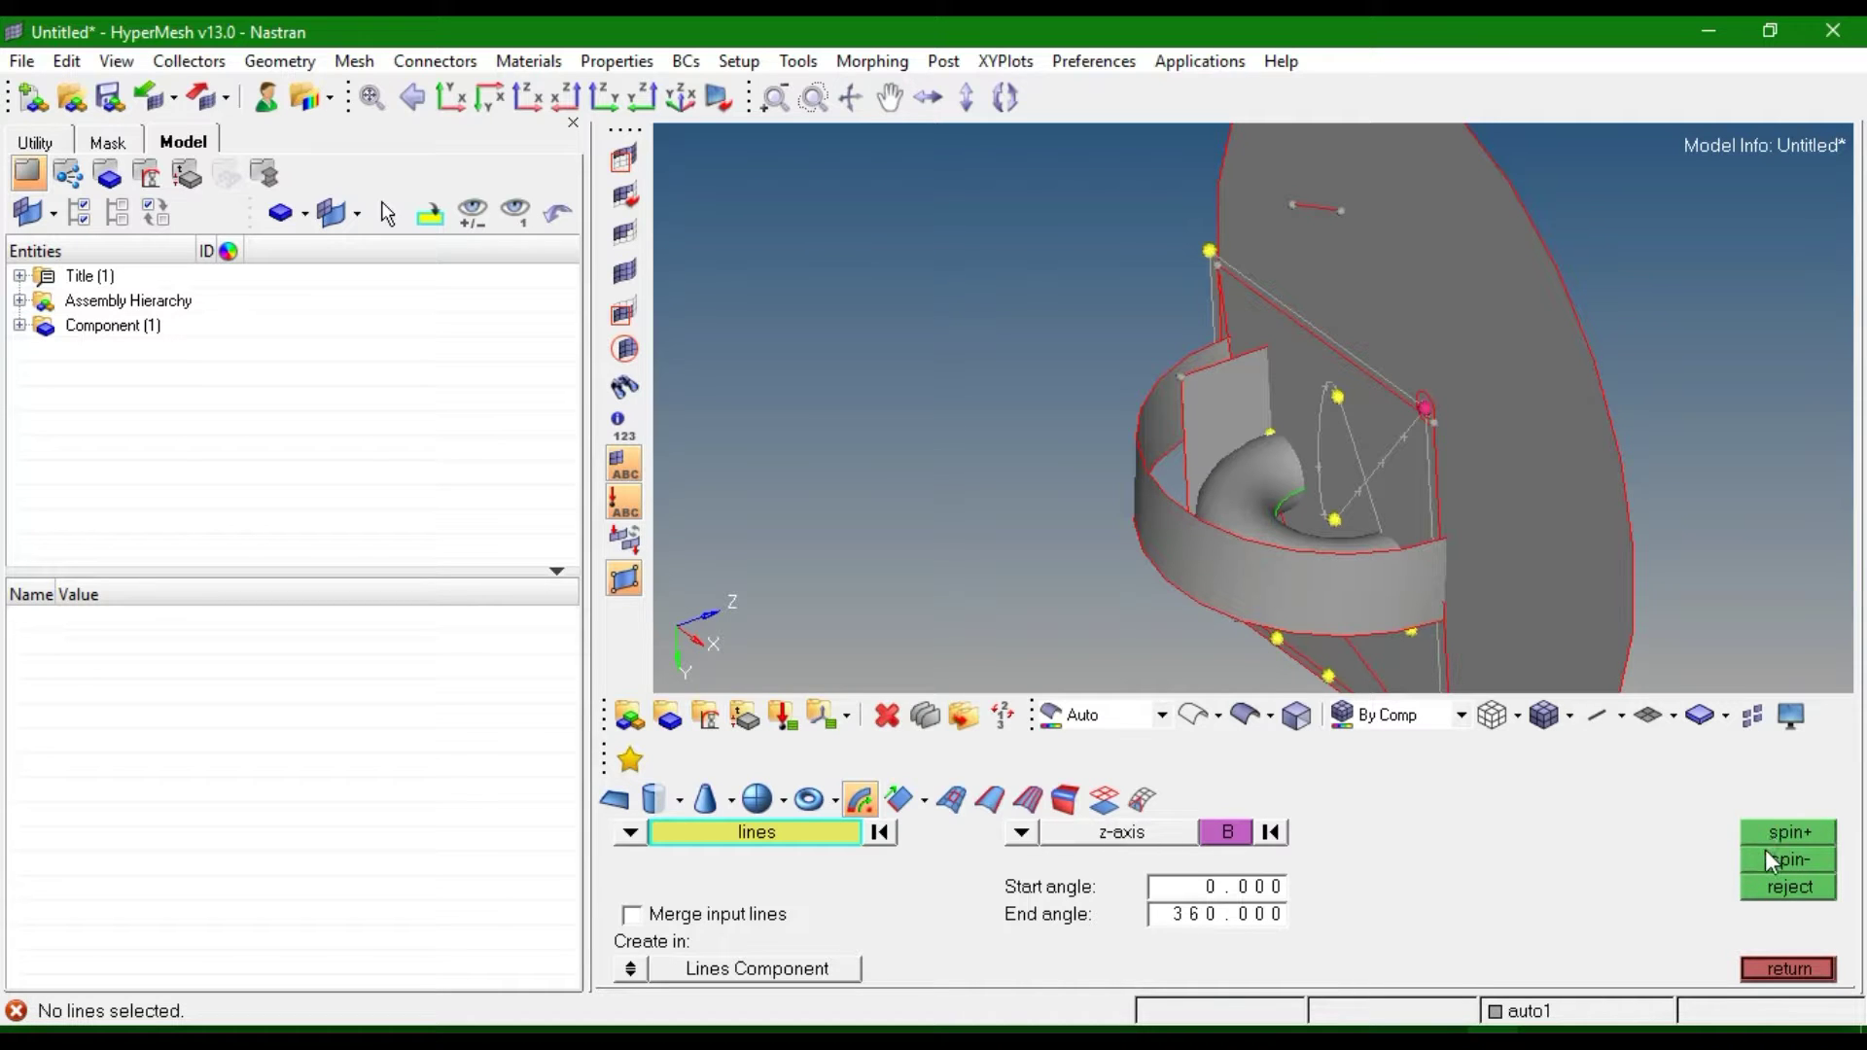
{"action": "left_click", "coordinate": [1776, 834]}
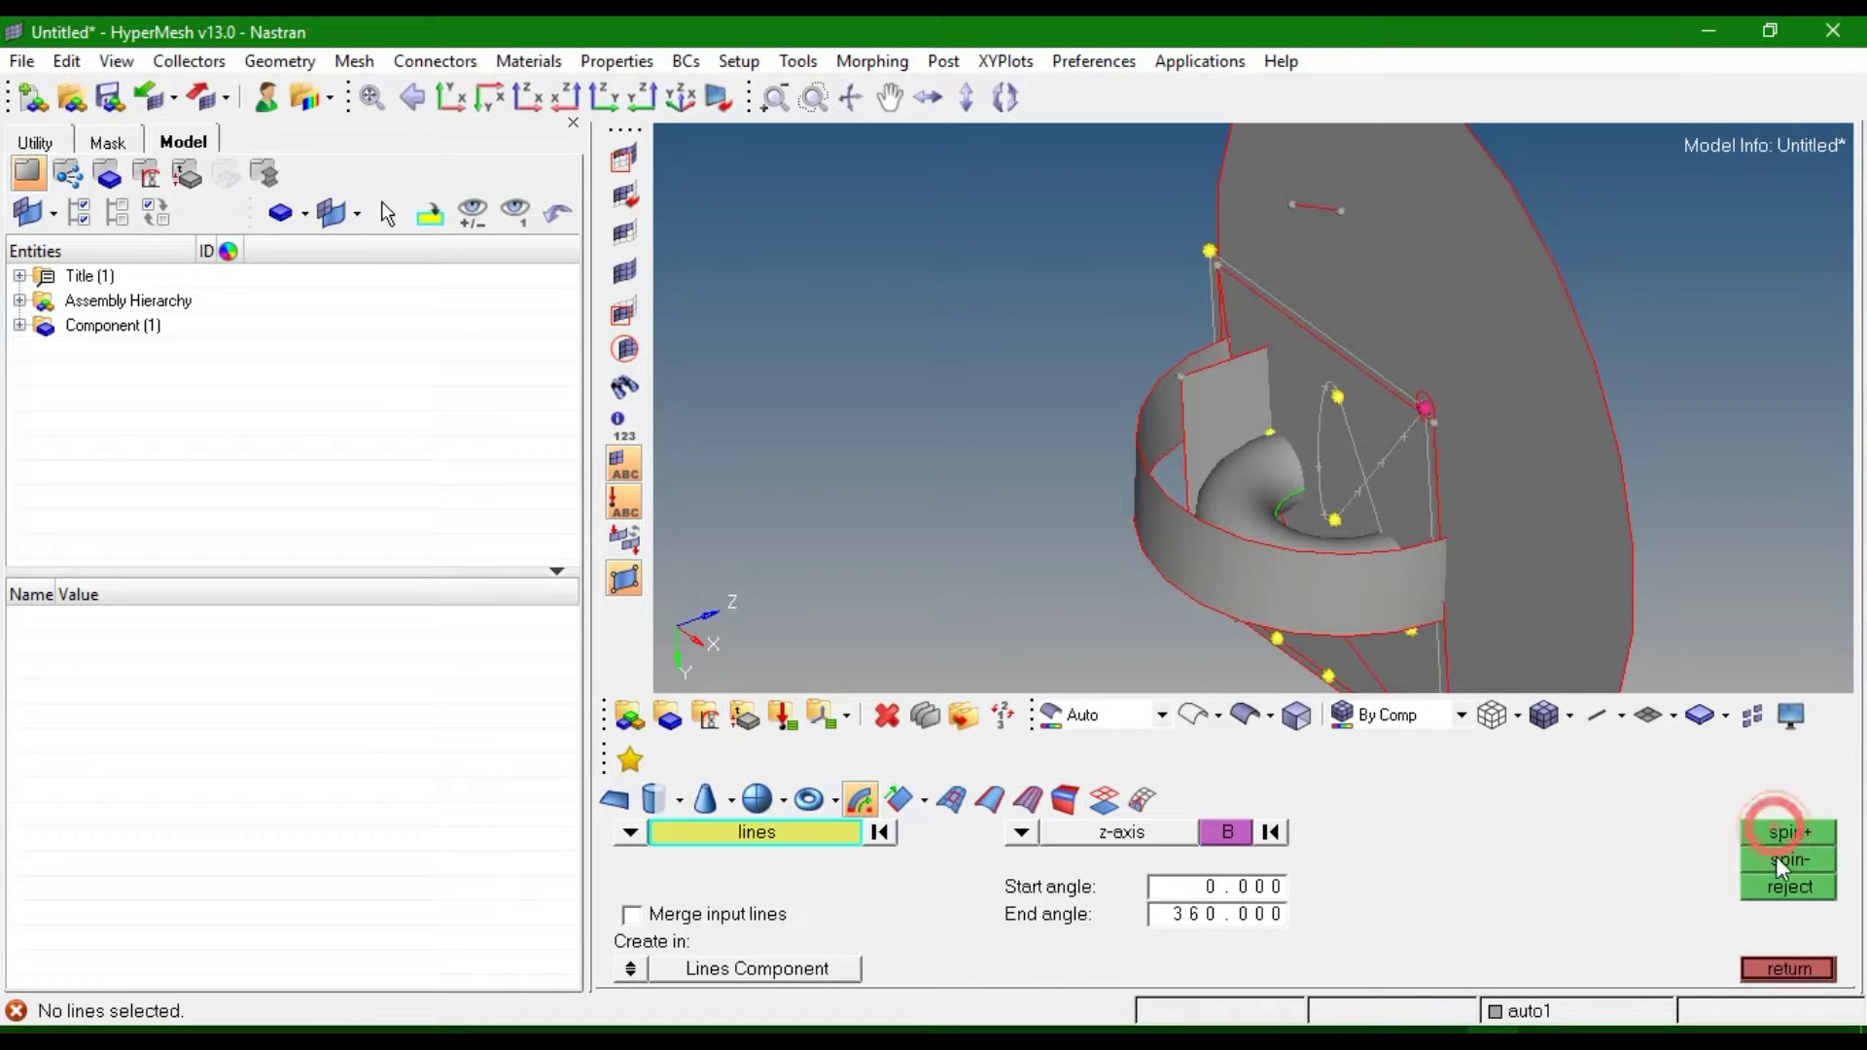
{"action": "left_click_drag", "start_coordinate": [1687, 664], "coordinate": [1780, 560], "text": "ctrl"}
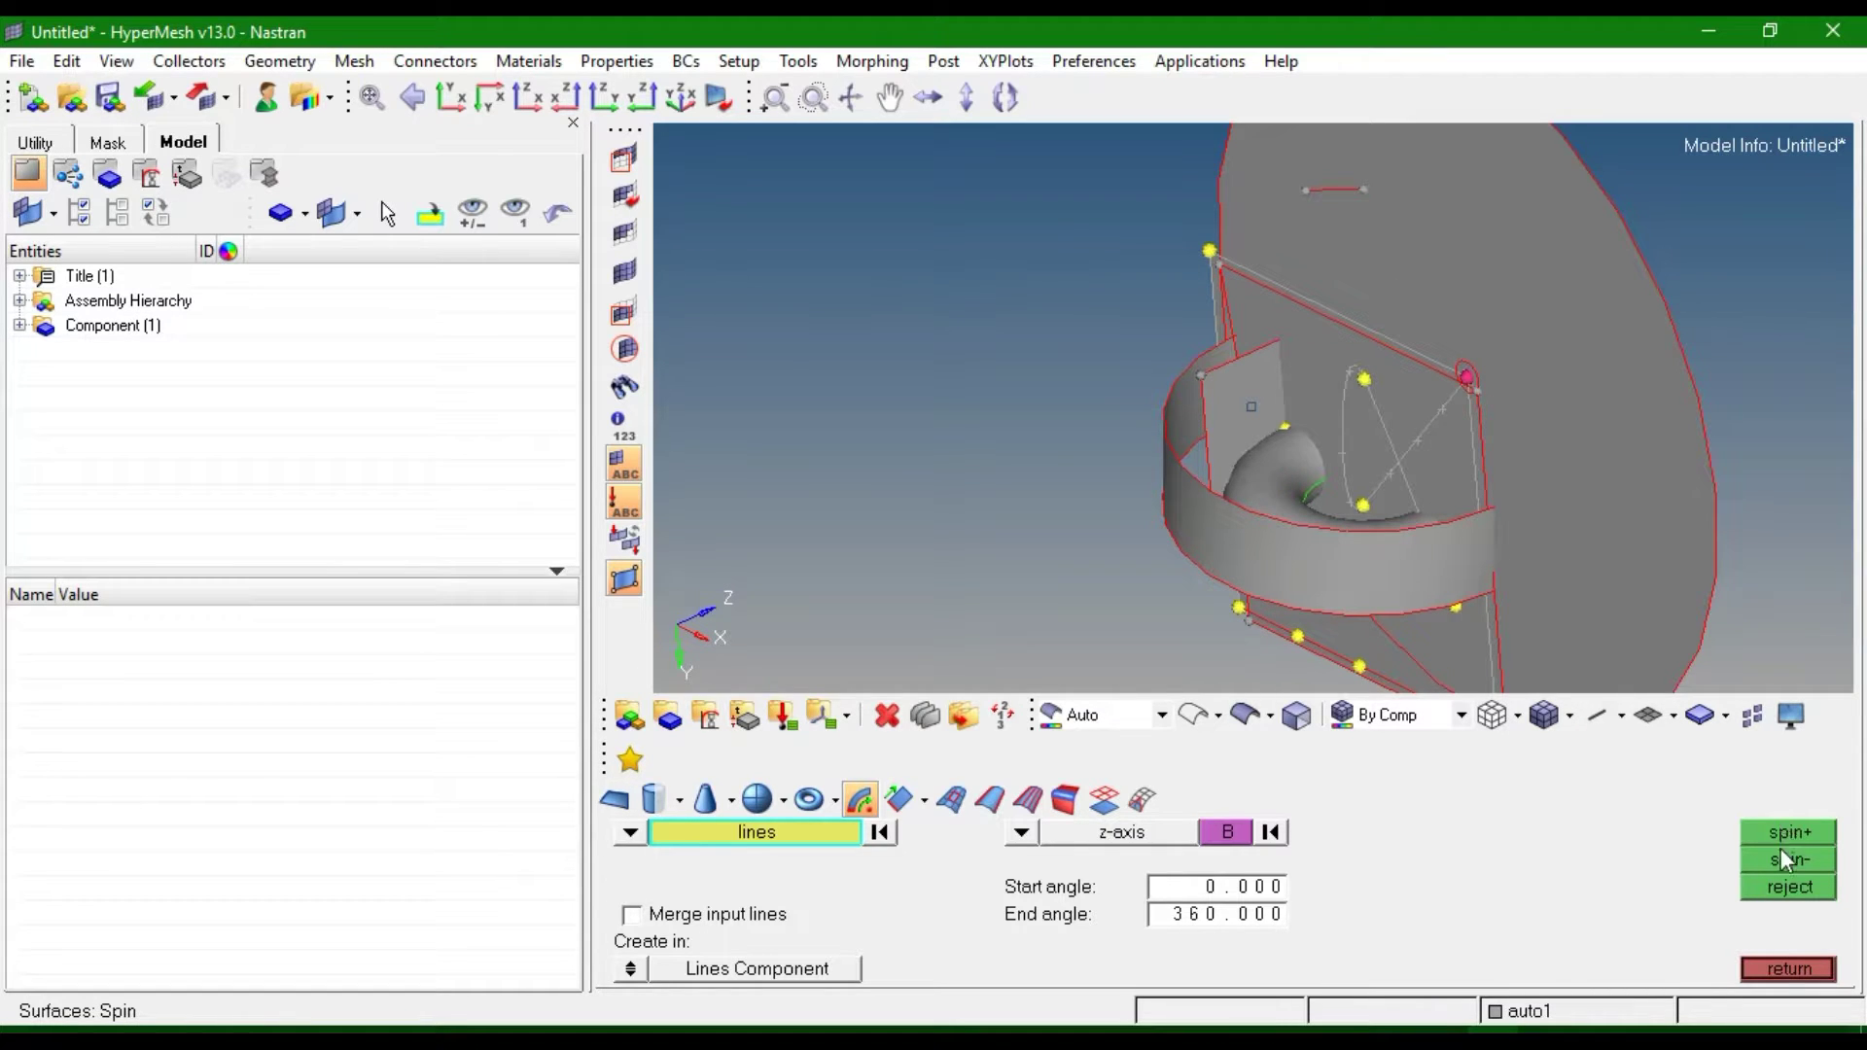
{"action": "left_click", "coordinate": [1768, 883]}
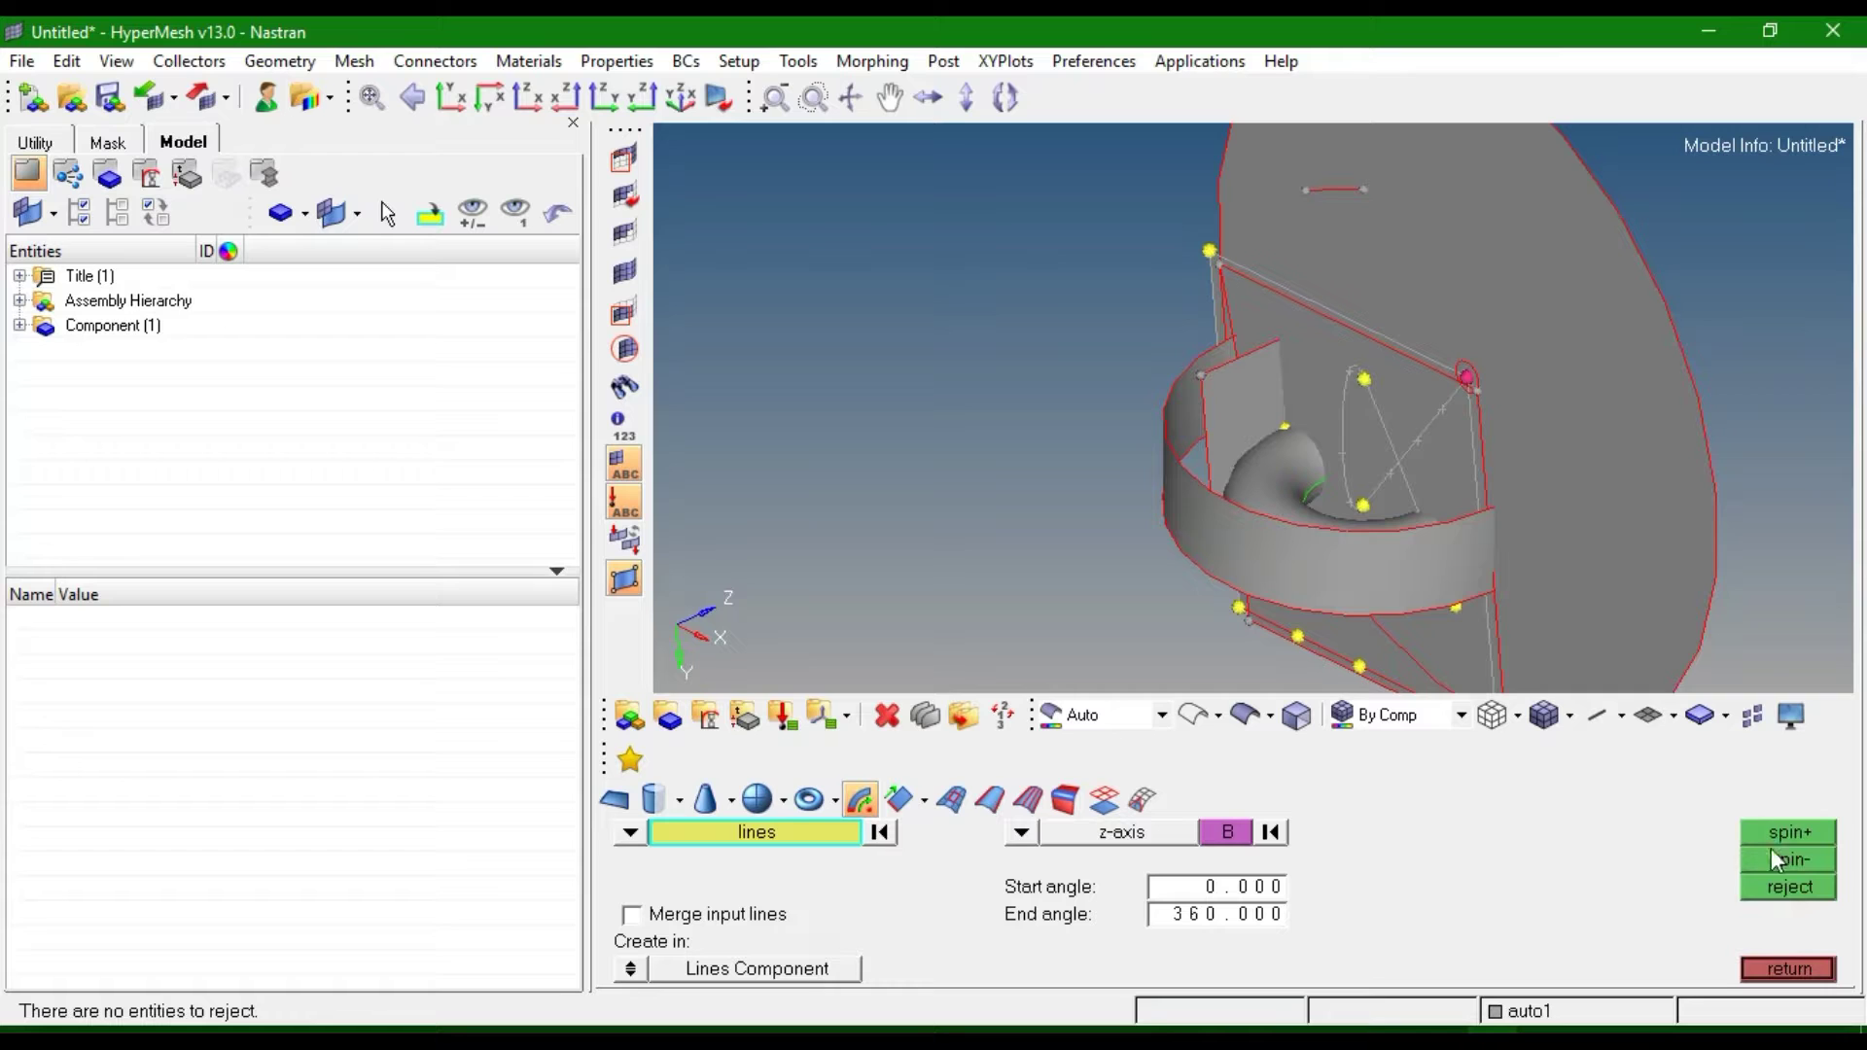
{"action": "left_click", "coordinate": [1776, 968]}
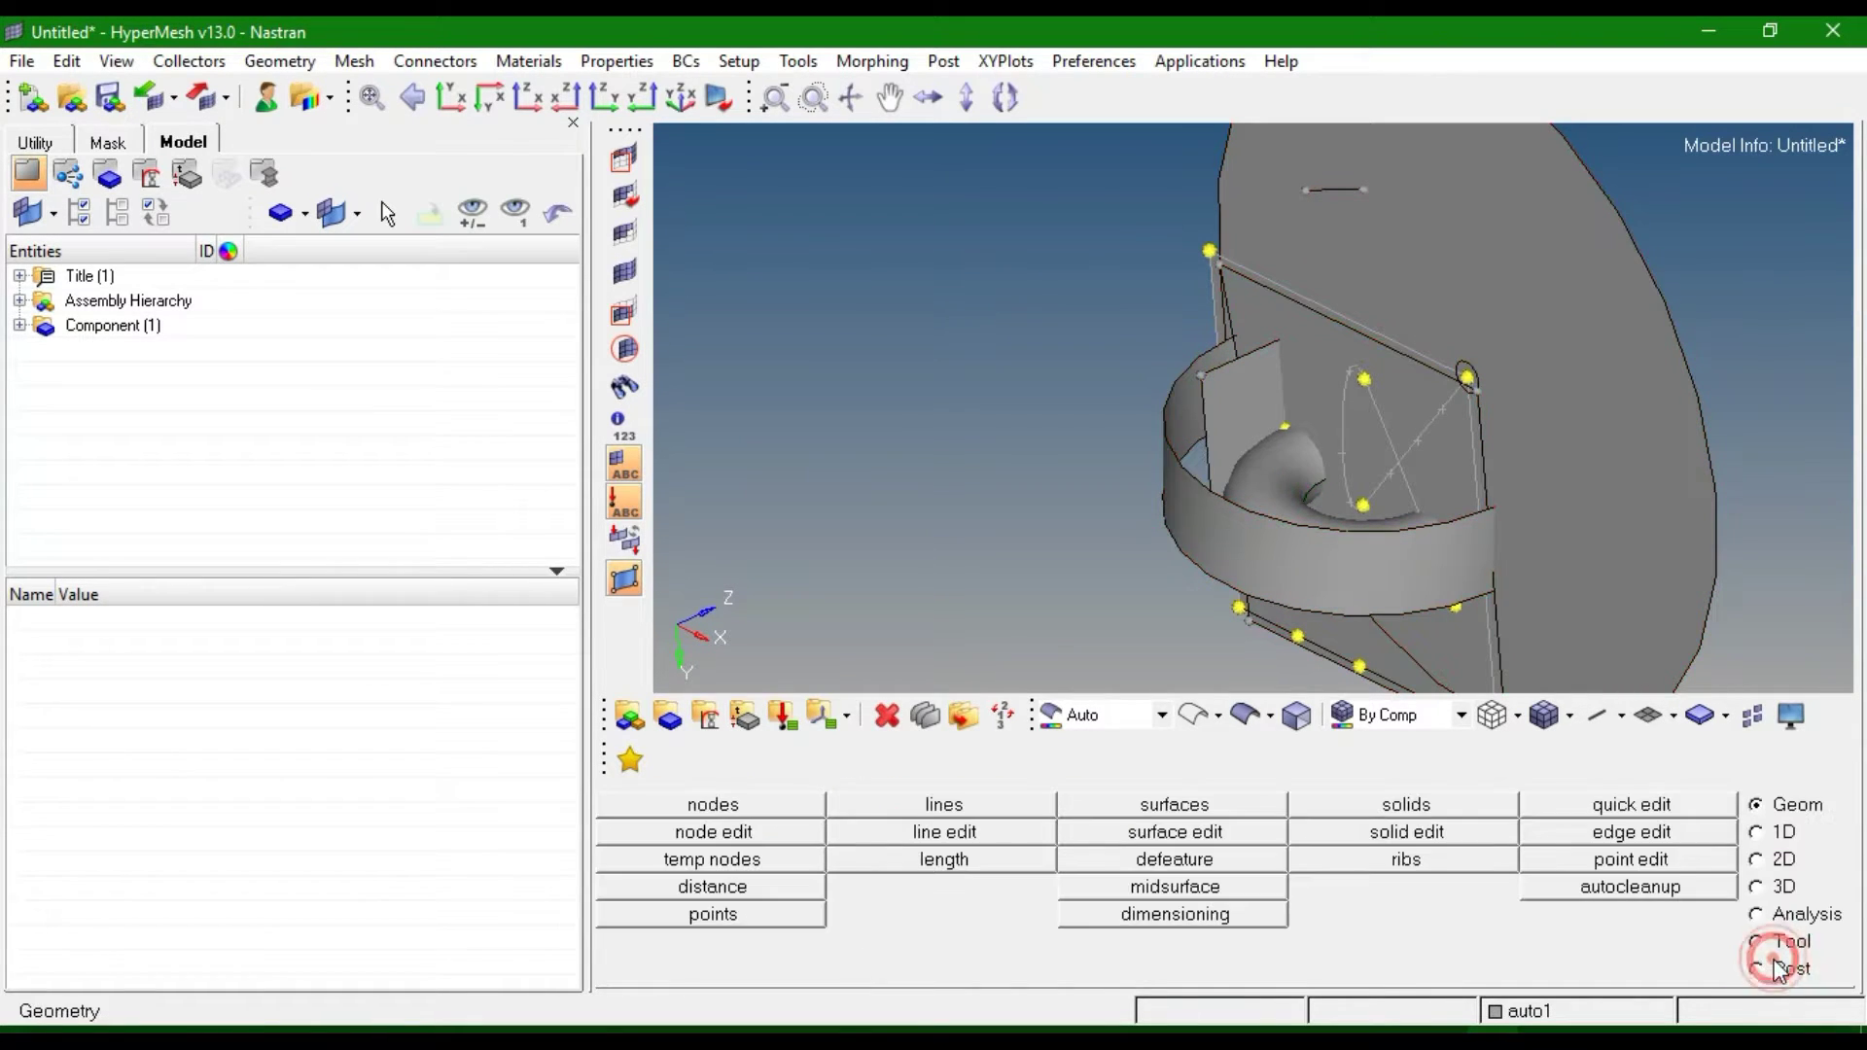
{"action": "left_click", "coordinate": [1229, 806]}
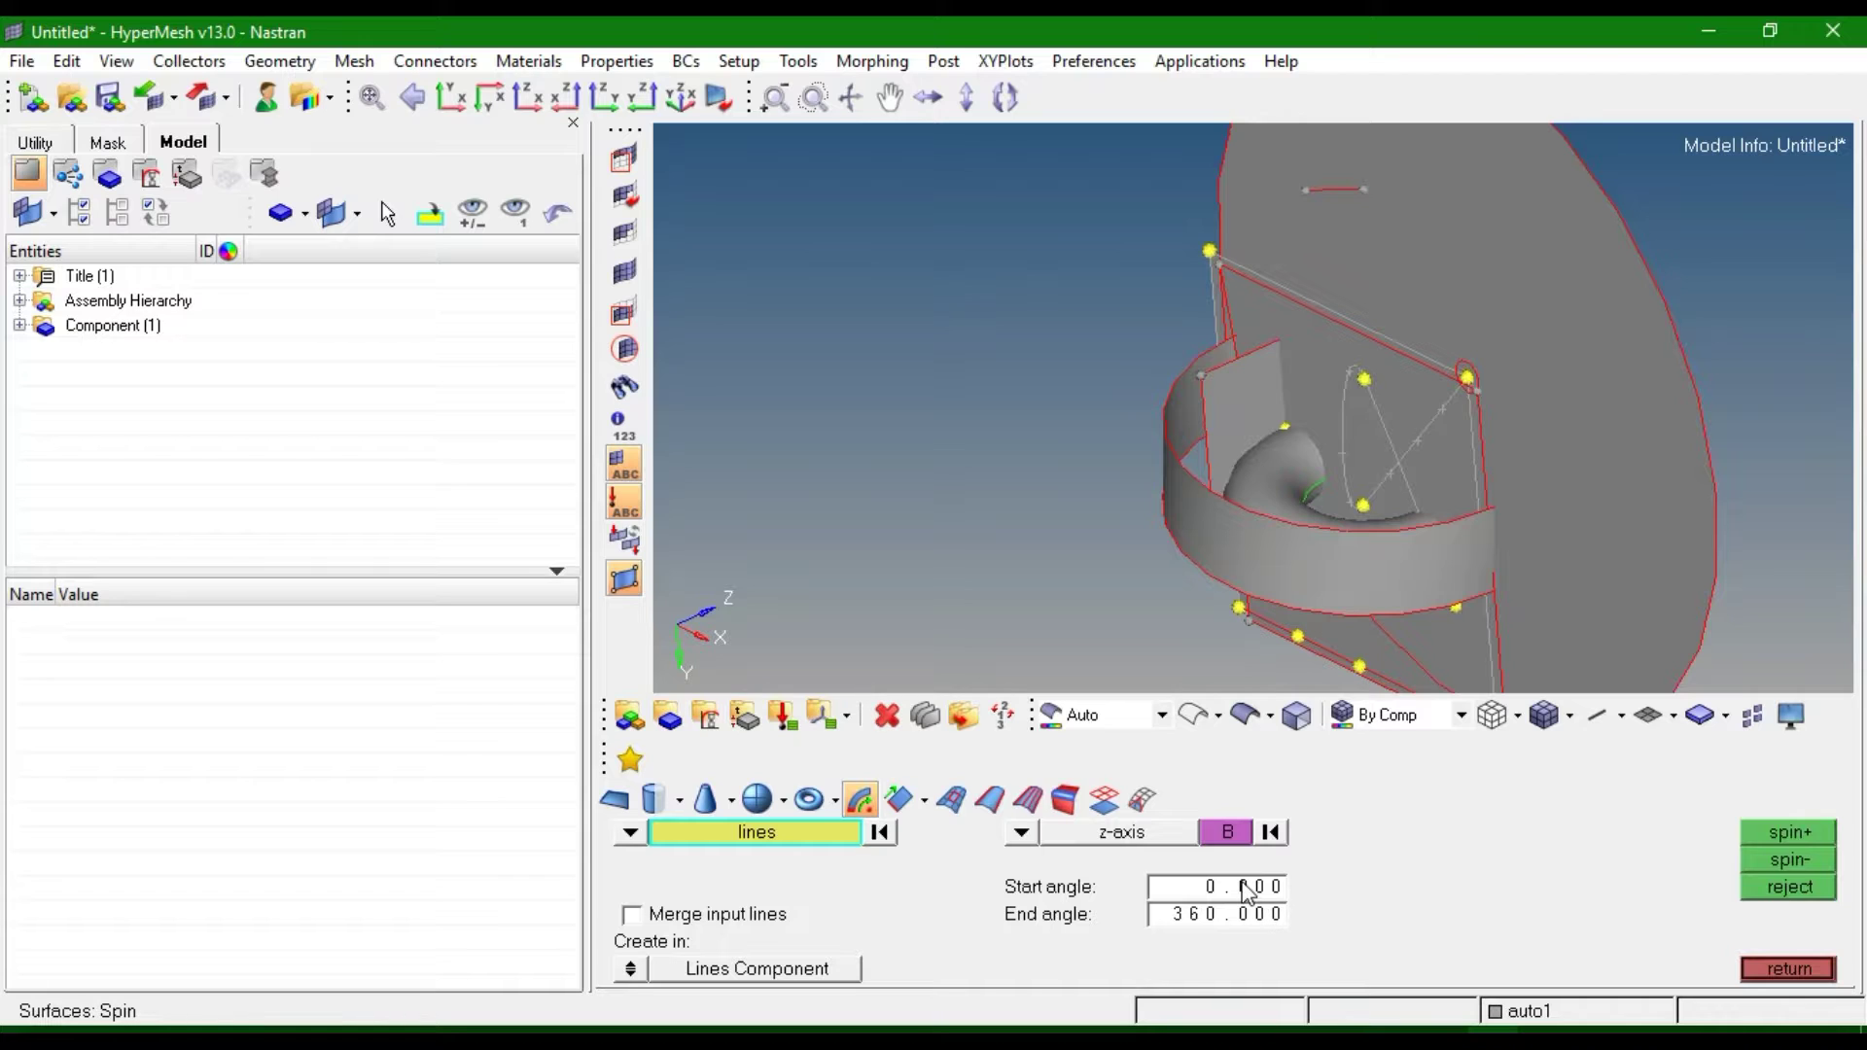
Drag the square surface's upper edge line along its right side edge line in Fixed Frame mode.
{"action": "left_click", "coordinate": [923, 804]}
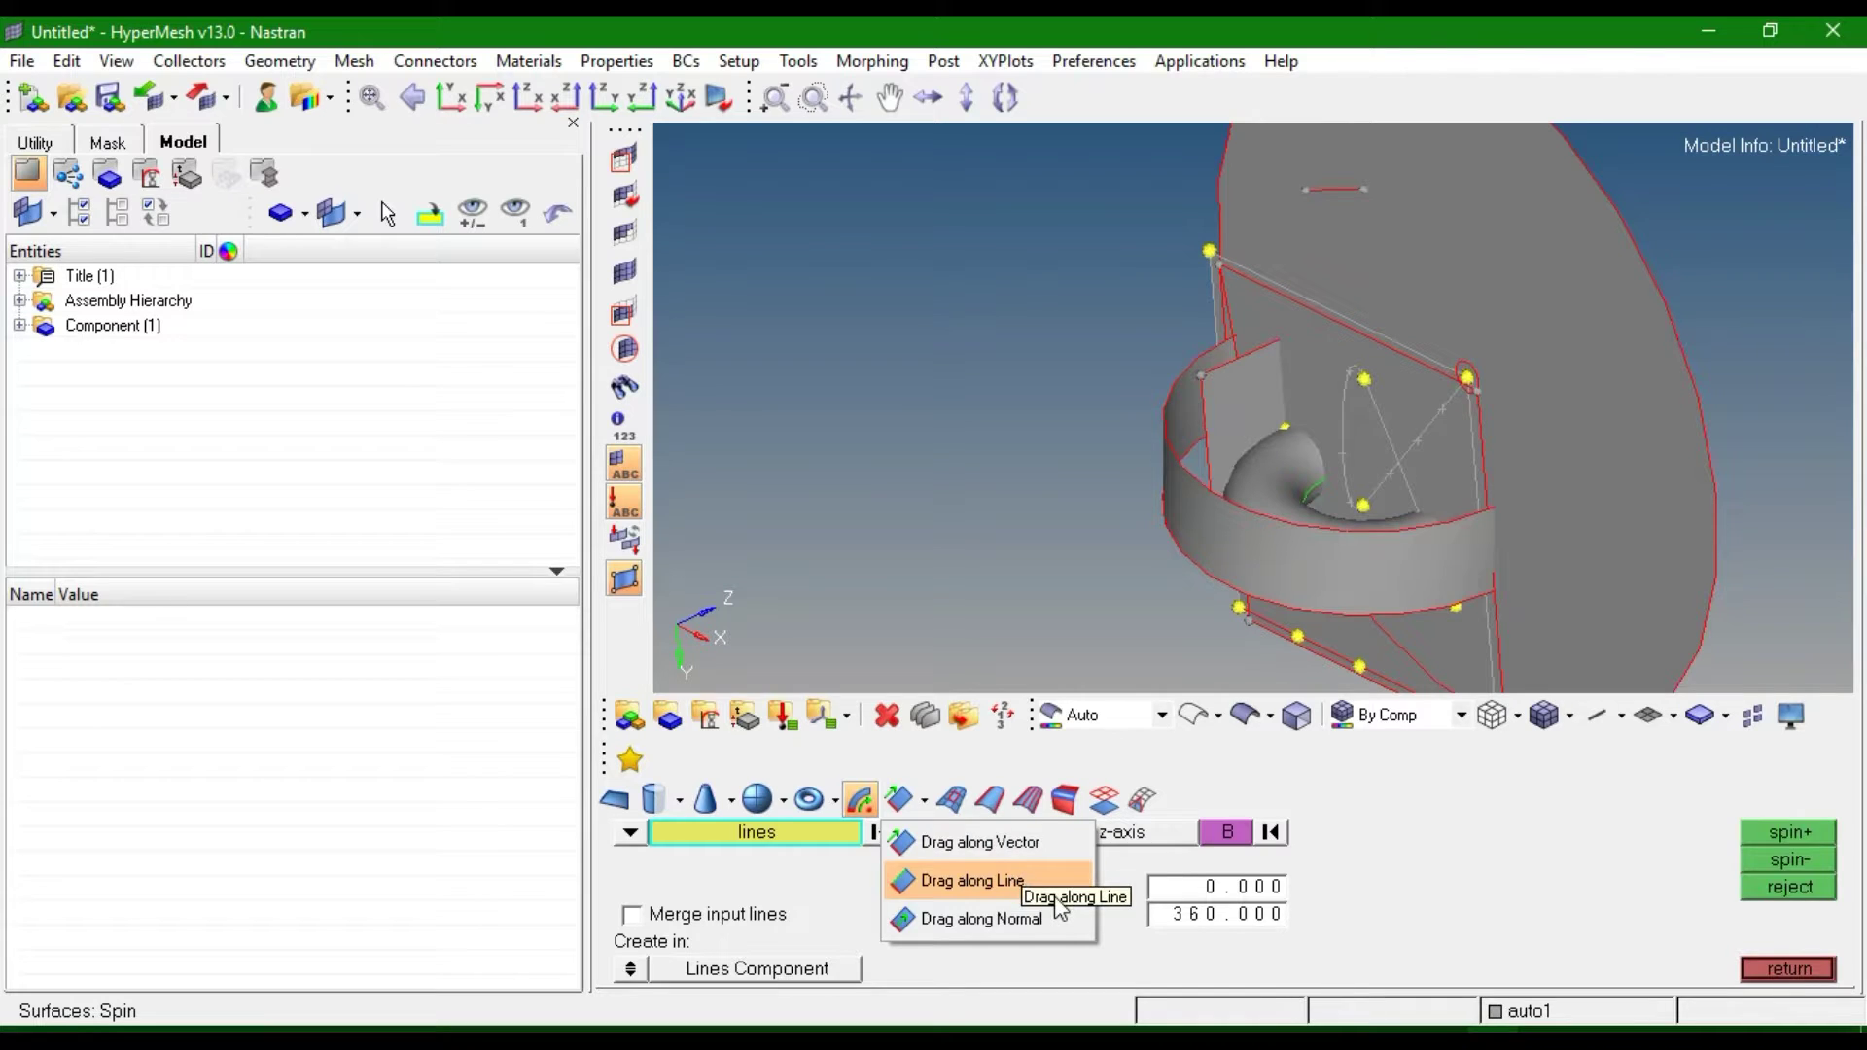
{"action": "left_click", "coordinate": [994, 881]}
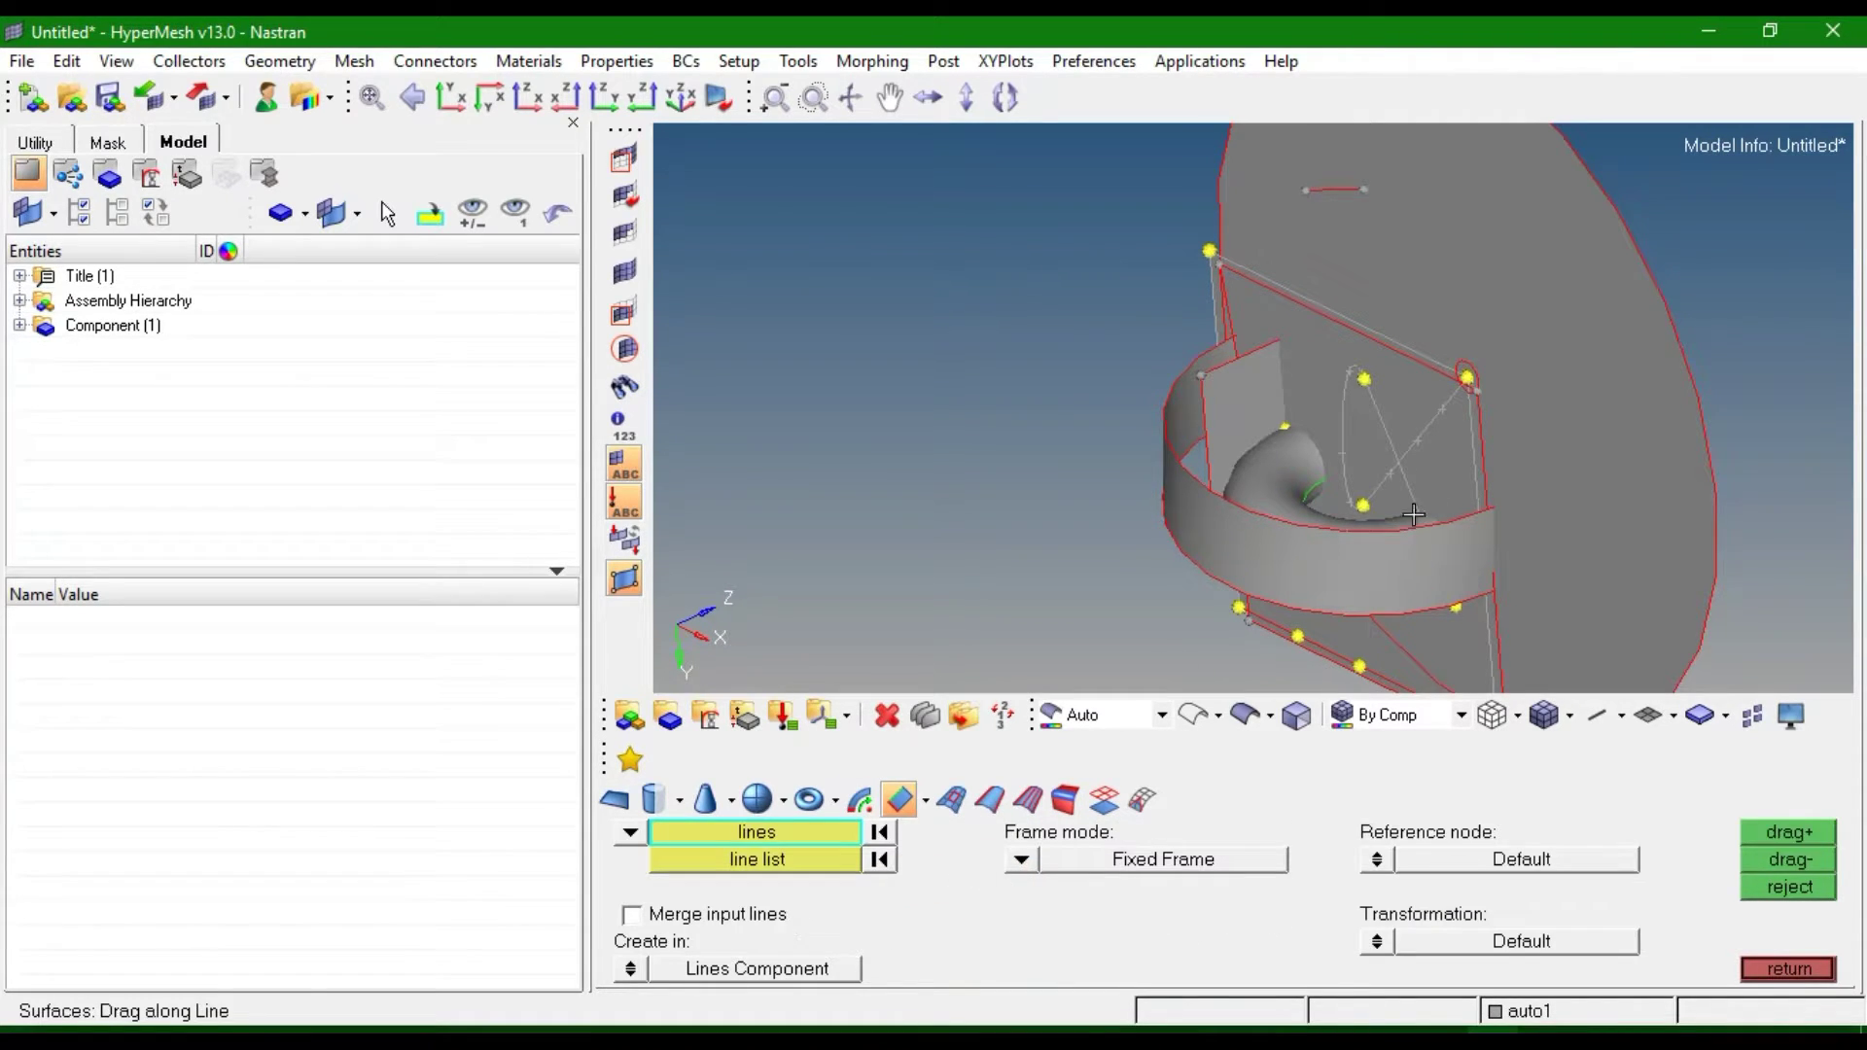
{"action": "left_click", "coordinate": [1363, 335]}
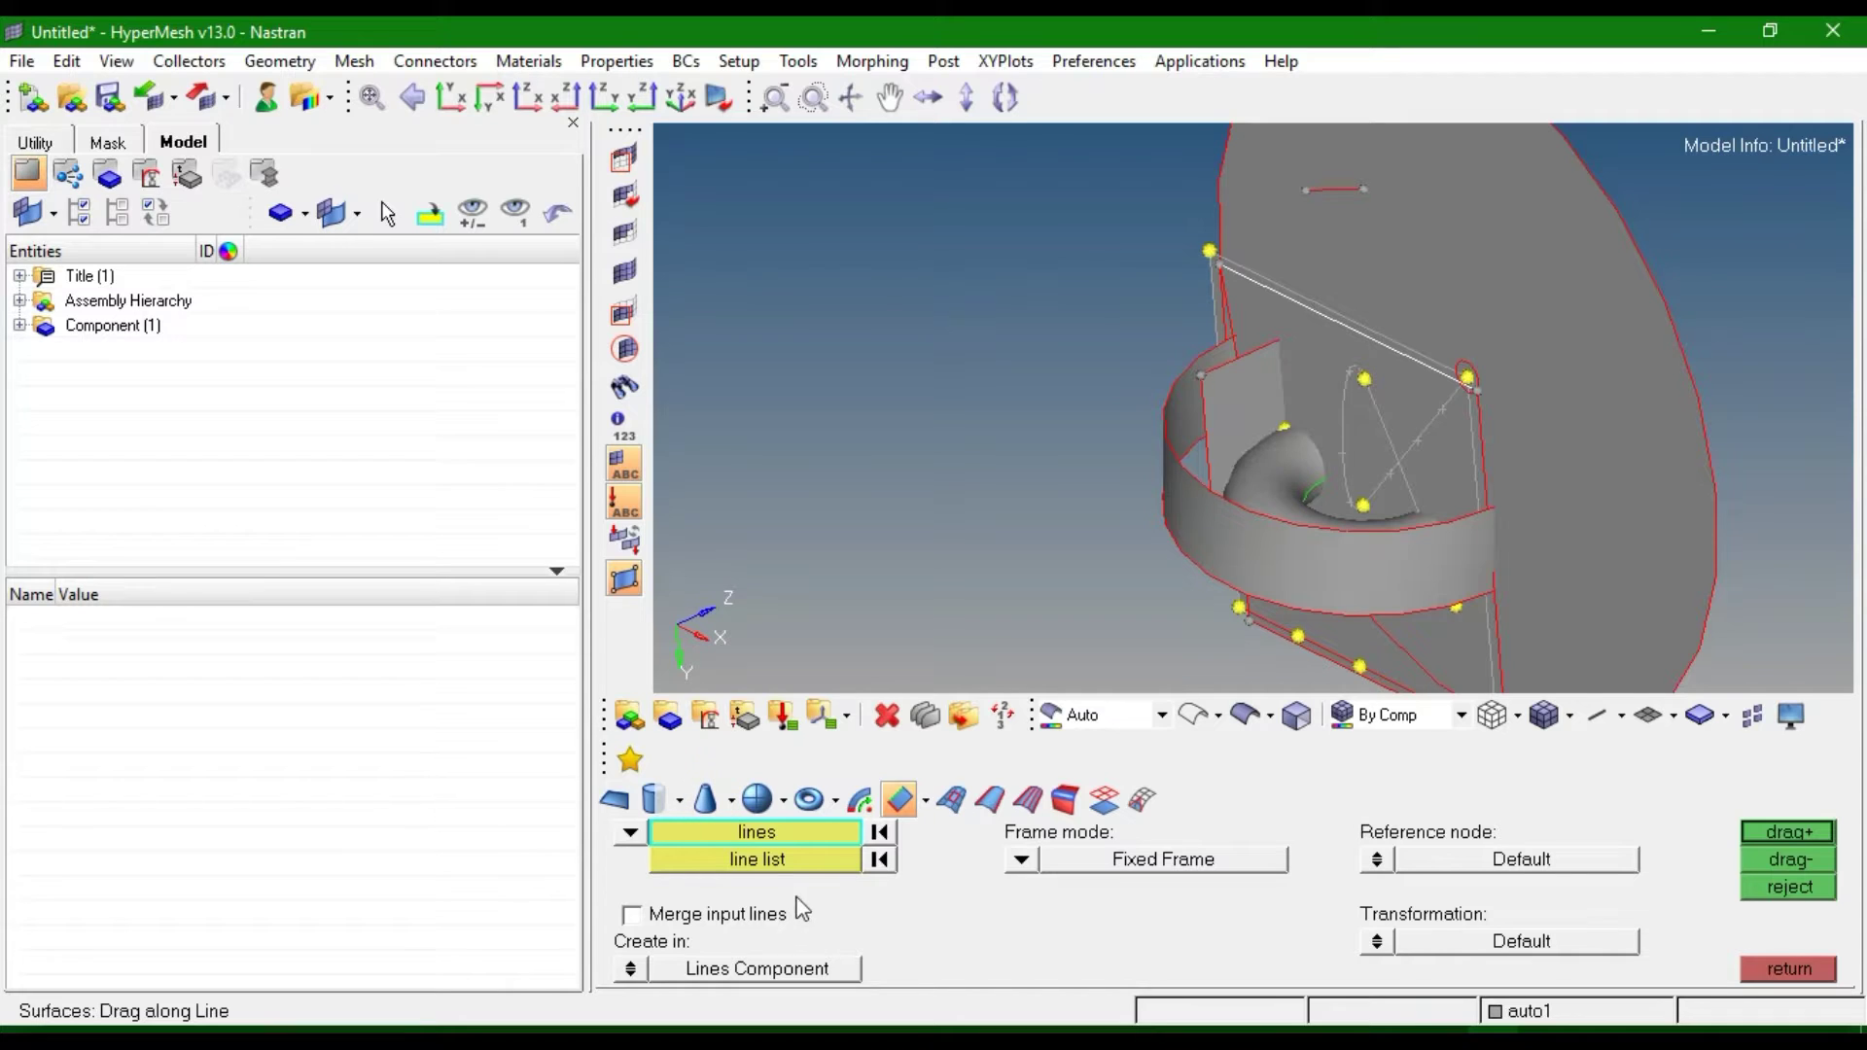
{"action": "left_click", "coordinate": [764, 862]}
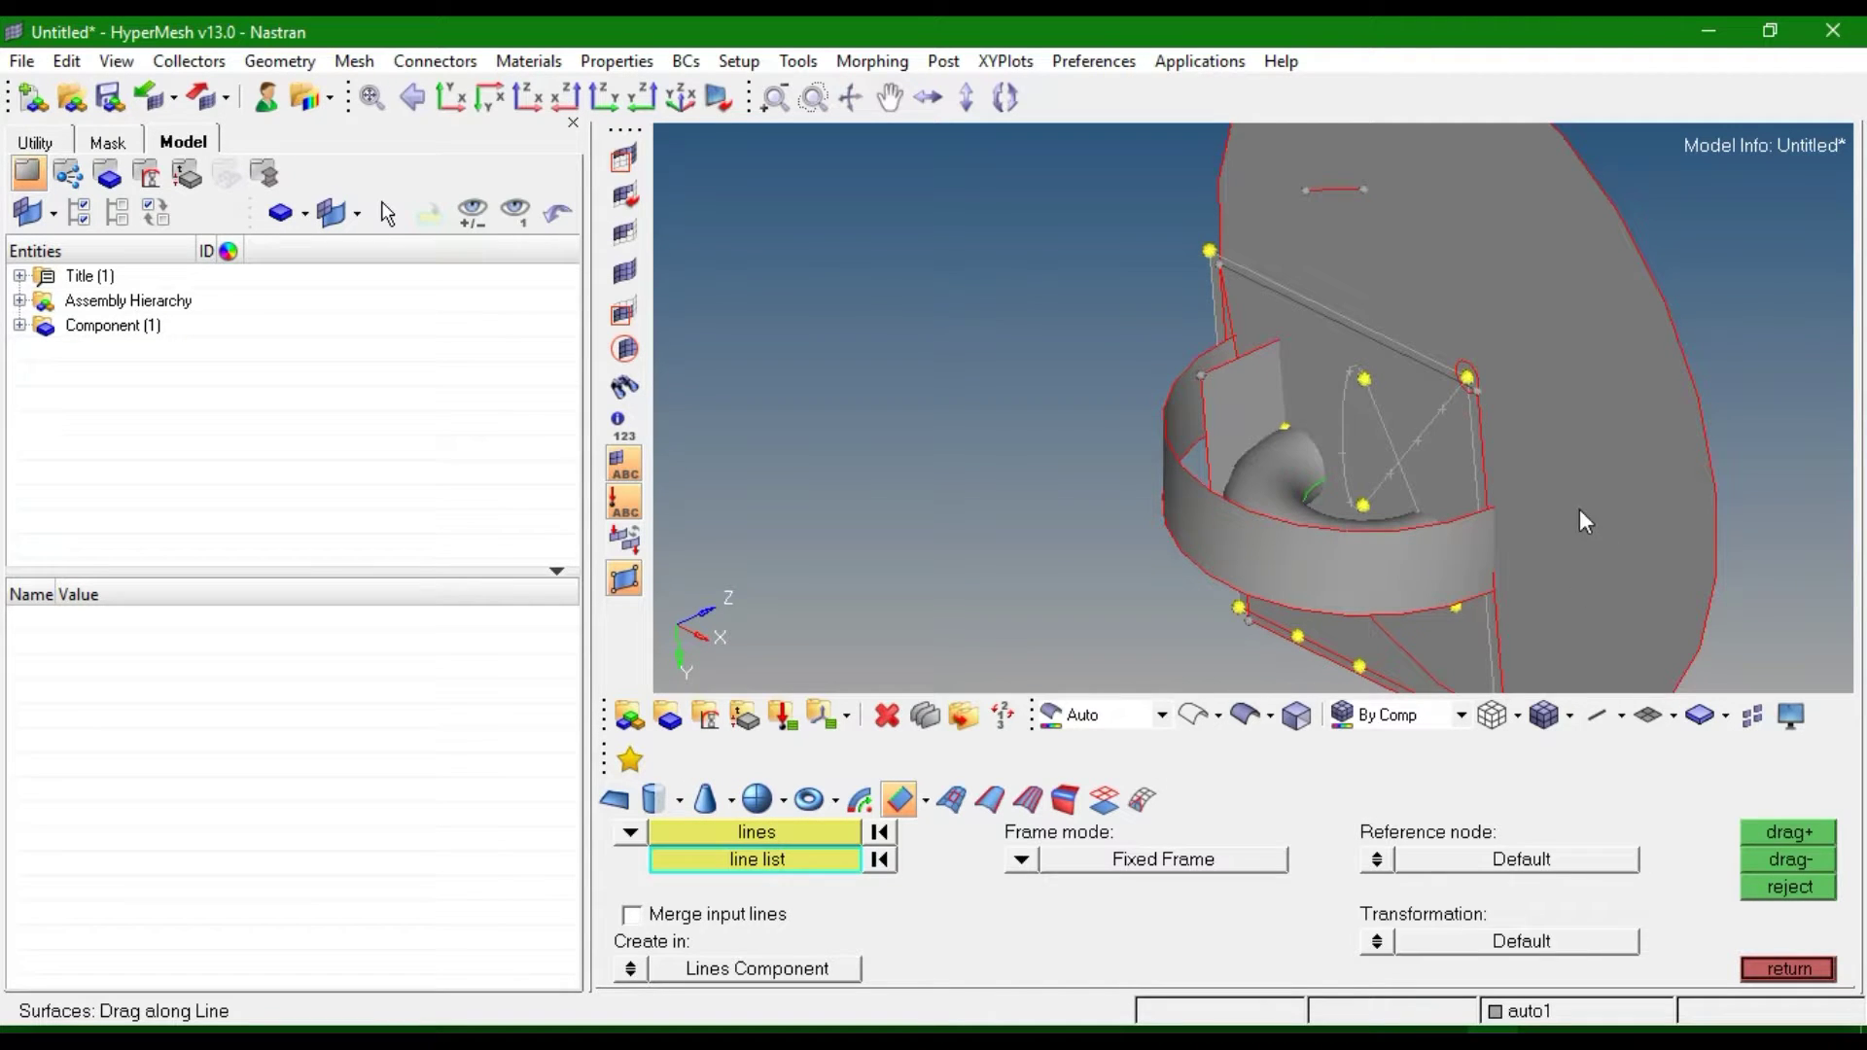
{"action": "left_click", "coordinate": [1477, 461]}
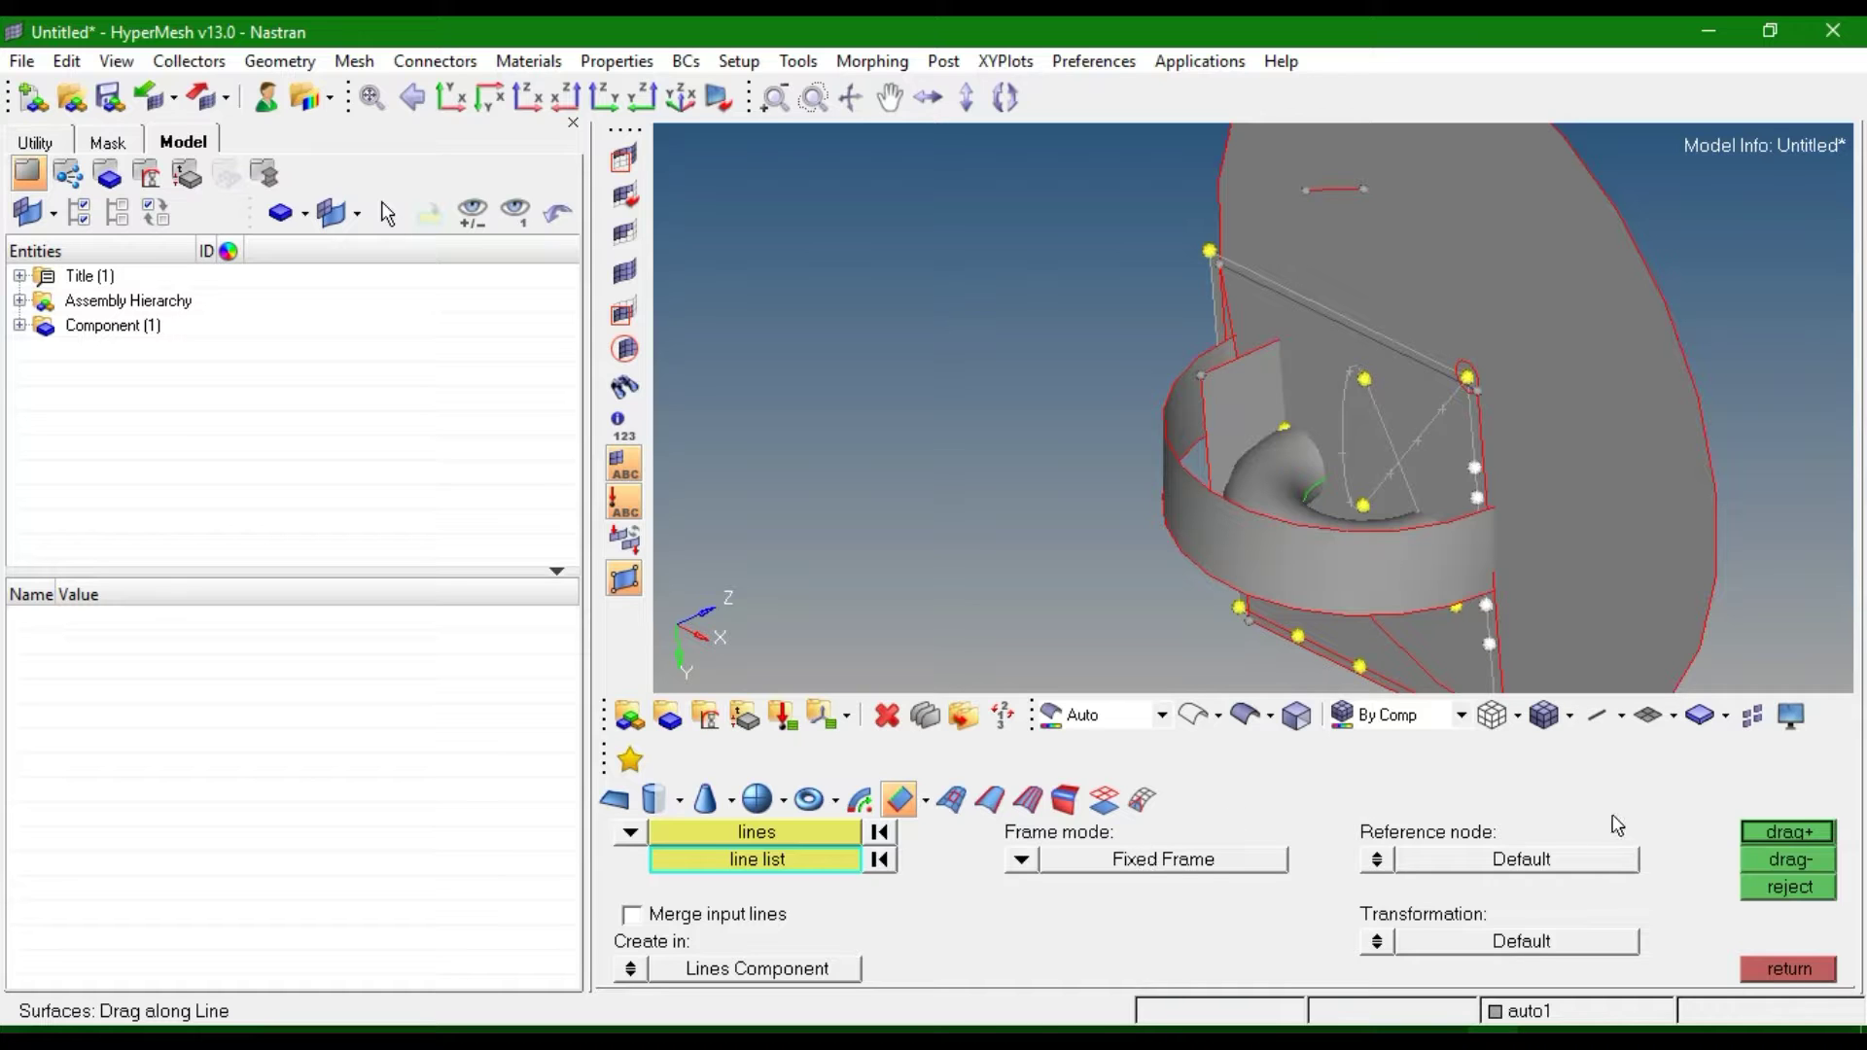
{"action": "left_click", "coordinate": [1801, 829]}
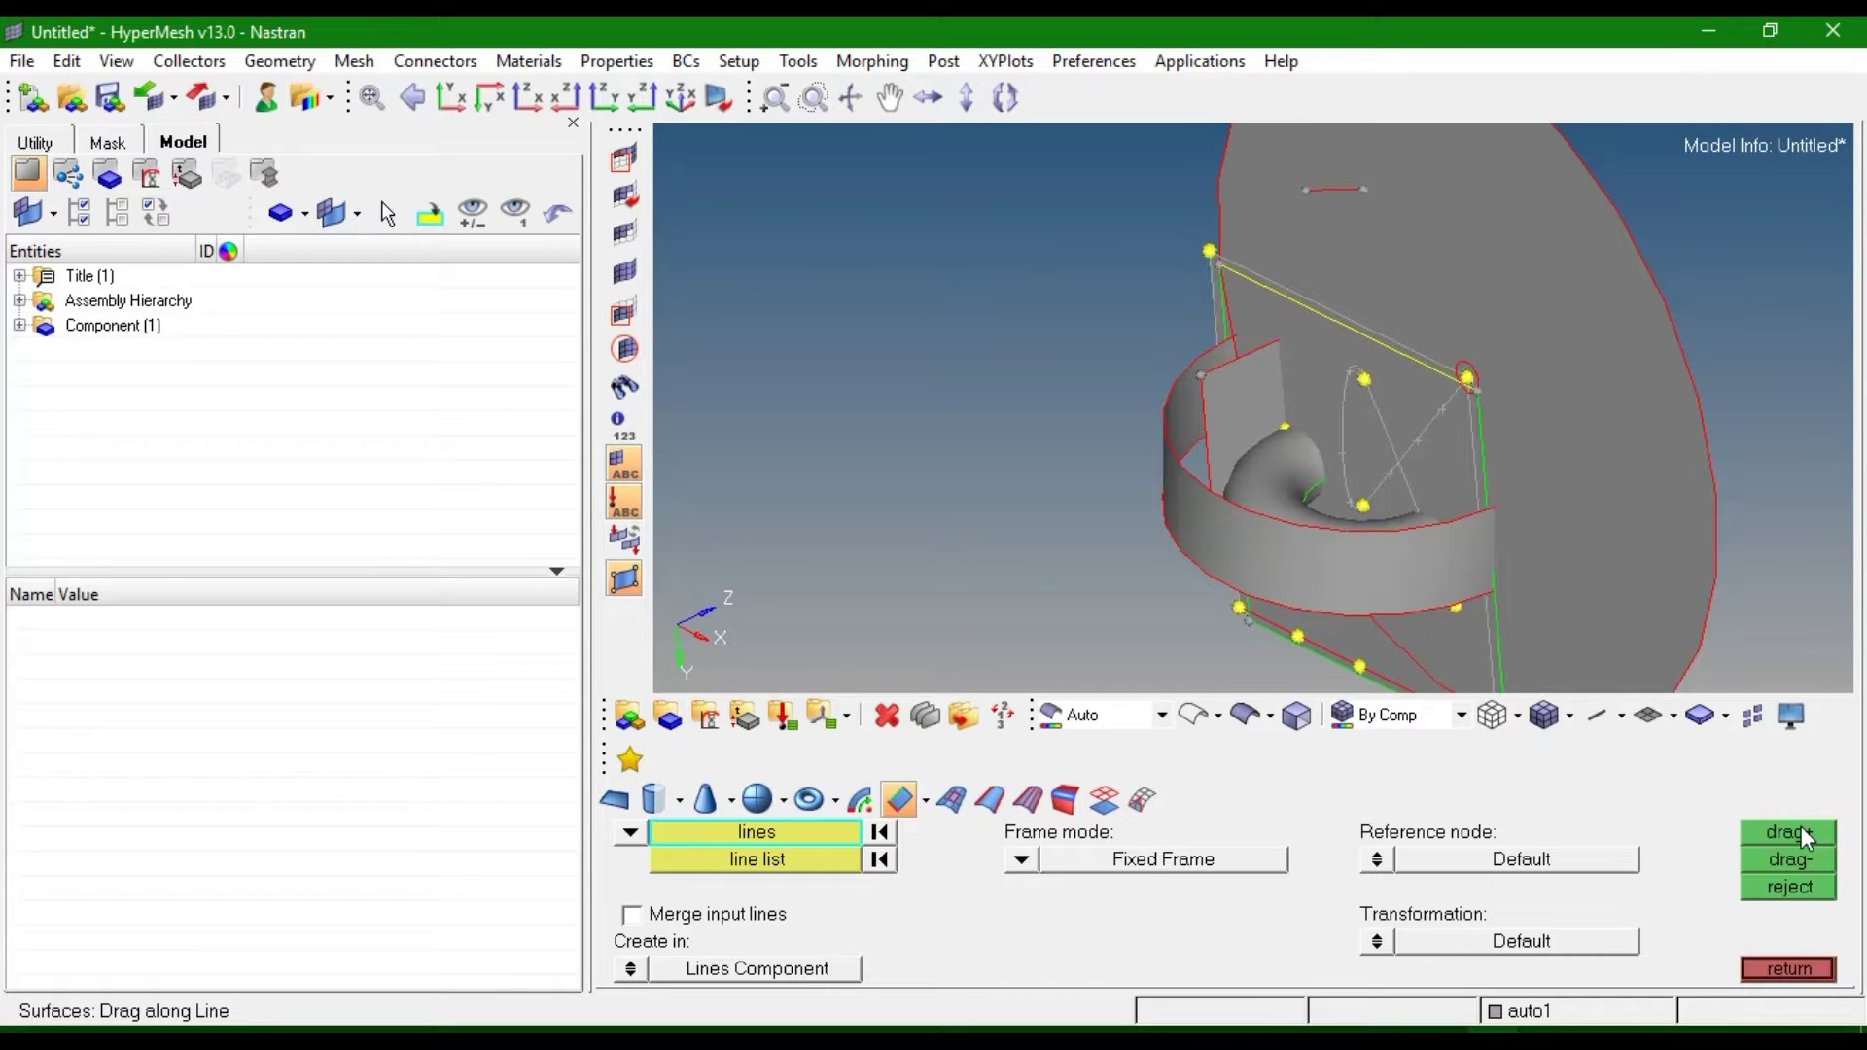
{"action": "left_click", "coordinate": [1778, 859]}
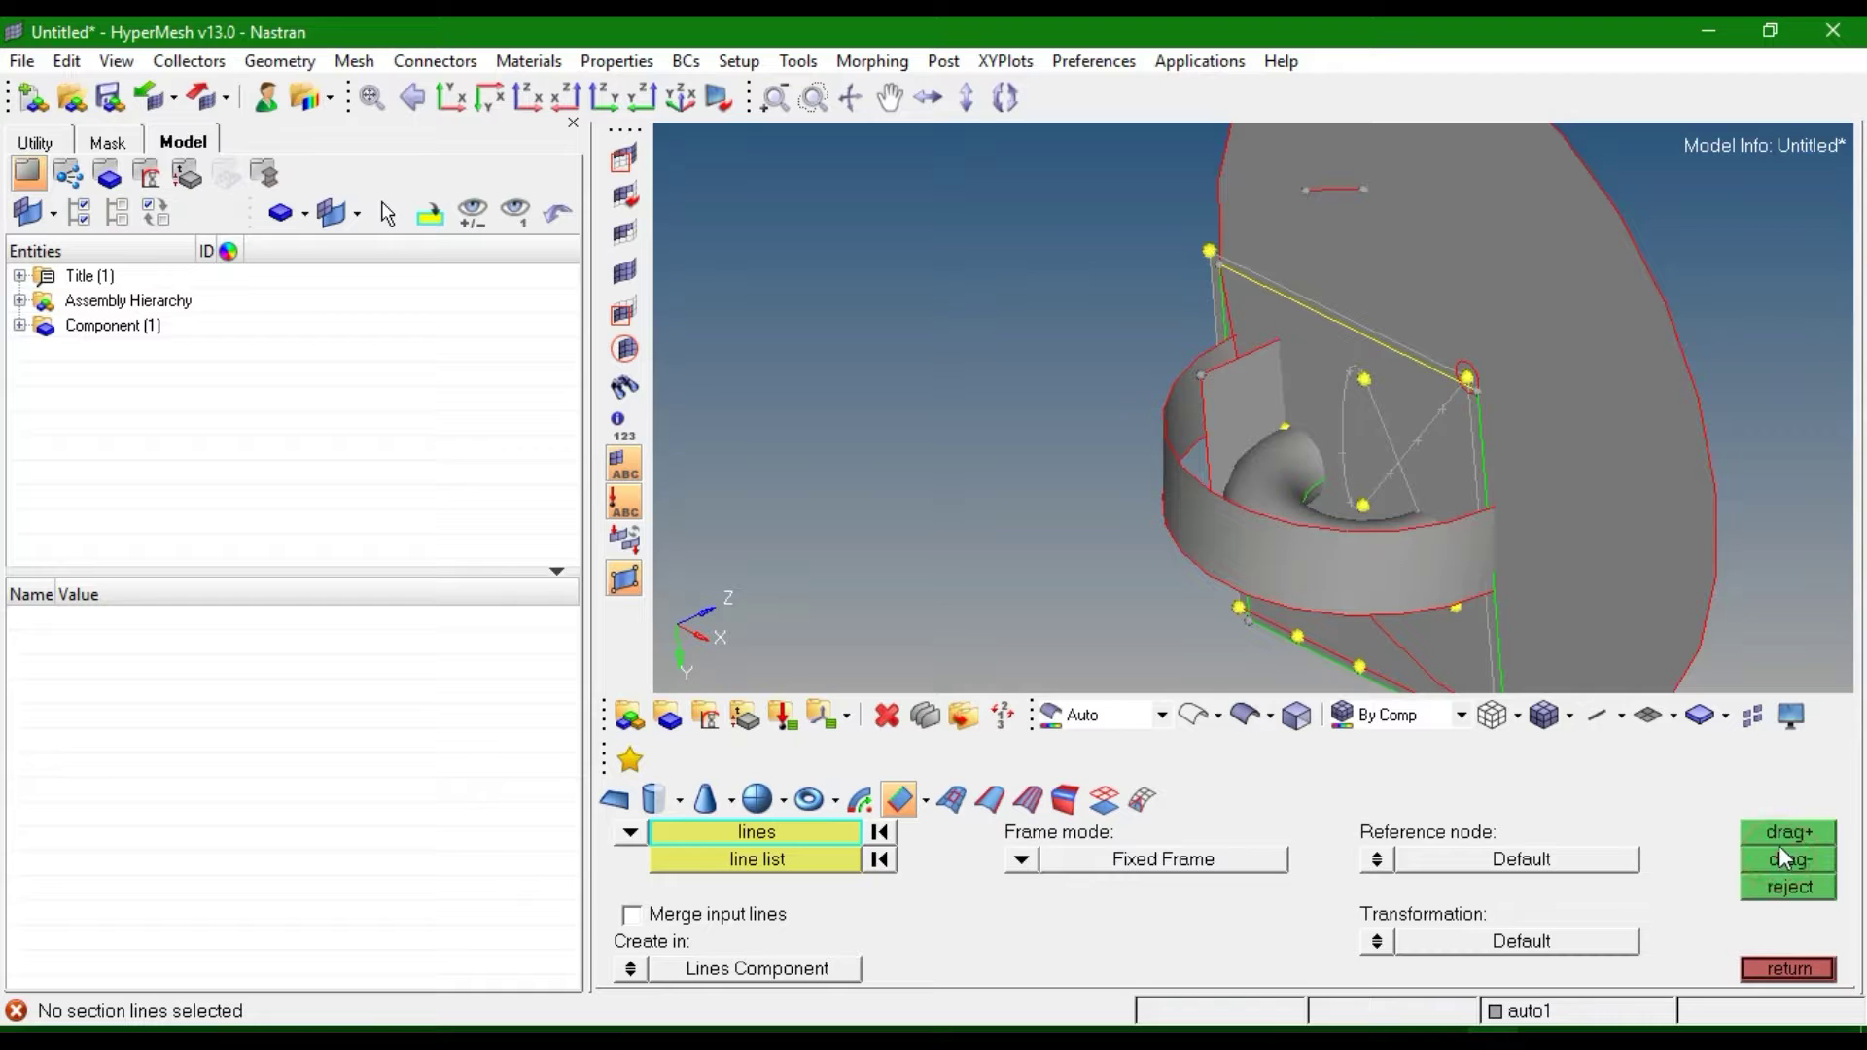
Bring up the Spline/Filler surface tool and examine the existing surfaces from several viewing angles.
{"action": "left_click", "coordinate": [1773, 848]}
{"action": "left_click", "coordinate": [952, 799]}
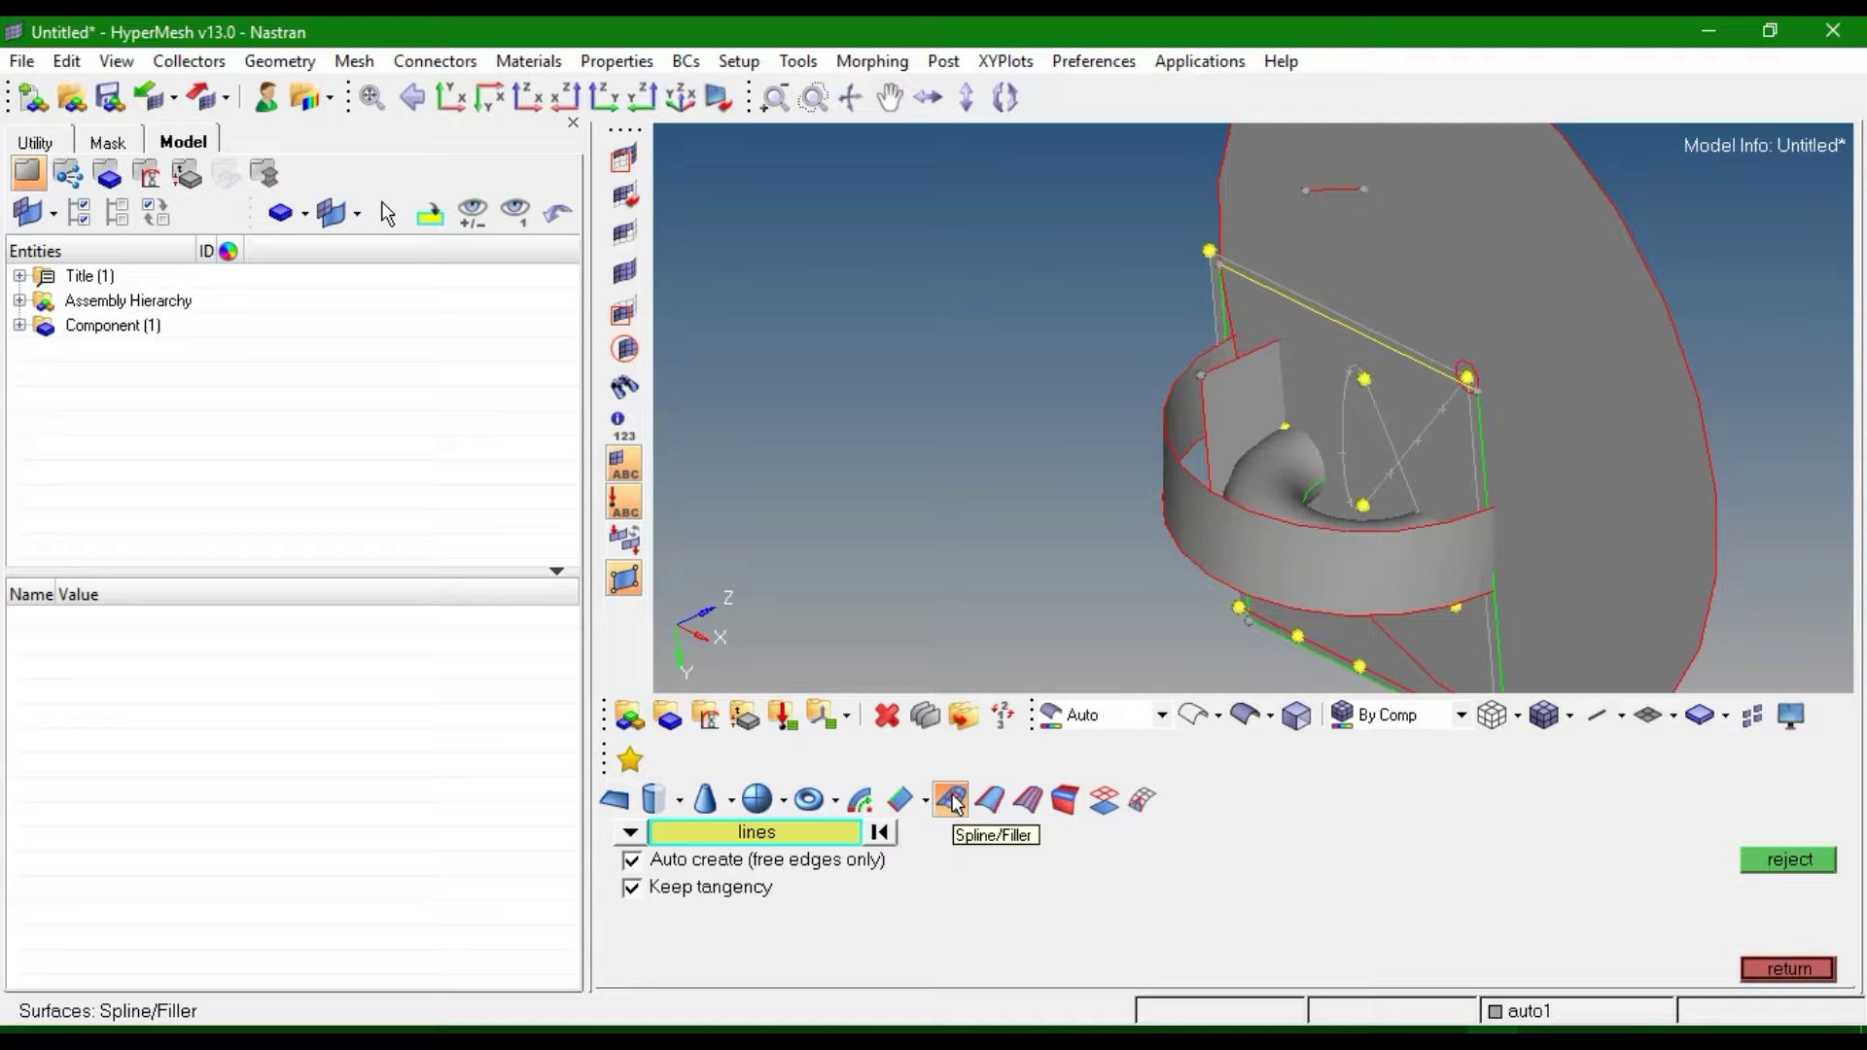
{"action": "left_click_drag", "start_coordinate": [1425, 541], "coordinate": [1148, 601], "text": "ctrl"}
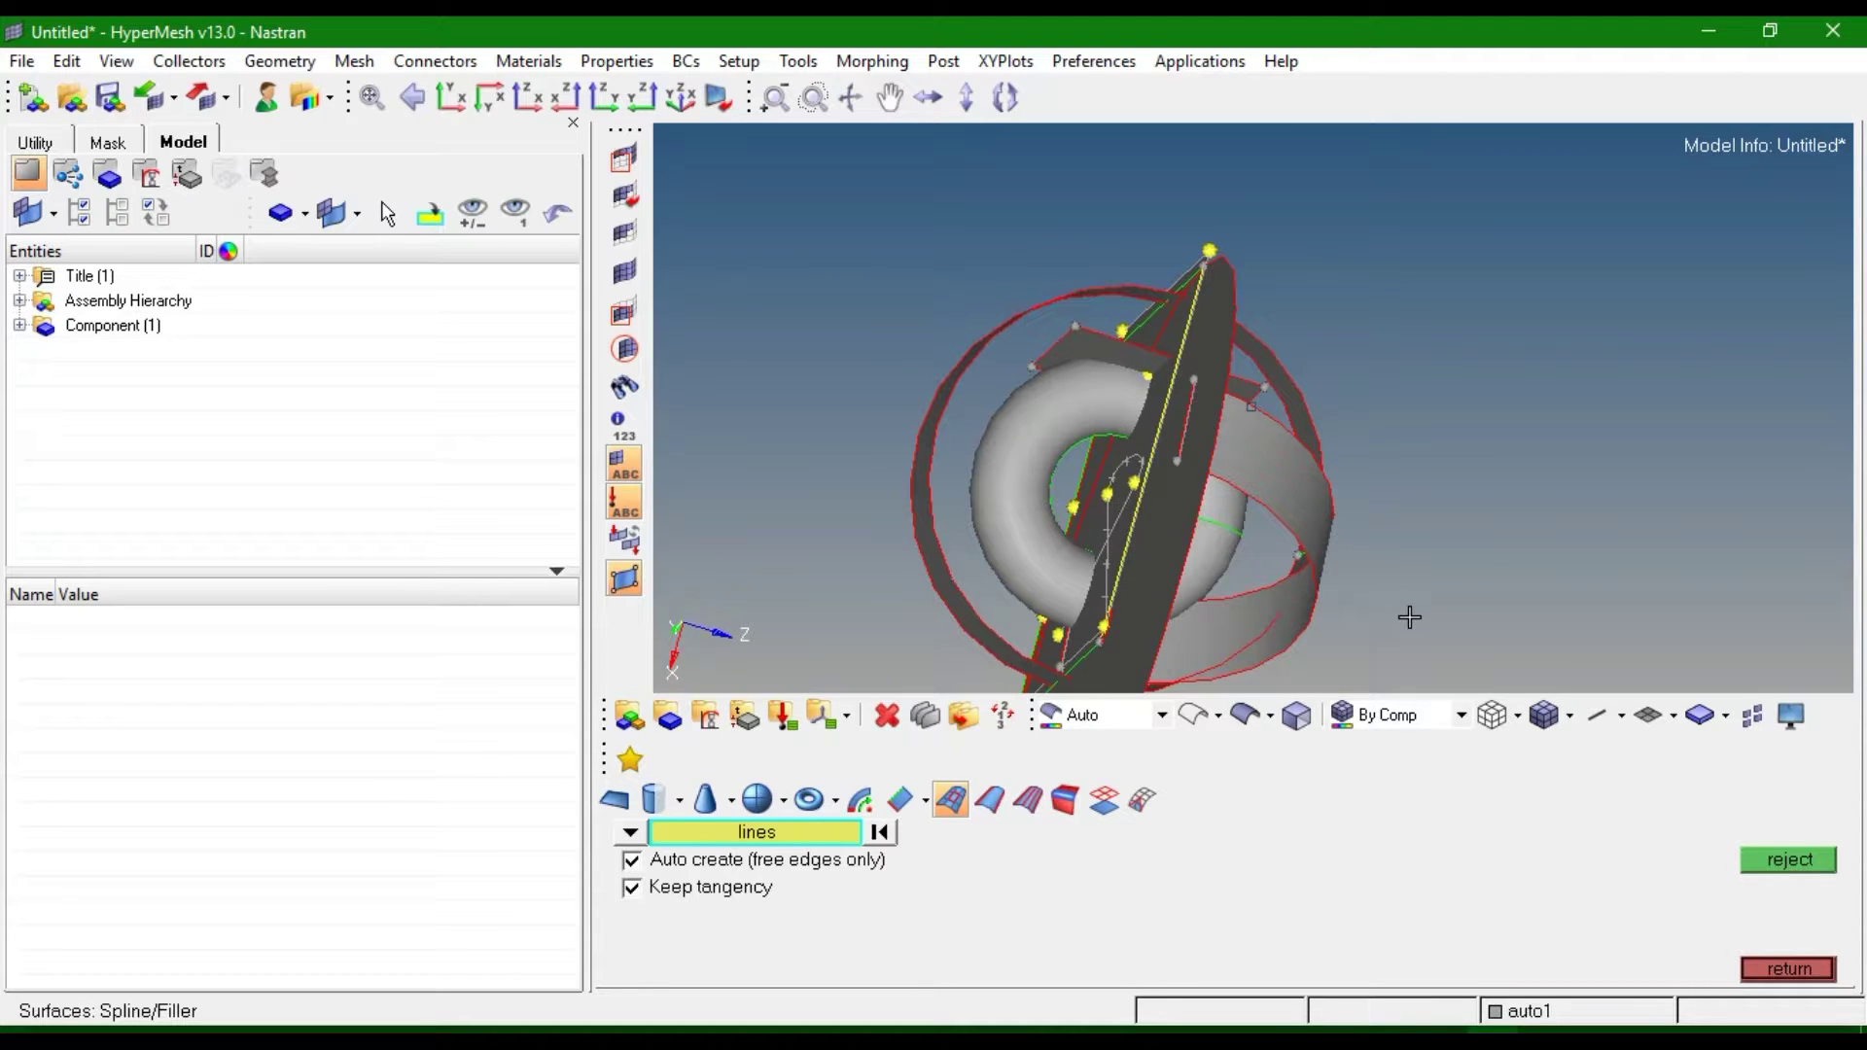
{"action": "left_click_drag", "start_coordinate": [1410, 618], "coordinate": [1205, 475], "text": "ctrl"}
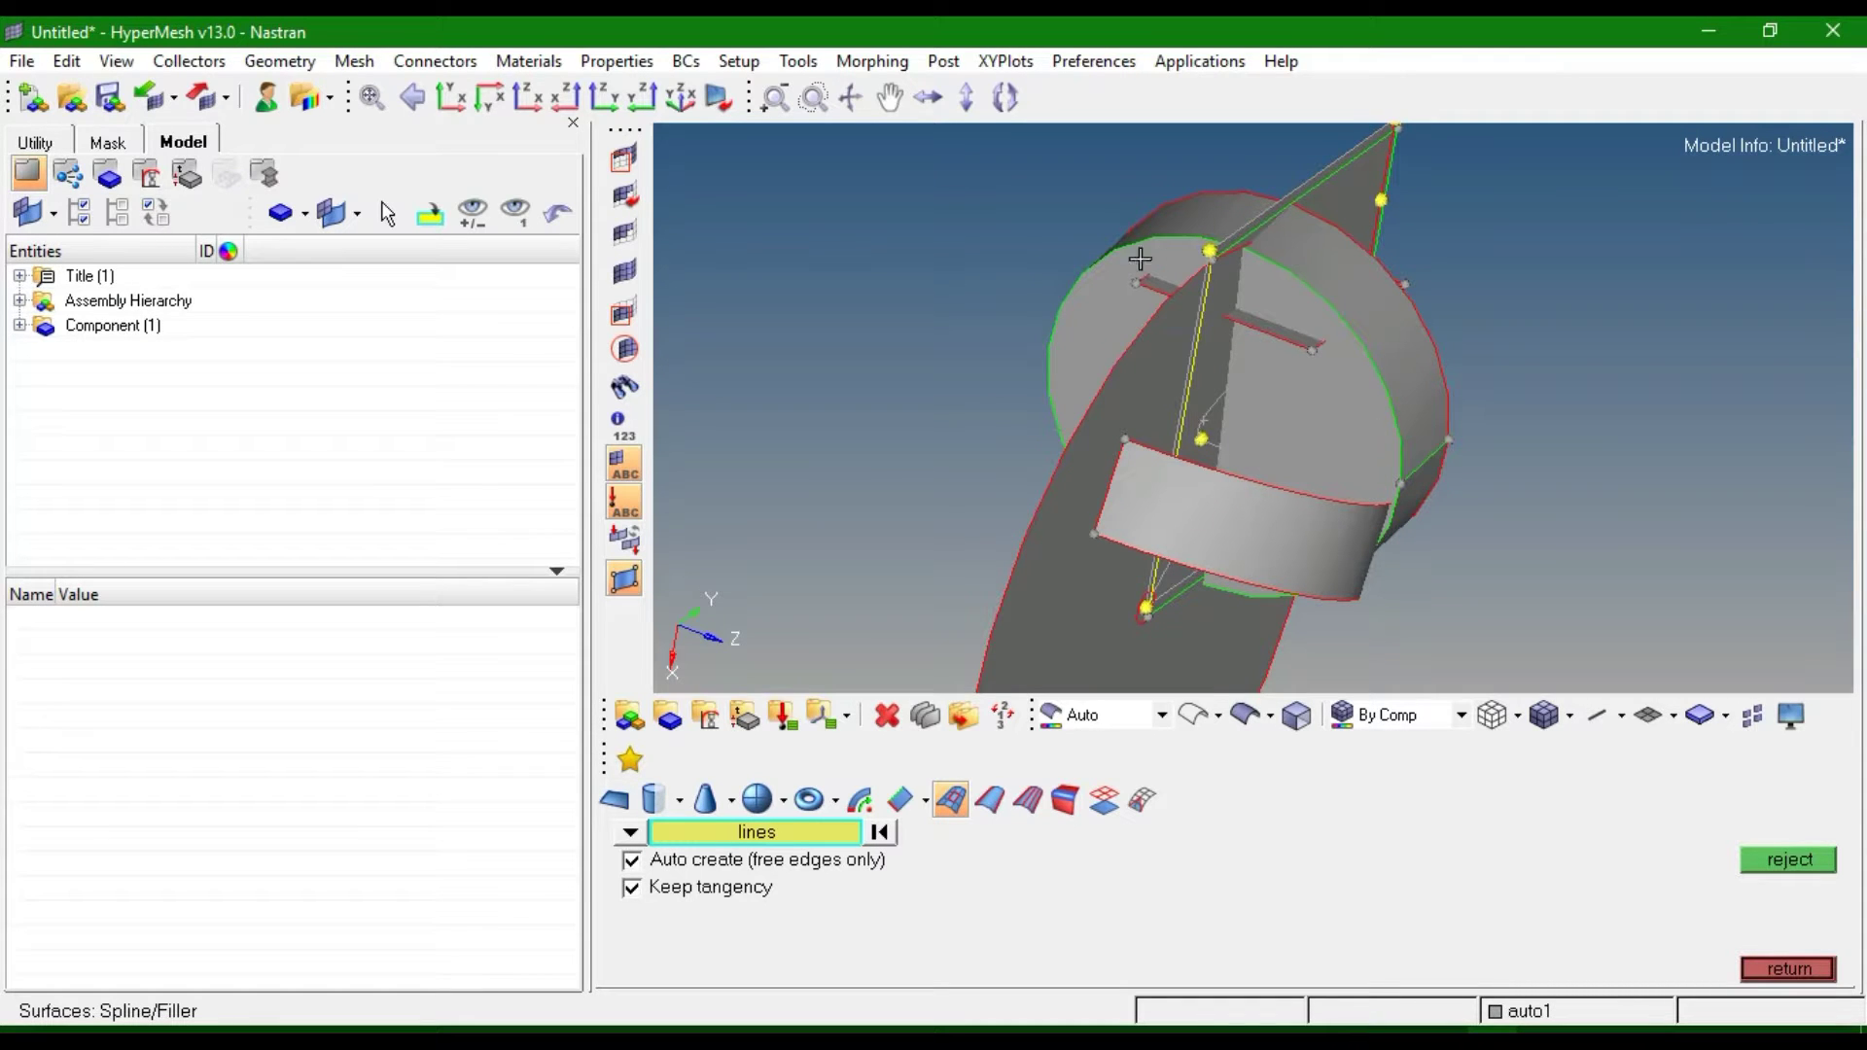
{"action": "left_click_drag", "start_coordinate": [1206, 484], "coordinate": [1040, 155], "text": "ctrl"}
{"action": "left_click", "coordinate": [1023, 288]}
{"action": "left_click_drag", "start_coordinate": [1046, 279], "coordinate": [1338, 508], "text": "ctrl"}
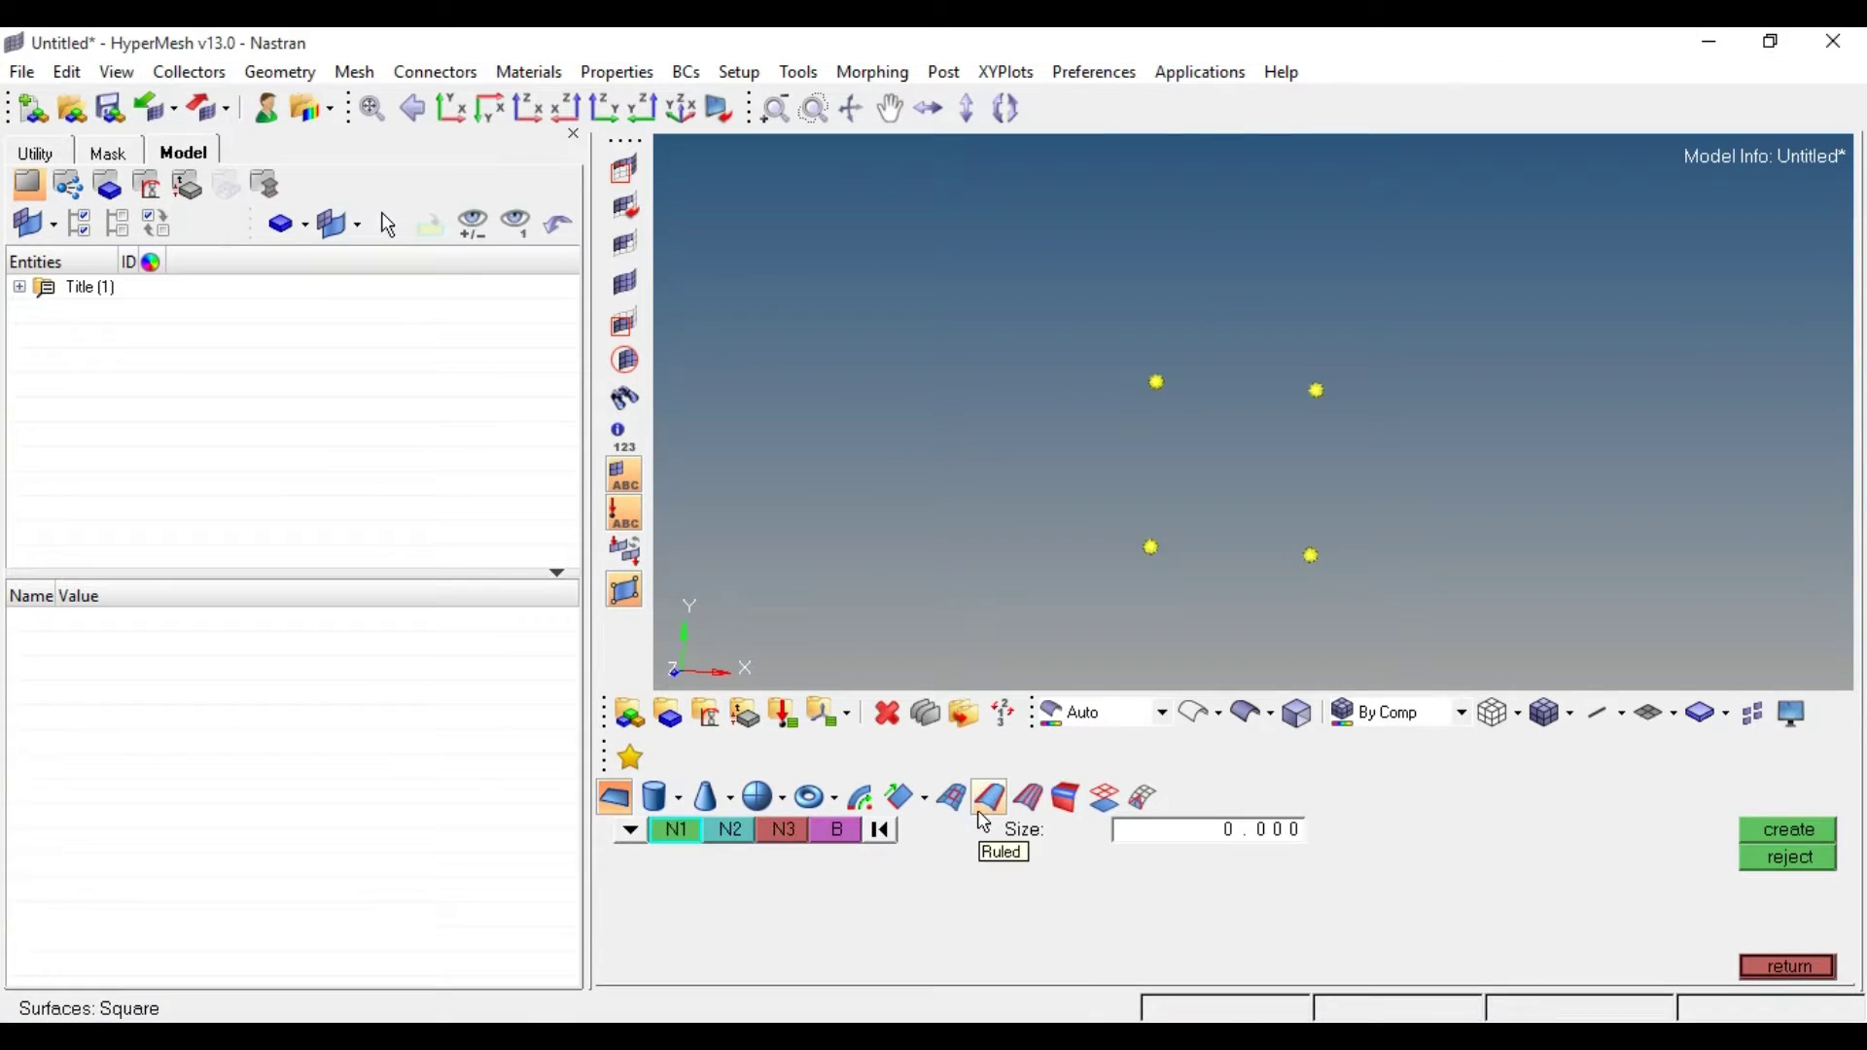
Set up a Ruled surface that takes node lists instead of line lists for both of its inputs.
{"action": "left_click", "coordinate": [983, 806]}
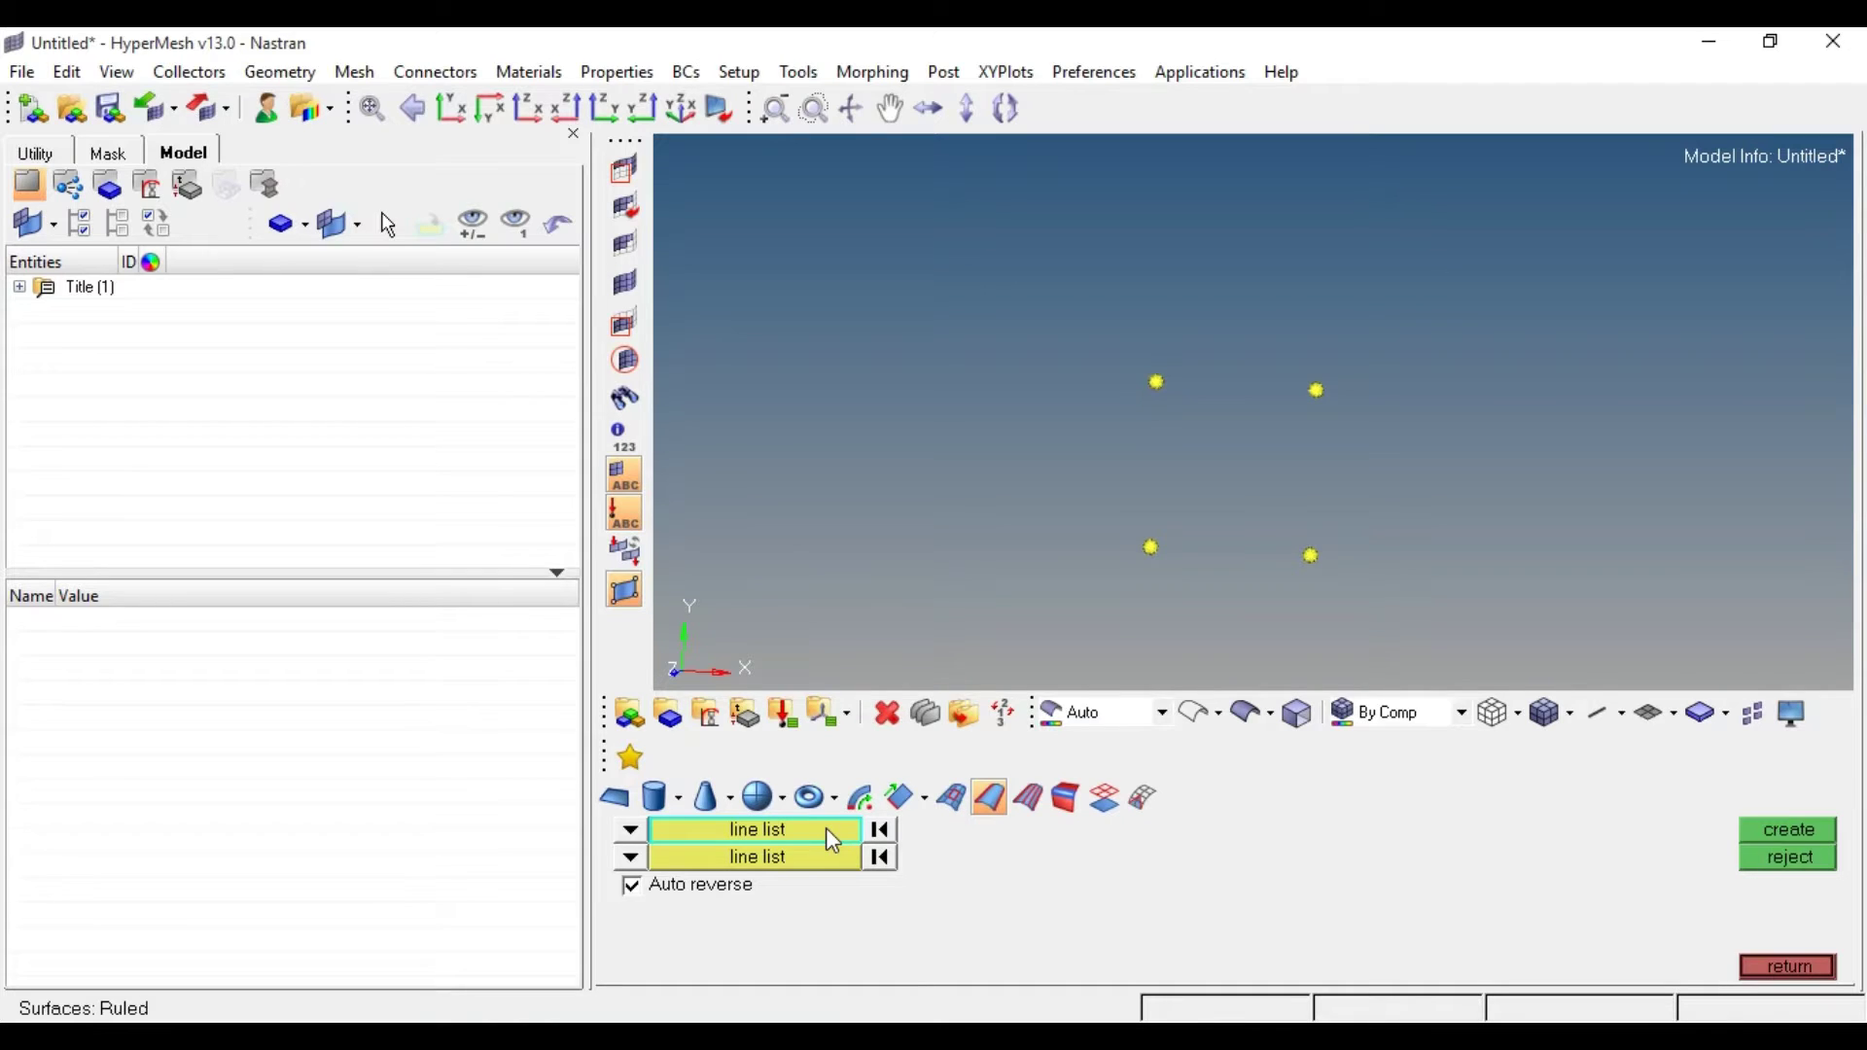
{"action": "left_click", "coordinate": [631, 832]}
{"action": "left_click", "coordinate": [681, 864]}
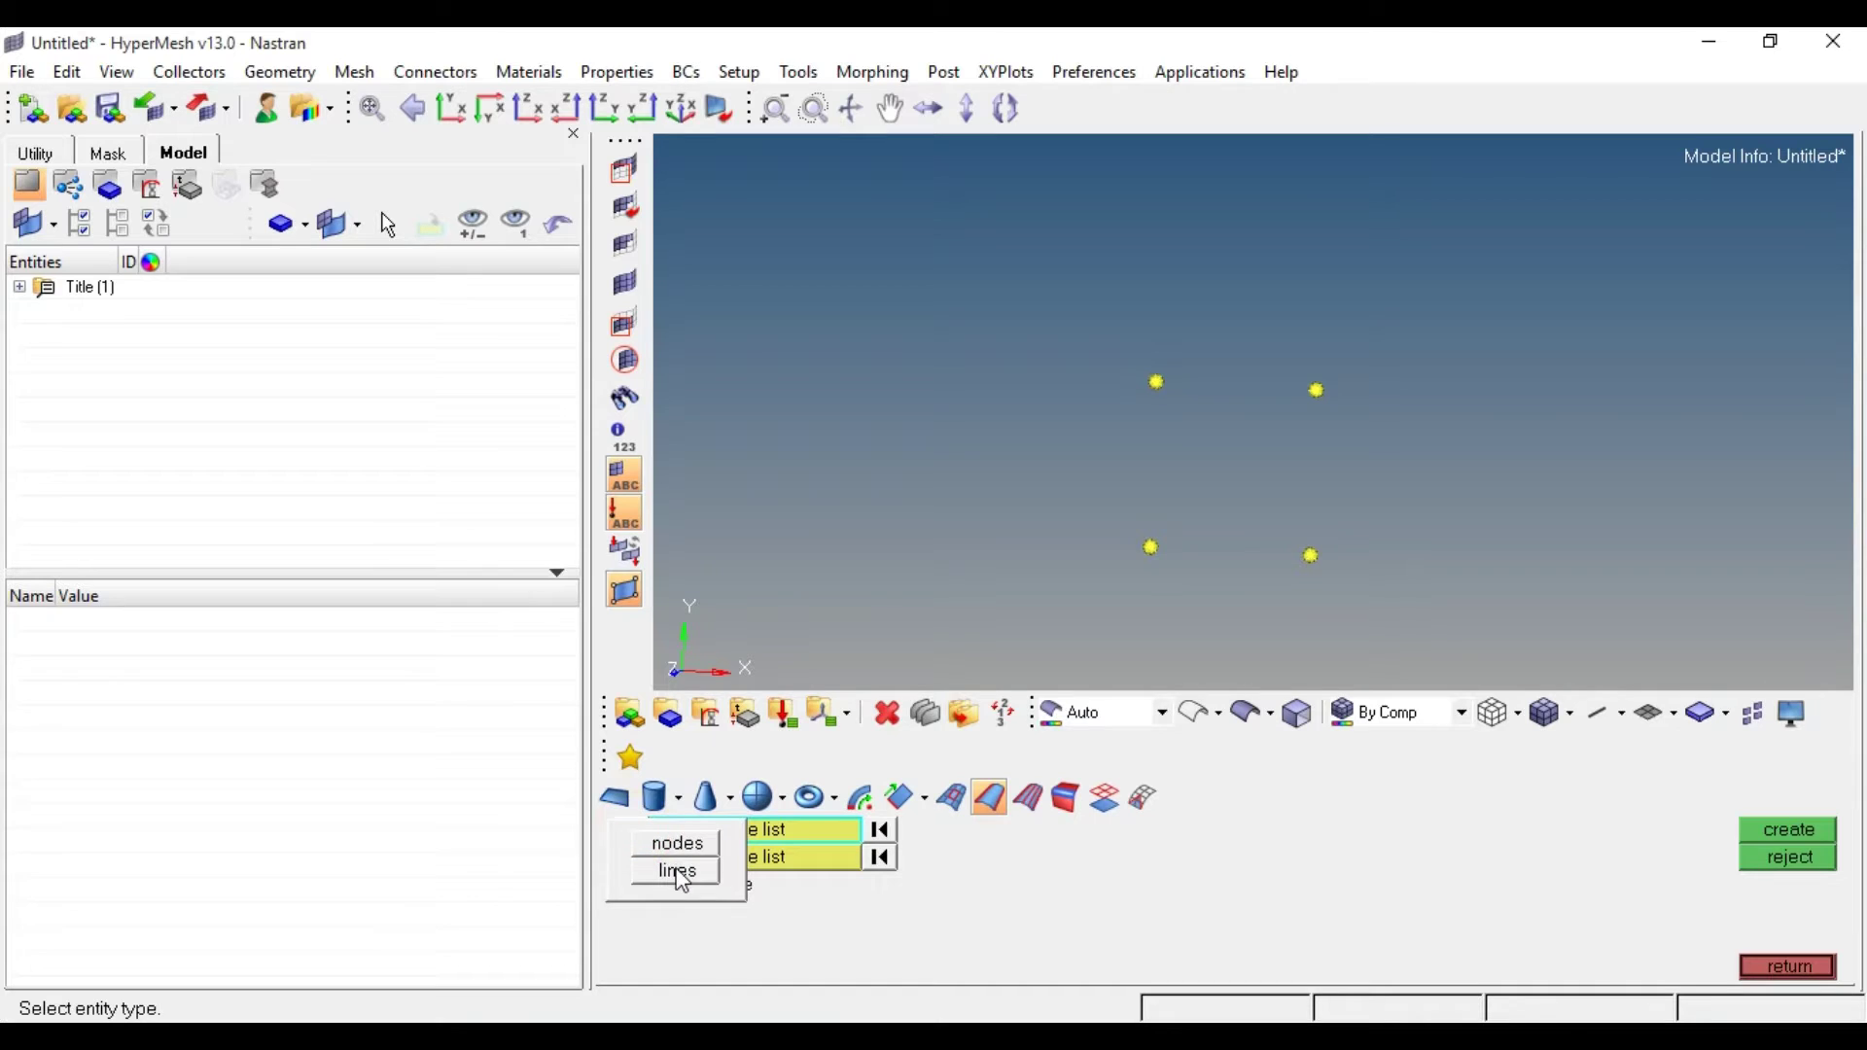
{"action": "left_click", "coordinate": [678, 852]}
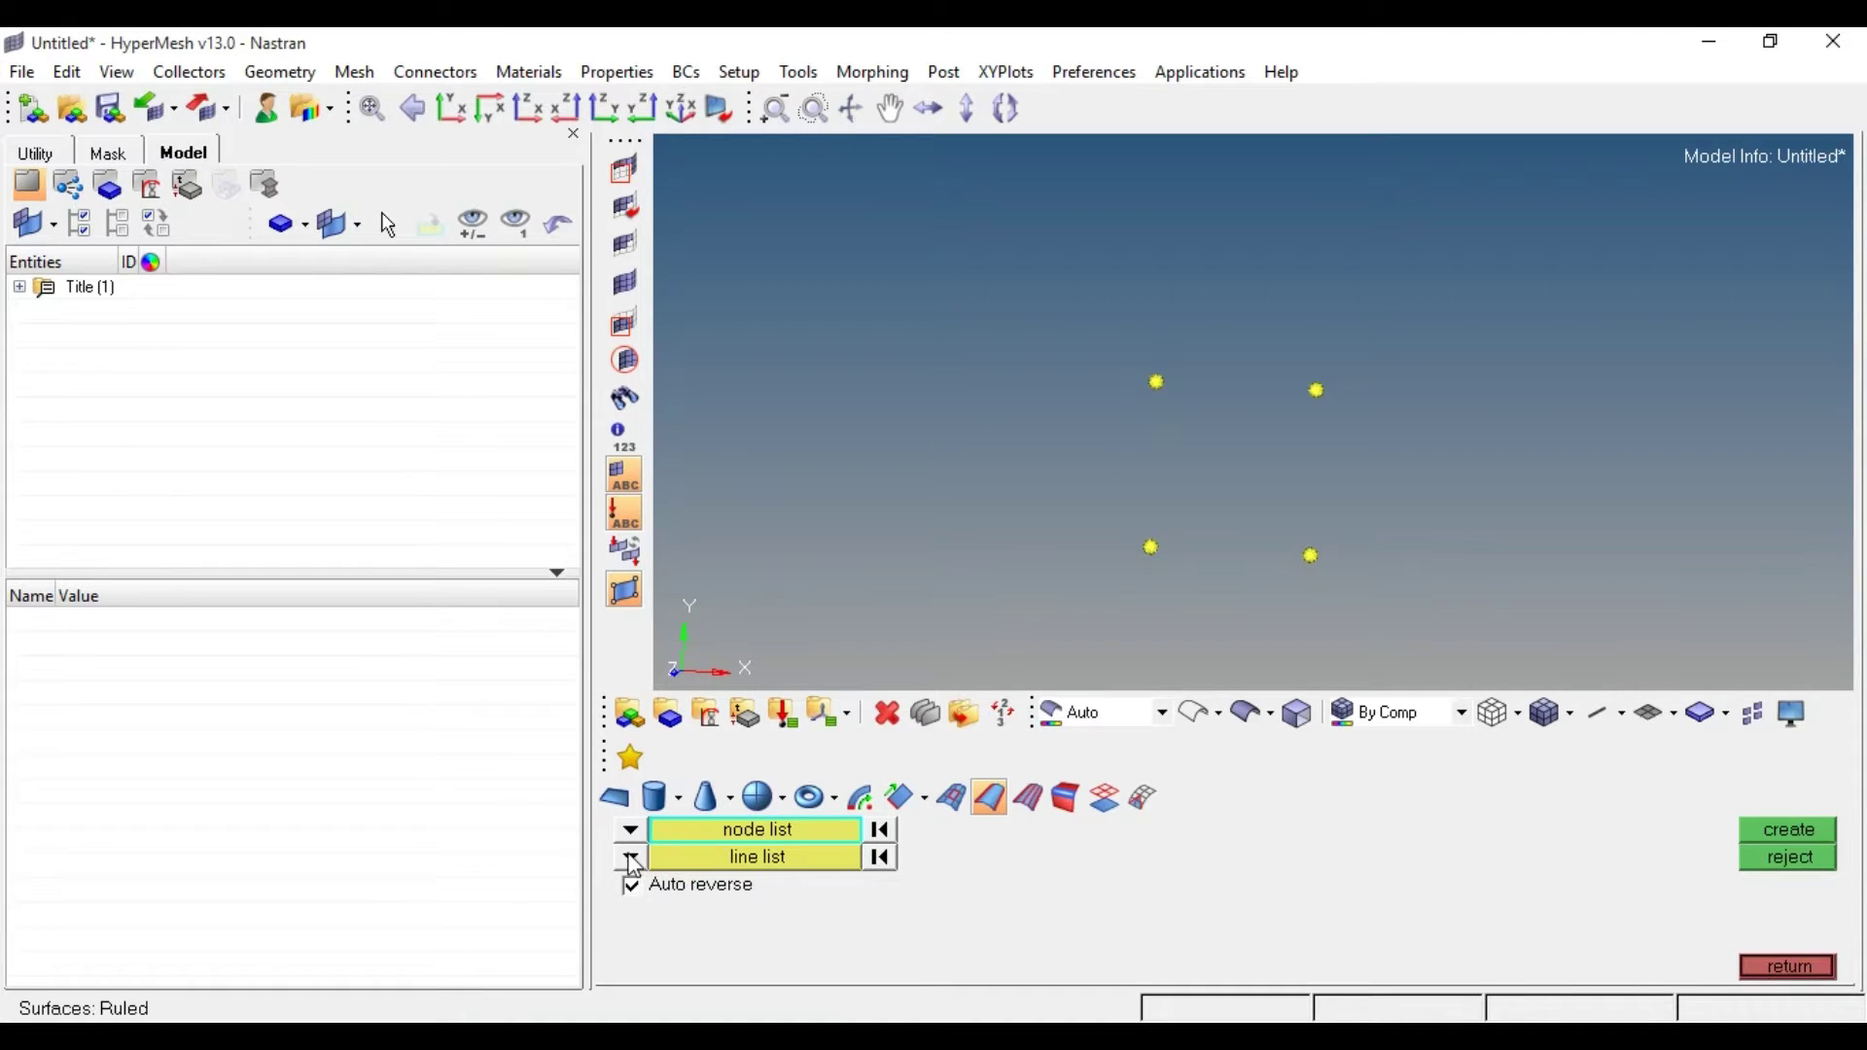
{"action": "left_click", "coordinate": [633, 860]}
{"action": "left_click", "coordinate": [680, 872]}
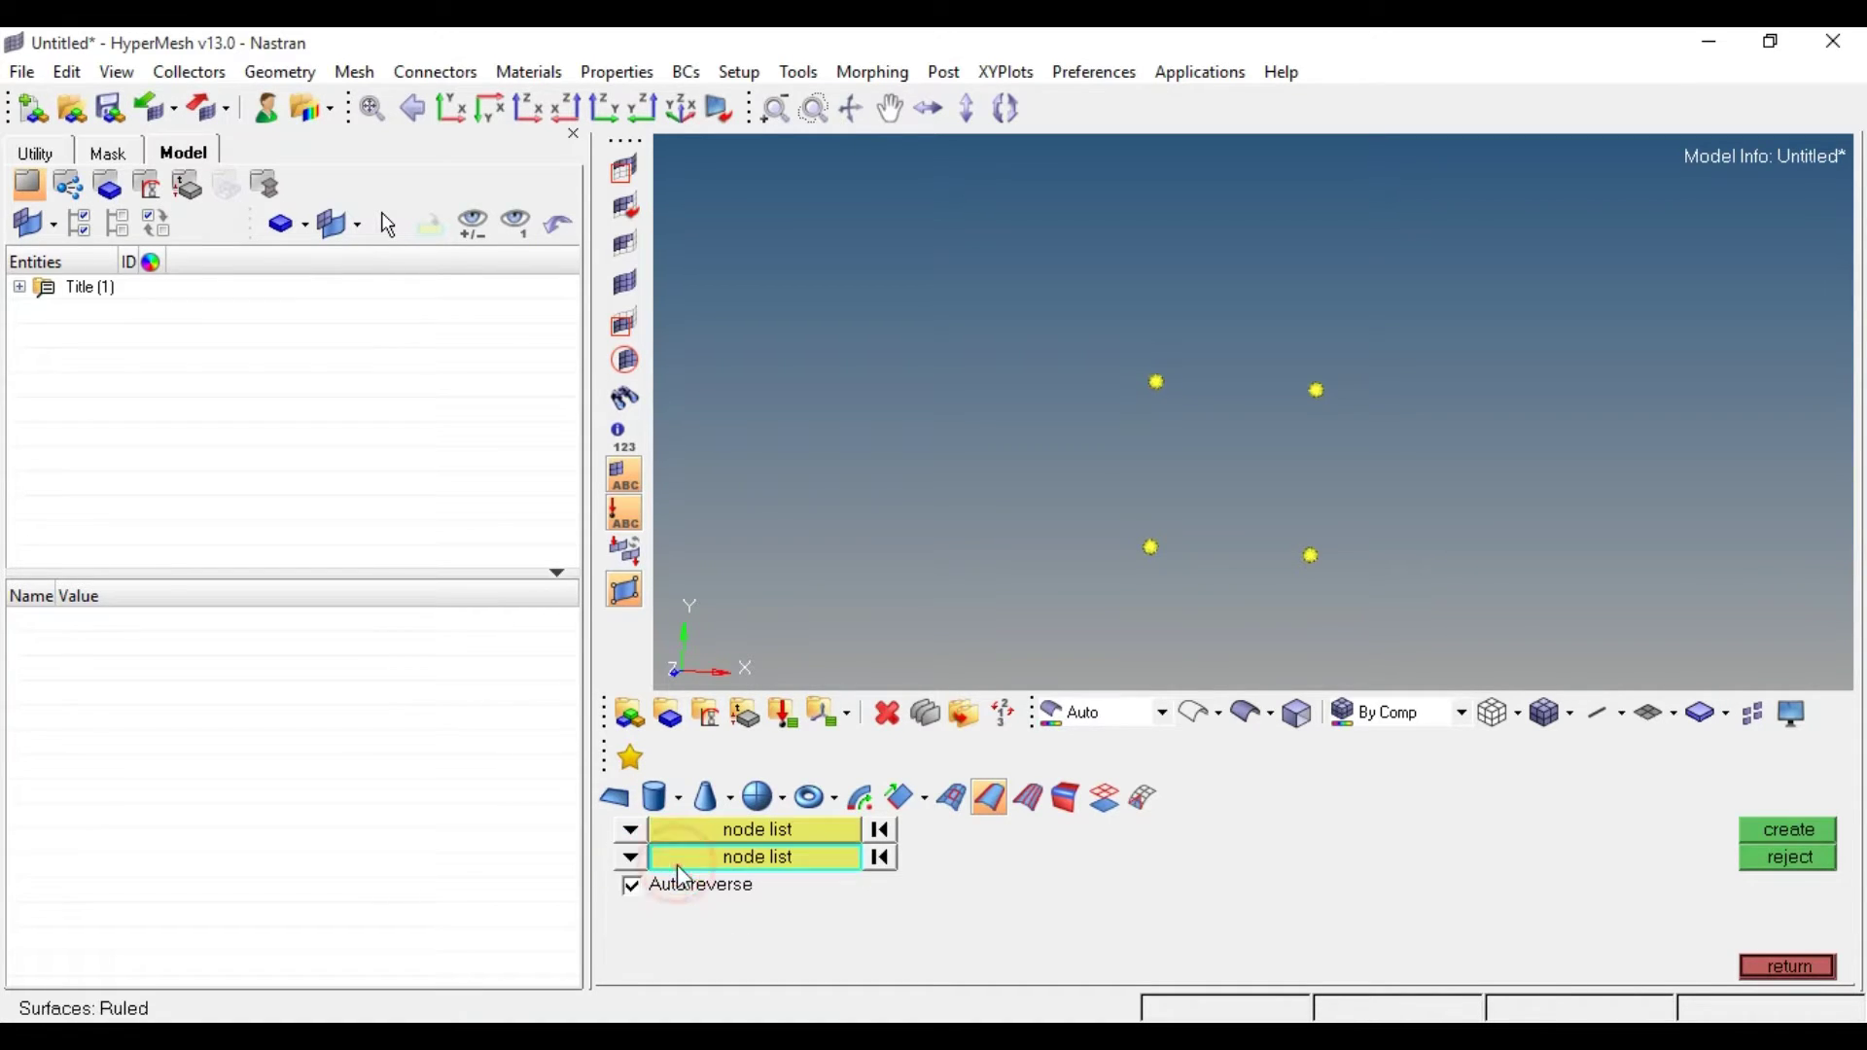
Create the Ruled surface from the two upper nodes to the two lower nodes, and display the geometry shaded.
{"action": "left_click", "coordinate": [746, 827]}
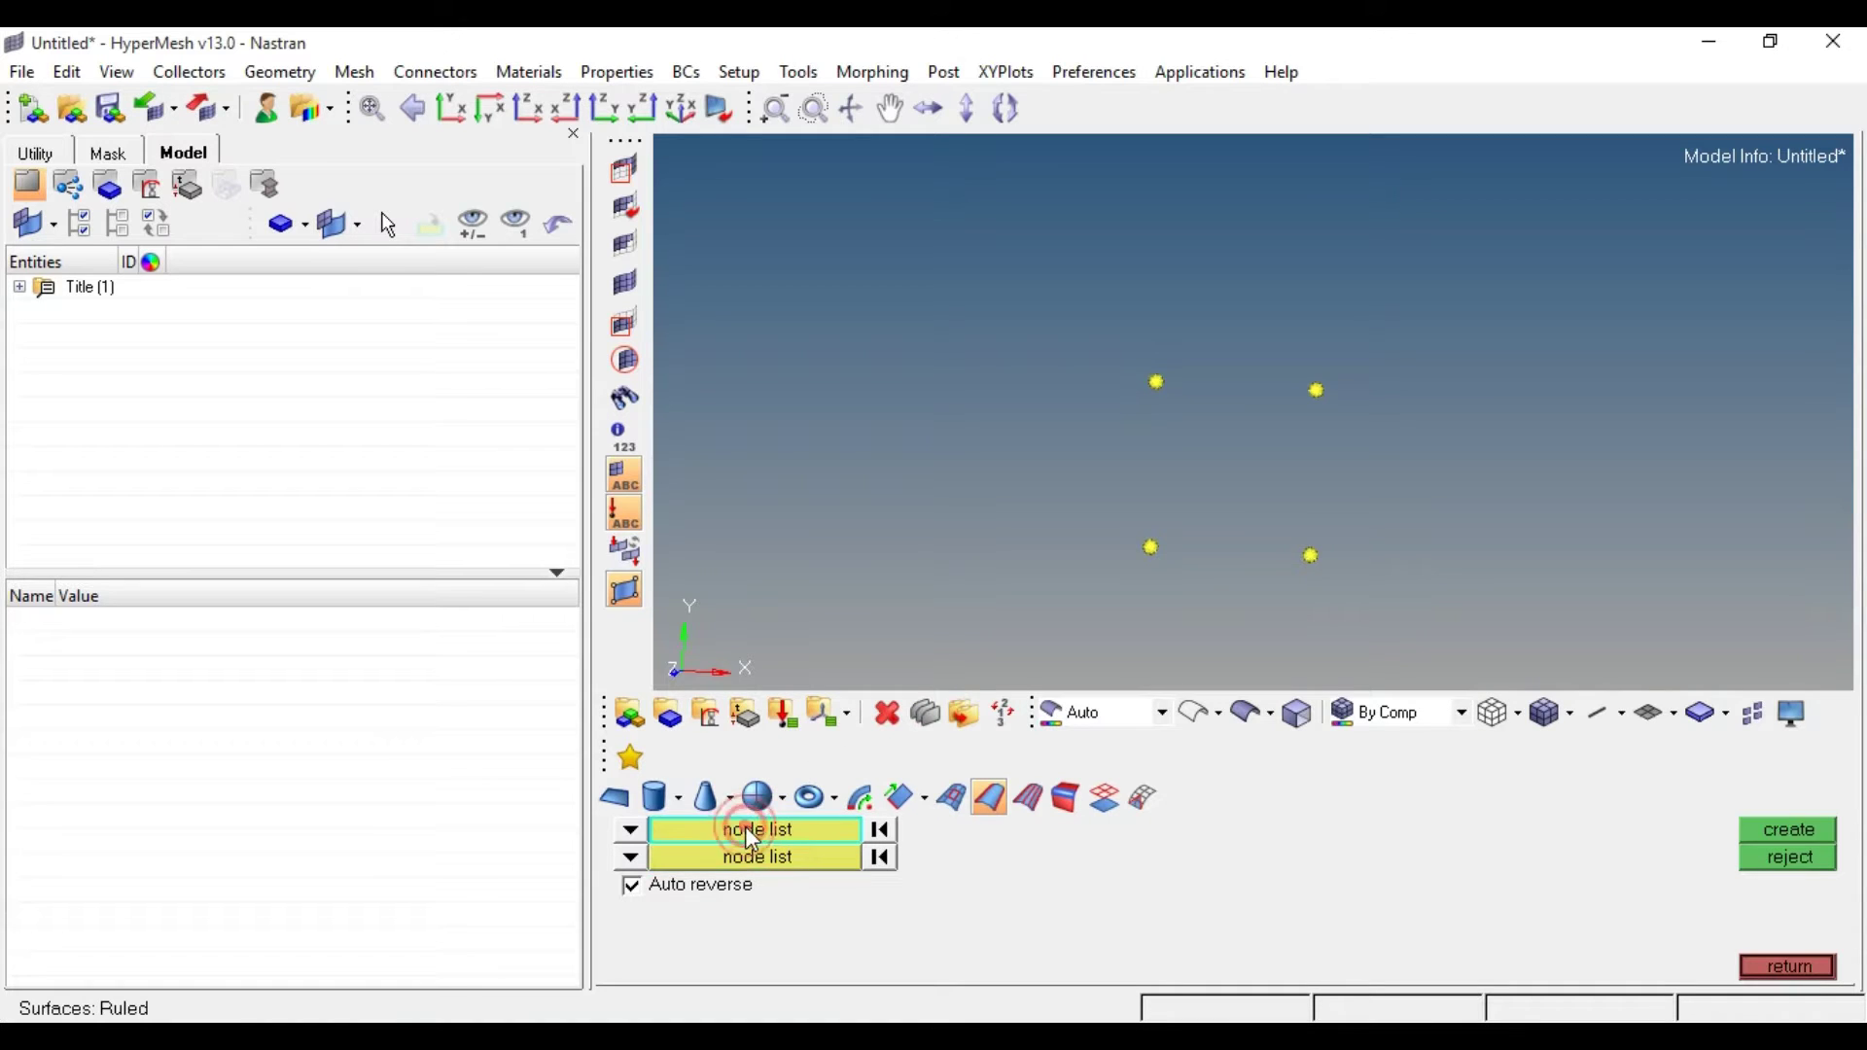
{"action": "left_click", "coordinate": [1158, 382]}
{"action": "left_click", "coordinate": [1317, 389]}
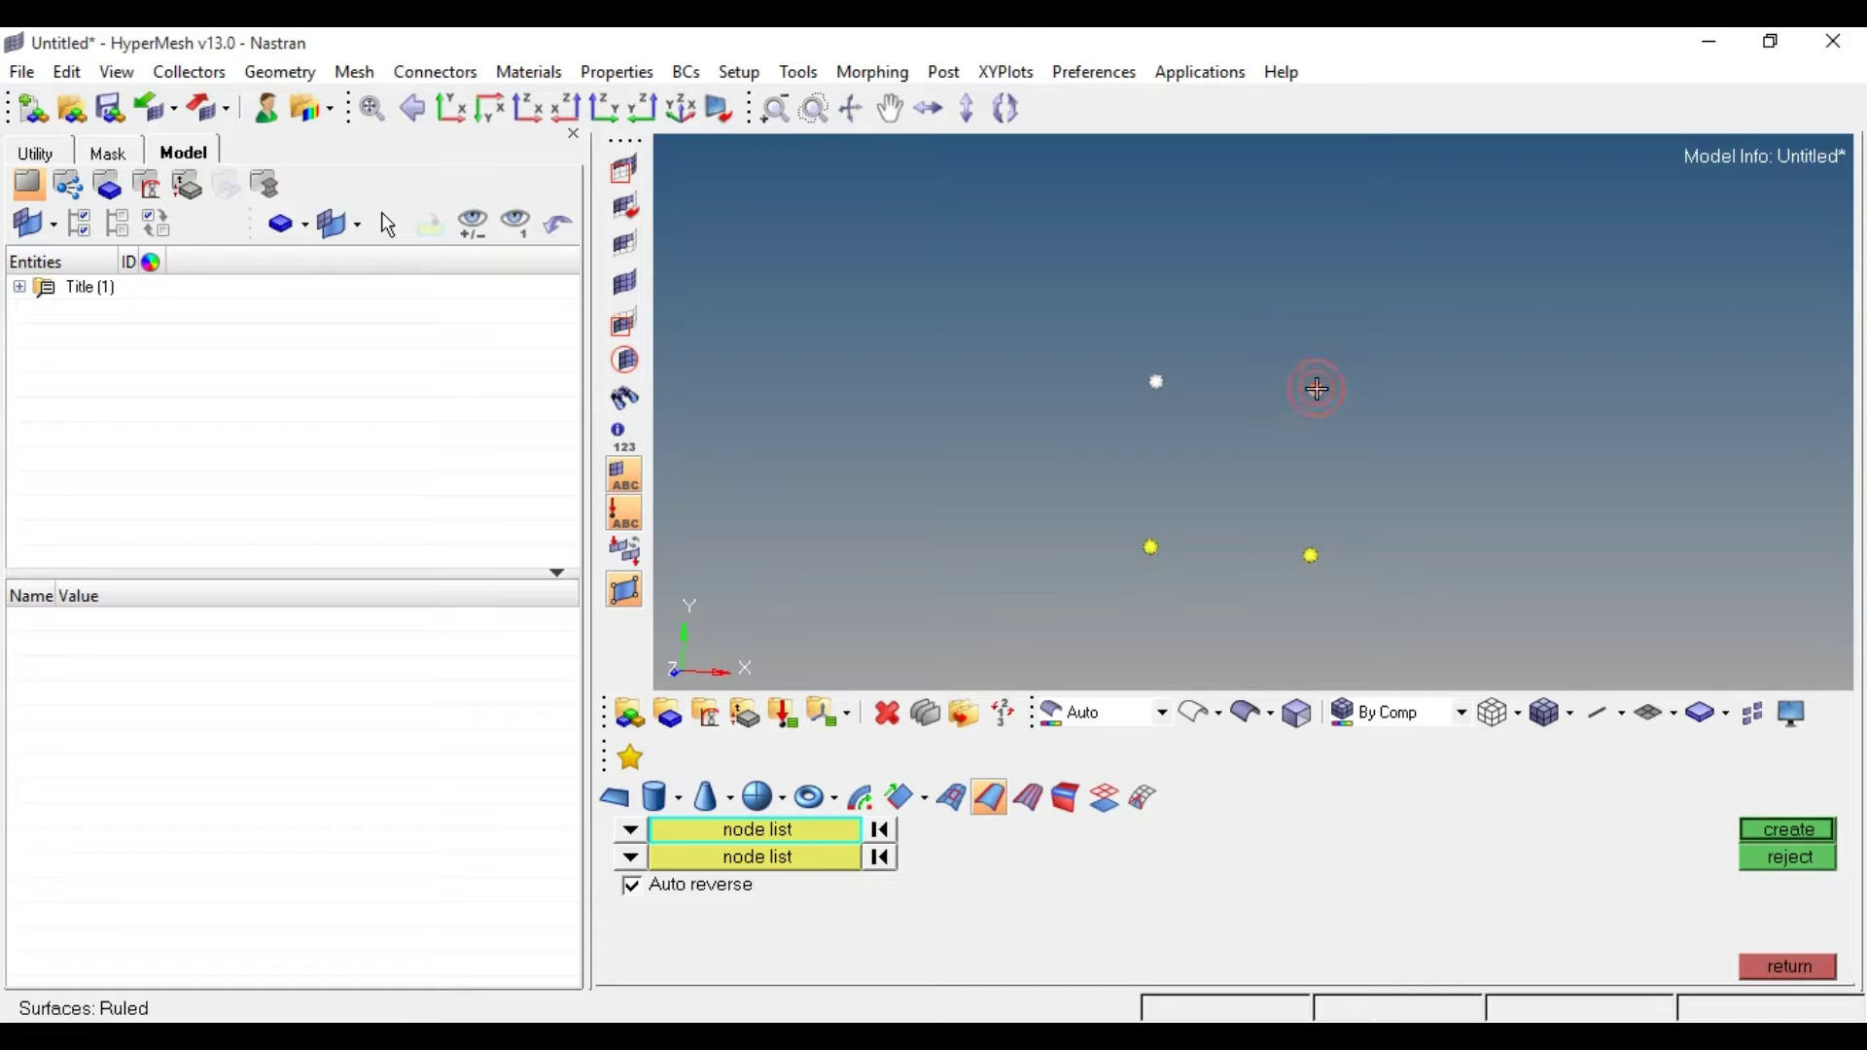
{"action": "left_click", "coordinate": [778, 858]}
{"action": "left_click", "coordinate": [1150, 546]}
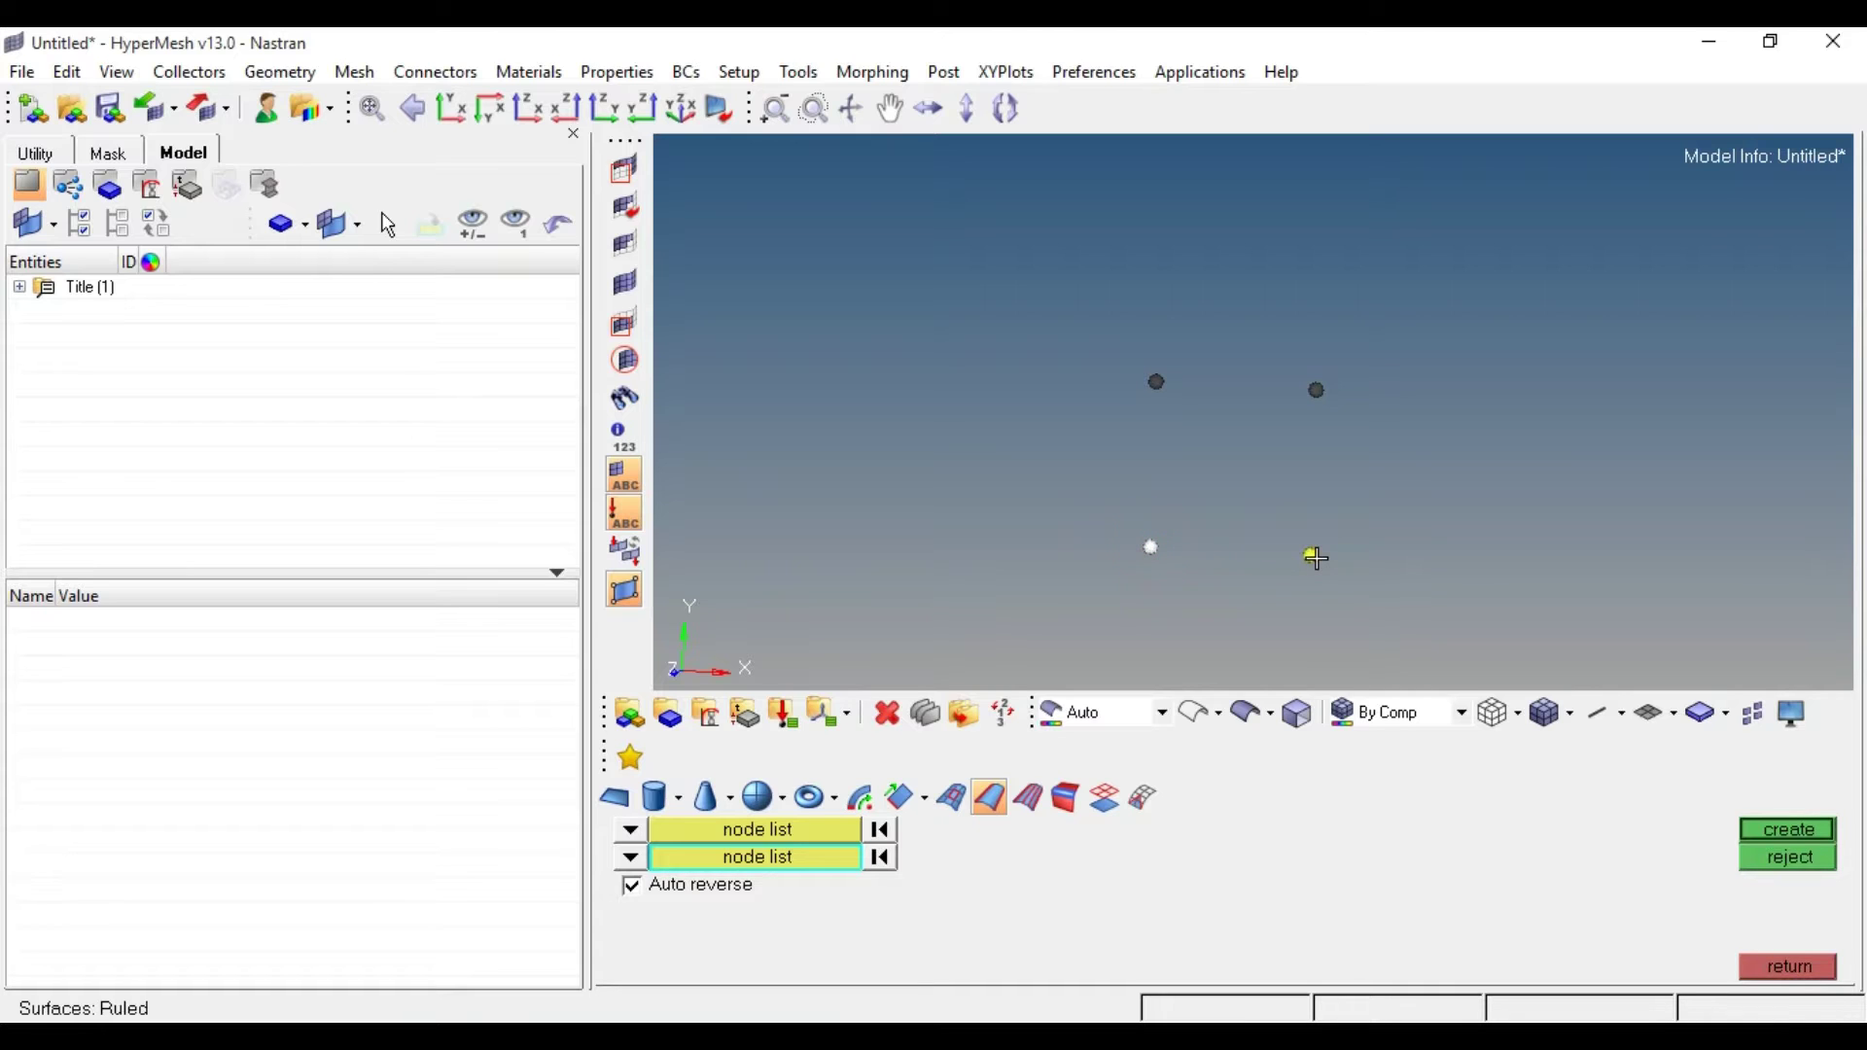
{"action": "left_click", "coordinate": [1315, 557]}
{"action": "left_click", "coordinate": [1755, 821]}
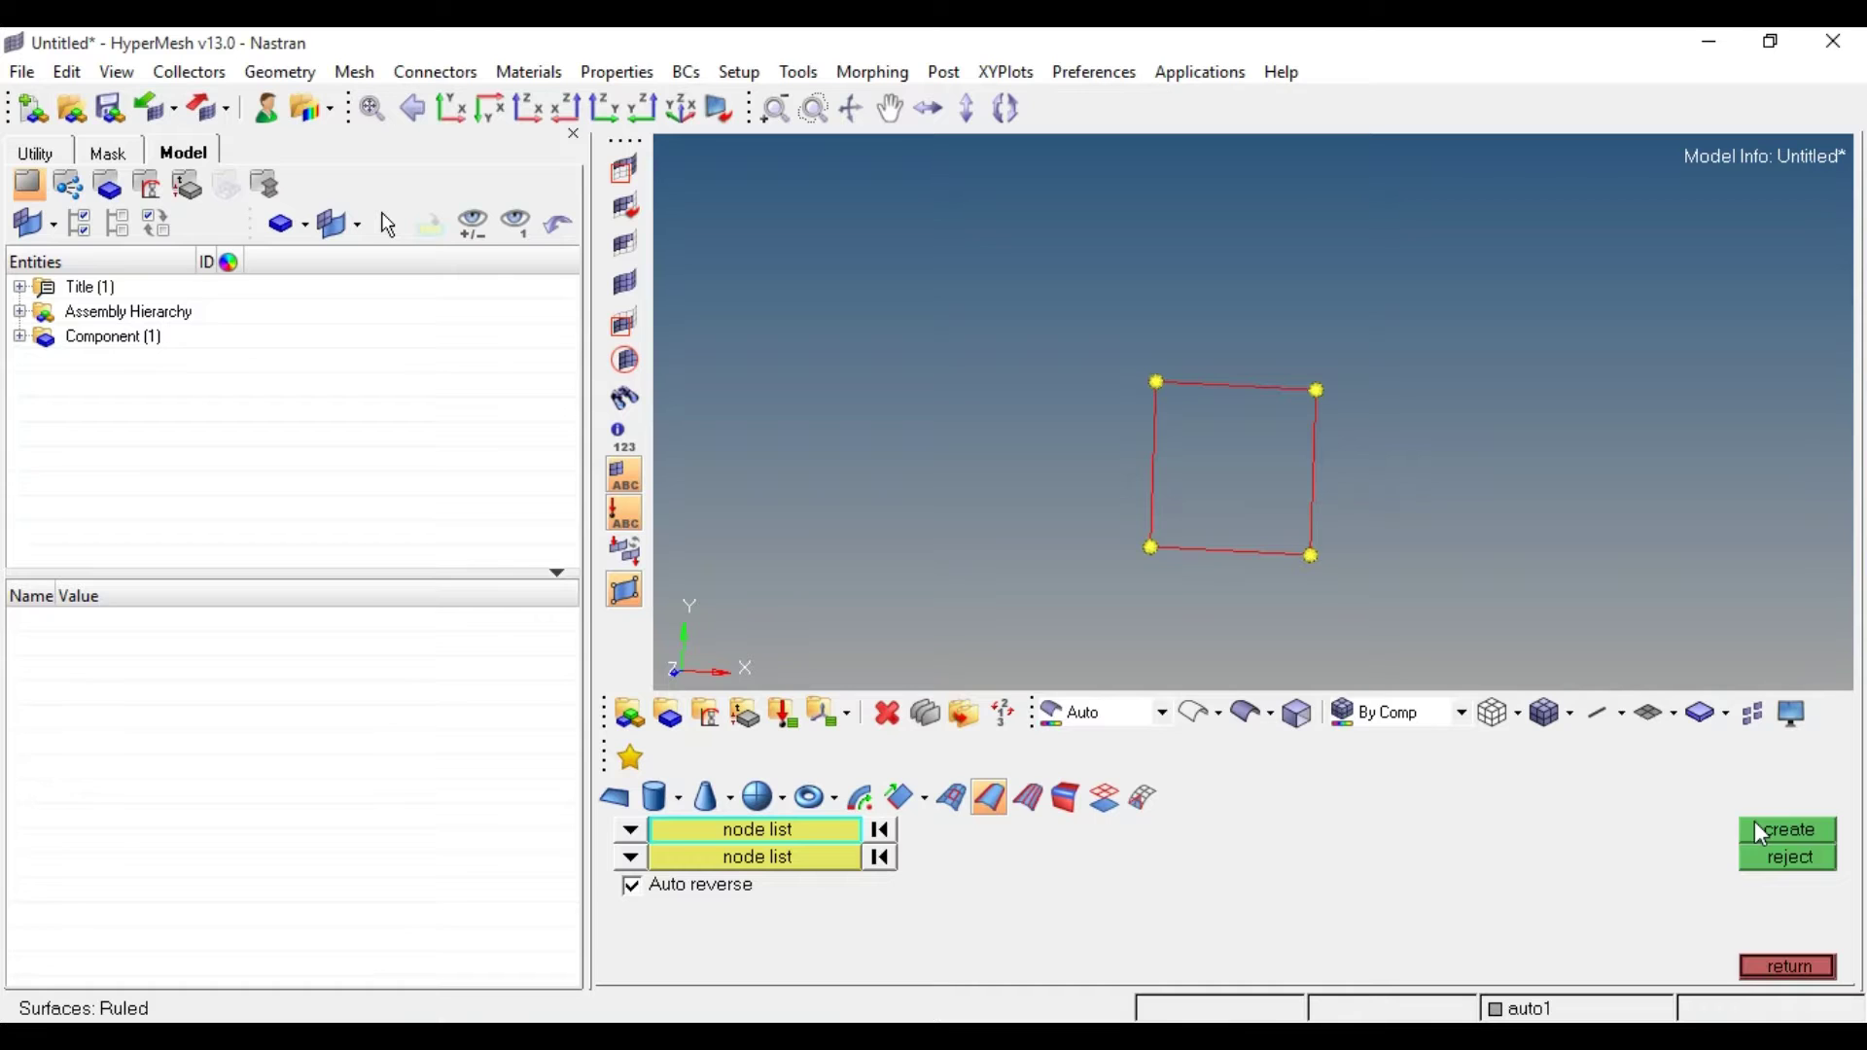
{"action": "left_click", "coordinate": [1247, 717]}
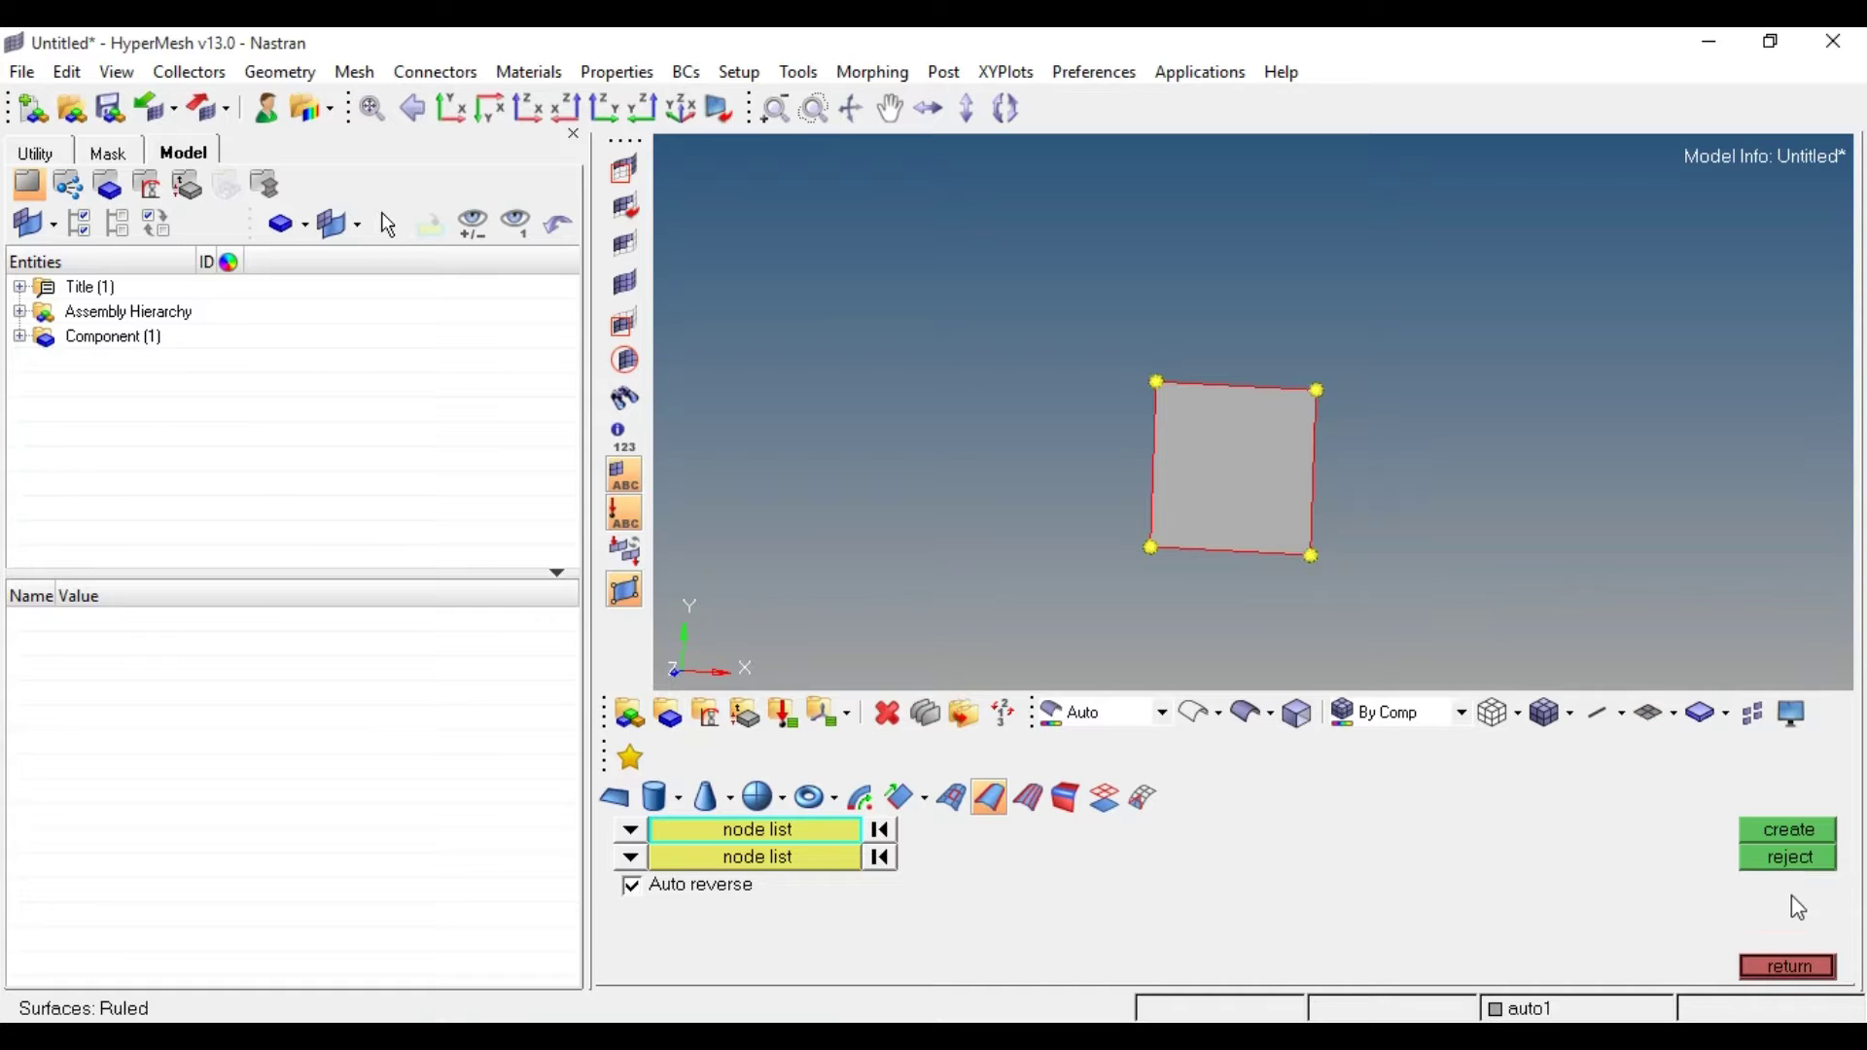
Look at the Skin surface tool, leave it, and set up node creation On Geometry with the Plane option.
{"action": "left_click", "coordinate": [1030, 801]}
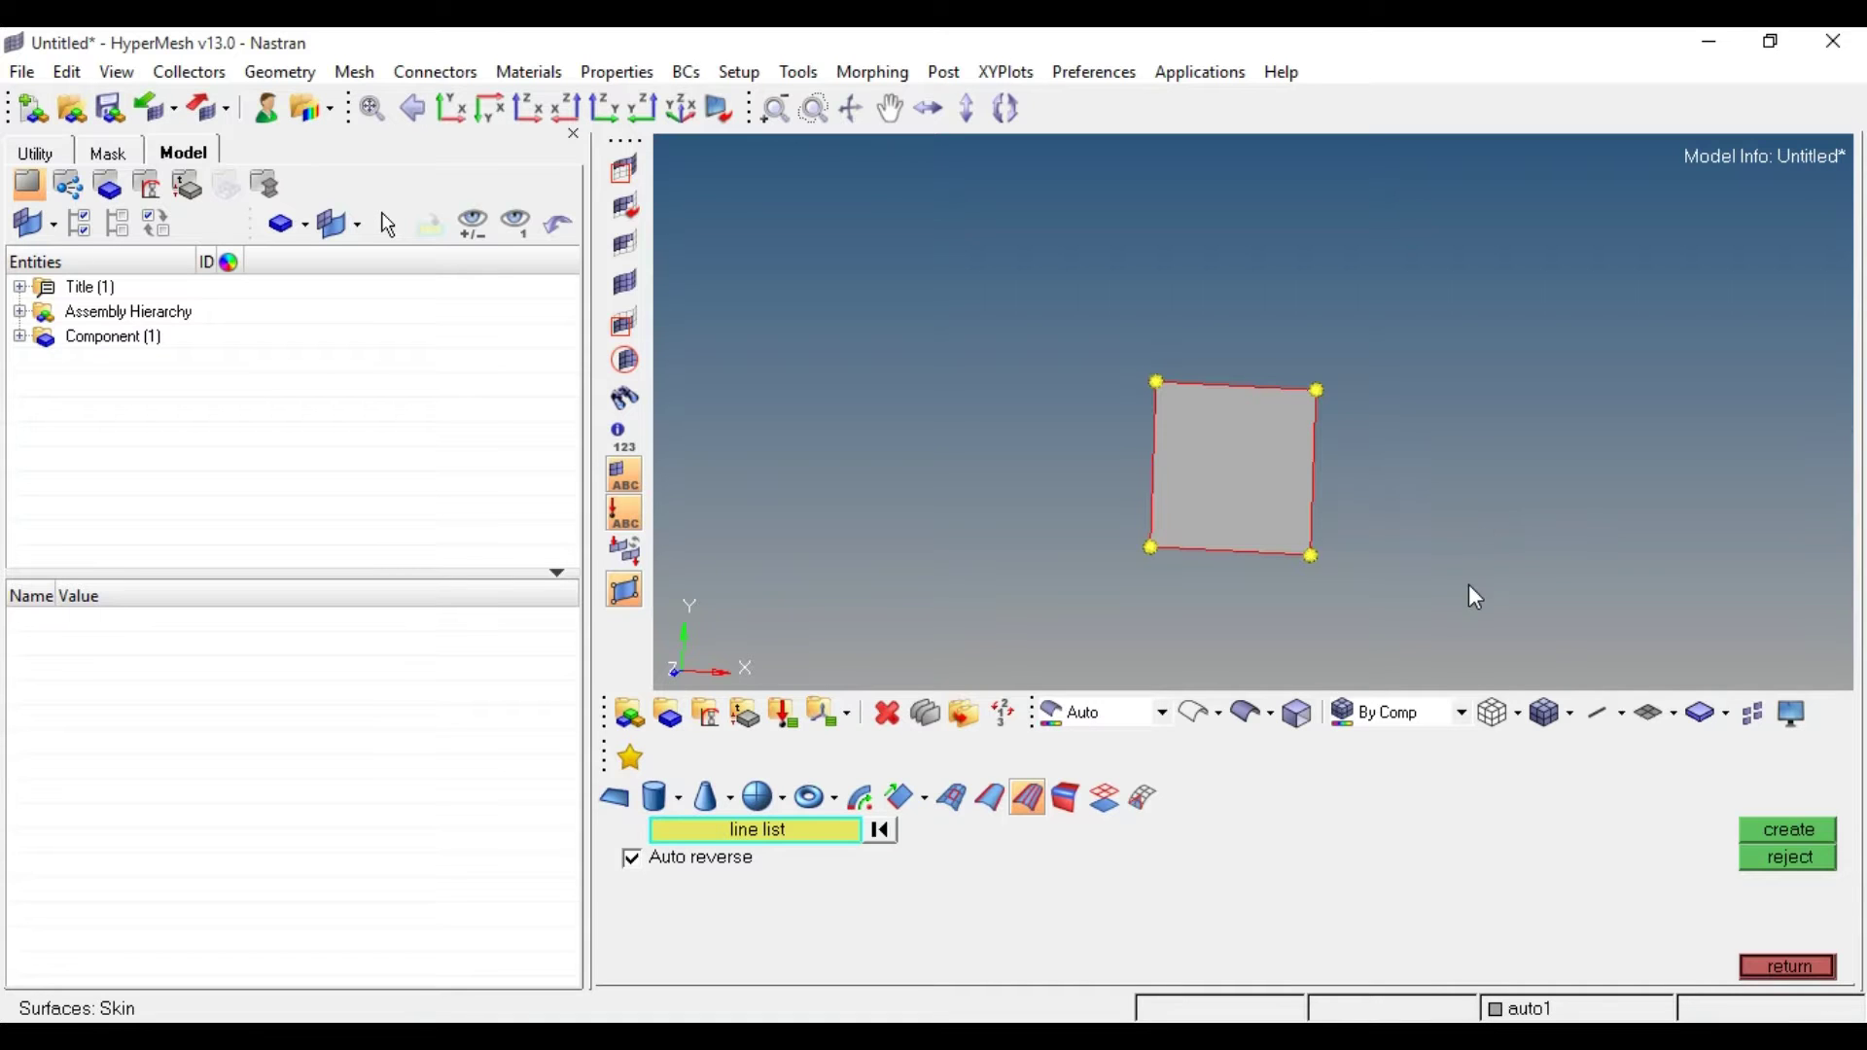
{"action": "left_click", "coordinate": [1788, 967]}
{"action": "left_click", "coordinate": [787, 803]}
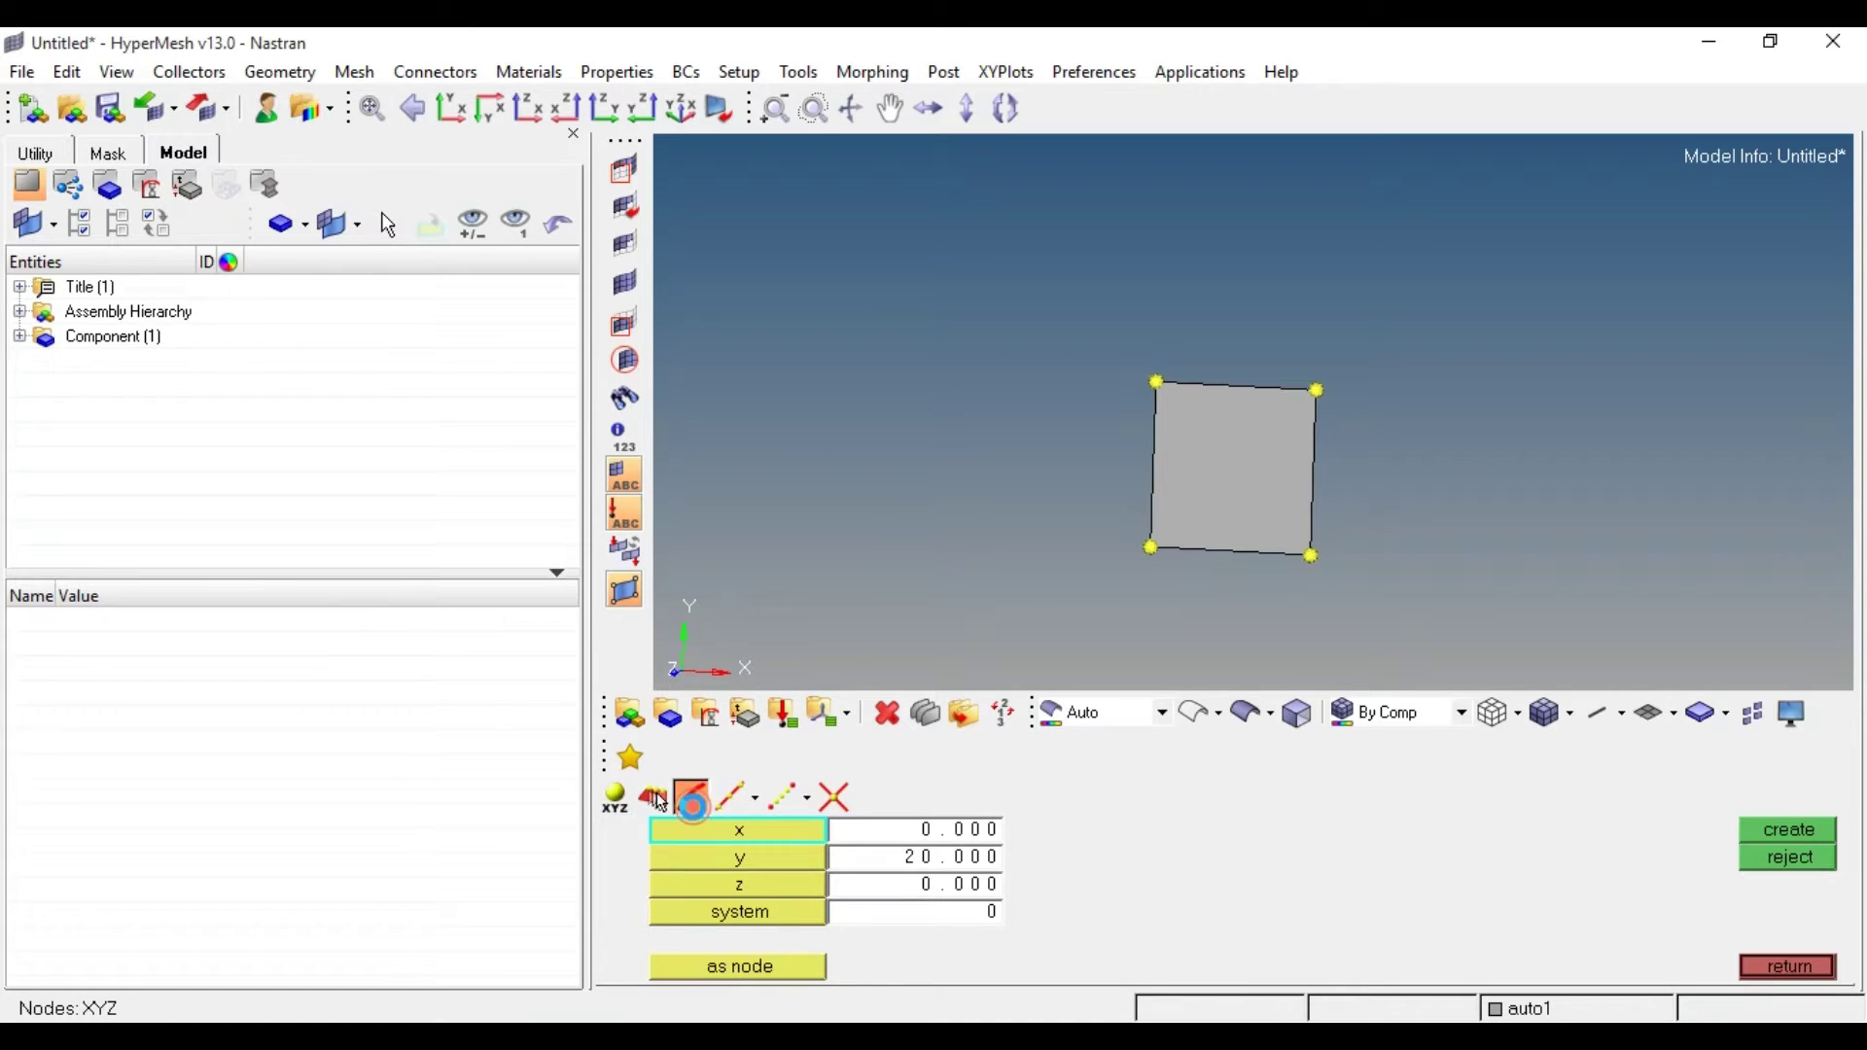
{"action": "left_click", "coordinate": [693, 801]}
{"action": "left_click", "coordinate": [631, 831]}
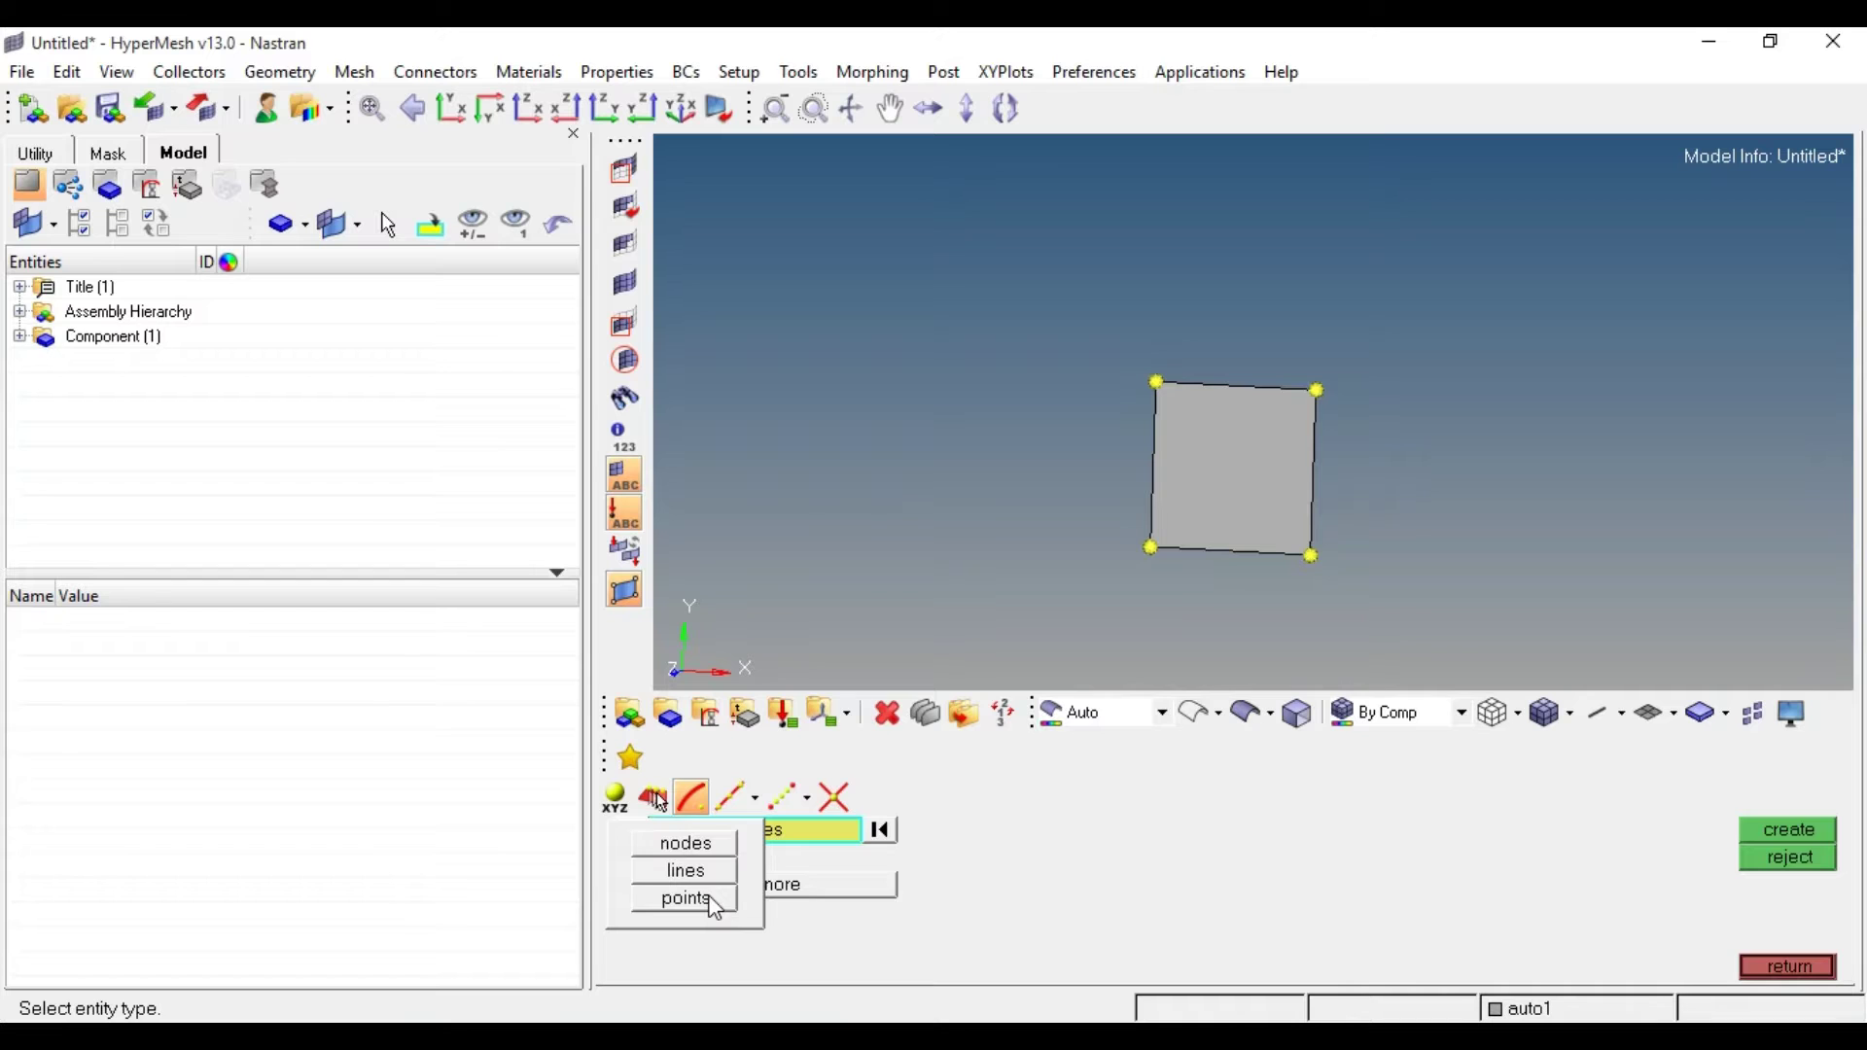
{"action": "left_click", "coordinate": [657, 803]}
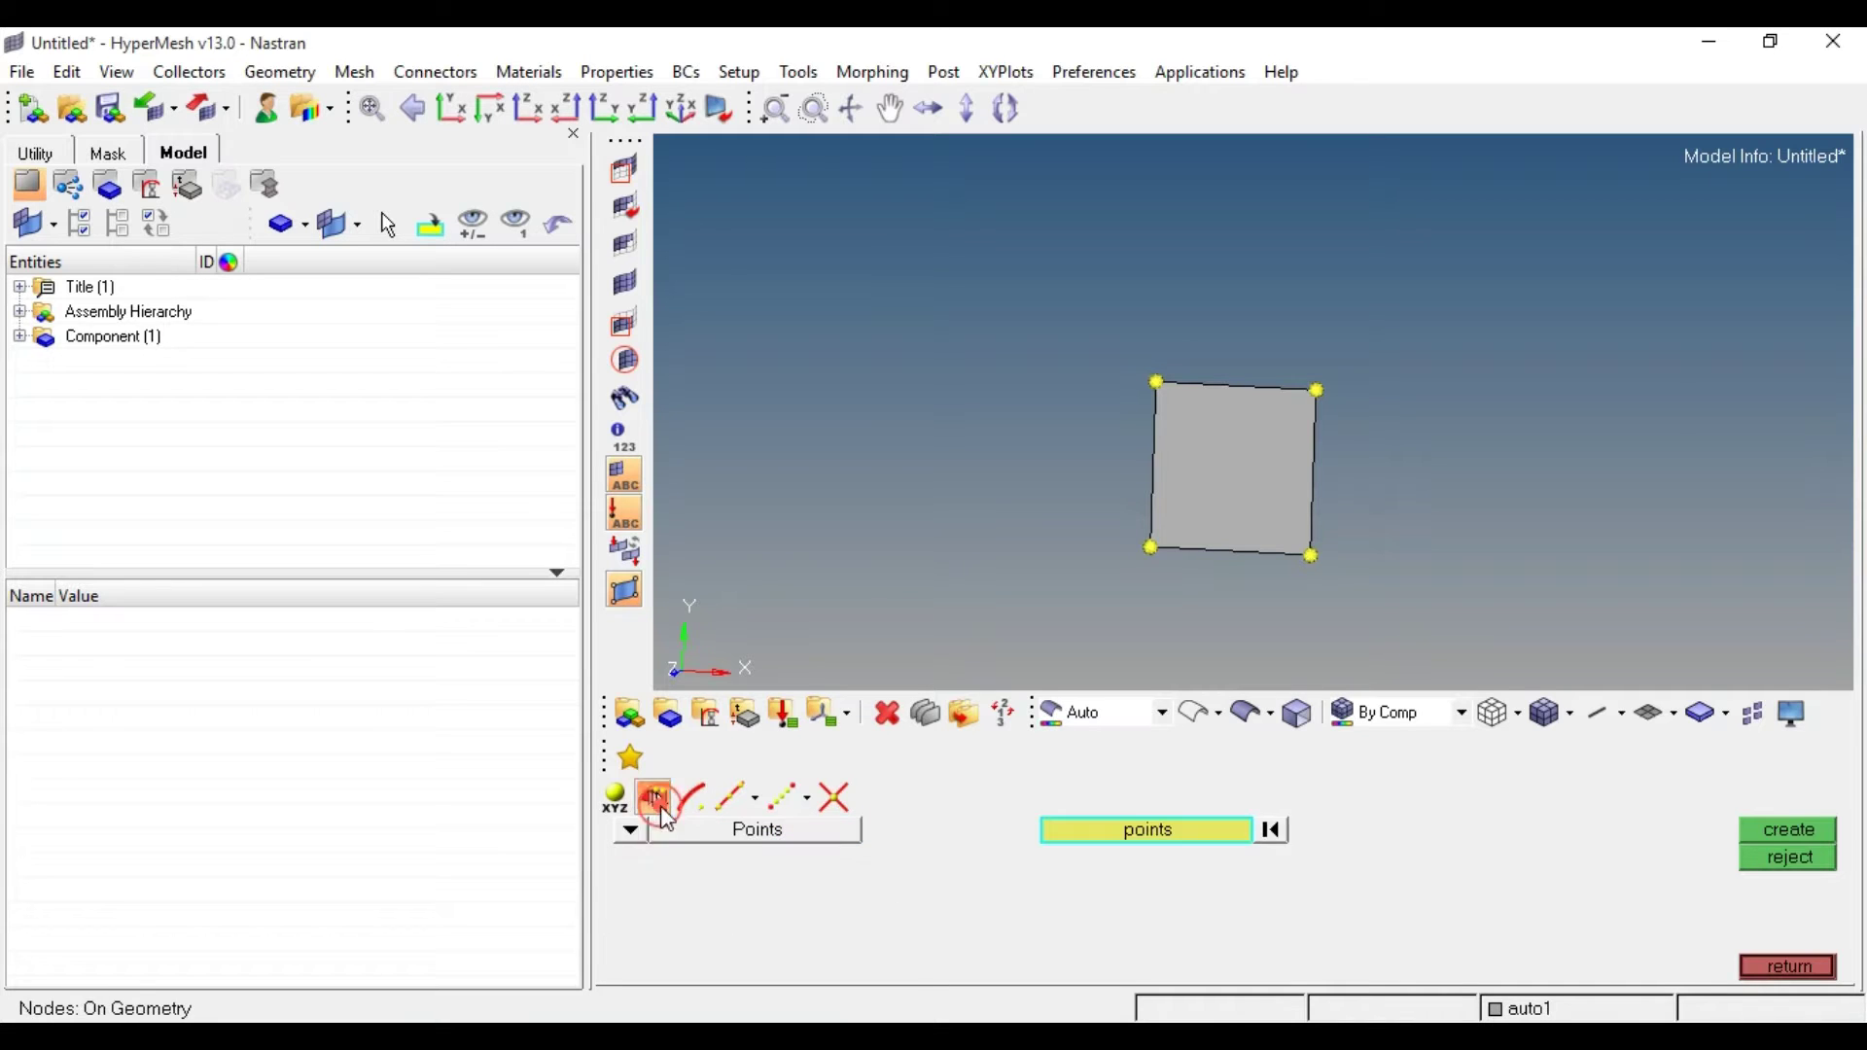
{"action": "left_click", "coordinate": [631, 834]}
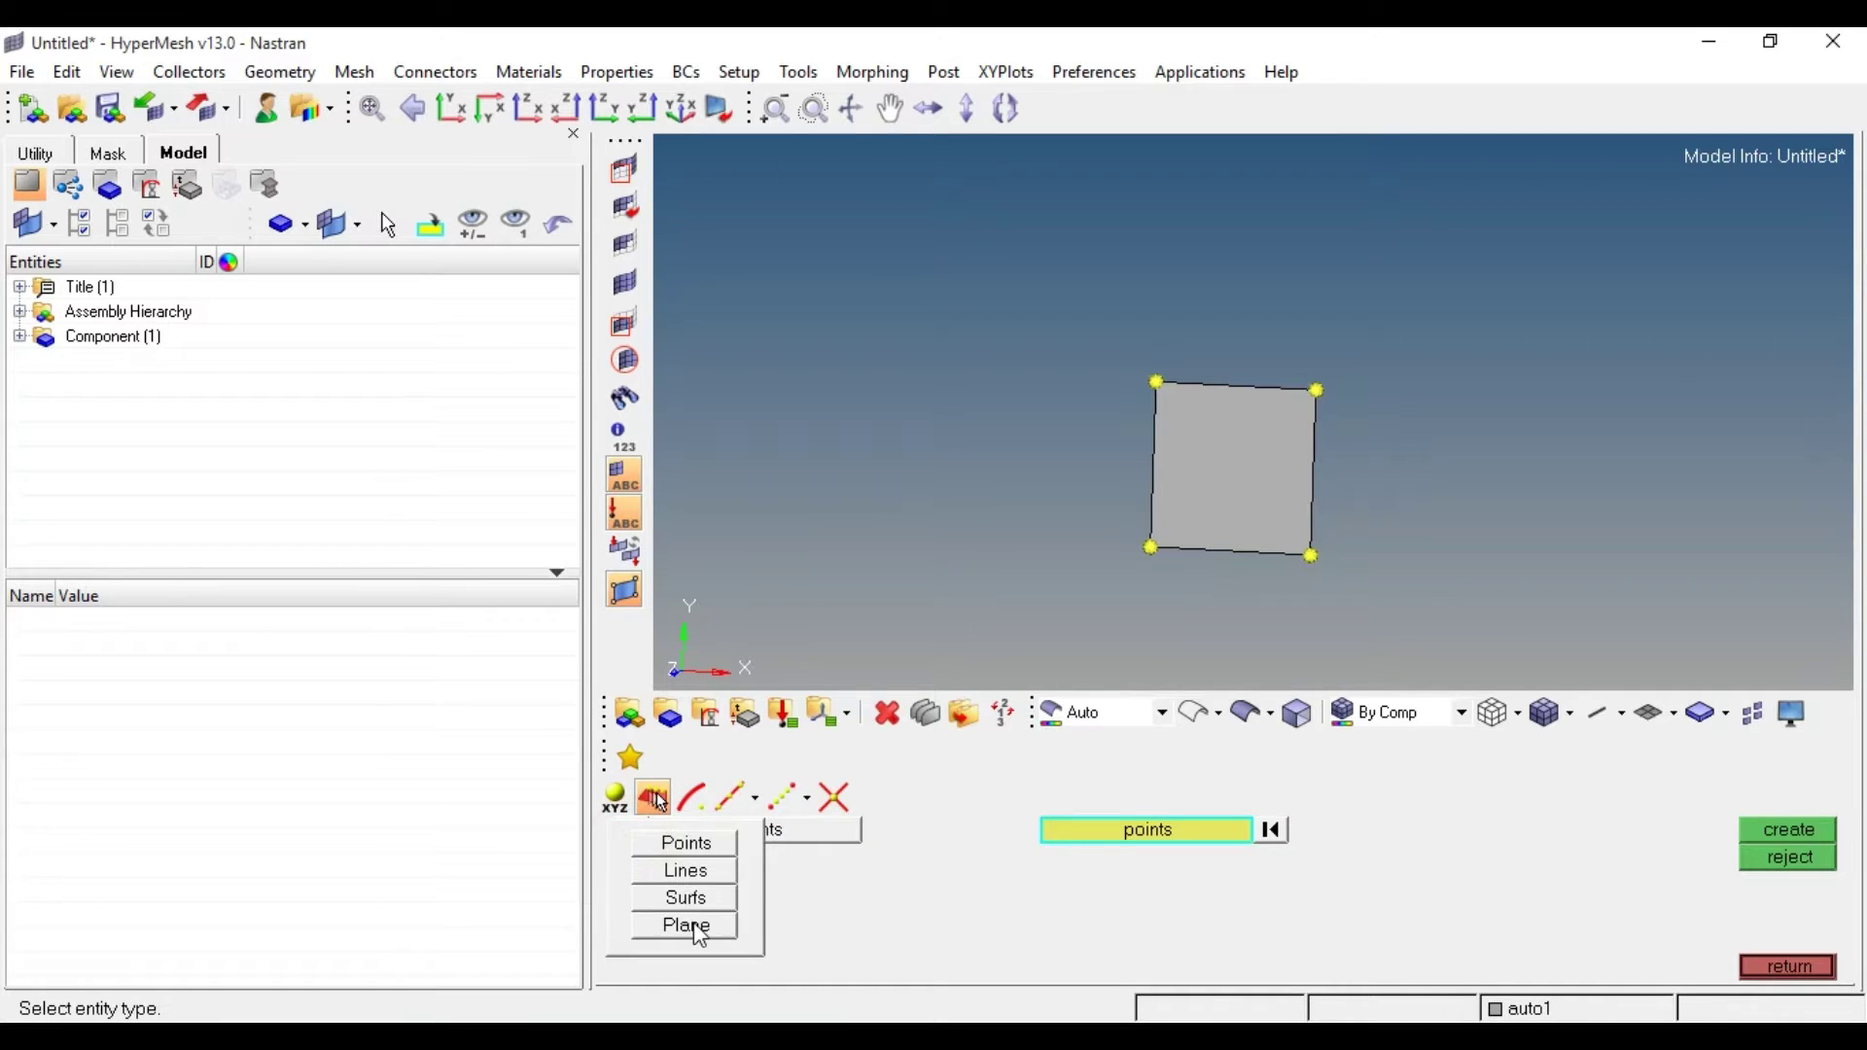
{"action": "left_click", "coordinate": [692, 922]}
Define the node plane by the square's lower left, lower right and upper right corner nodes, and start node placement.
{"action": "left_click", "coordinate": [1223, 473]}
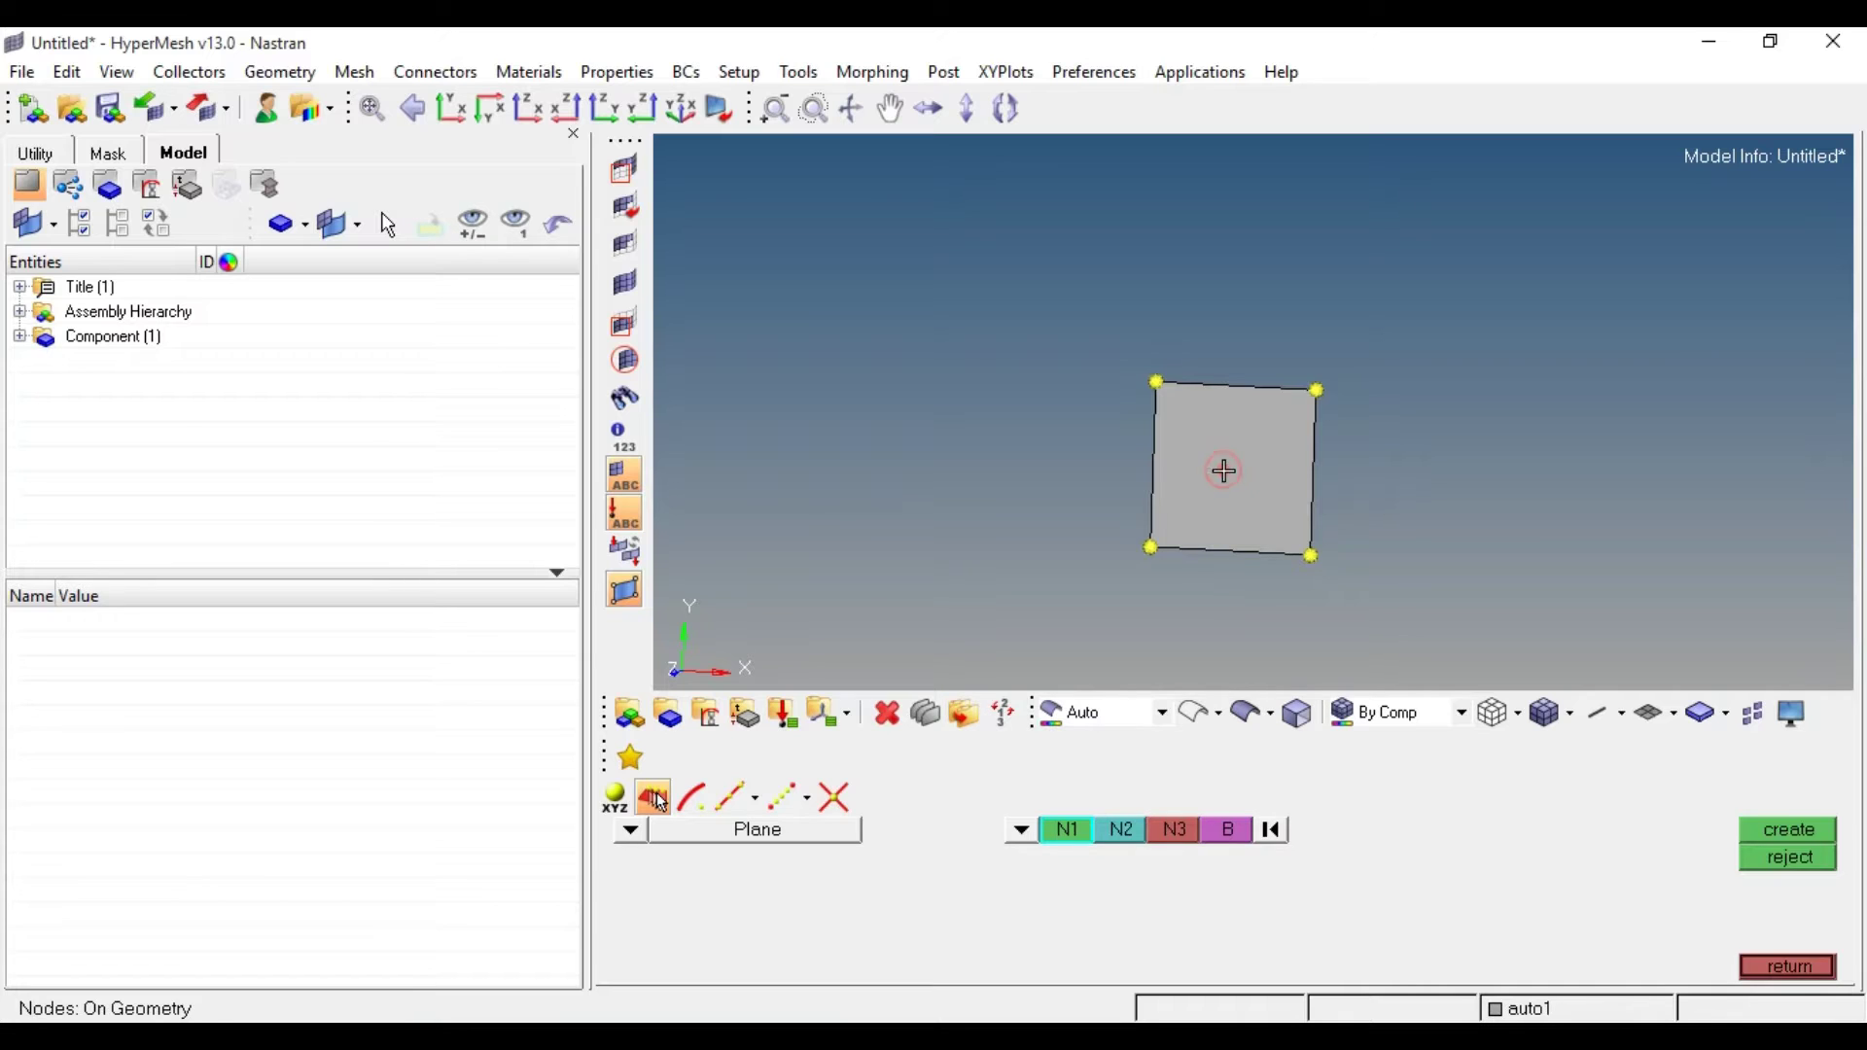
{"action": "left_click", "coordinate": [1148, 547]}
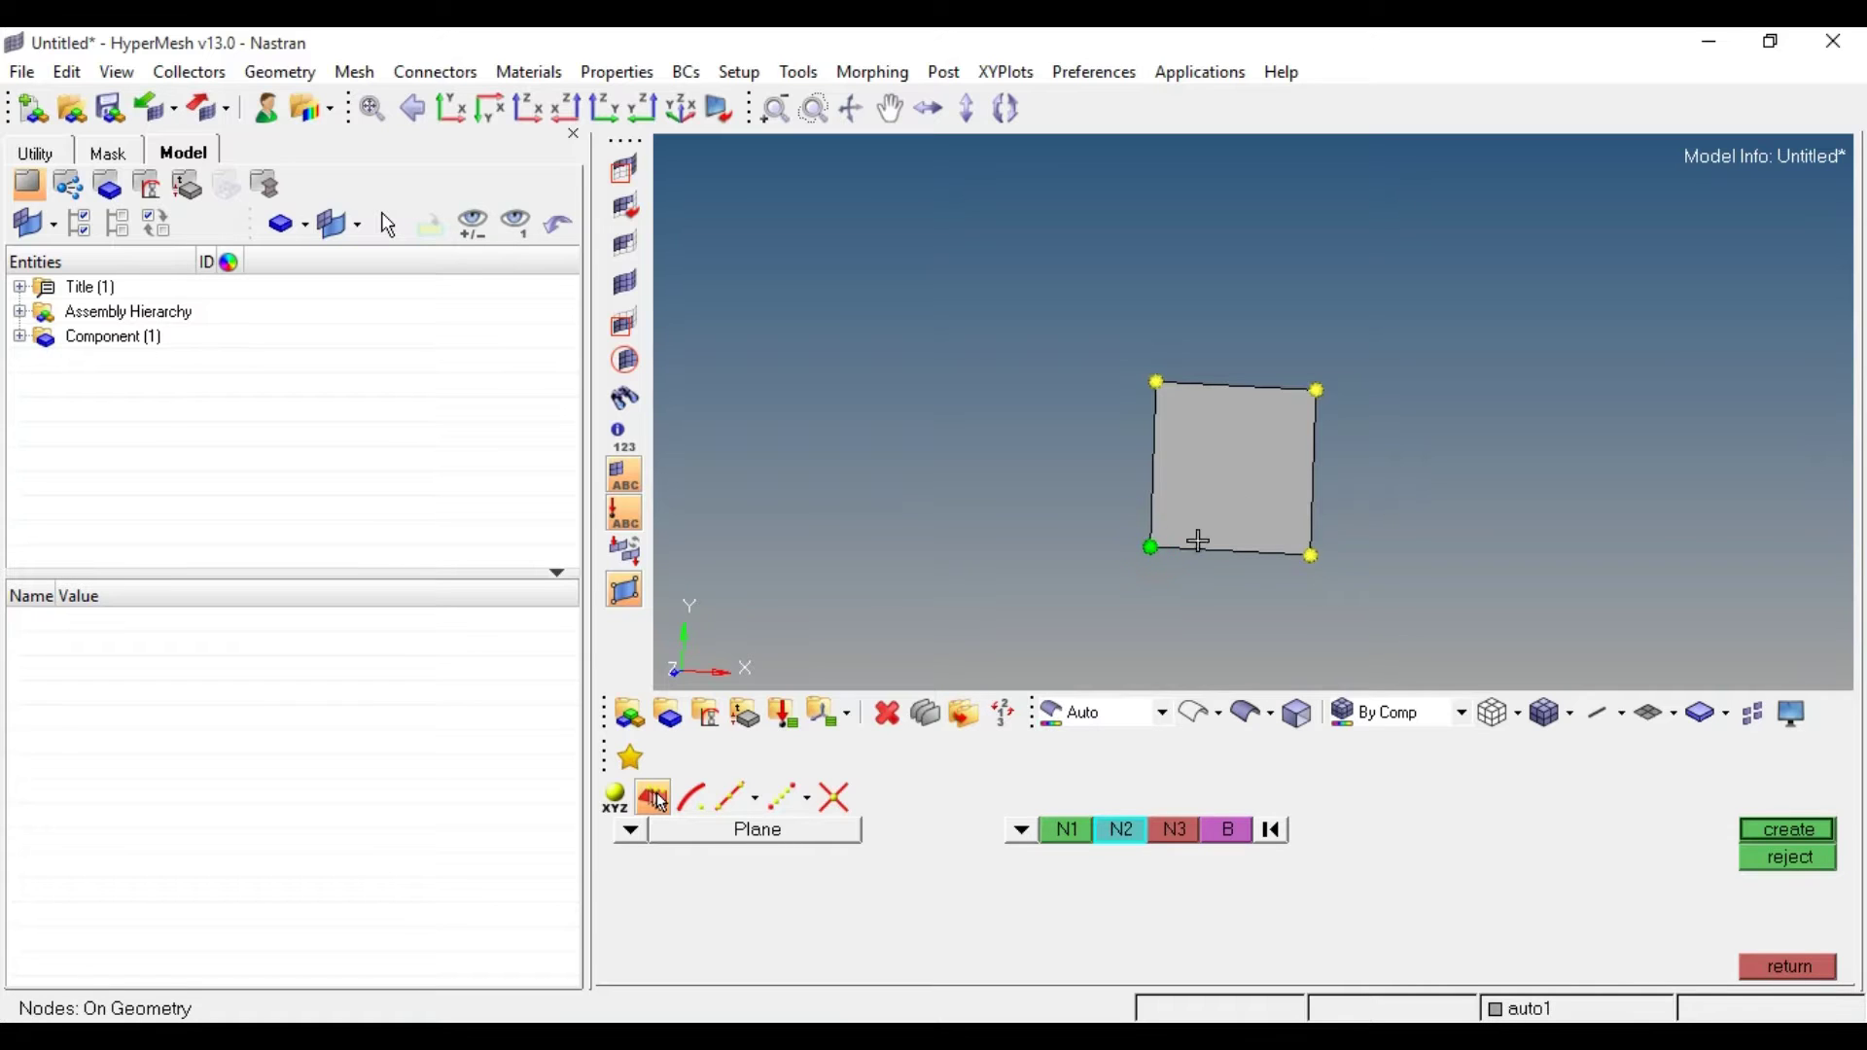
{"action": "left_click", "coordinate": [1311, 555]}
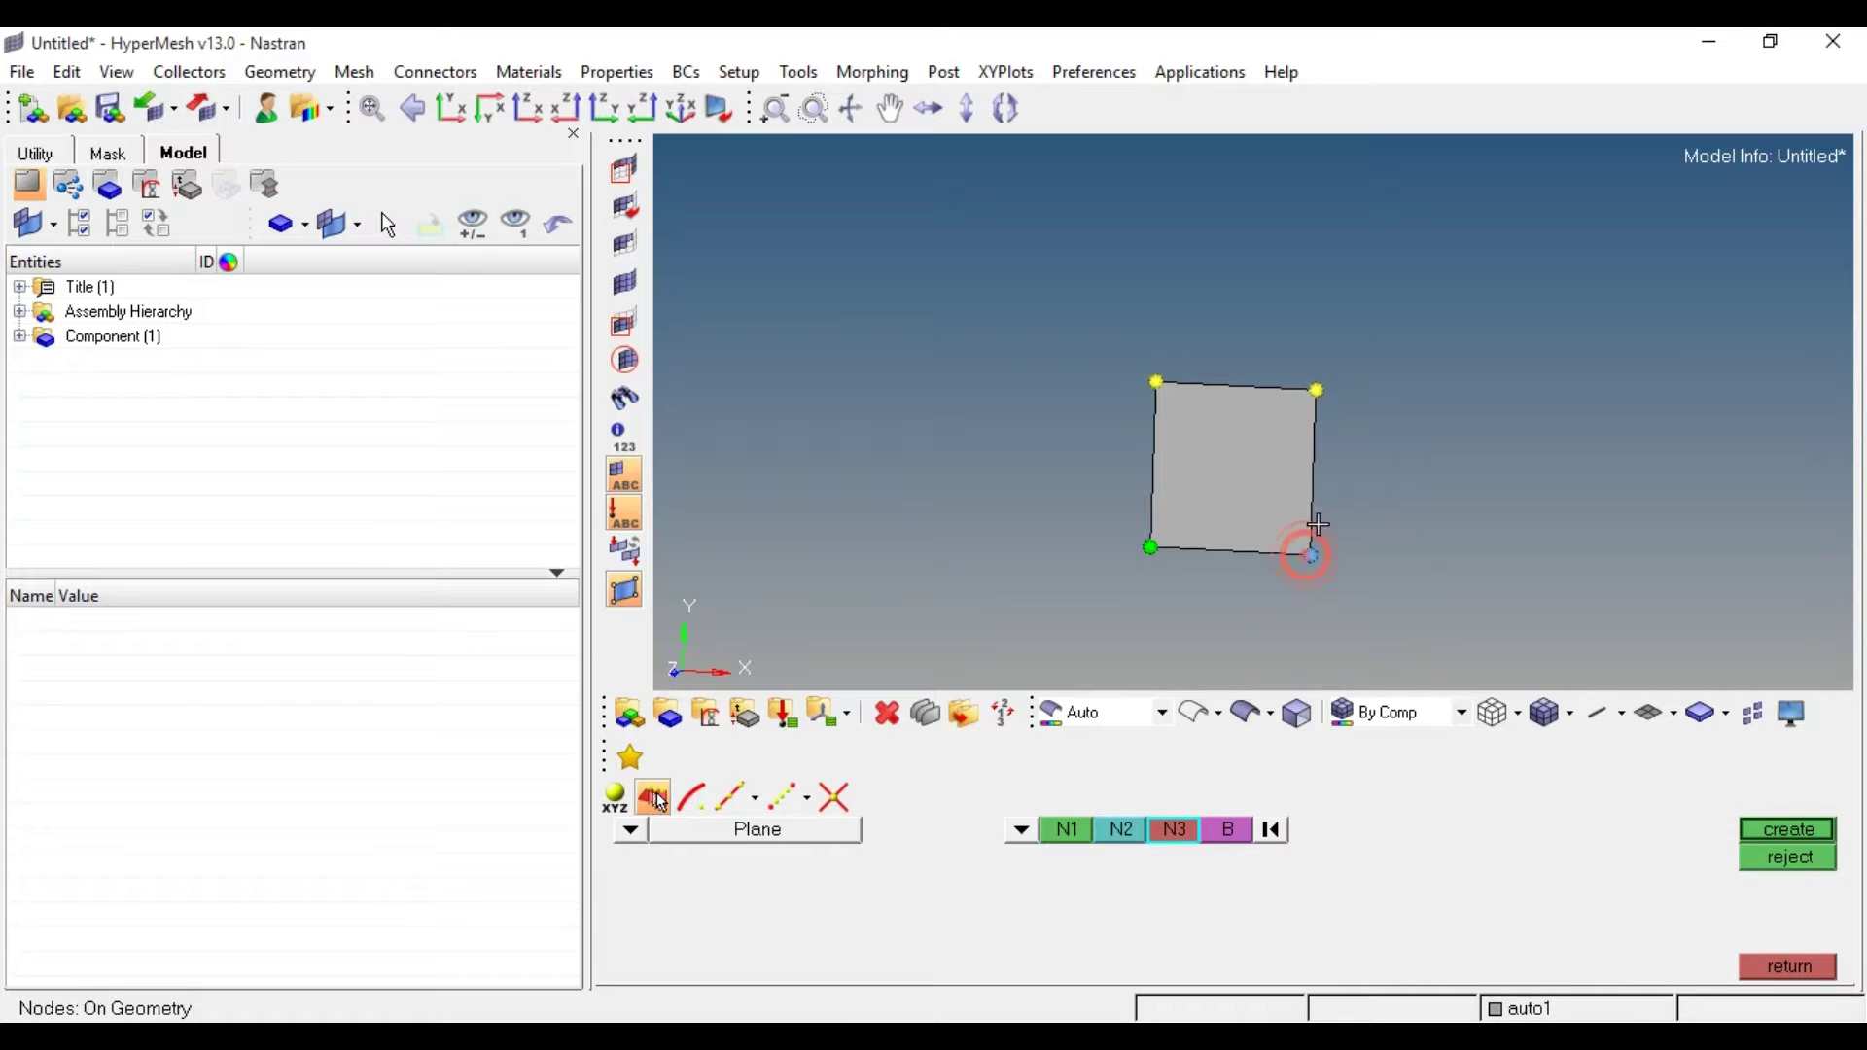
{"action": "left_click", "coordinate": [1317, 390]}
{"action": "left_click", "coordinate": [1283, 435]}
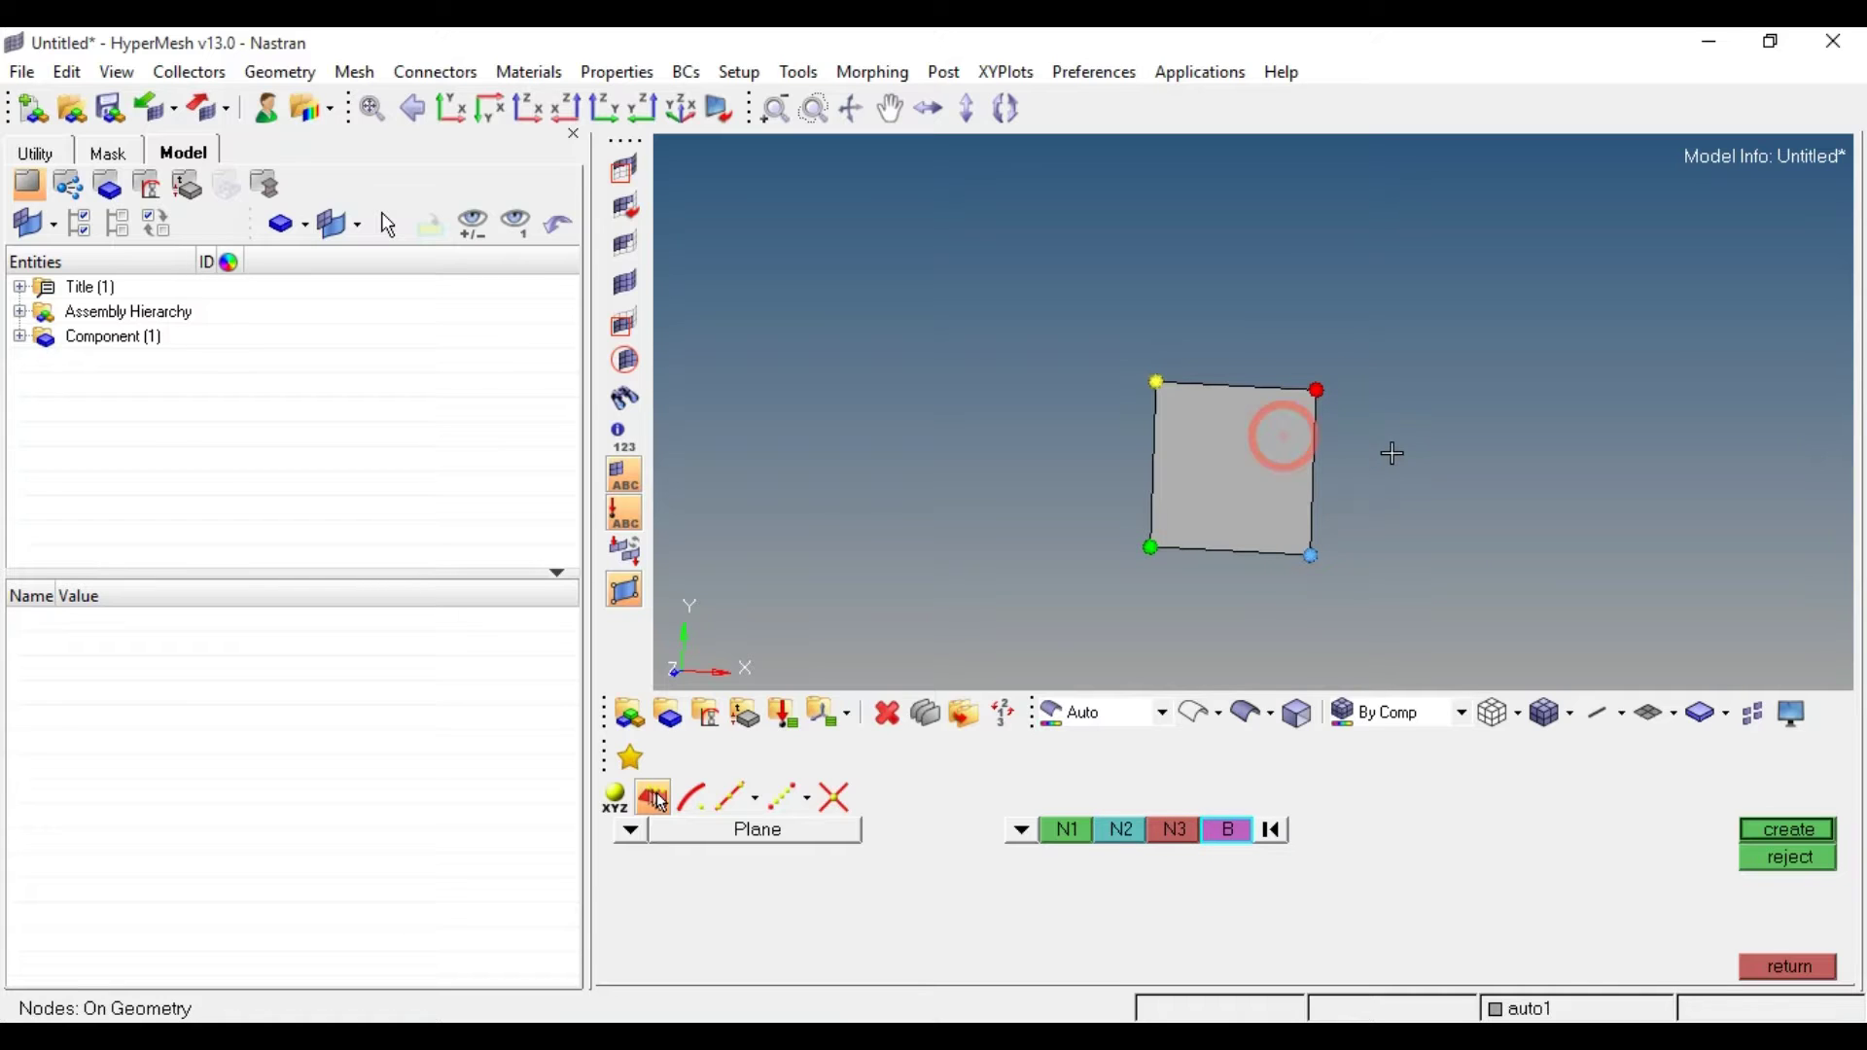
{"action": "left_click", "coordinate": [1261, 481]}
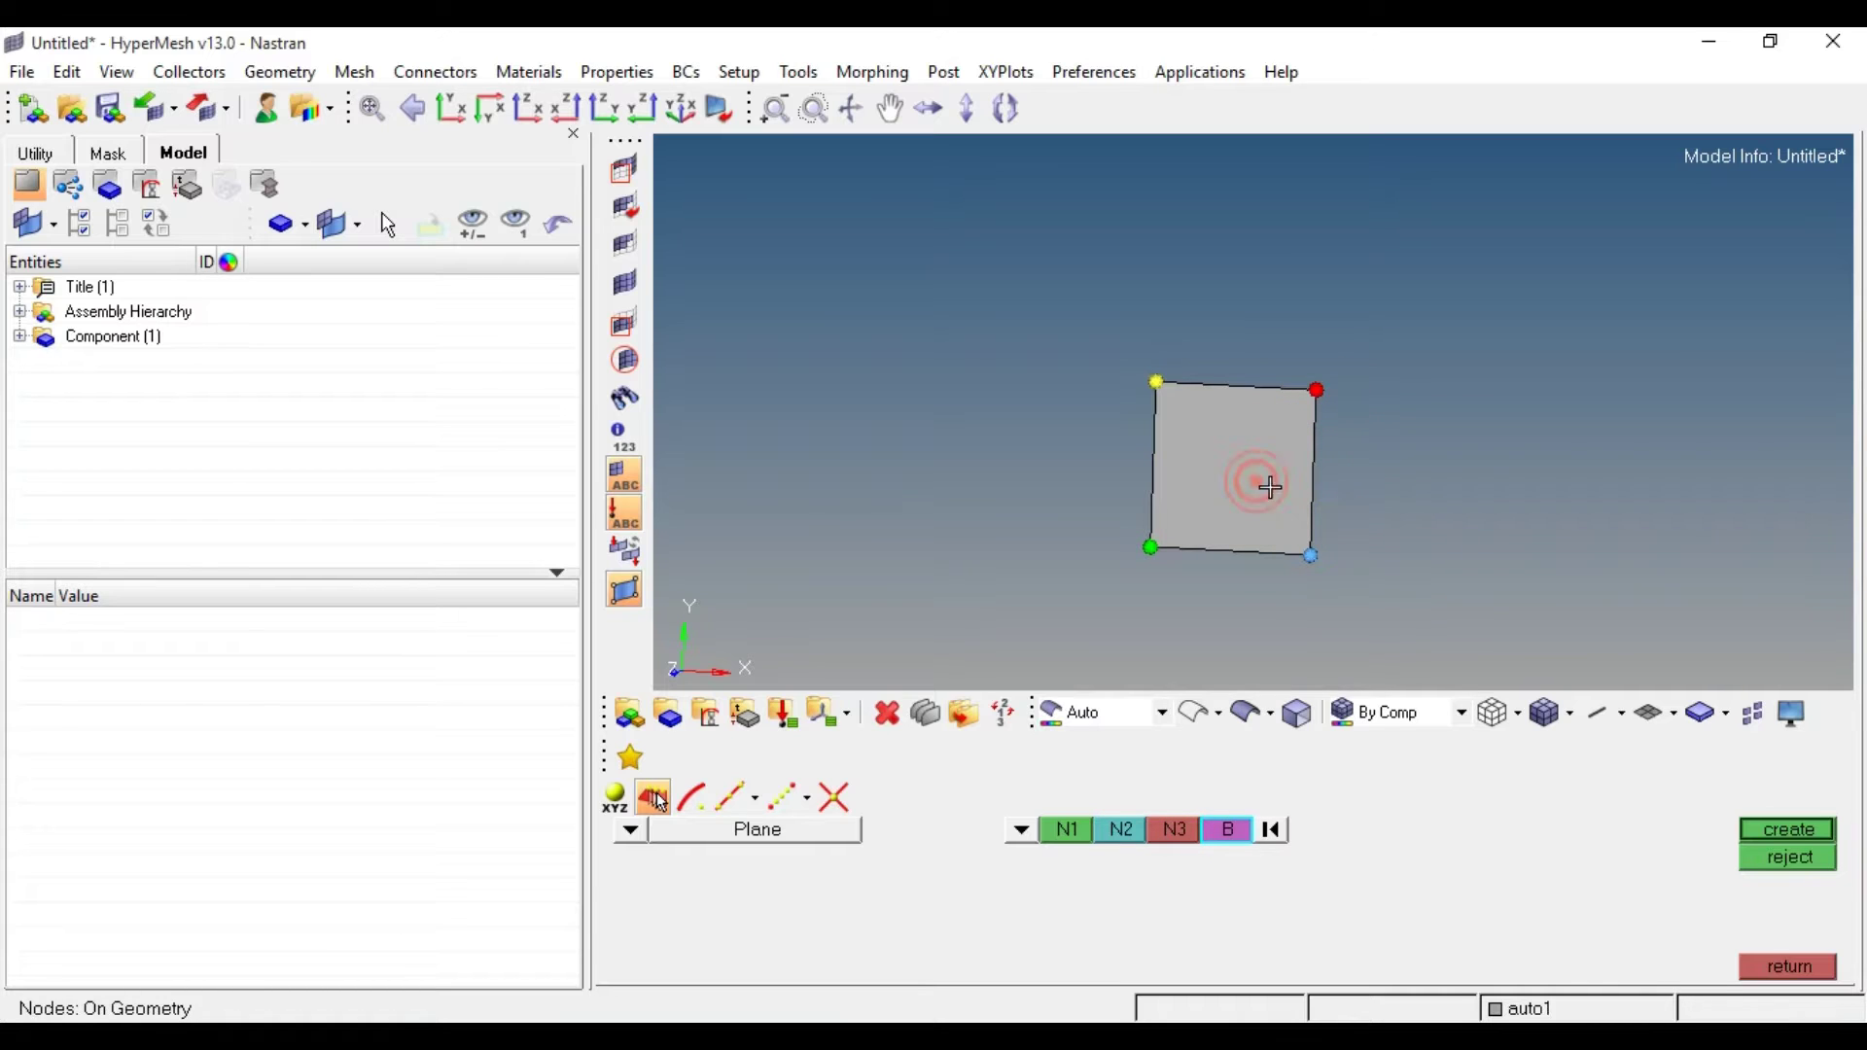
{"action": "left_click", "coordinate": [1781, 829]}
Place nine nodes on the plane: one inside the square, four to its right and four to its left.
{"action": "left_click", "coordinate": [1259, 469]}
{"action": "left_click", "coordinate": [1346, 486]}
{"action": "left_click", "coordinate": [1408, 451]}
{"action": "left_click", "coordinate": [1433, 548]}
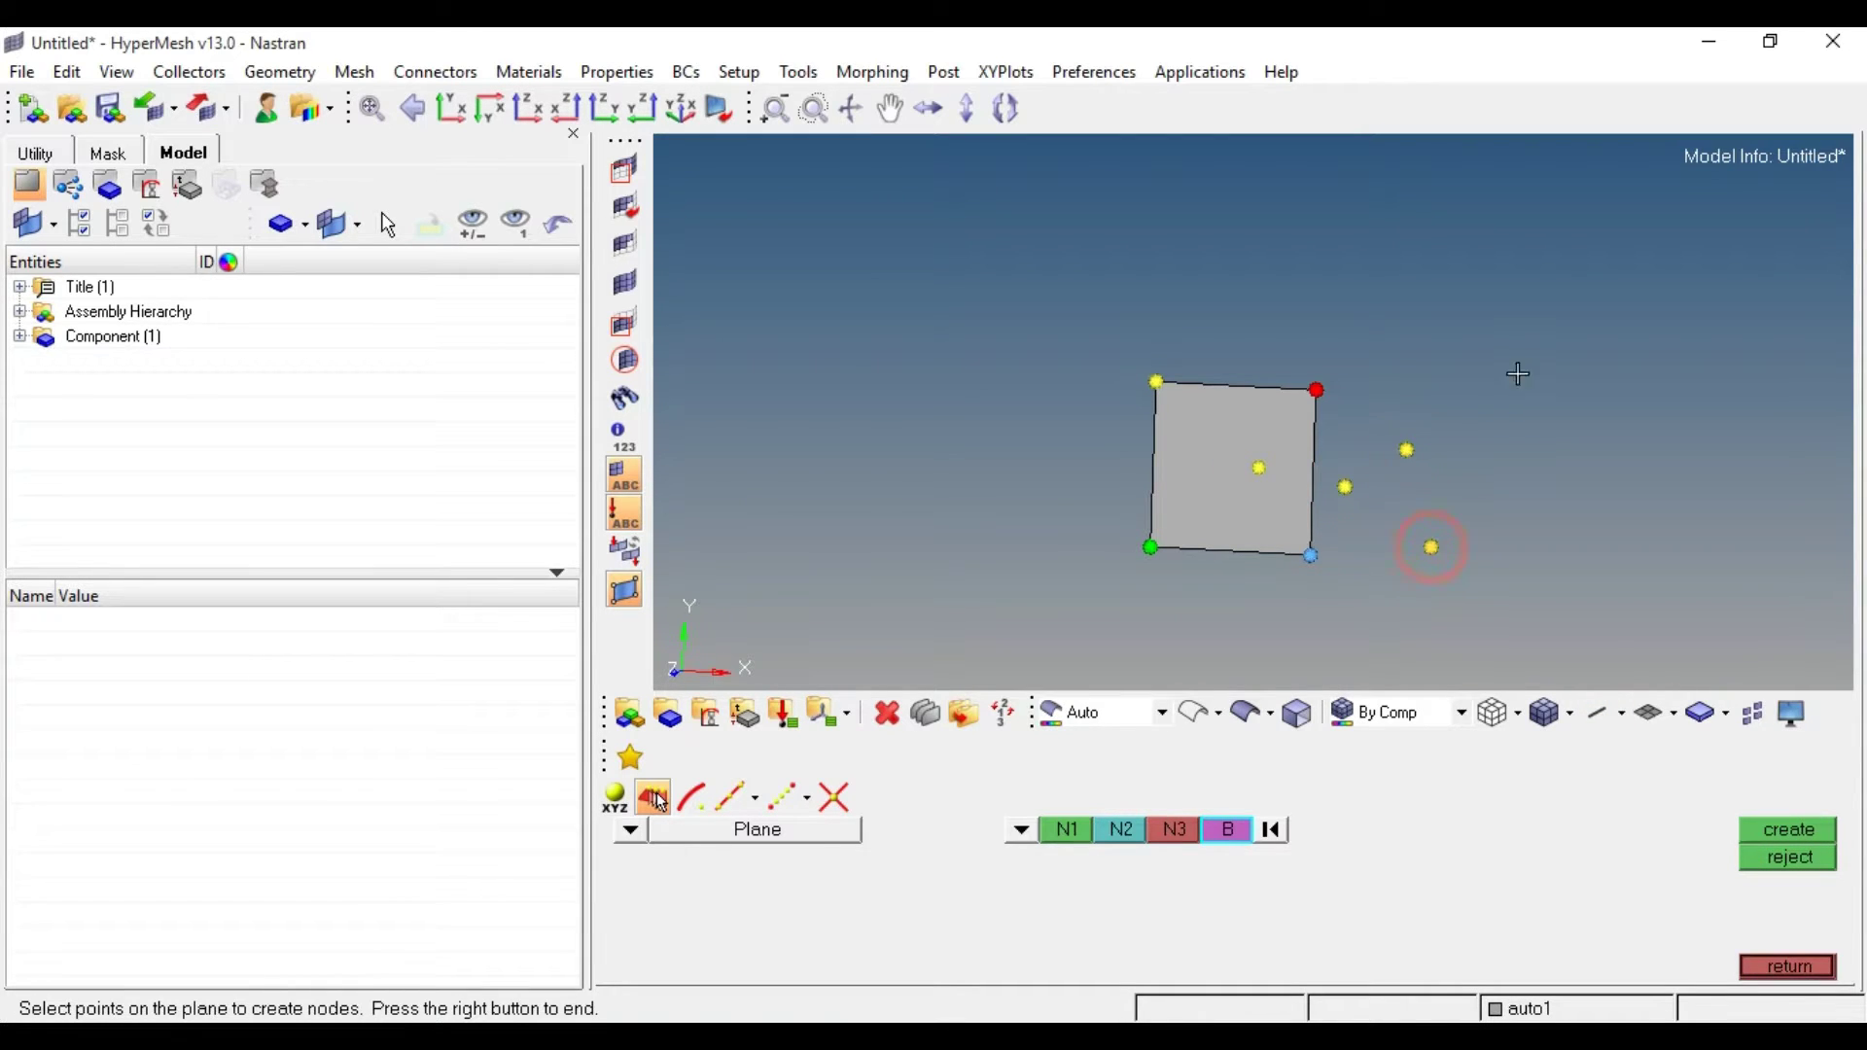
{"action": "left_click", "coordinate": [1510, 359]}
{"action": "left_click", "coordinate": [871, 416]}
{"action": "left_click", "coordinate": [982, 564]}
{"action": "left_click", "coordinate": [1020, 389]}
{"action": "right_click", "coordinate": [1507, 669]}
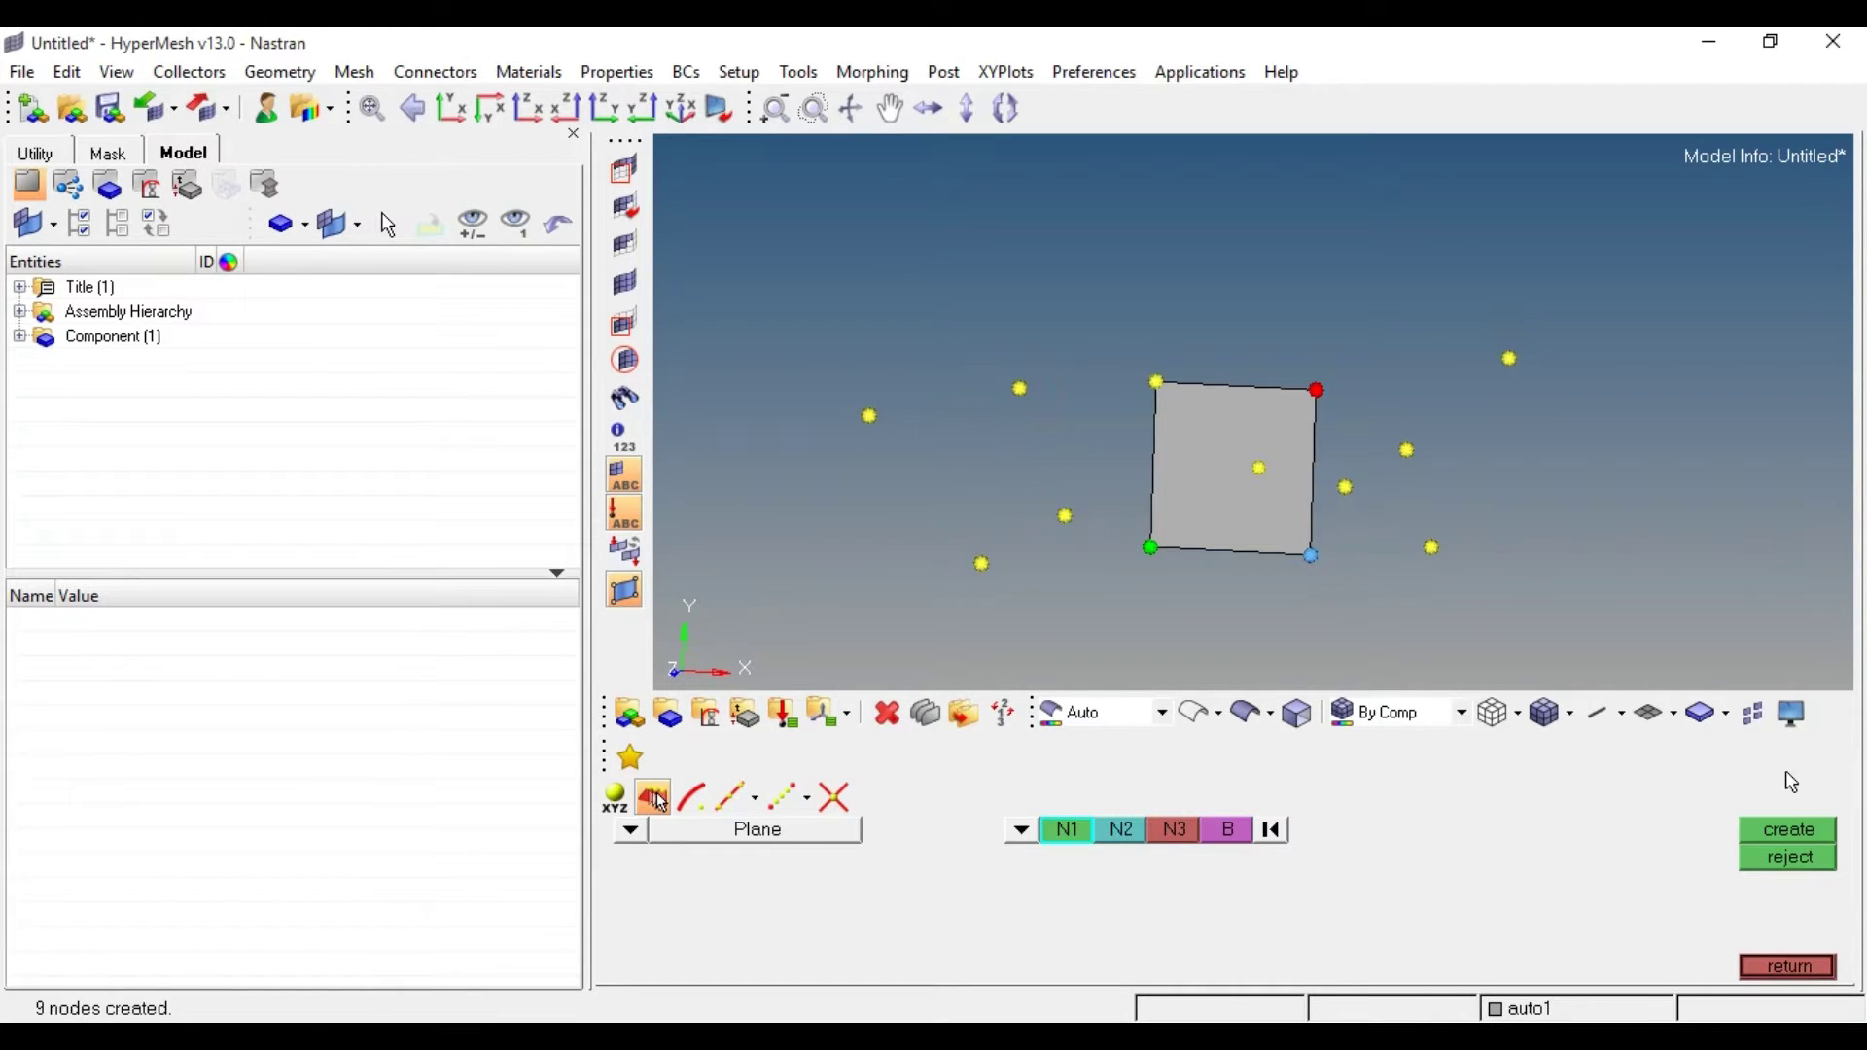
Create a linear line between the two upper nodes left of the square.
{"action": "left_click", "coordinate": [1788, 960]}
{"action": "left_click", "coordinate": [1037, 795]}
{"action": "left_click", "coordinate": [880, 797]}
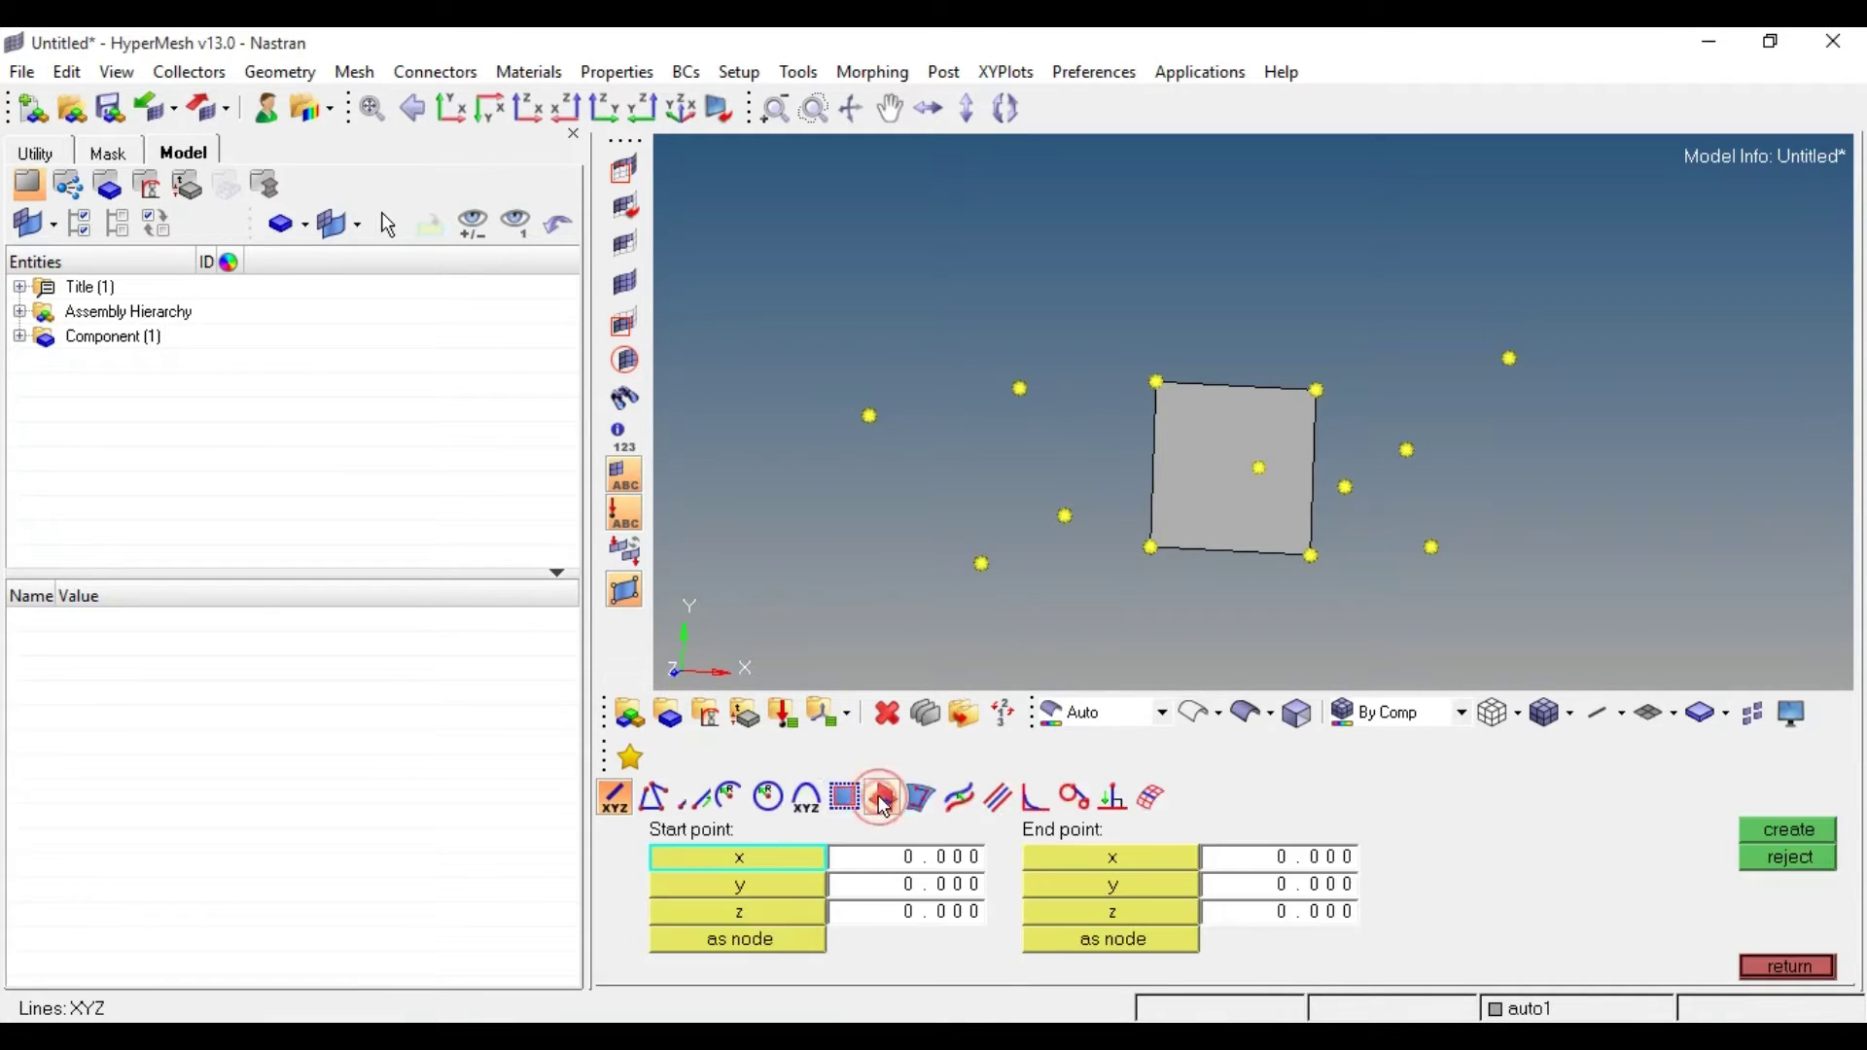
{"action": "left_click", "coordinate": [665, 803]}
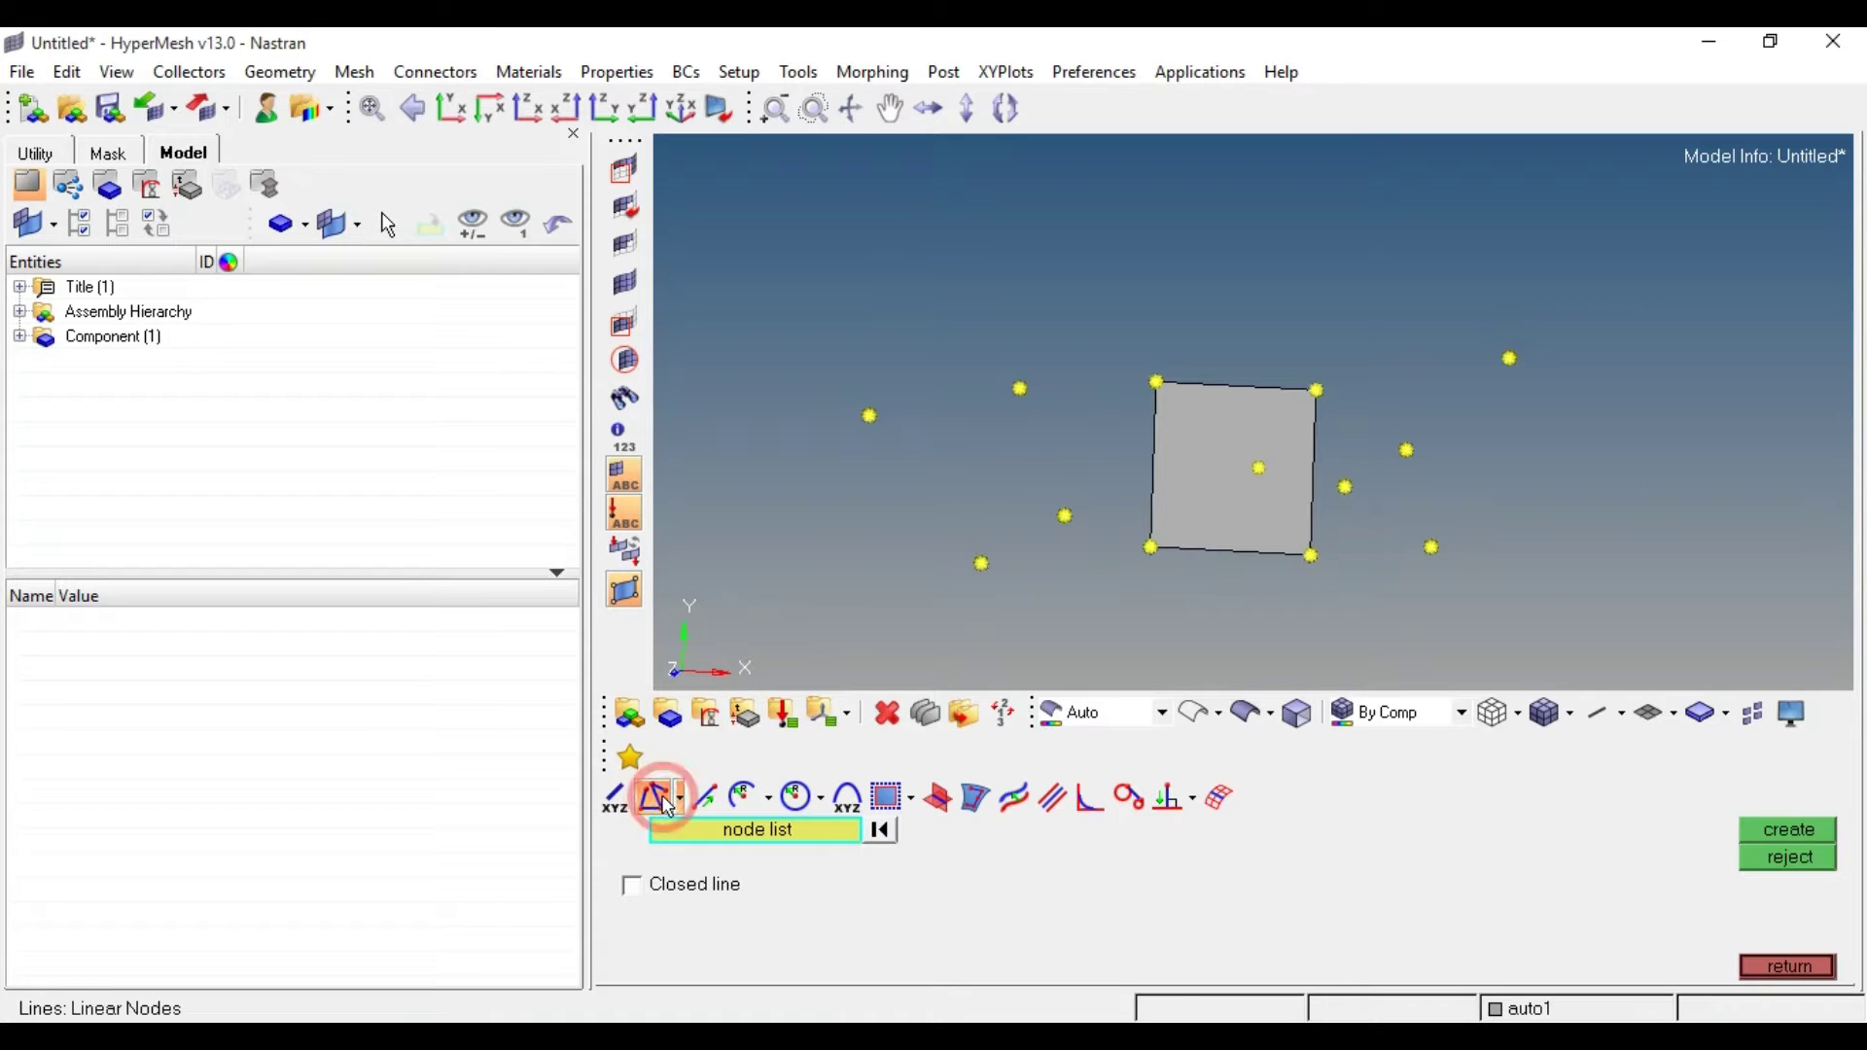
{"action": "left_click", "coordinate": [872, 416]}
{"action": "left_click", "coordinate": [1020, 388]}
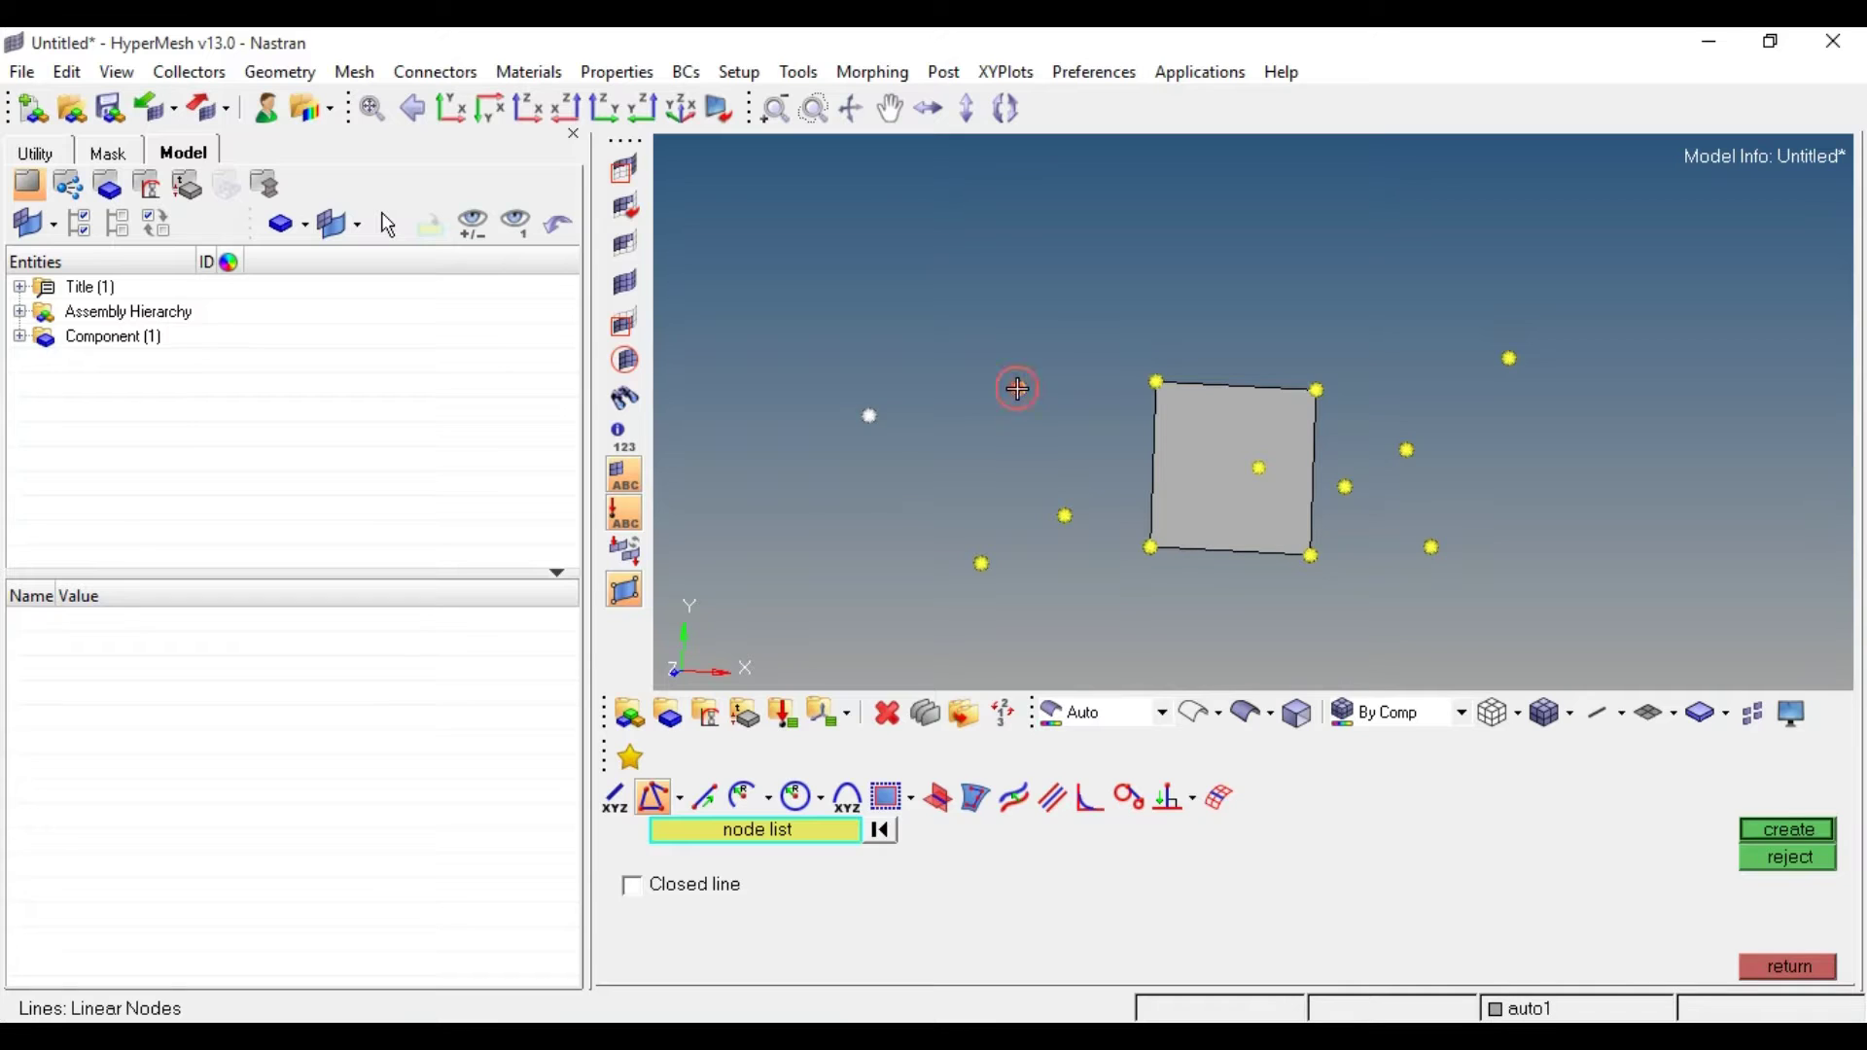
{"action": "left_click", "coordinate": [1770, 830]}
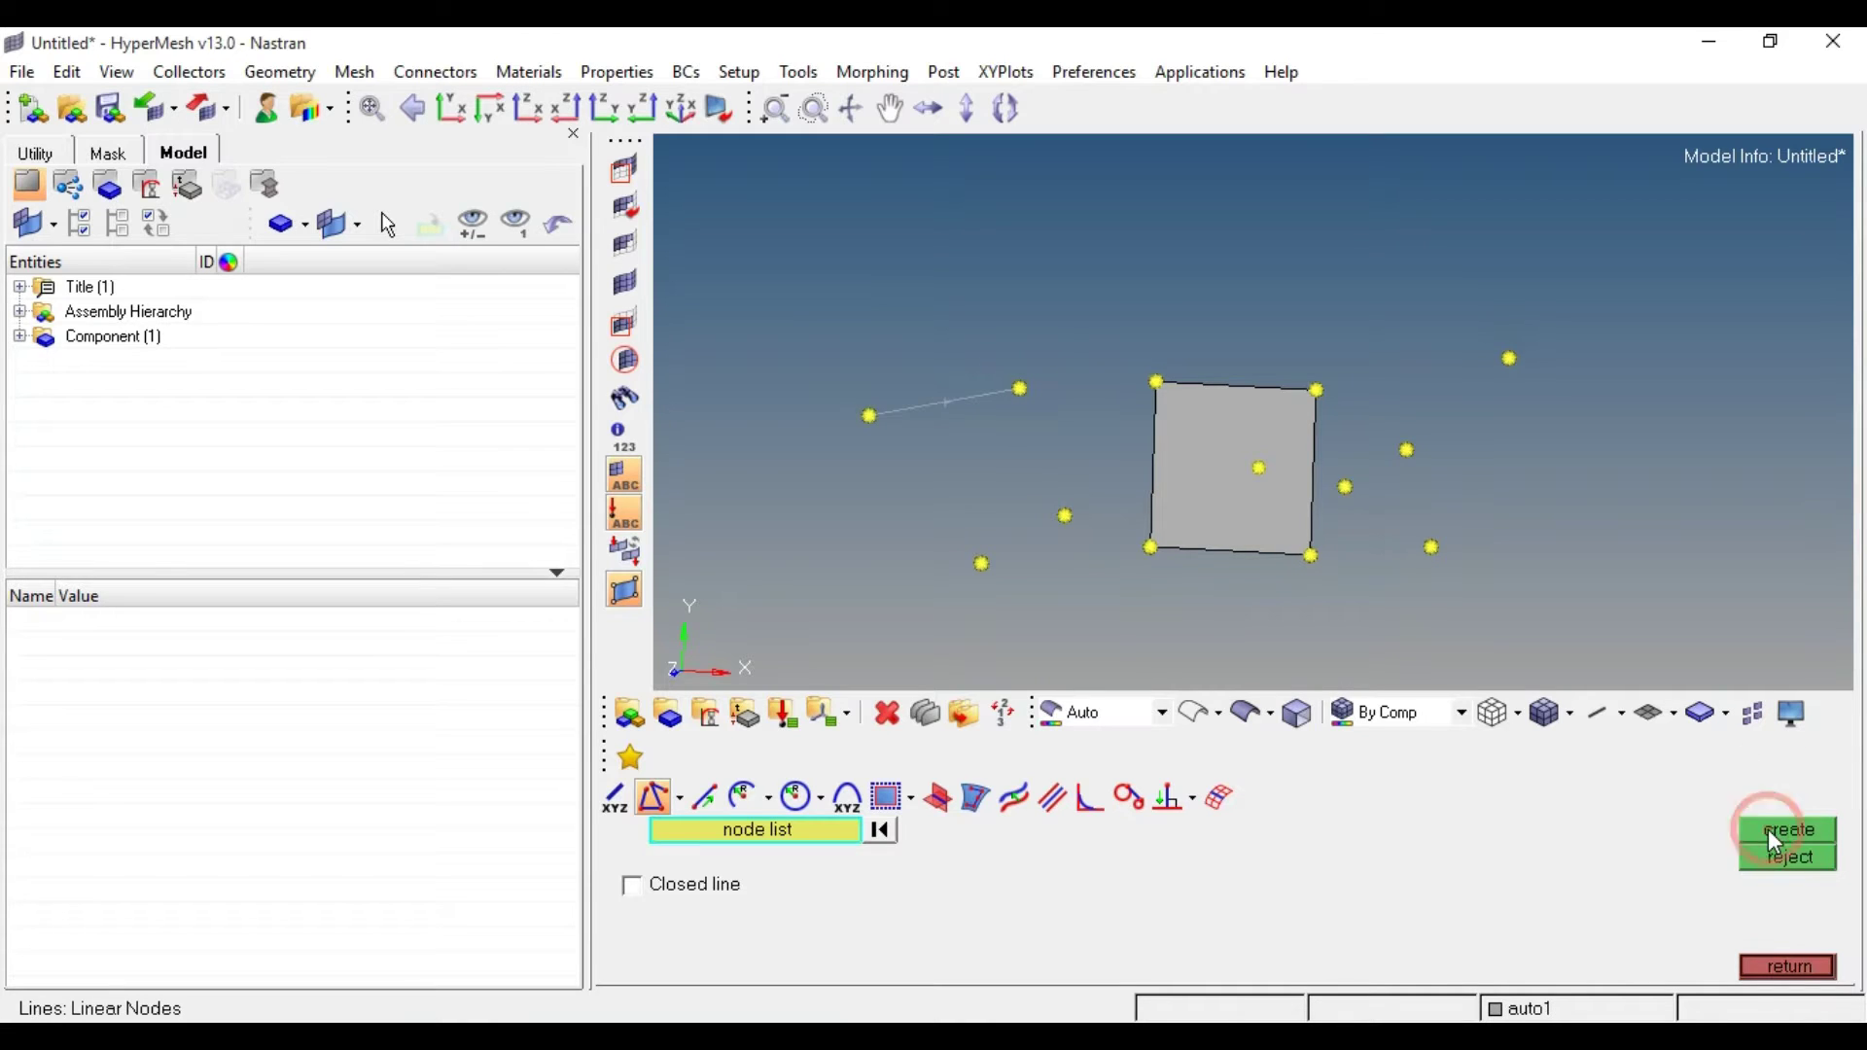
Create a linear line between the two lower nodes left of the square.
{"action": "left_click", "coordinate": [984, 565]}
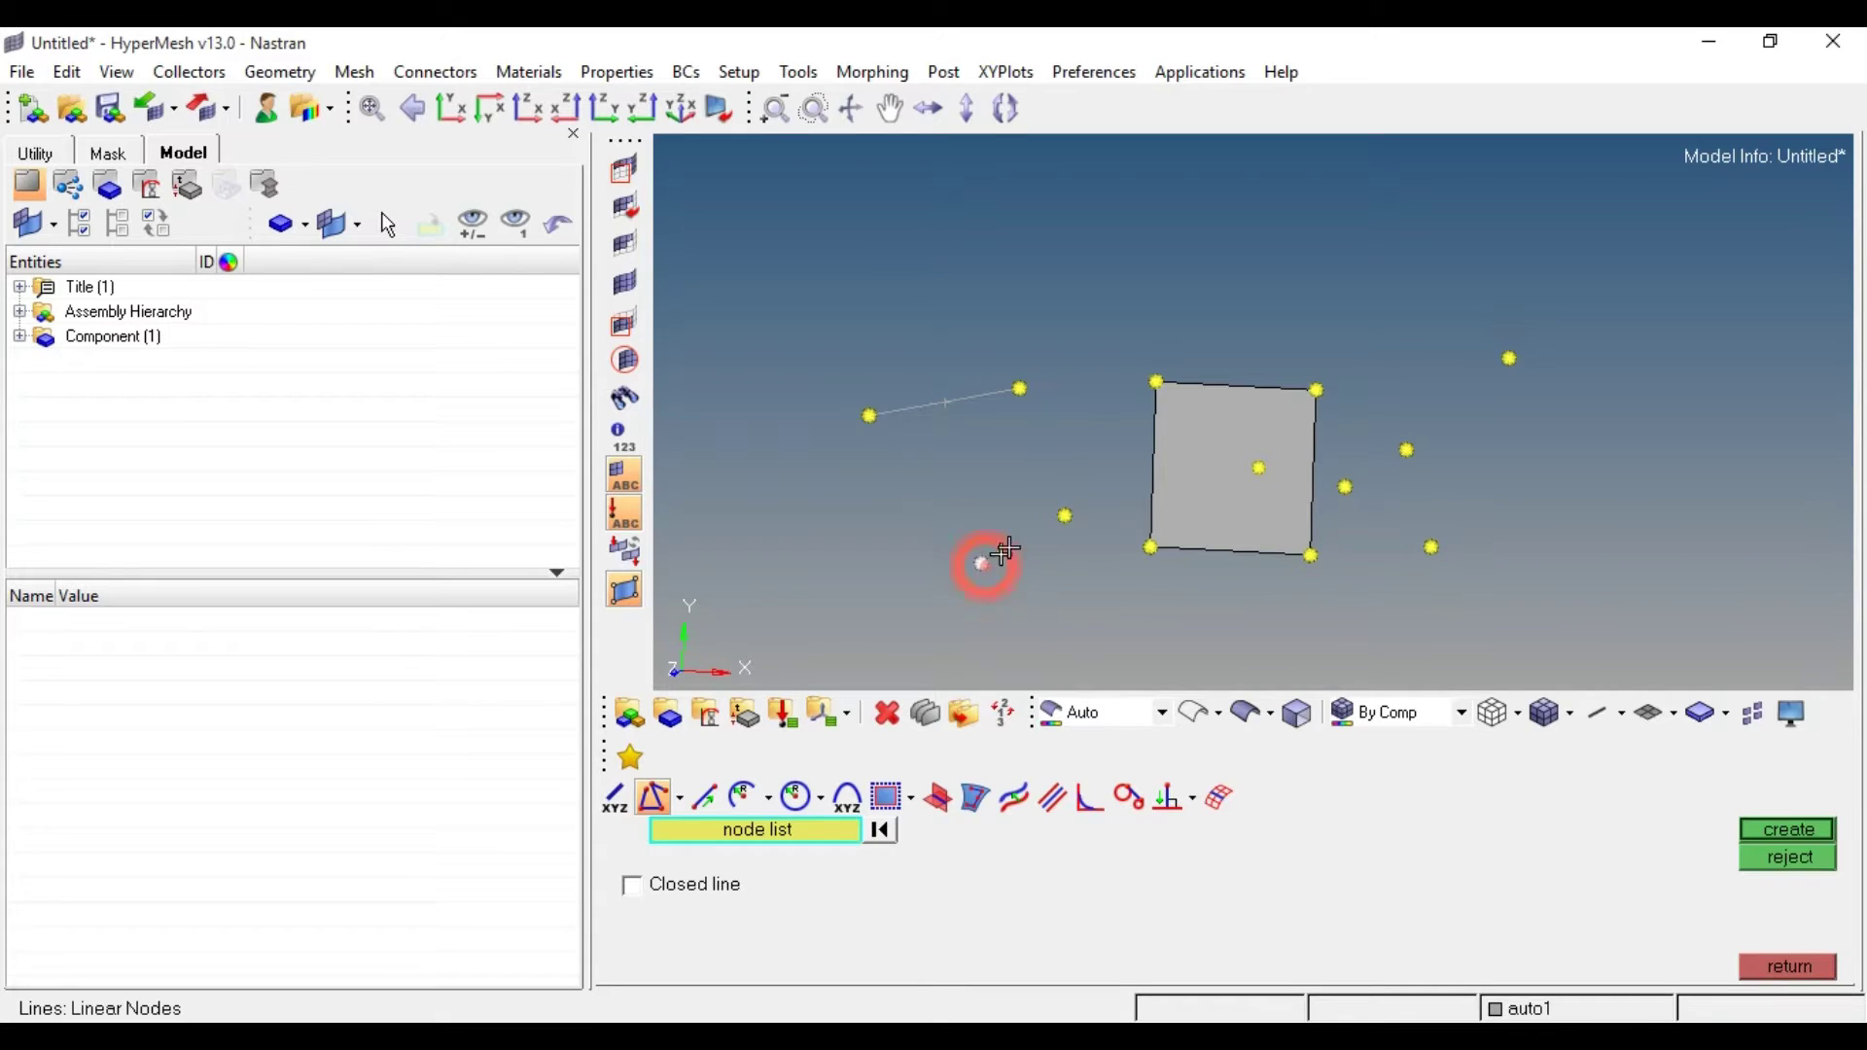
{"action": "left_click", "coordinate": [1067, 514]}
{"action": "left_click", "coordinate": [1743, 830]}
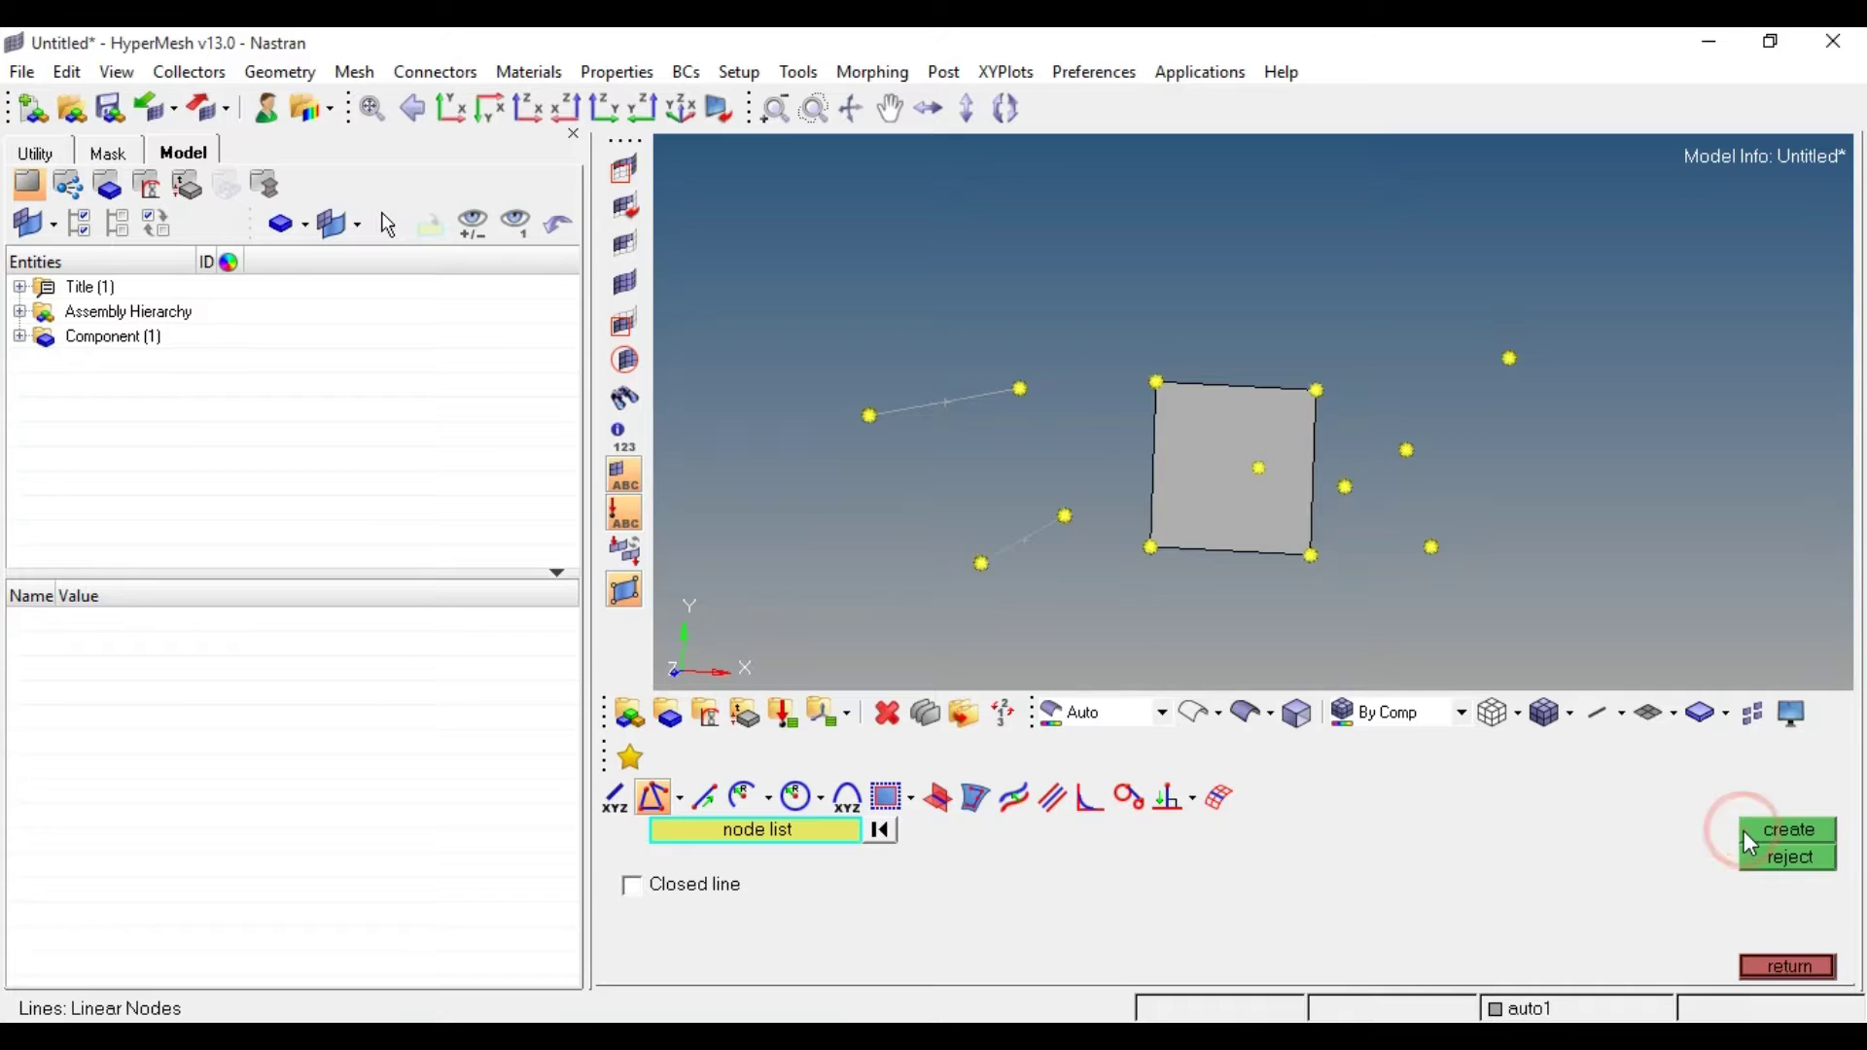
Create linear lines from the node just right of the square to its lower right corner node and to the lowest node farther right.
{"action": "left_click", "coordinate": [1347, 485]}
{"action": "left_click", "coordinate": [1312, 555]}
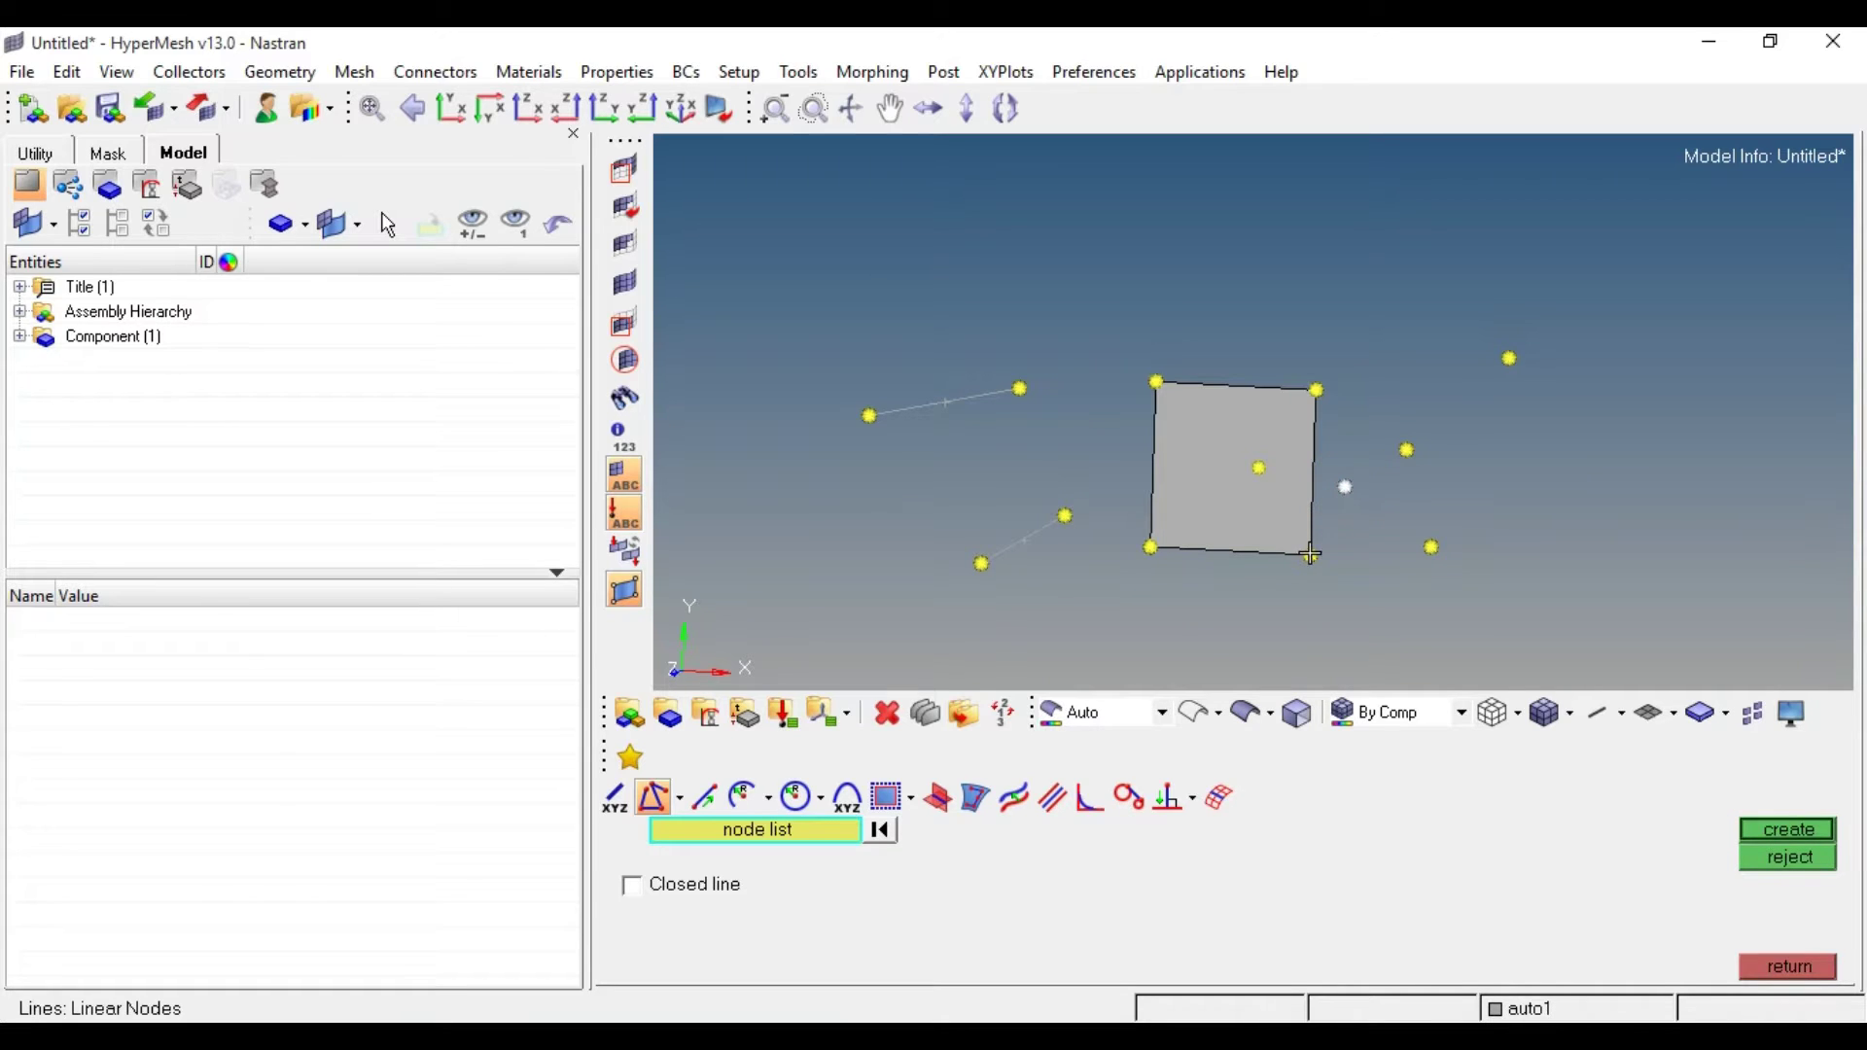
{"action": "left_click", "coordinate": [1770, 822]}
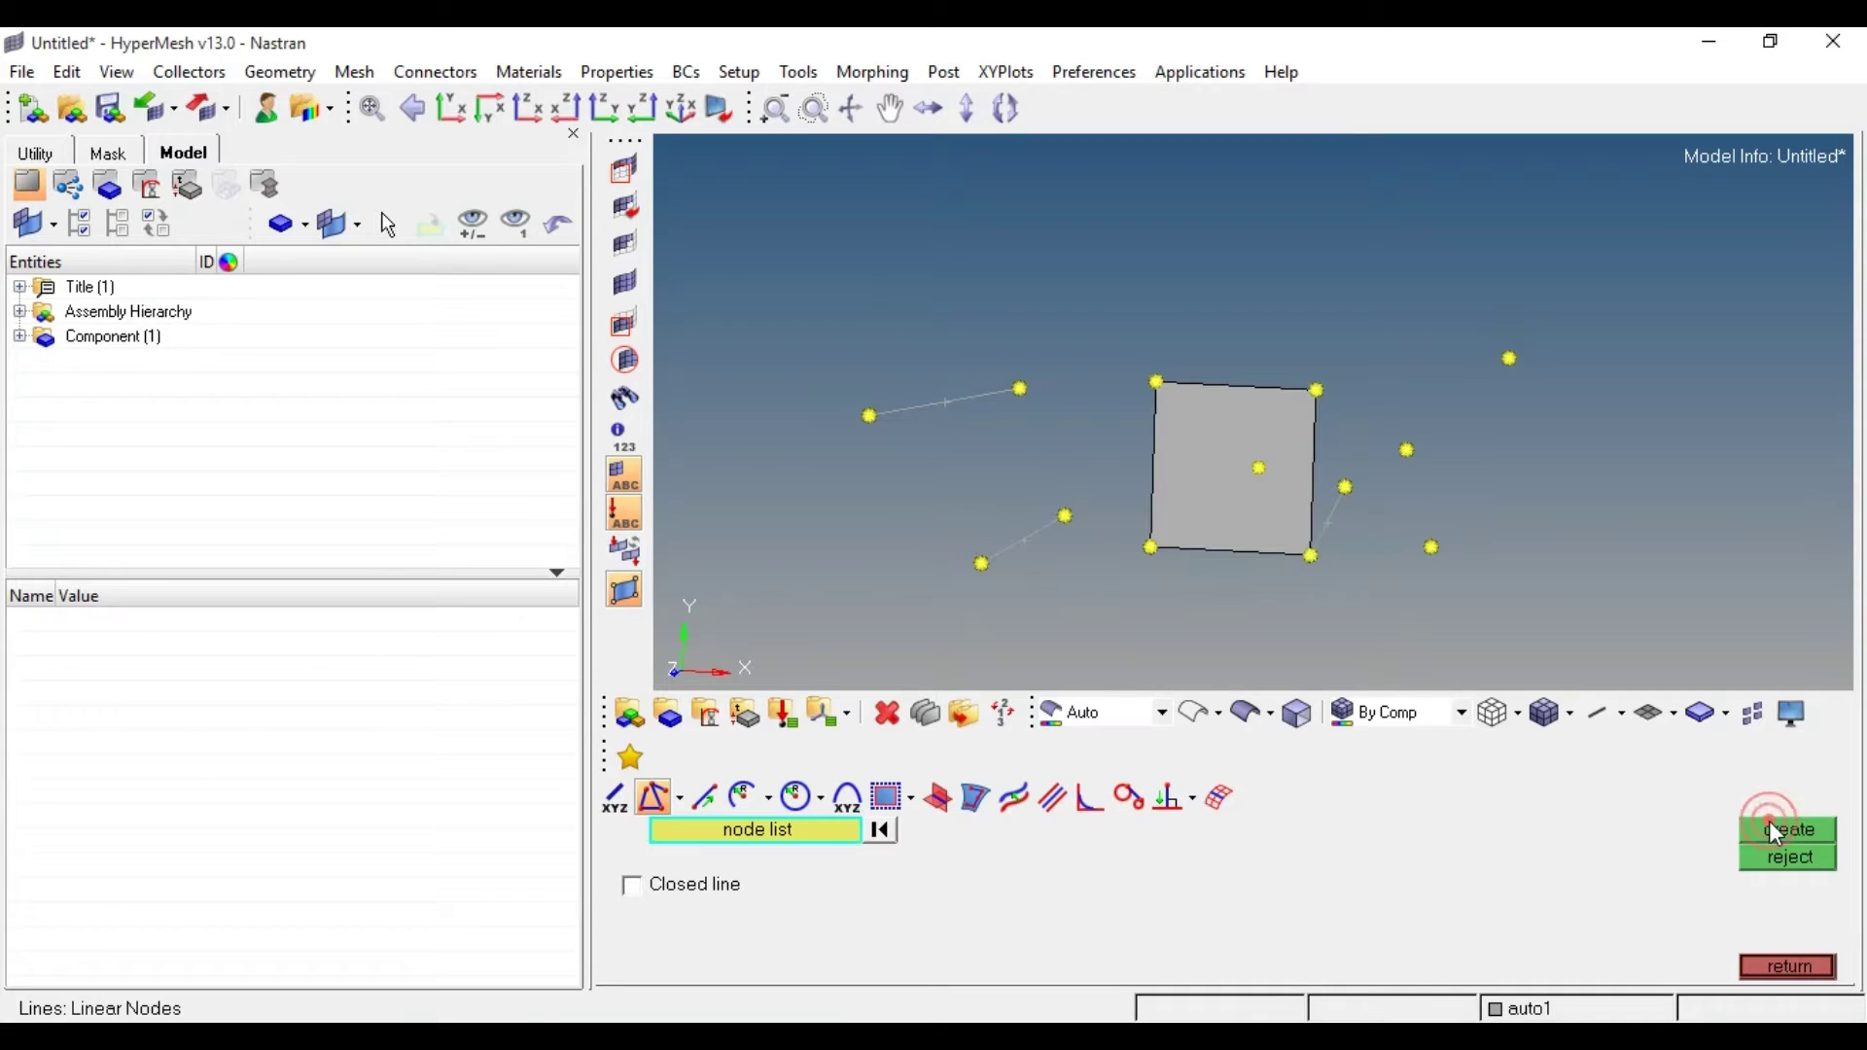
{"action": "left_click", "coordinate": [1345, 486]}
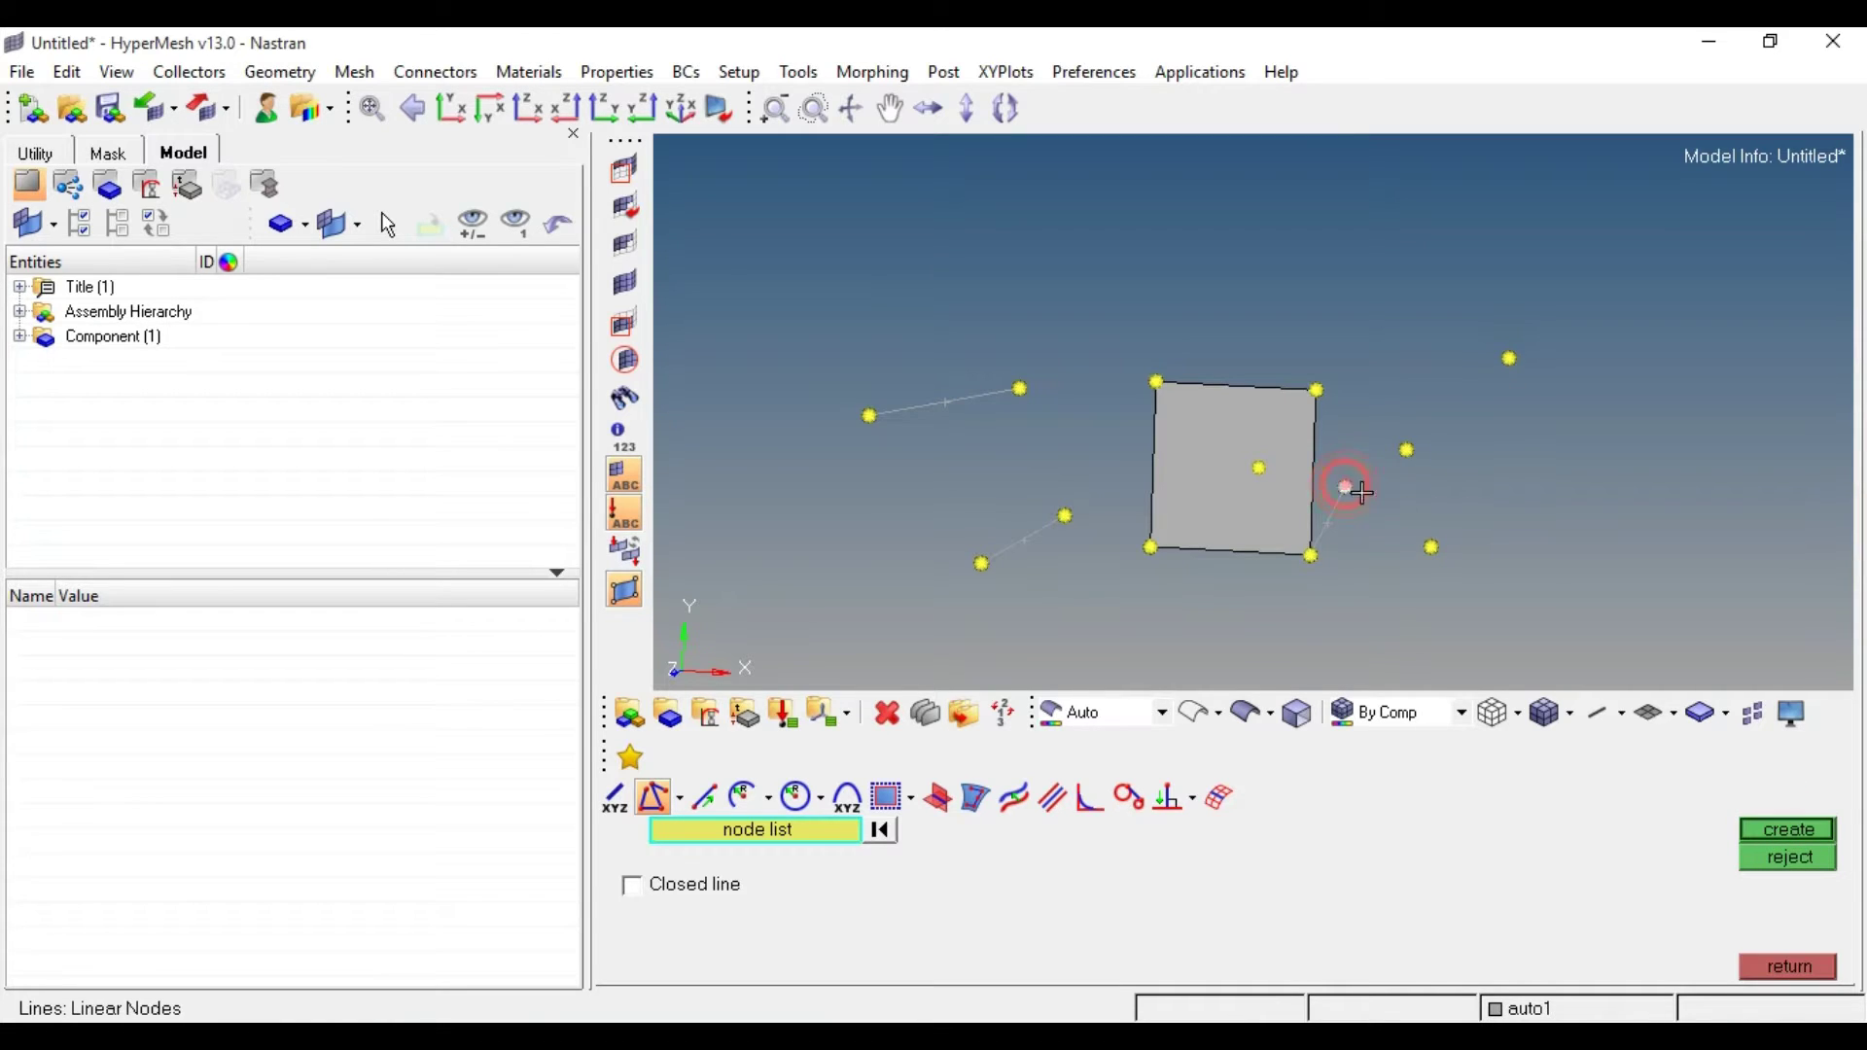
{"action": "left_click", "coordinate": [1433, 546]}
{"action": "left_click", "coordinate": [1772, 842]}
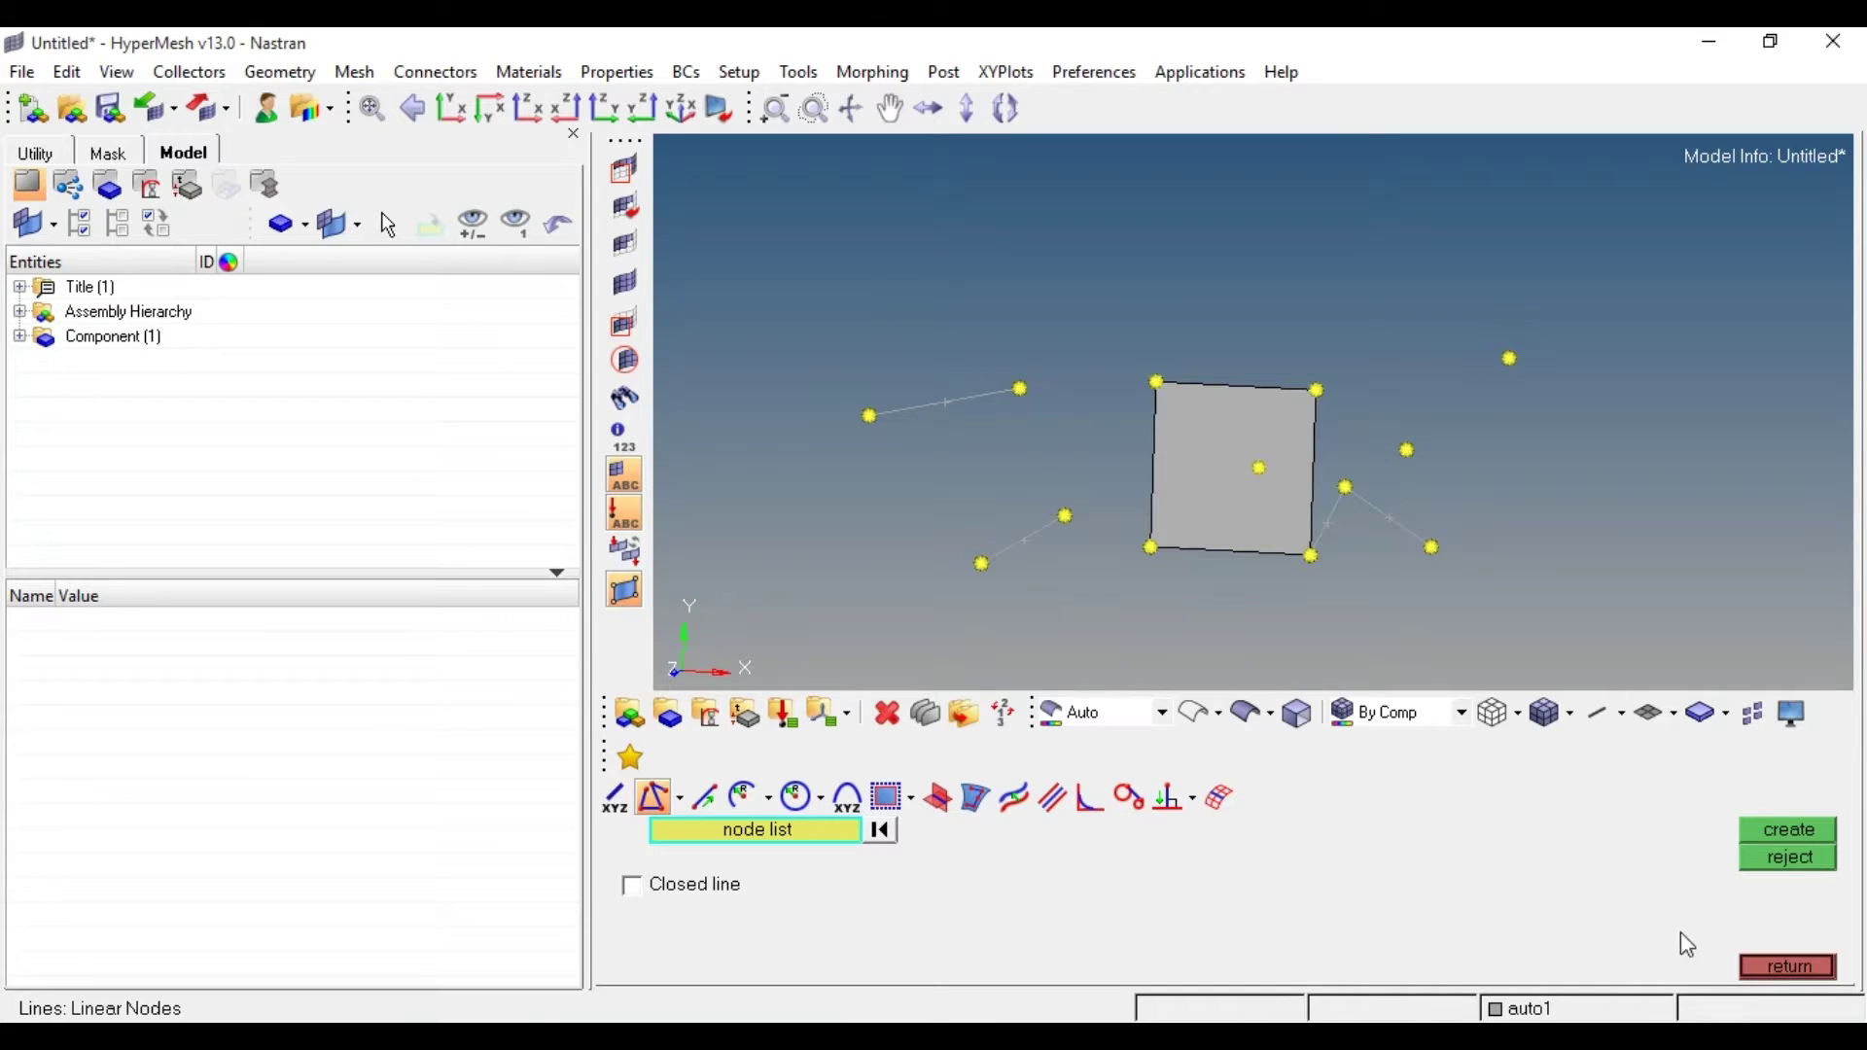
Create a Skin surface between the lower and upper lines left of the square.
{"action": "left_click", "coordinate": [1760, 962]}
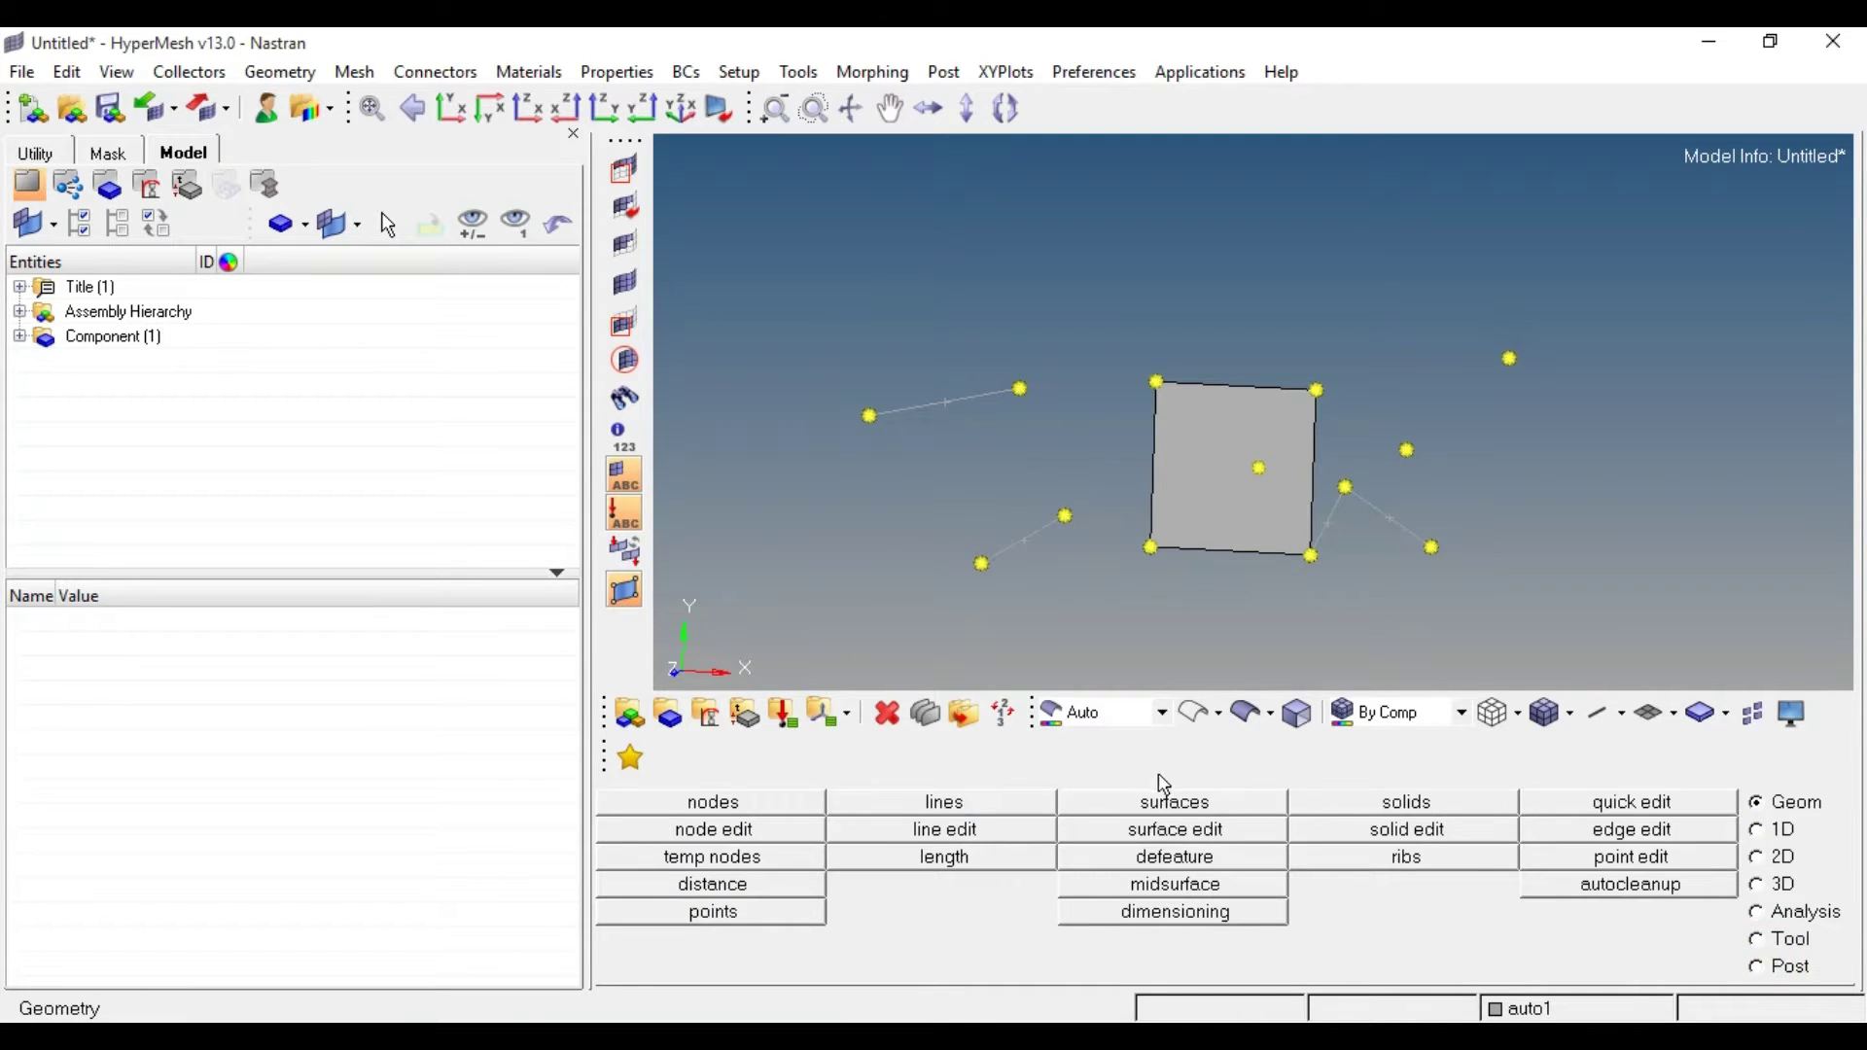
{"action": "left_click", "coordinate": [1146, 808]}
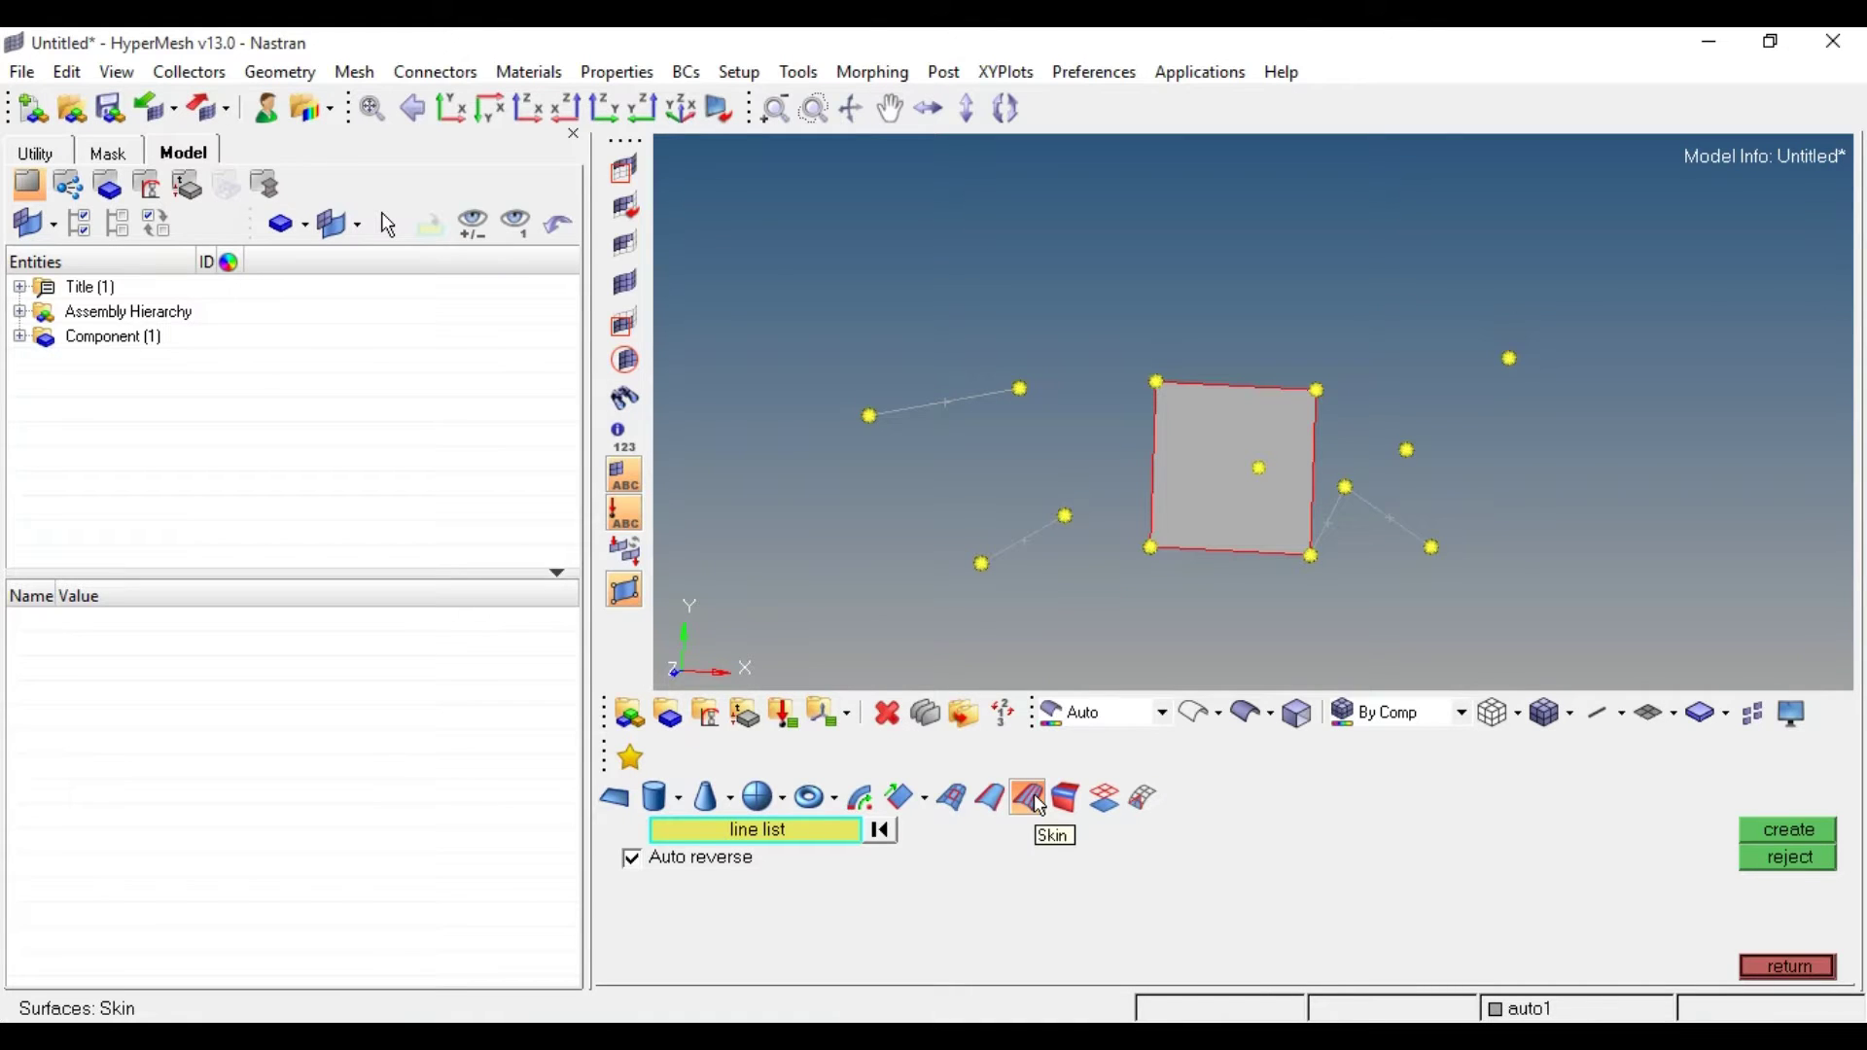
{"action": "left_click", "coordinate": [1043, 543]}
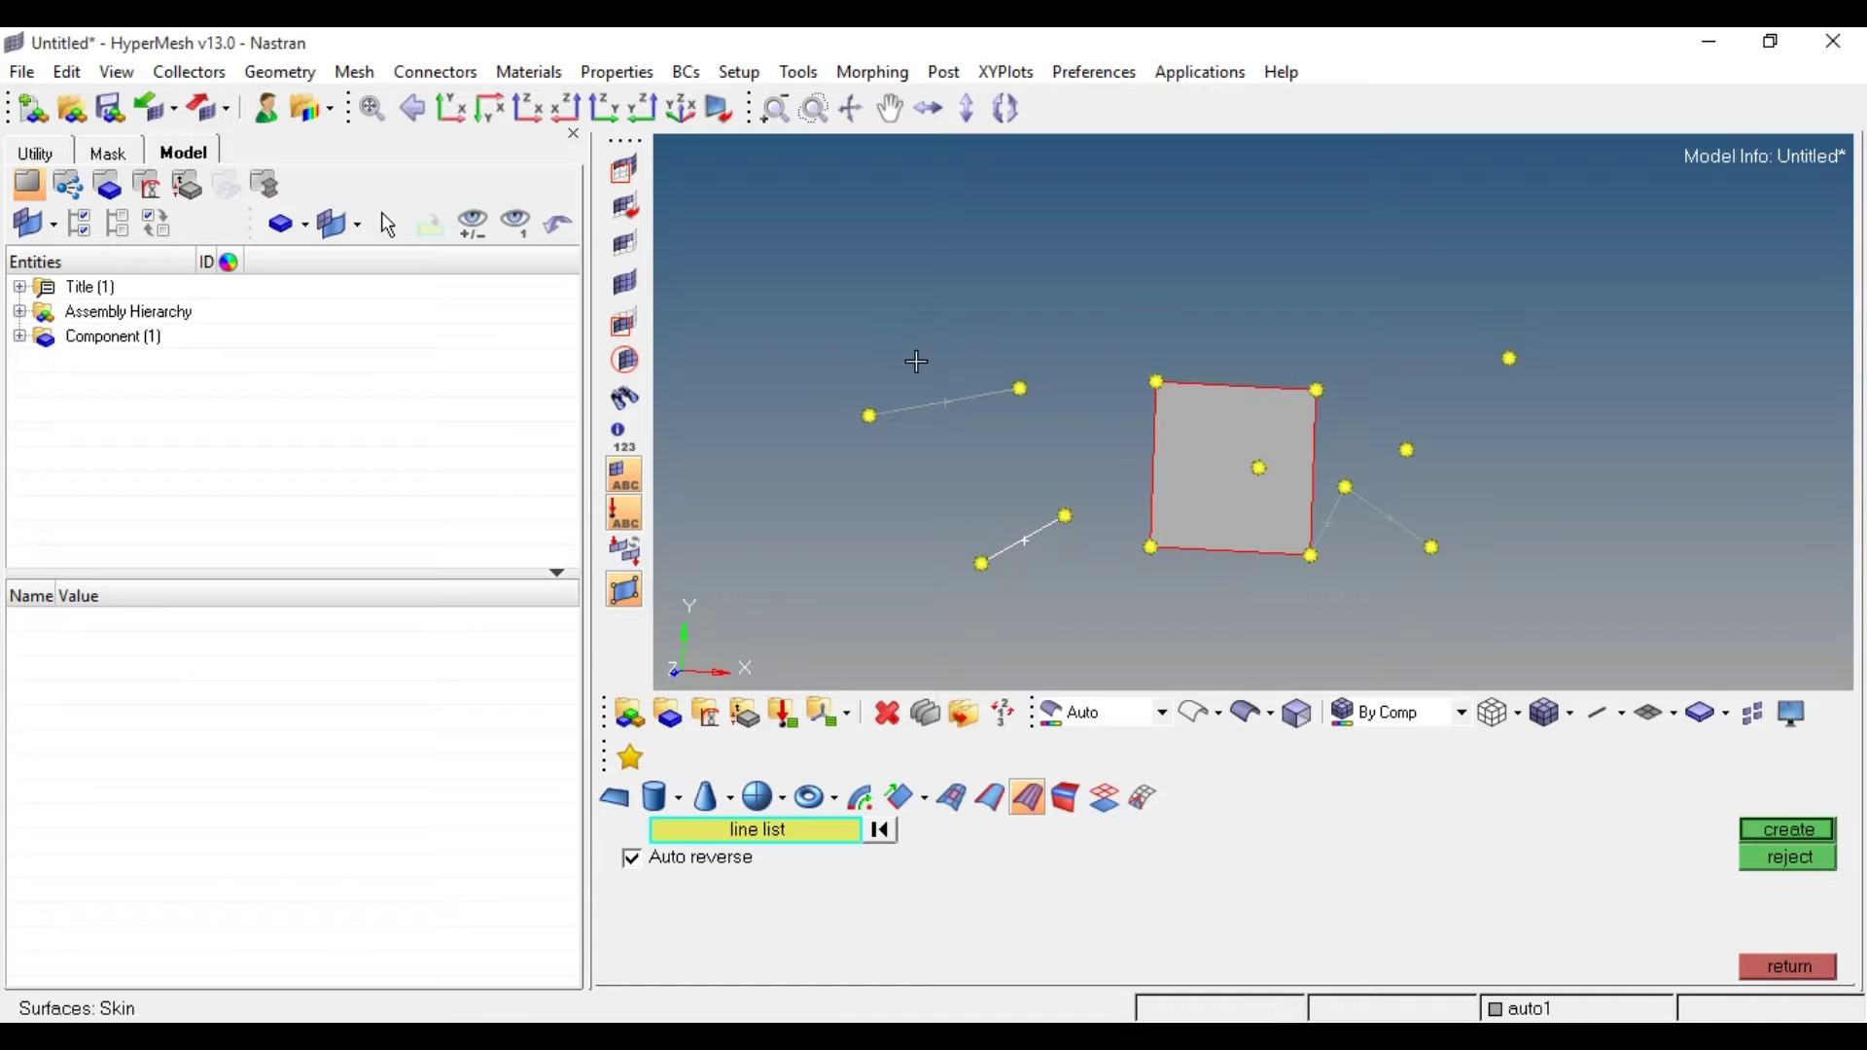
{"action": "left_click", "coordinate": [948, 402]}
{"action": "left_click", "coordinate": [1801, 830]}
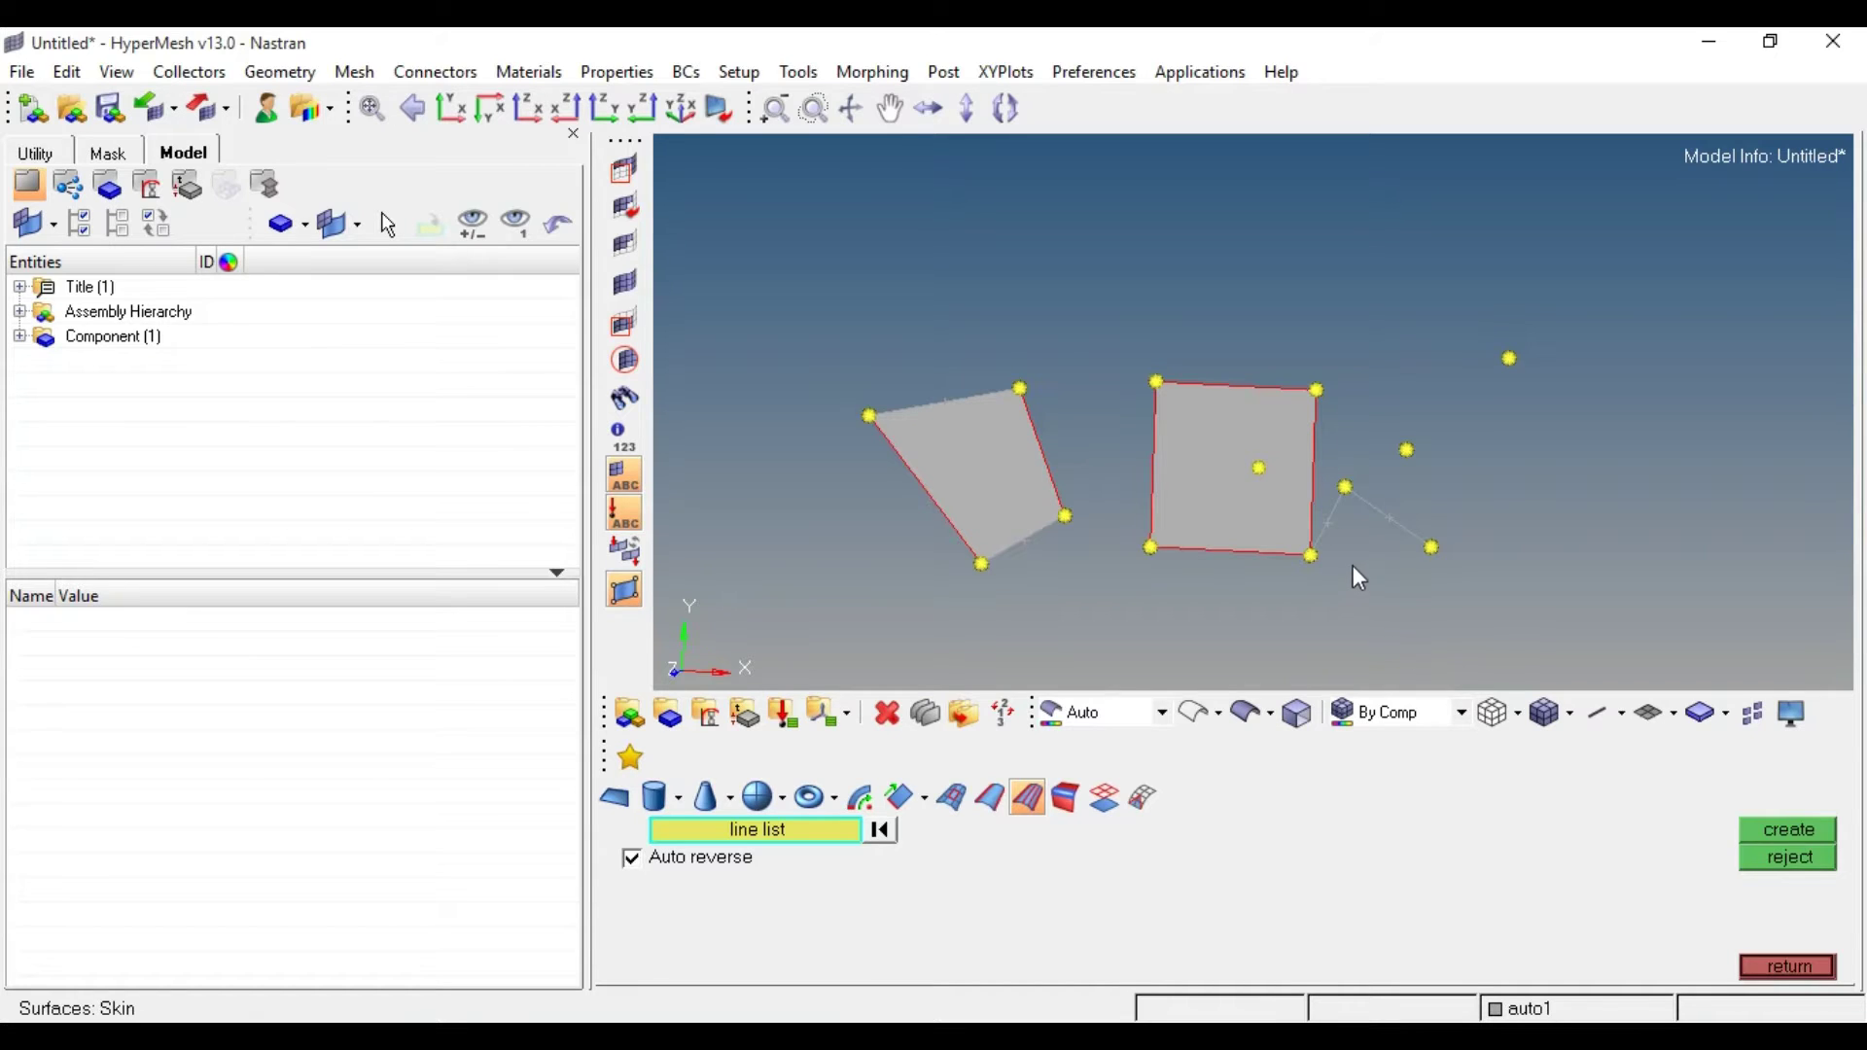
Create a Skin surface between the two connected lines right of the square.
{"action": "left_click", "coordinate": [1328, 527]}
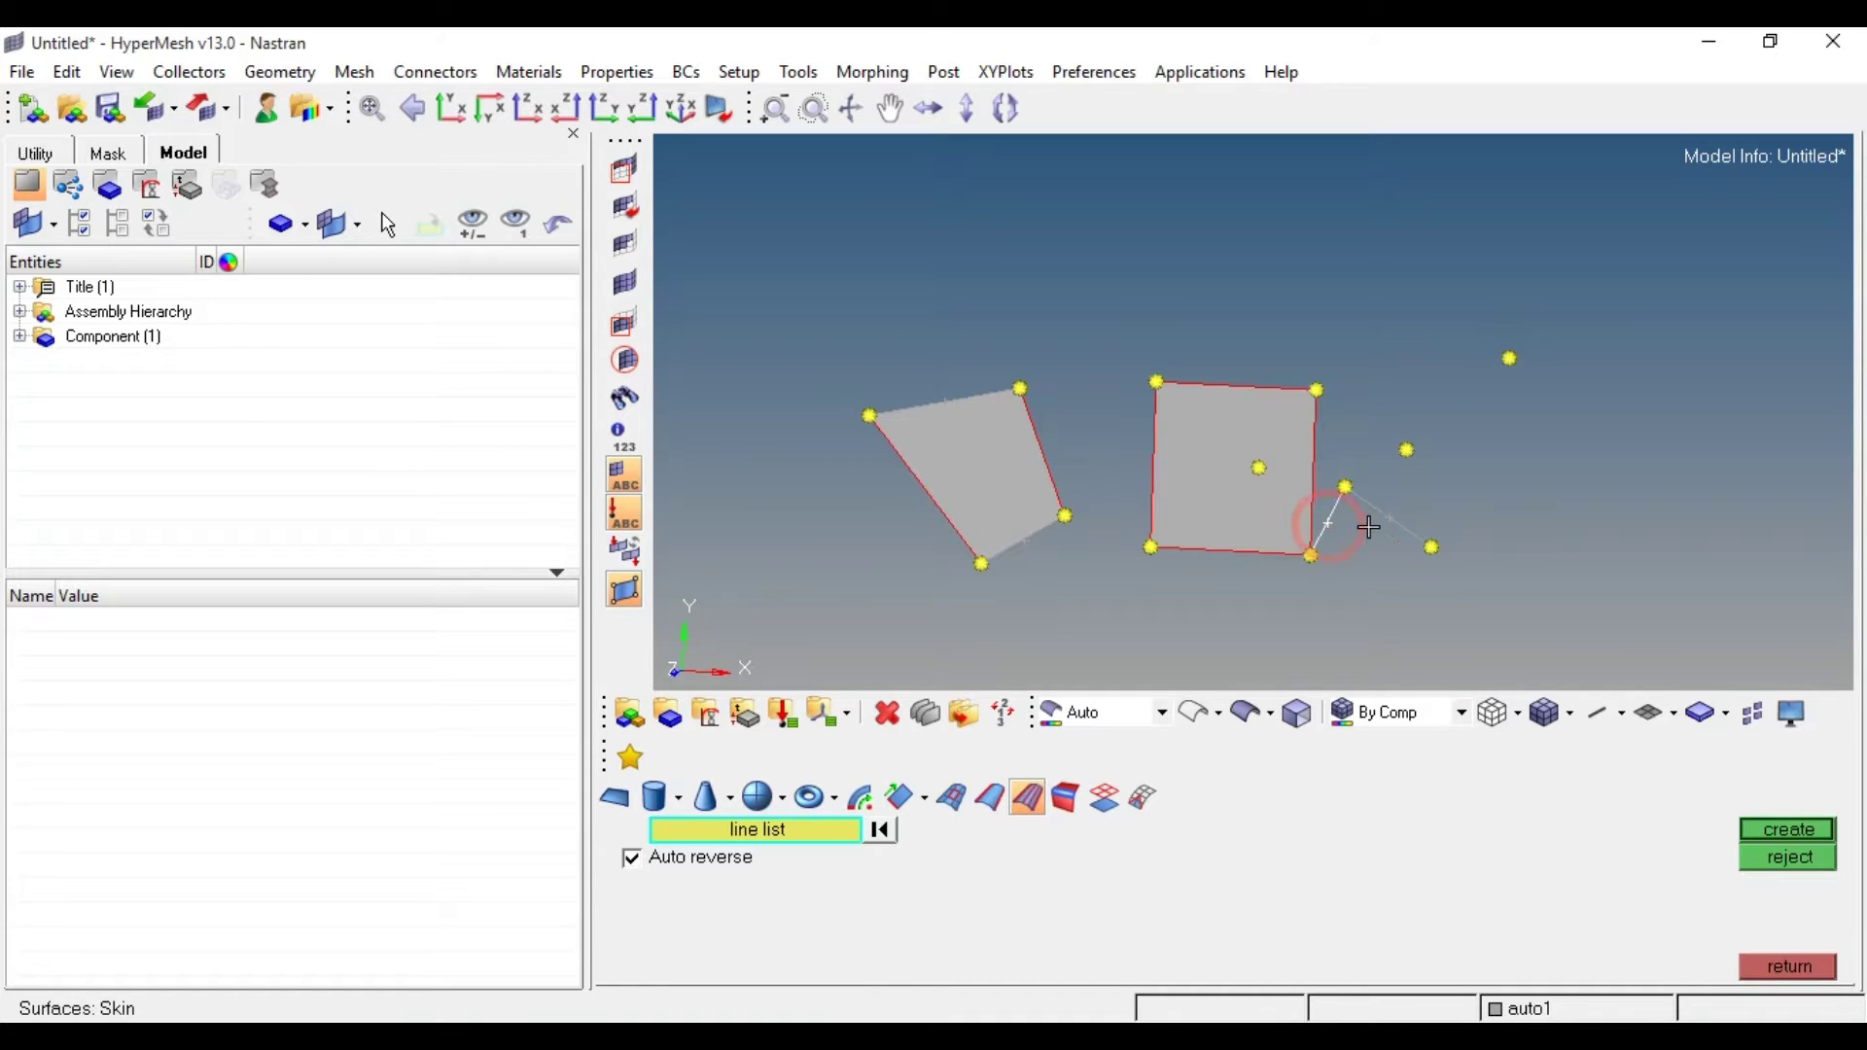
{"action": "left_click", "coordinate": [1401, 524]}
{"action": "left_click", "coordinate": [1826, 832]}
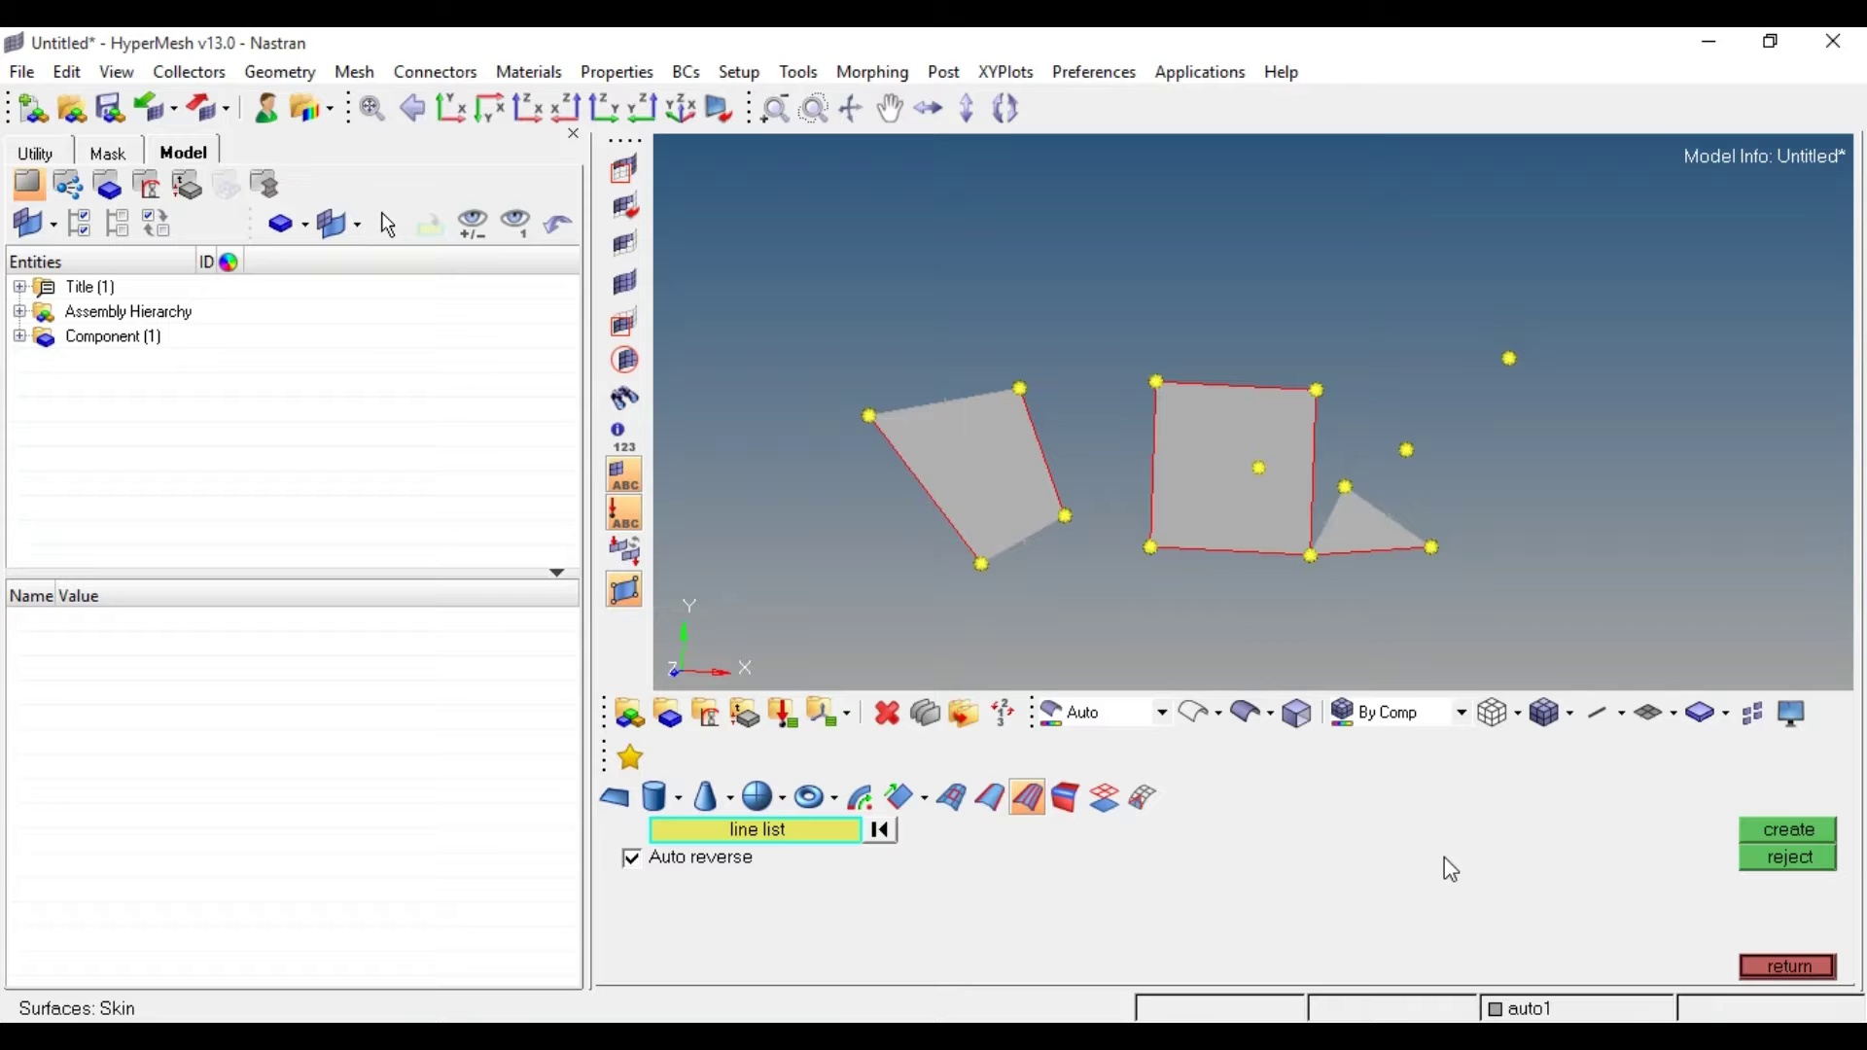
Set up a translation of the square's two left corner nodes along the z-axis with magnitude 20.
{"action": "left_click", "coordinate": [1070, 801]}
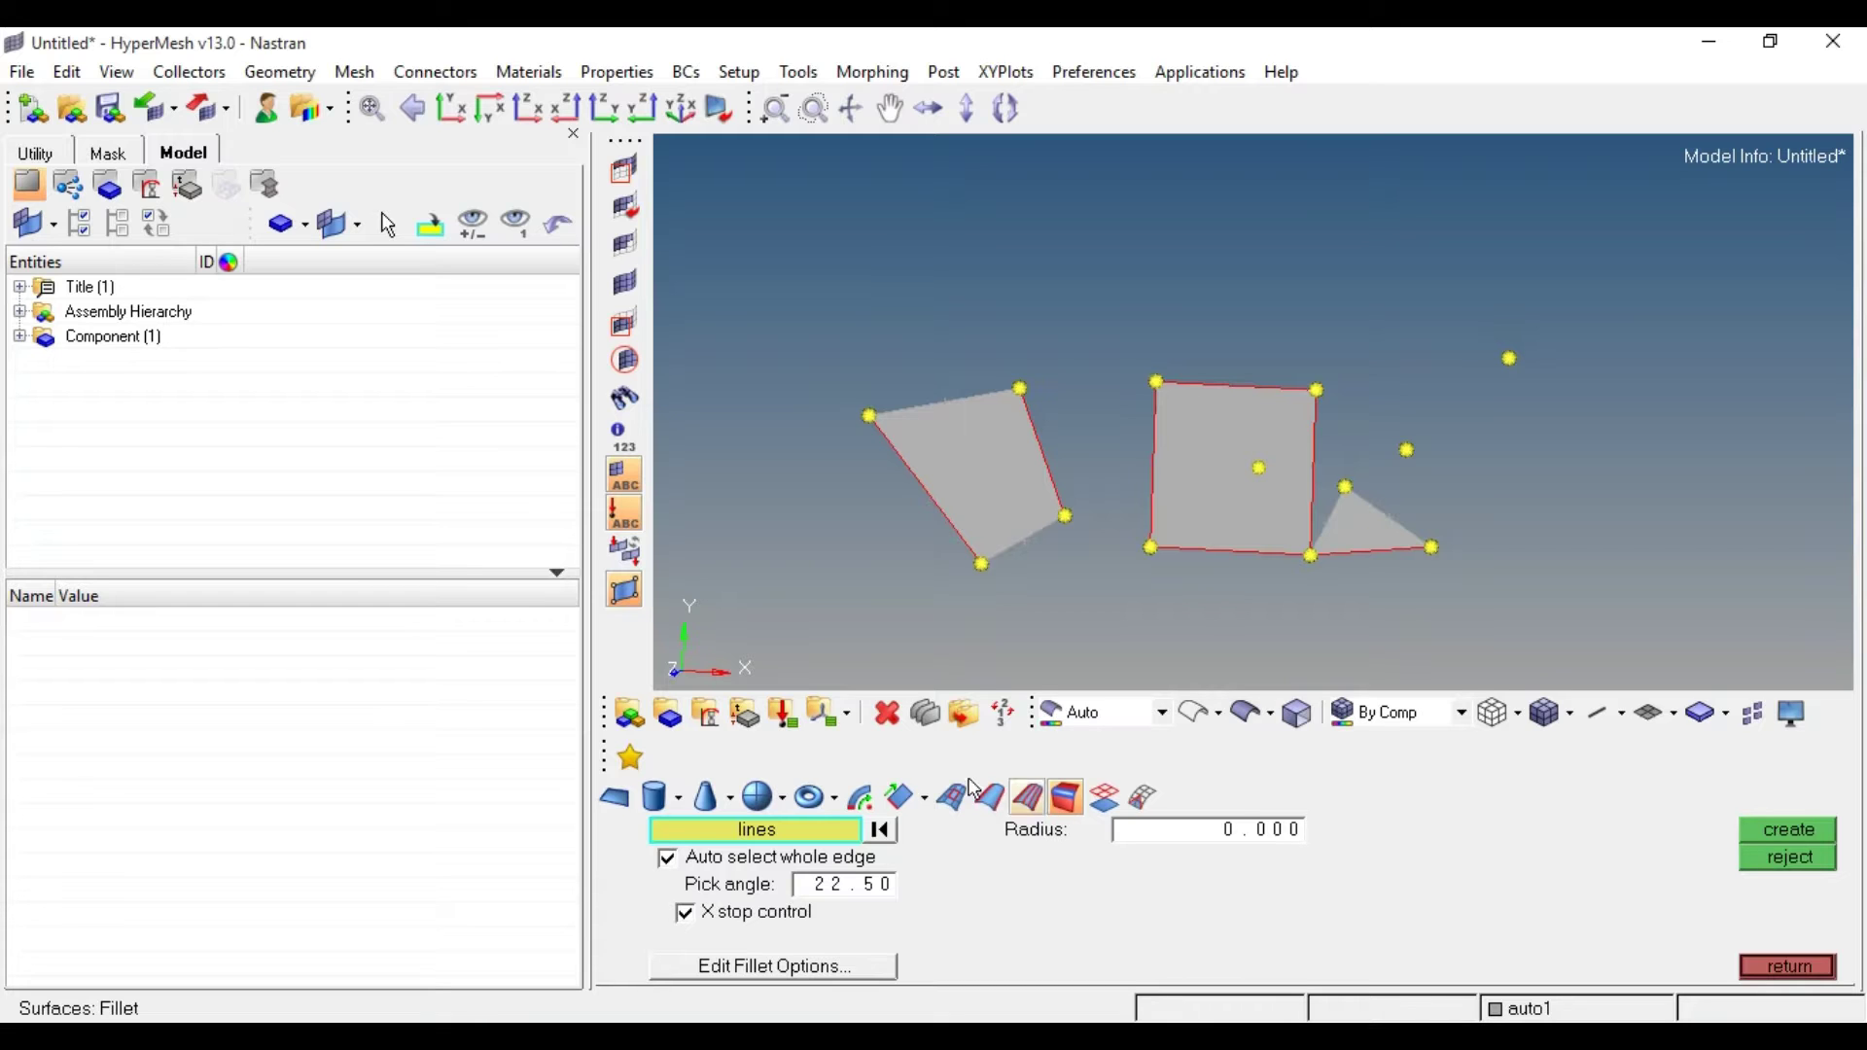
{"action": "left_click_drag", "start_coordinate": [980, 649], "coordinate": [1129, 367], "text": "ctrl"}
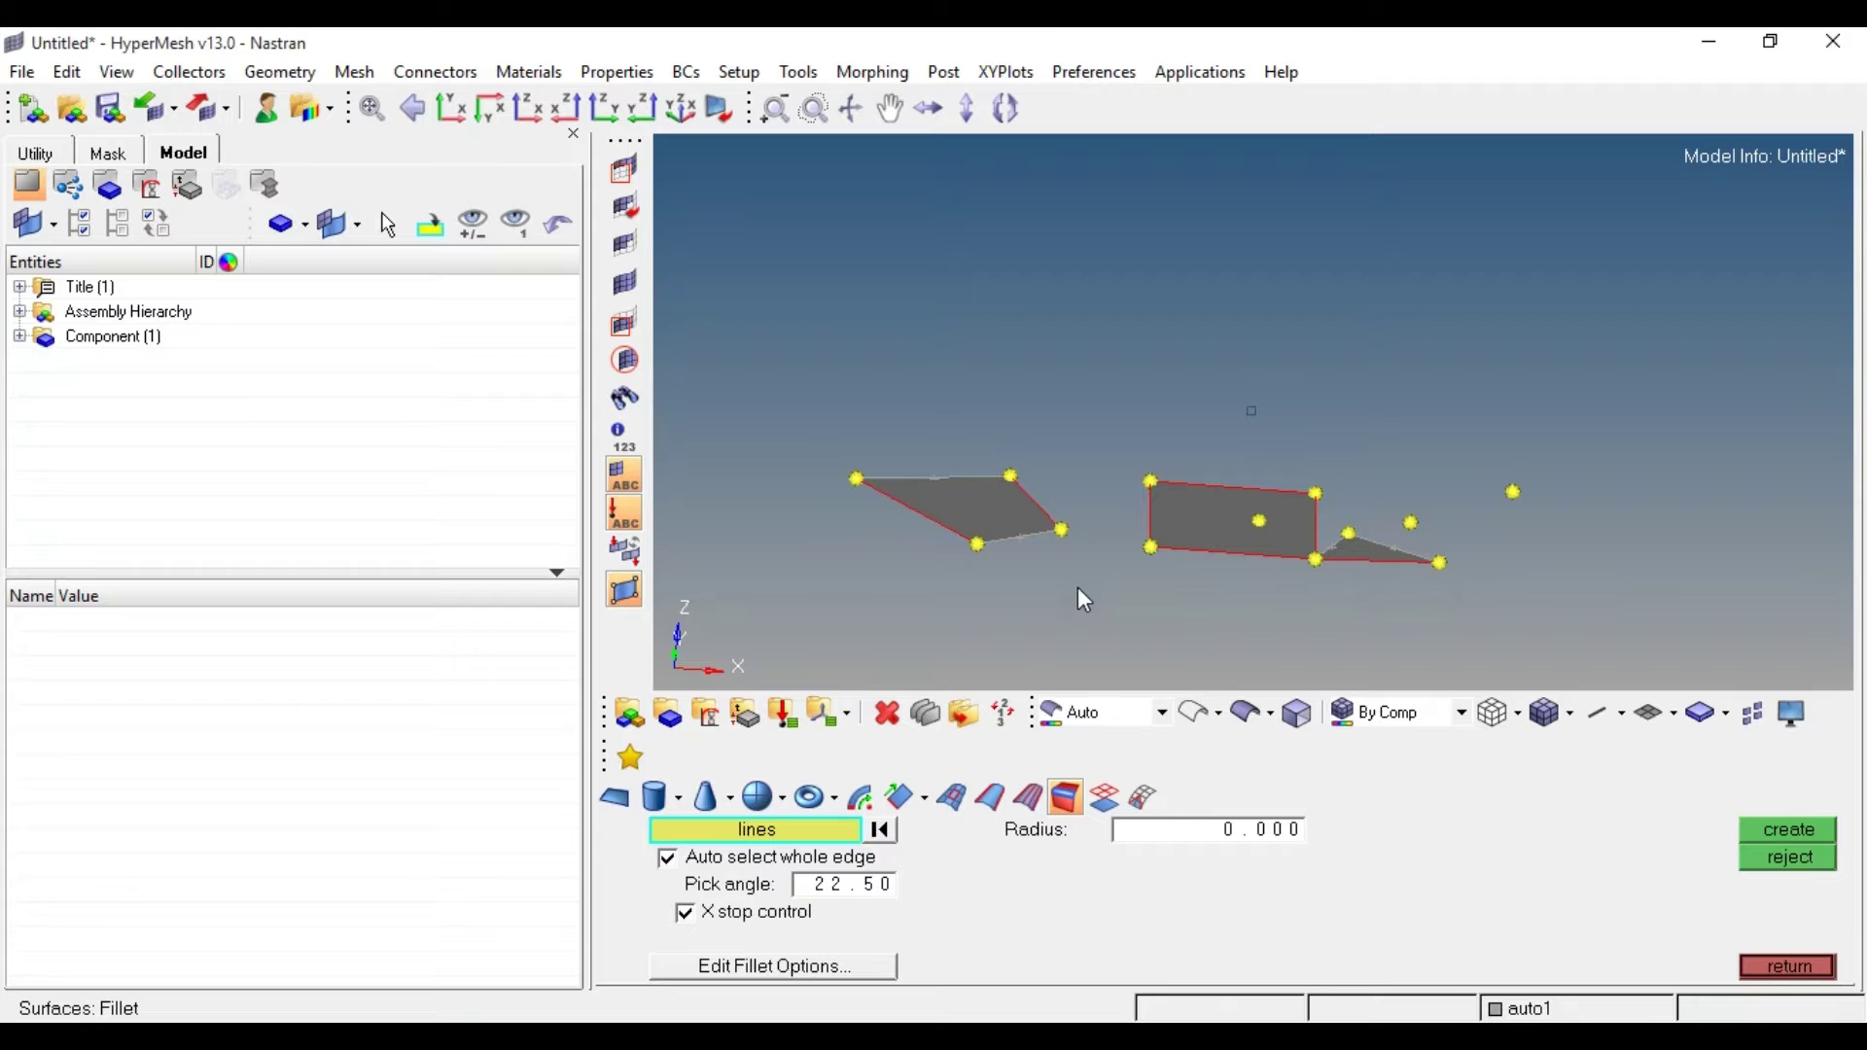
{"action": "left_click_drag", "start_coordinate": [1098, 577], "coordinate": [1037, 550], "text": "ctrl"}
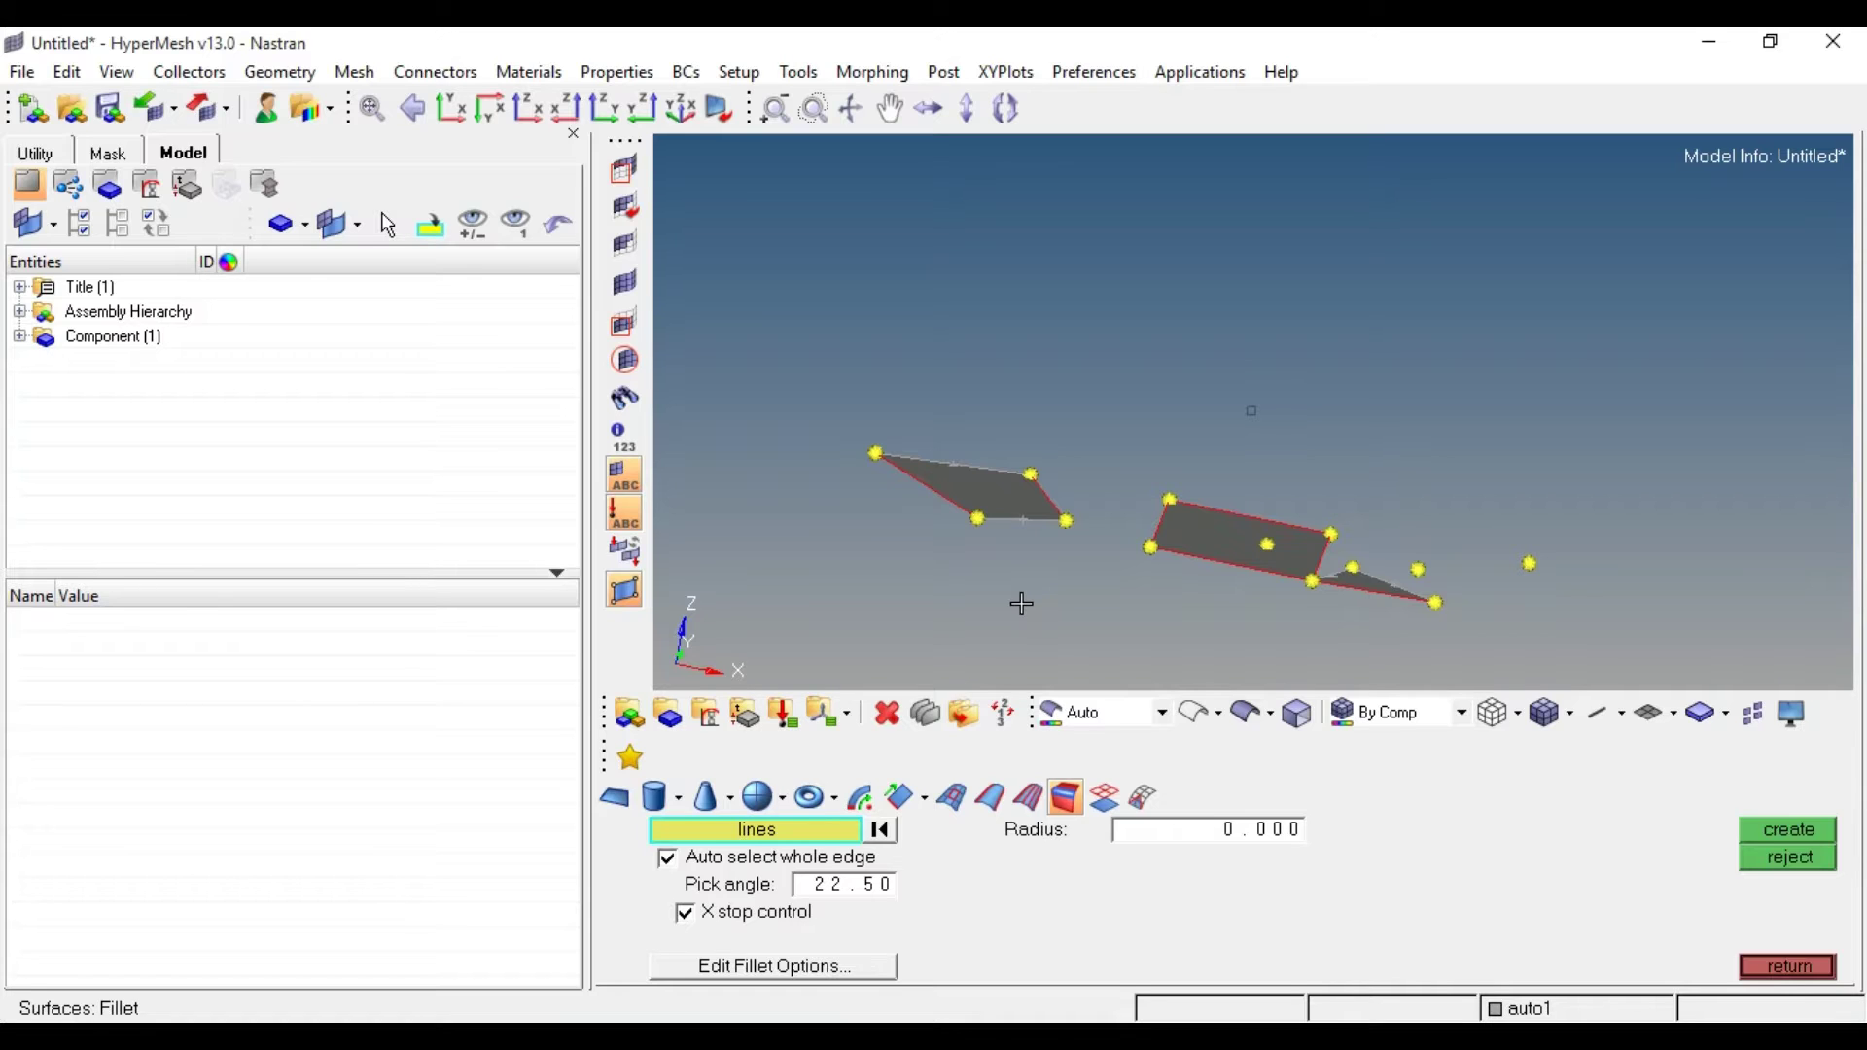
{"action": "key", "text": "shift+F4"}
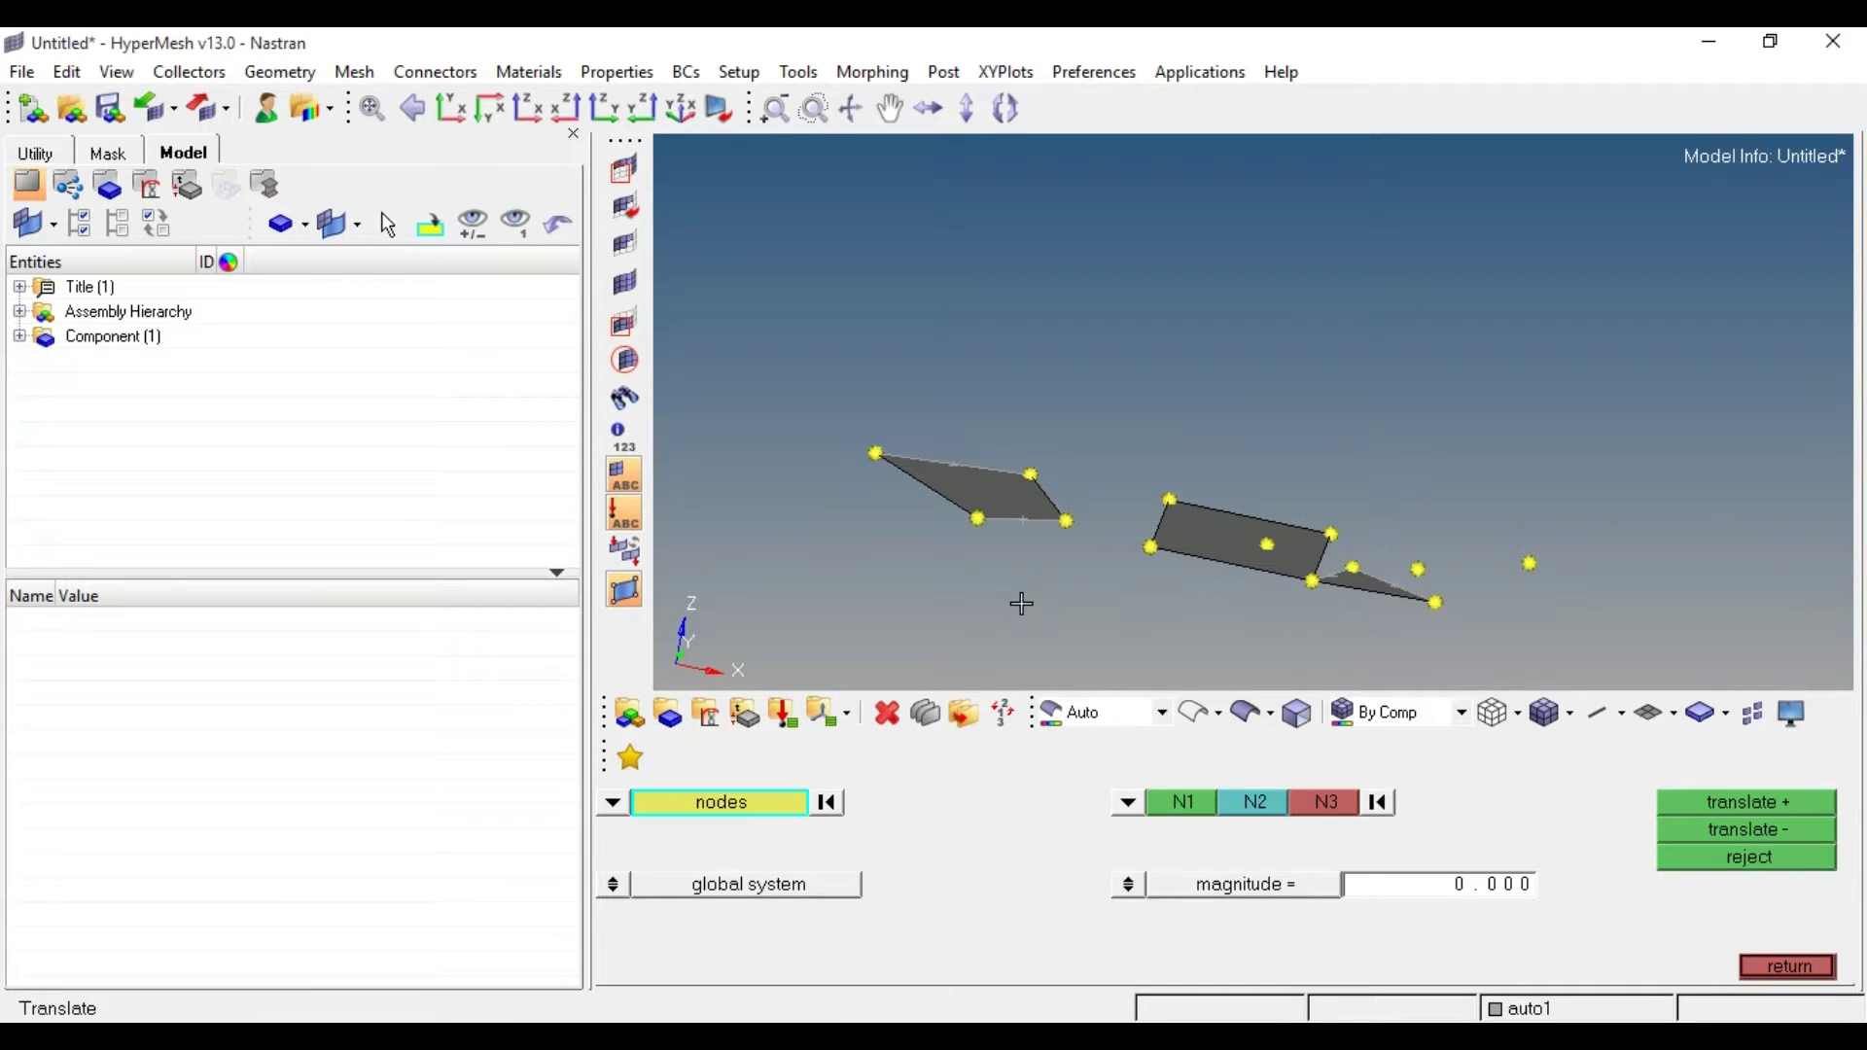
{"action": "left_click", "coordinate": [627, 803]}
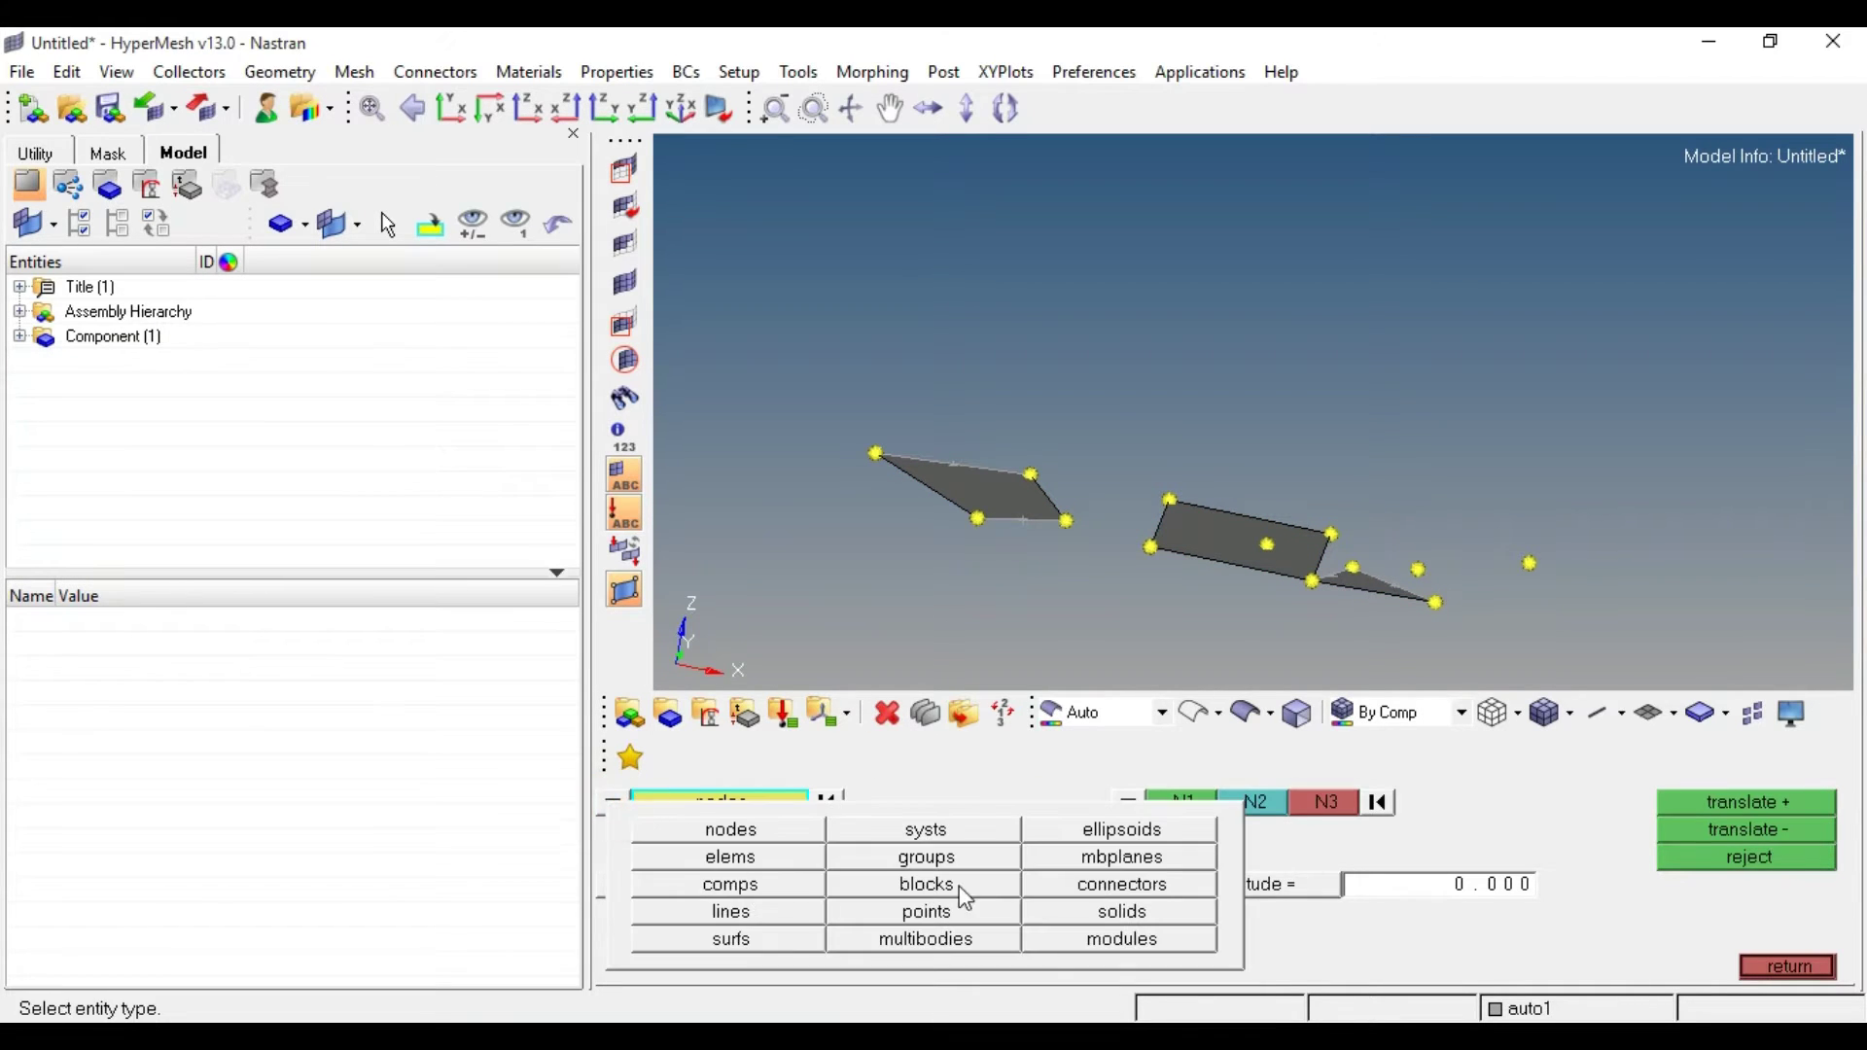
{"action": "left_click", "coordinate": [785, 829]}
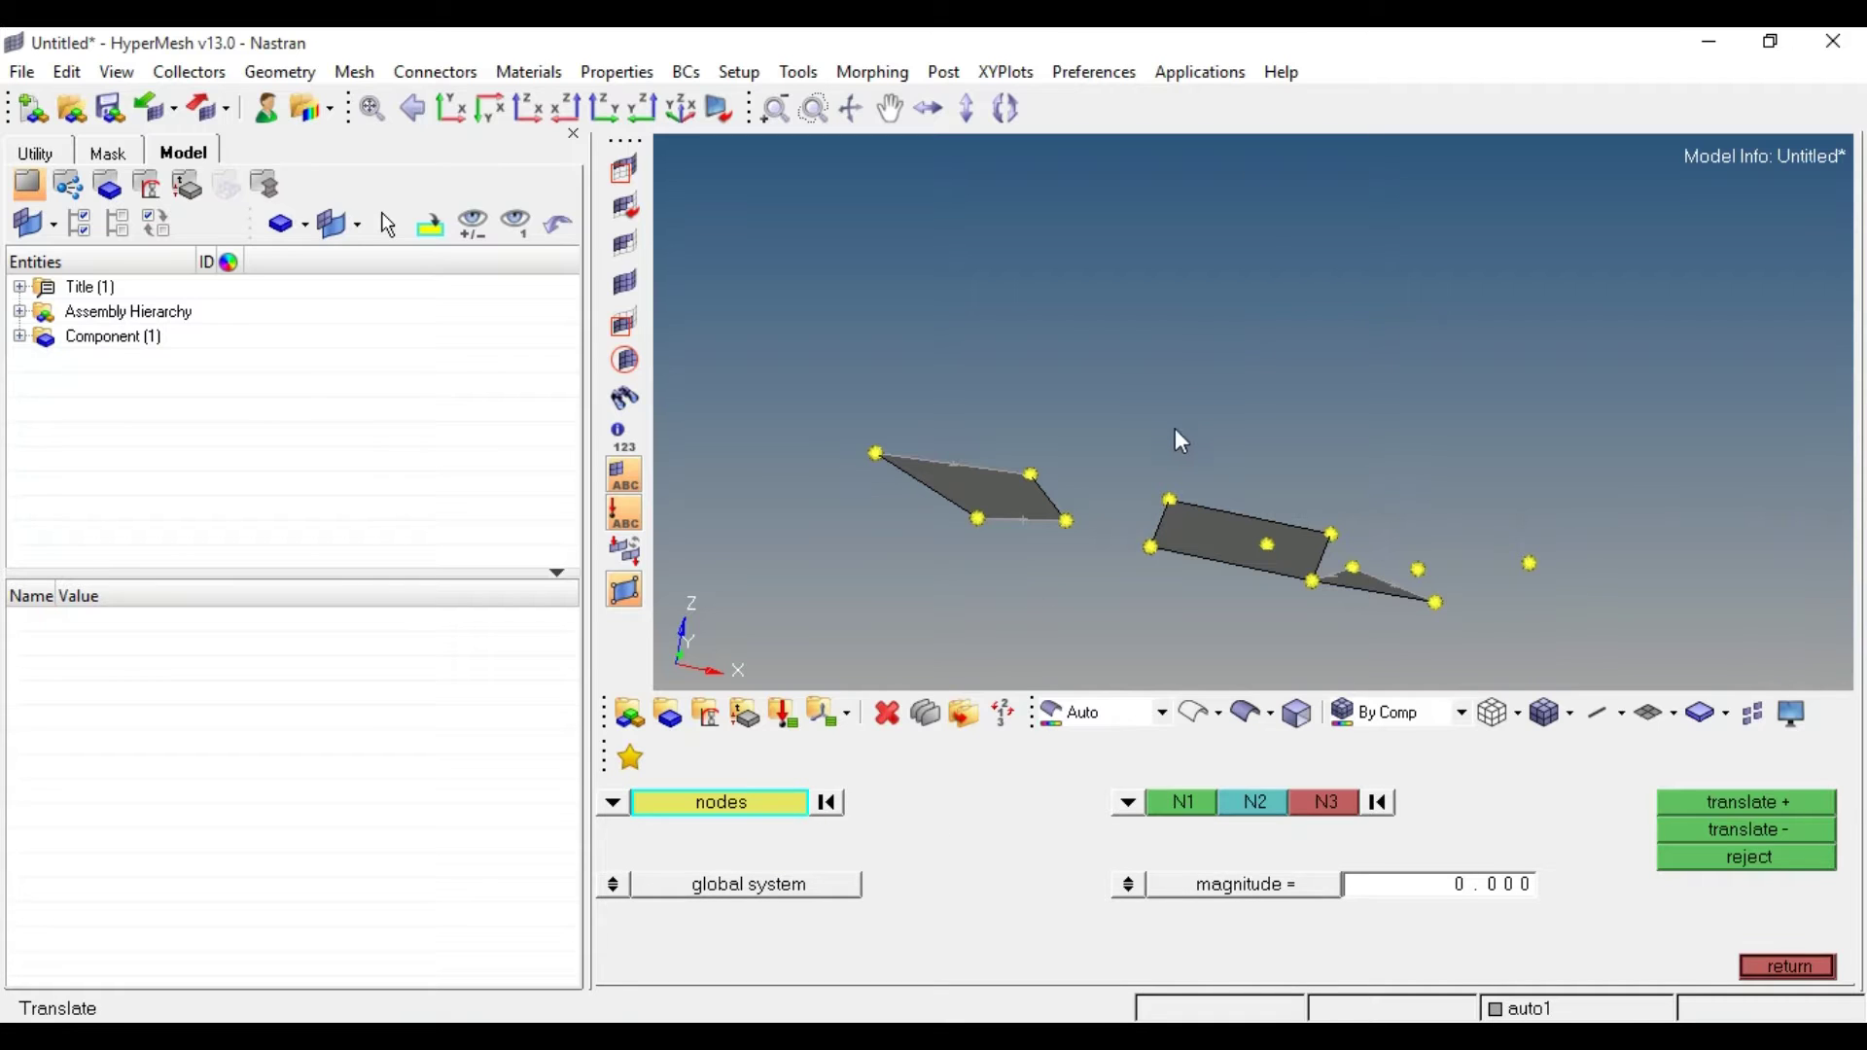
{"action": "left_click", "coordinate": [1169, 500]}
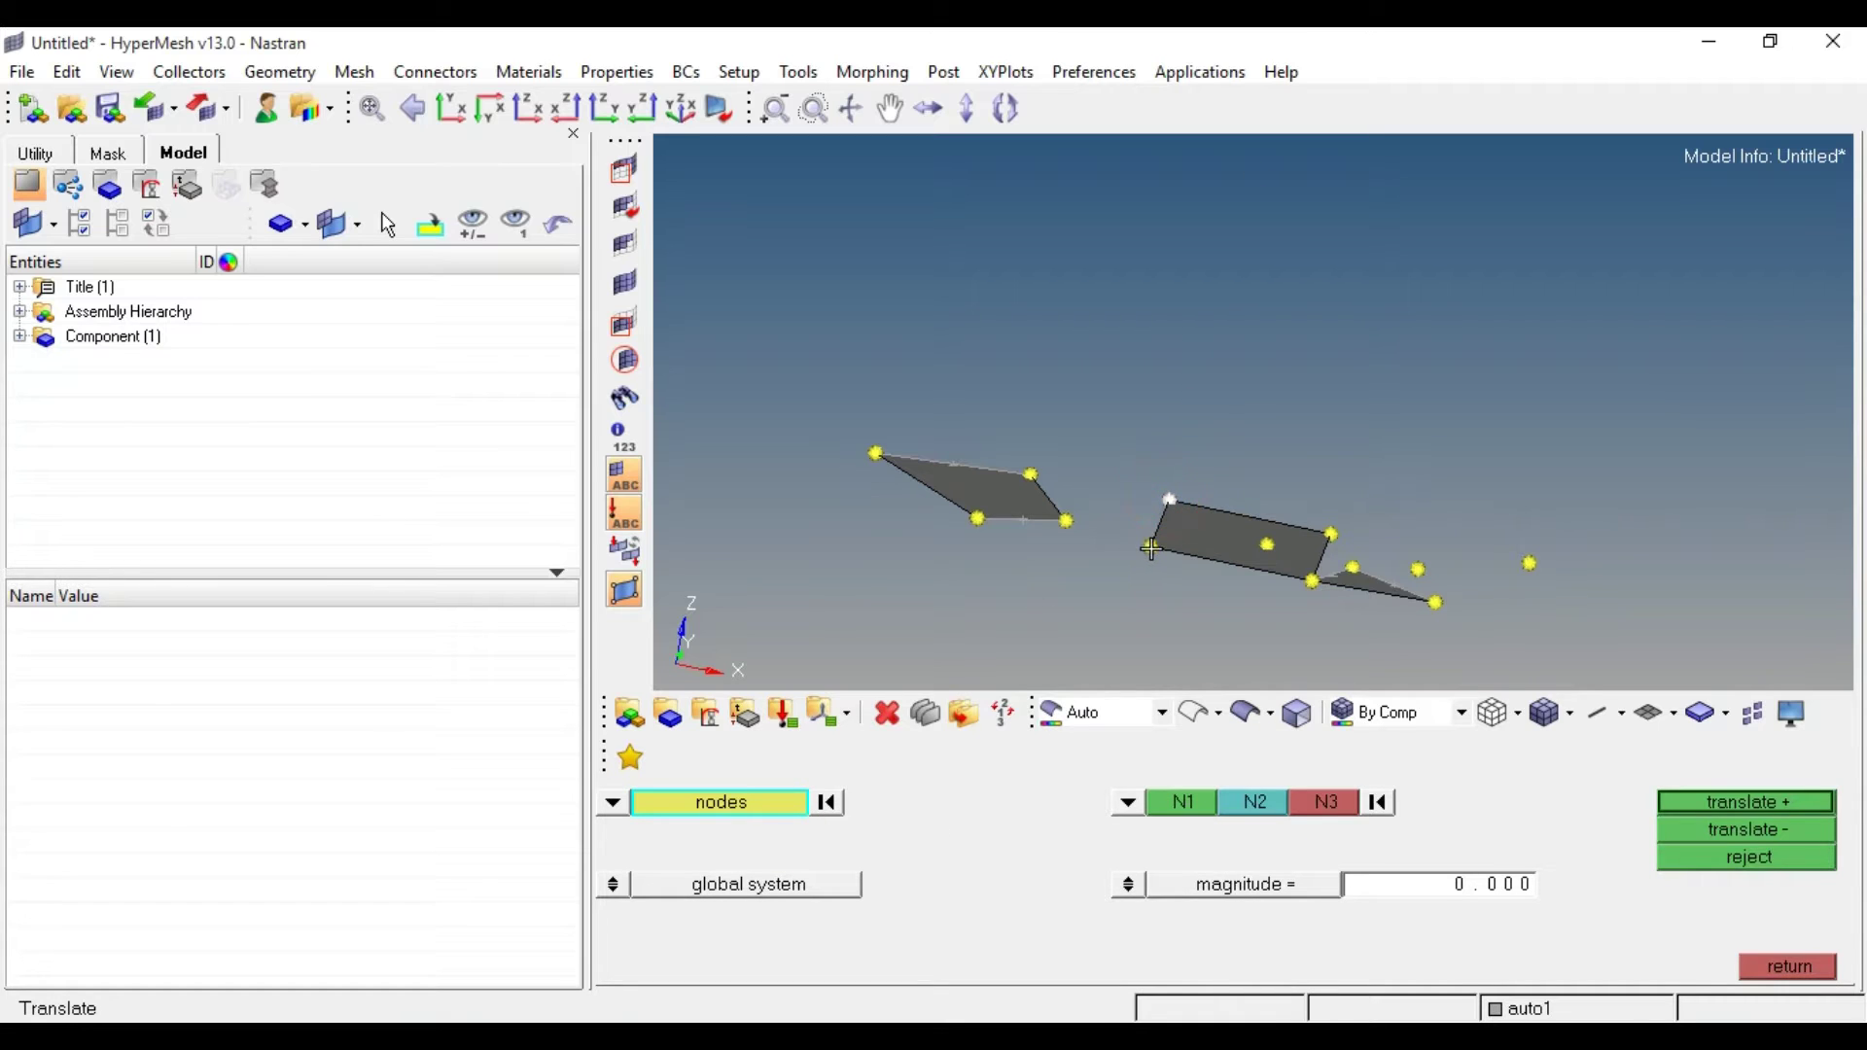
{"action": "left_click", "coordinate": [1153, 548]}
{"action": "left_click", "coordinate": [1128, 802]}
{"action": "left_click", "coordinate": [1128, 803]}
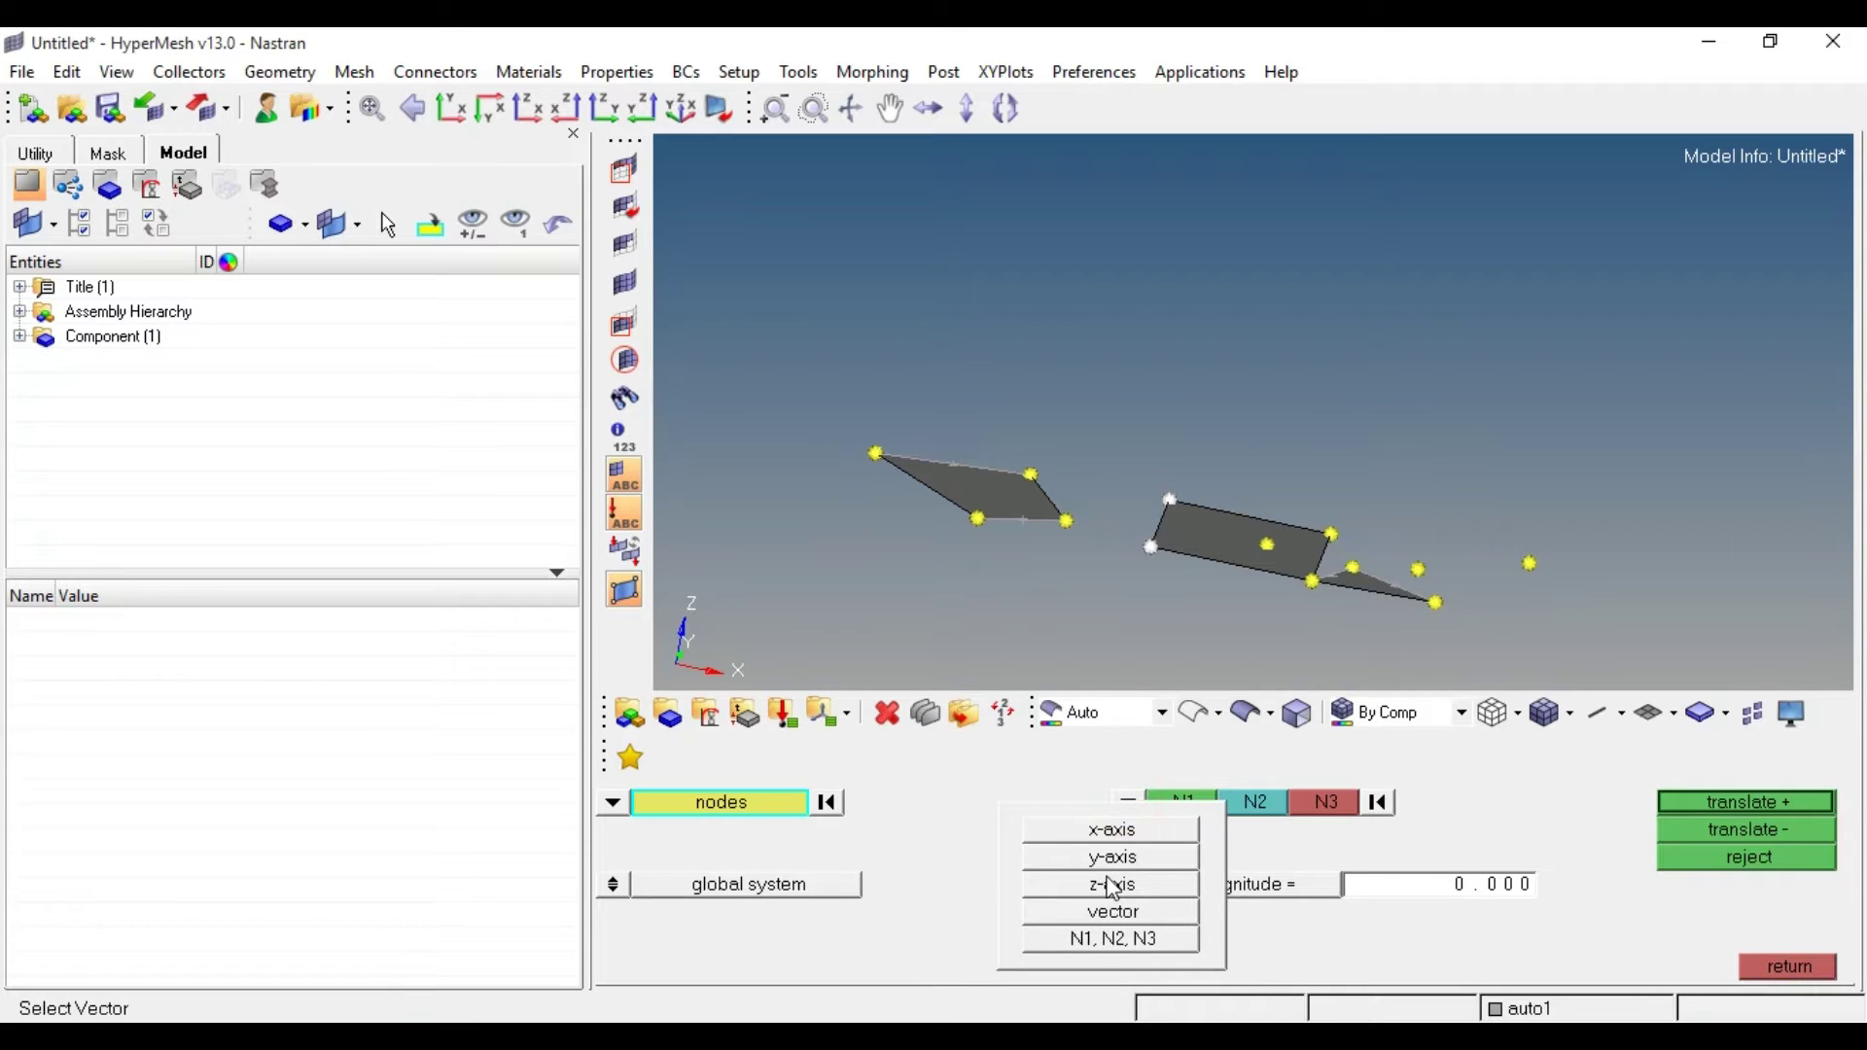
{"action": "left_click", "coordinate": [1108, 884]}
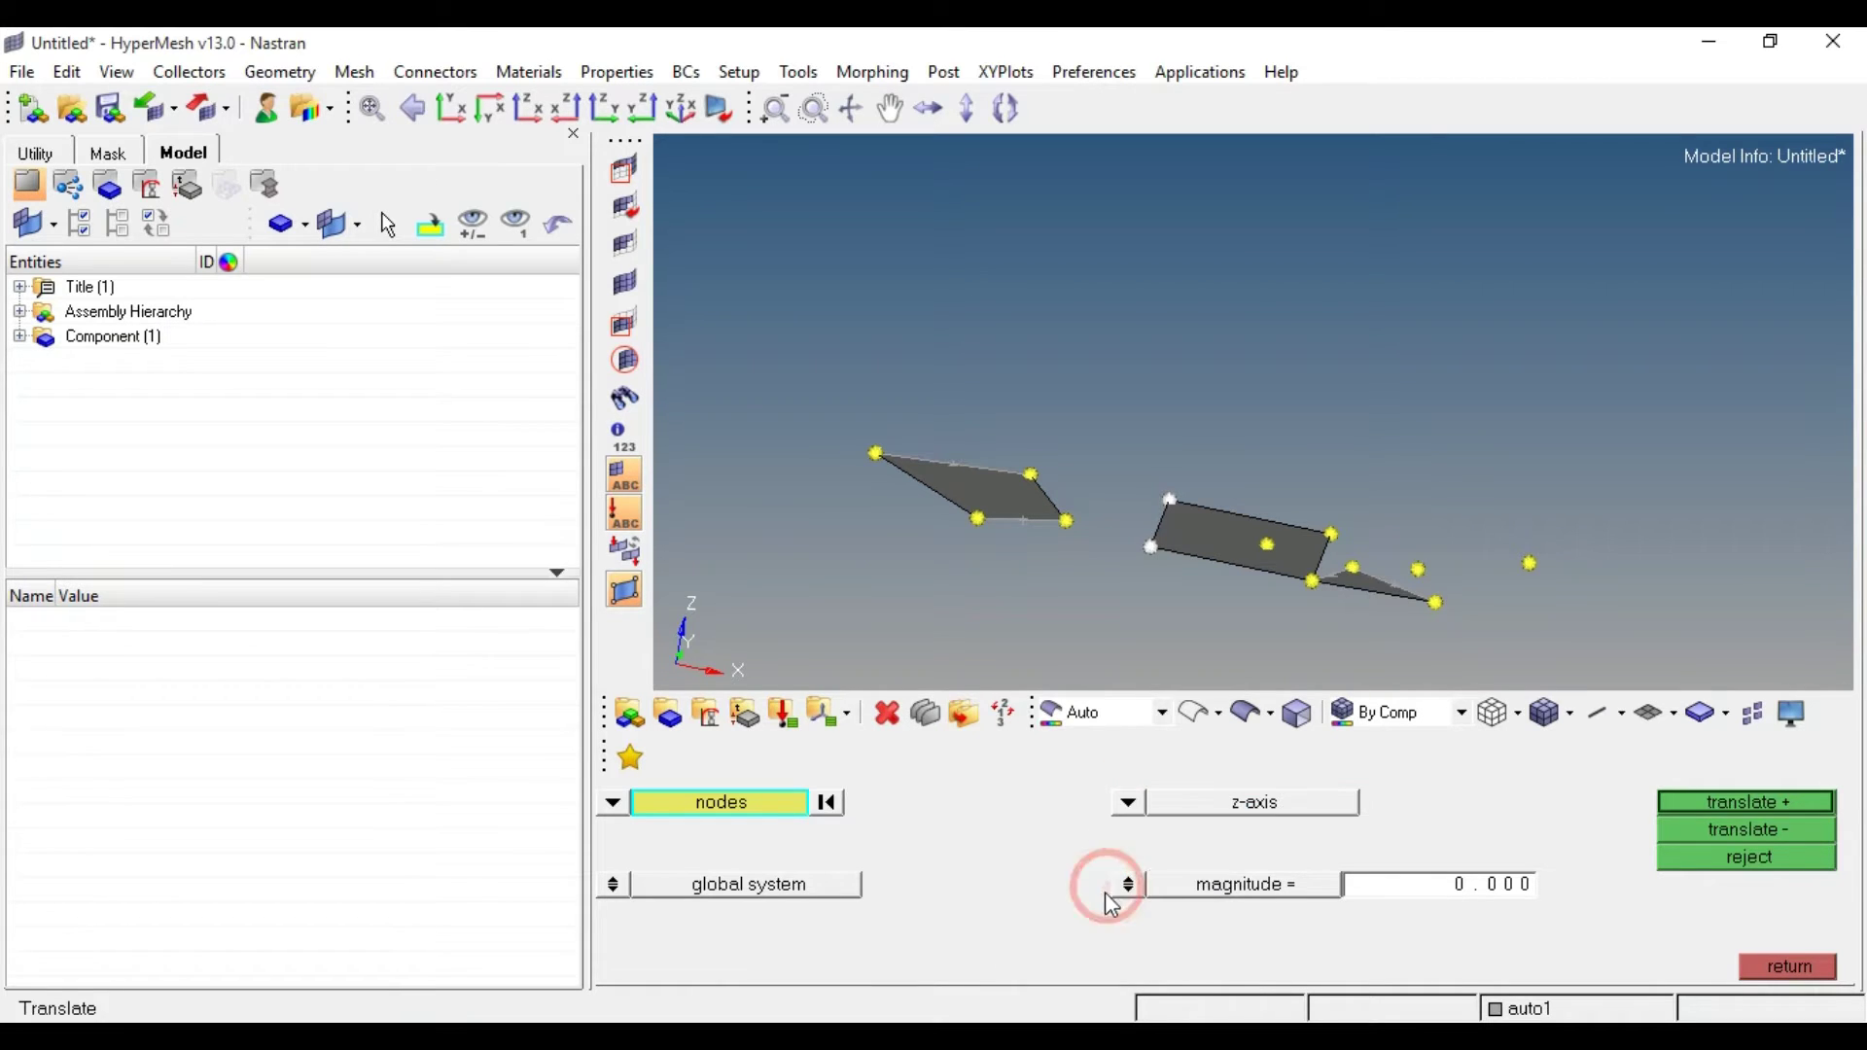
{"action": "left_click", "coordinate": [1478, 884]}
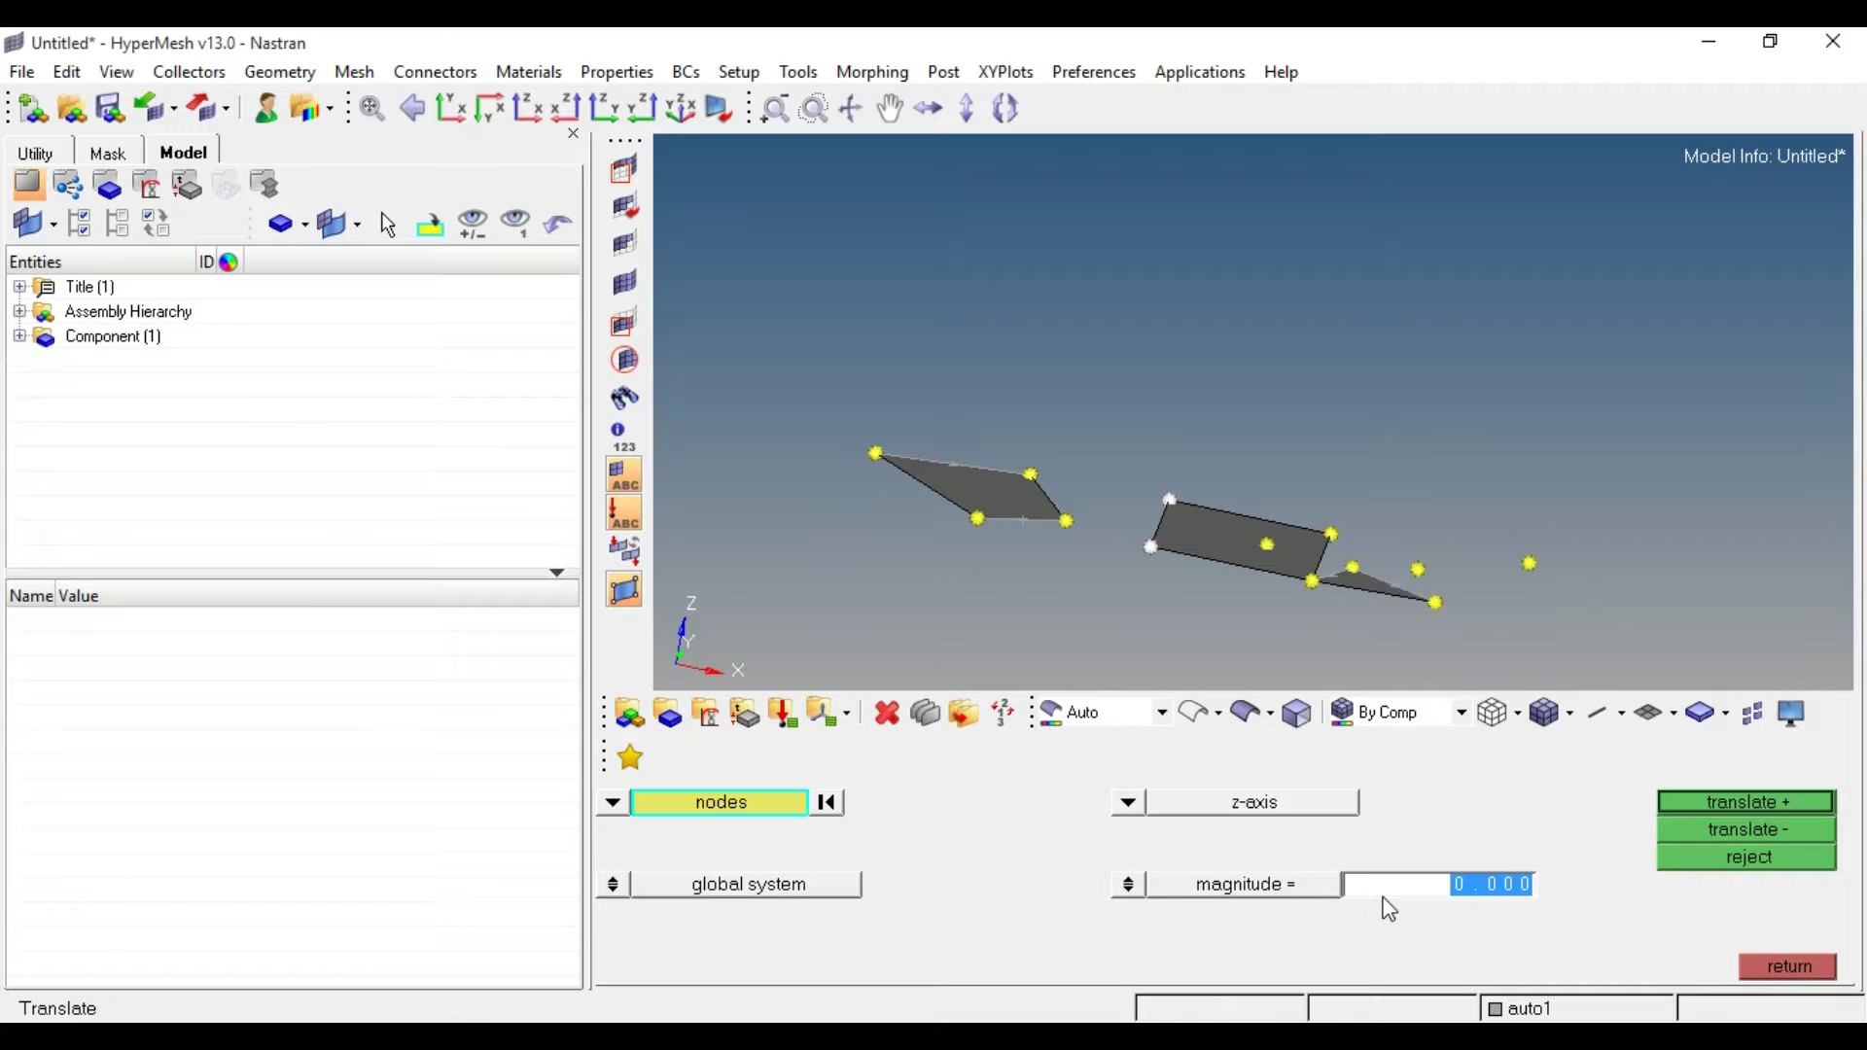
{"action": "type", "text": "20"}
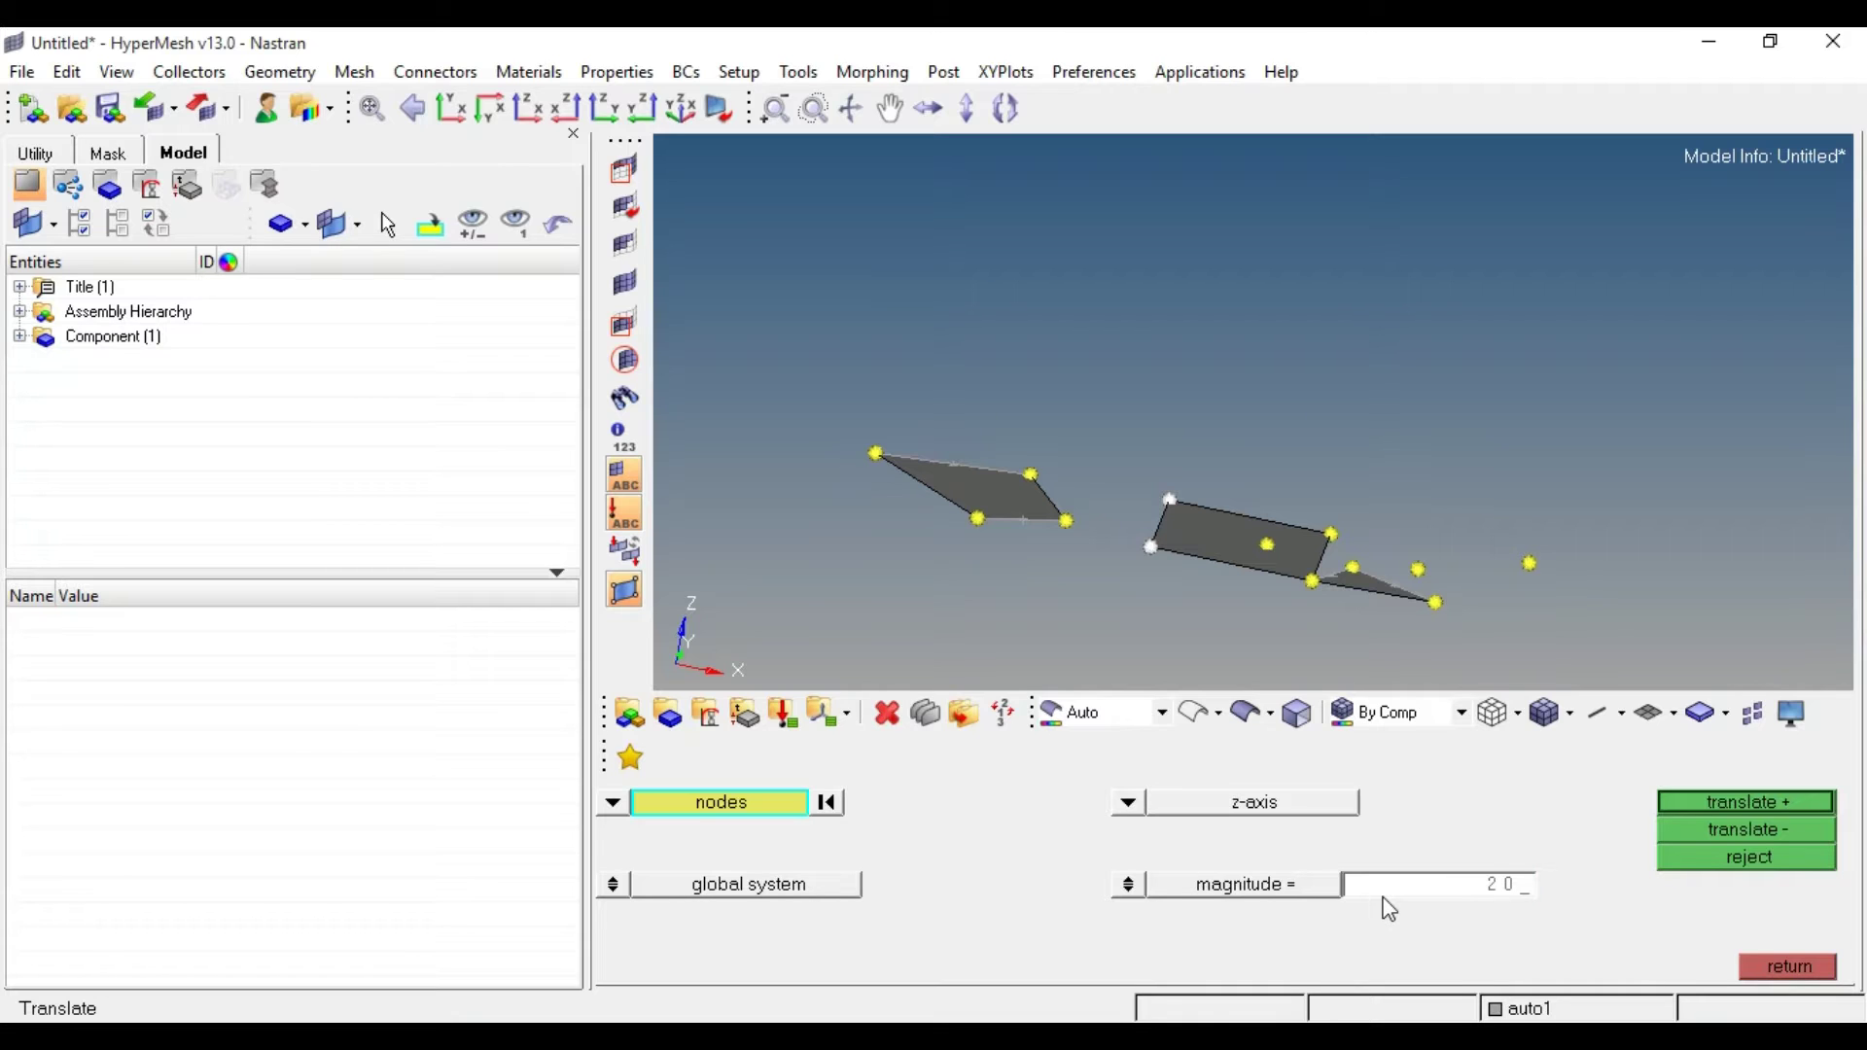
{"action": "left_click", "coordinate": [1756, 801]}
{"action": "left_click", "coordinate": [659, 800]}
{"action": "left_click", "coordinate": [1705, 856]}
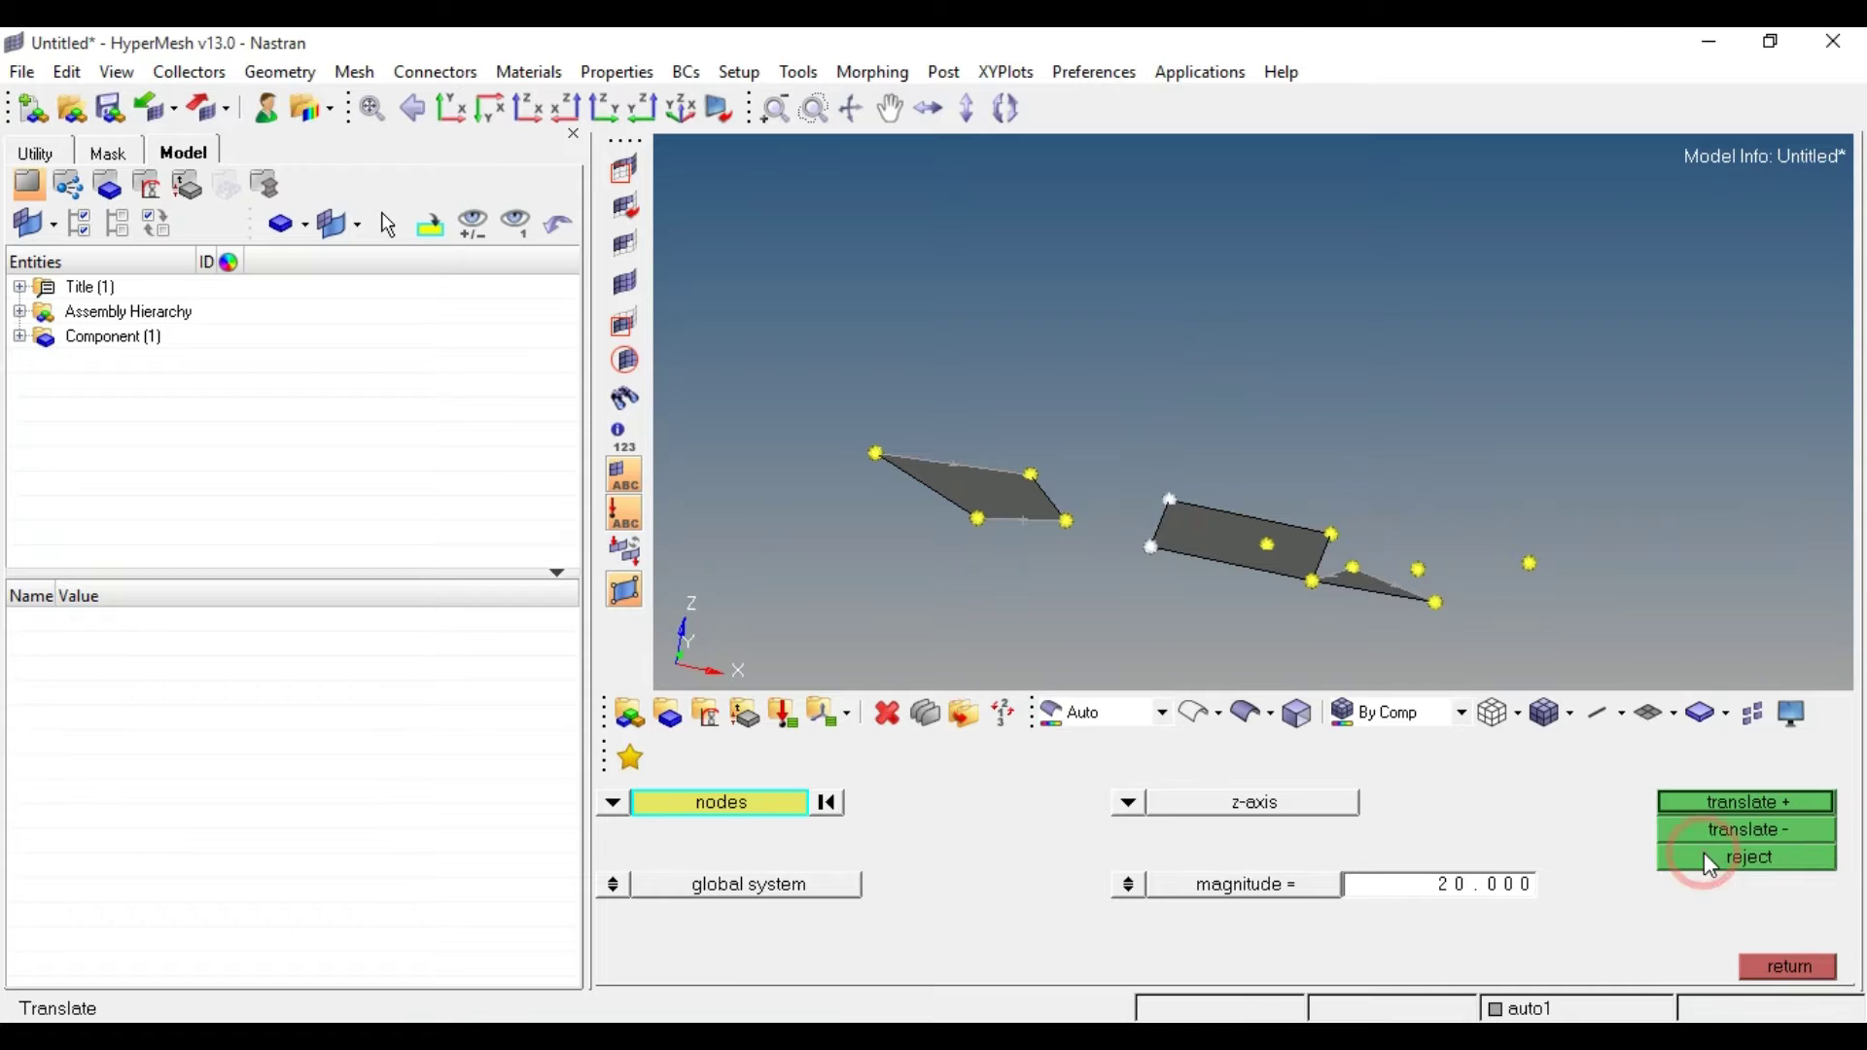
Duplicate the two selected corner nodes and translate the copies 20 in the positive z direction.
{"action": "left_click", "coordinate": [721, 803]}
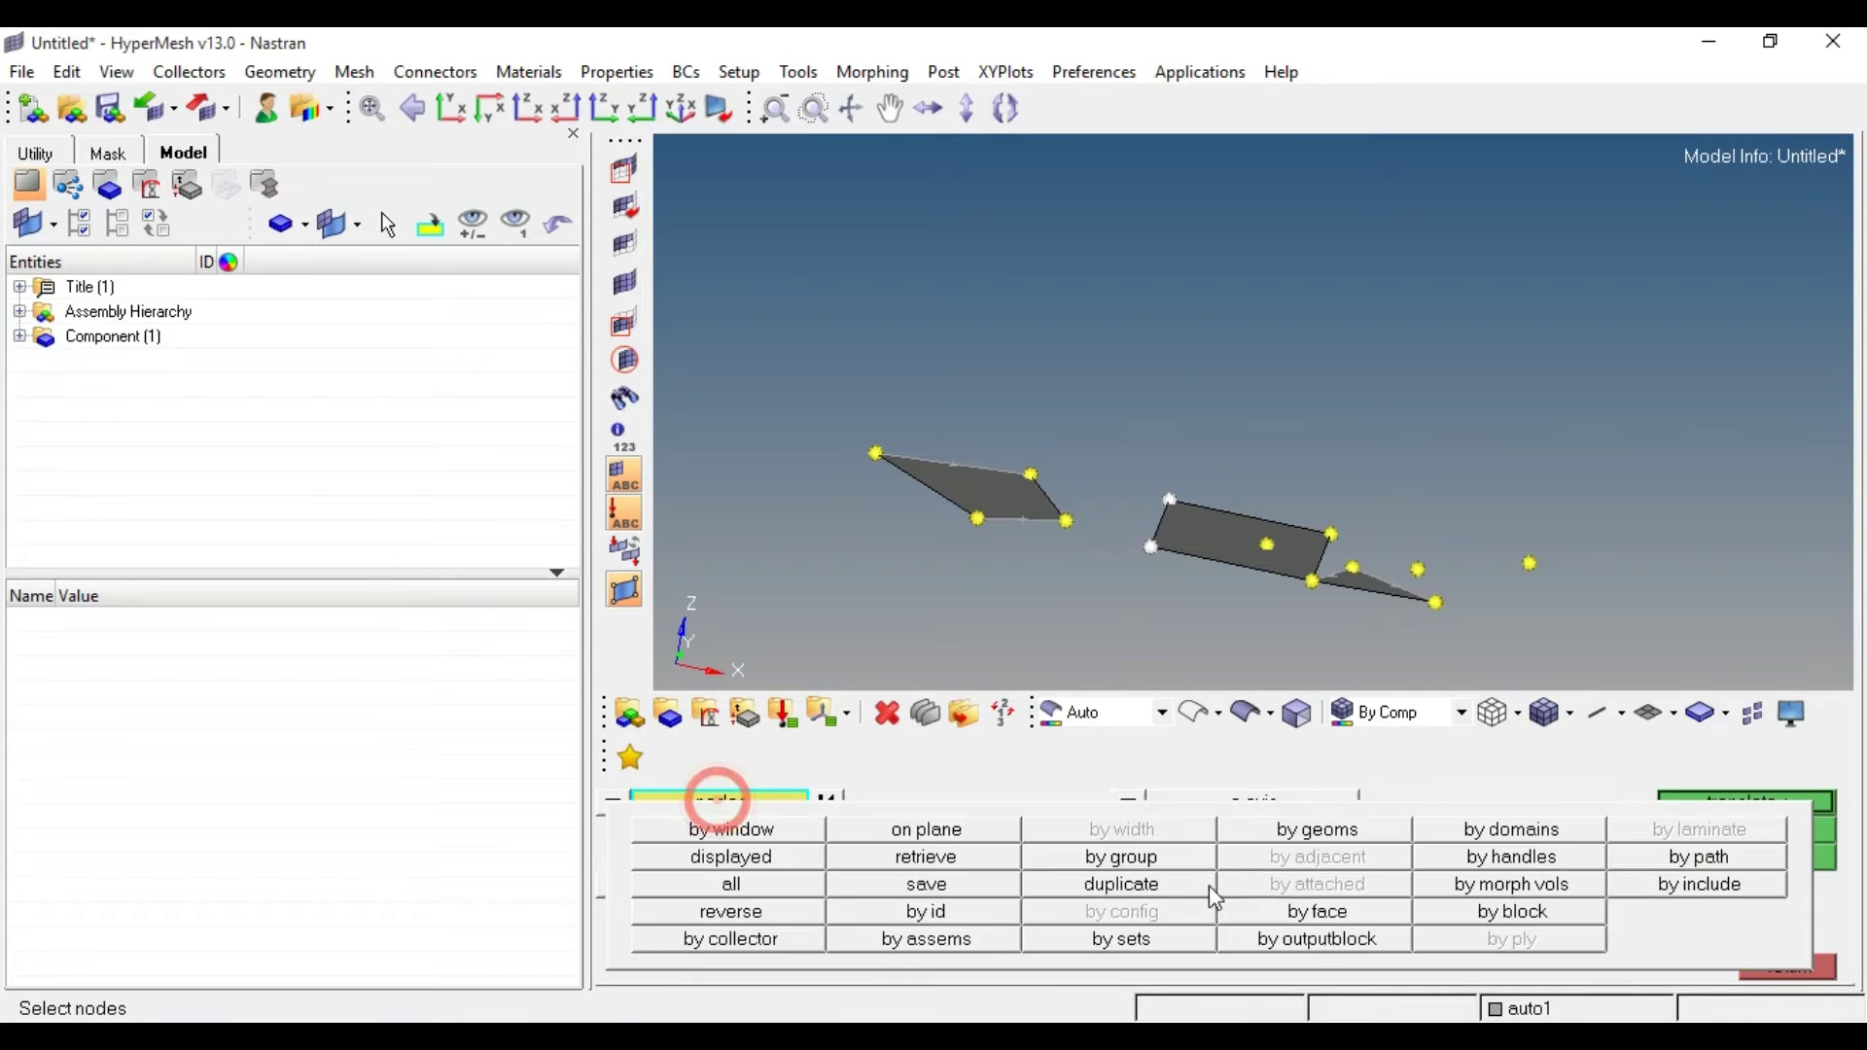
{"action": "left_click", "coordinate": [1135, 887]}
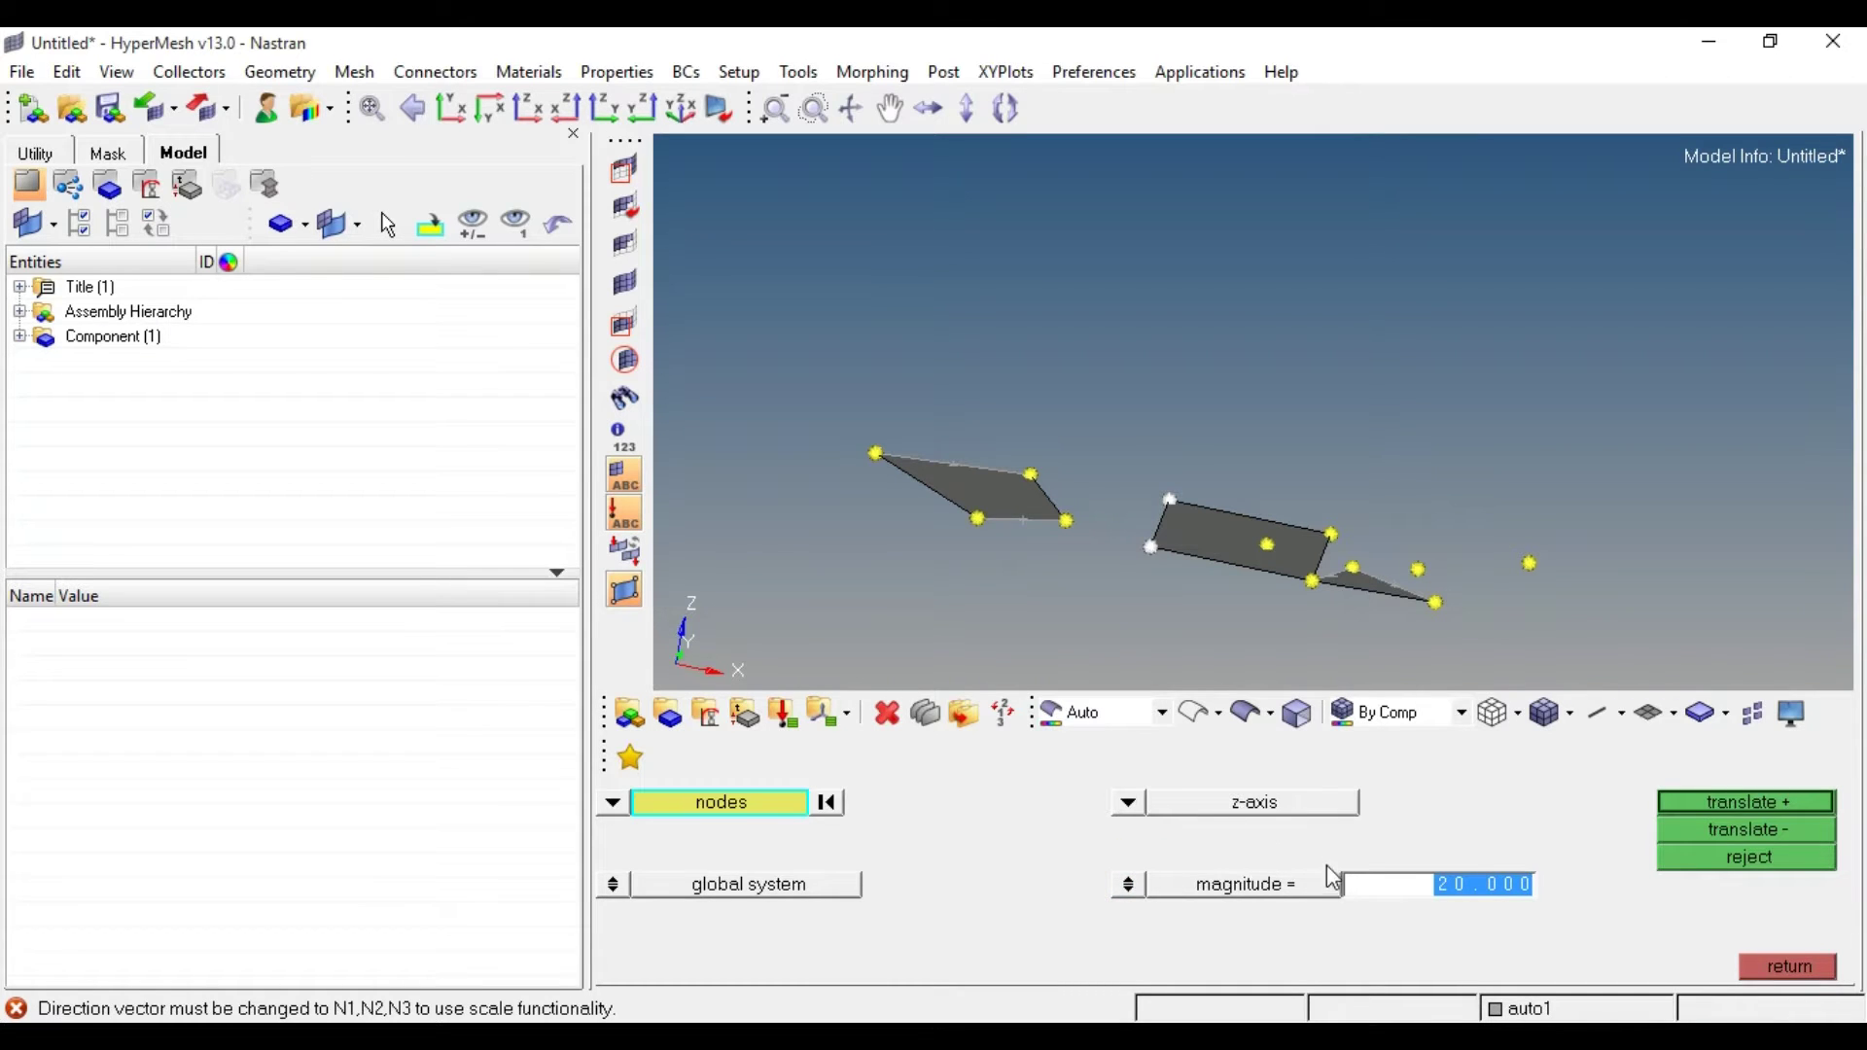
{"action": "left_click", "coordinate": [1694, 803]}
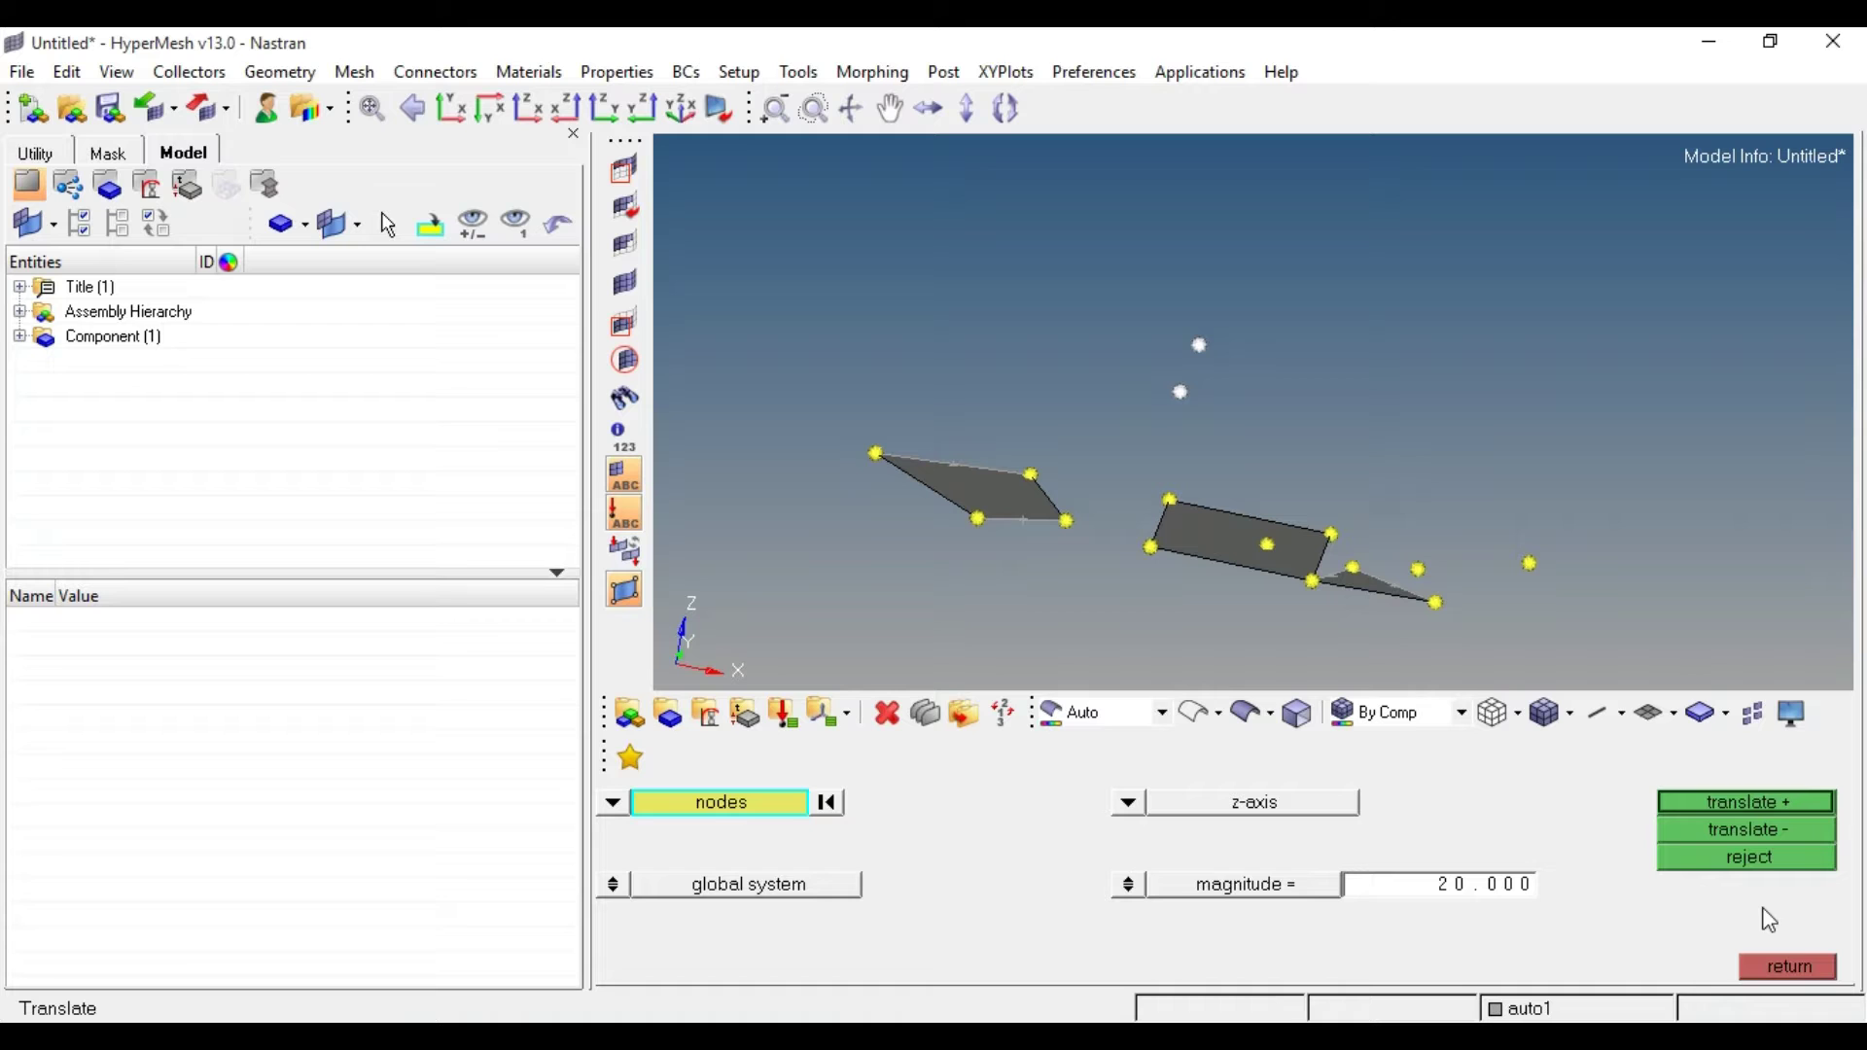
{"action": "left_click", "coordinate": [1799, 975]}
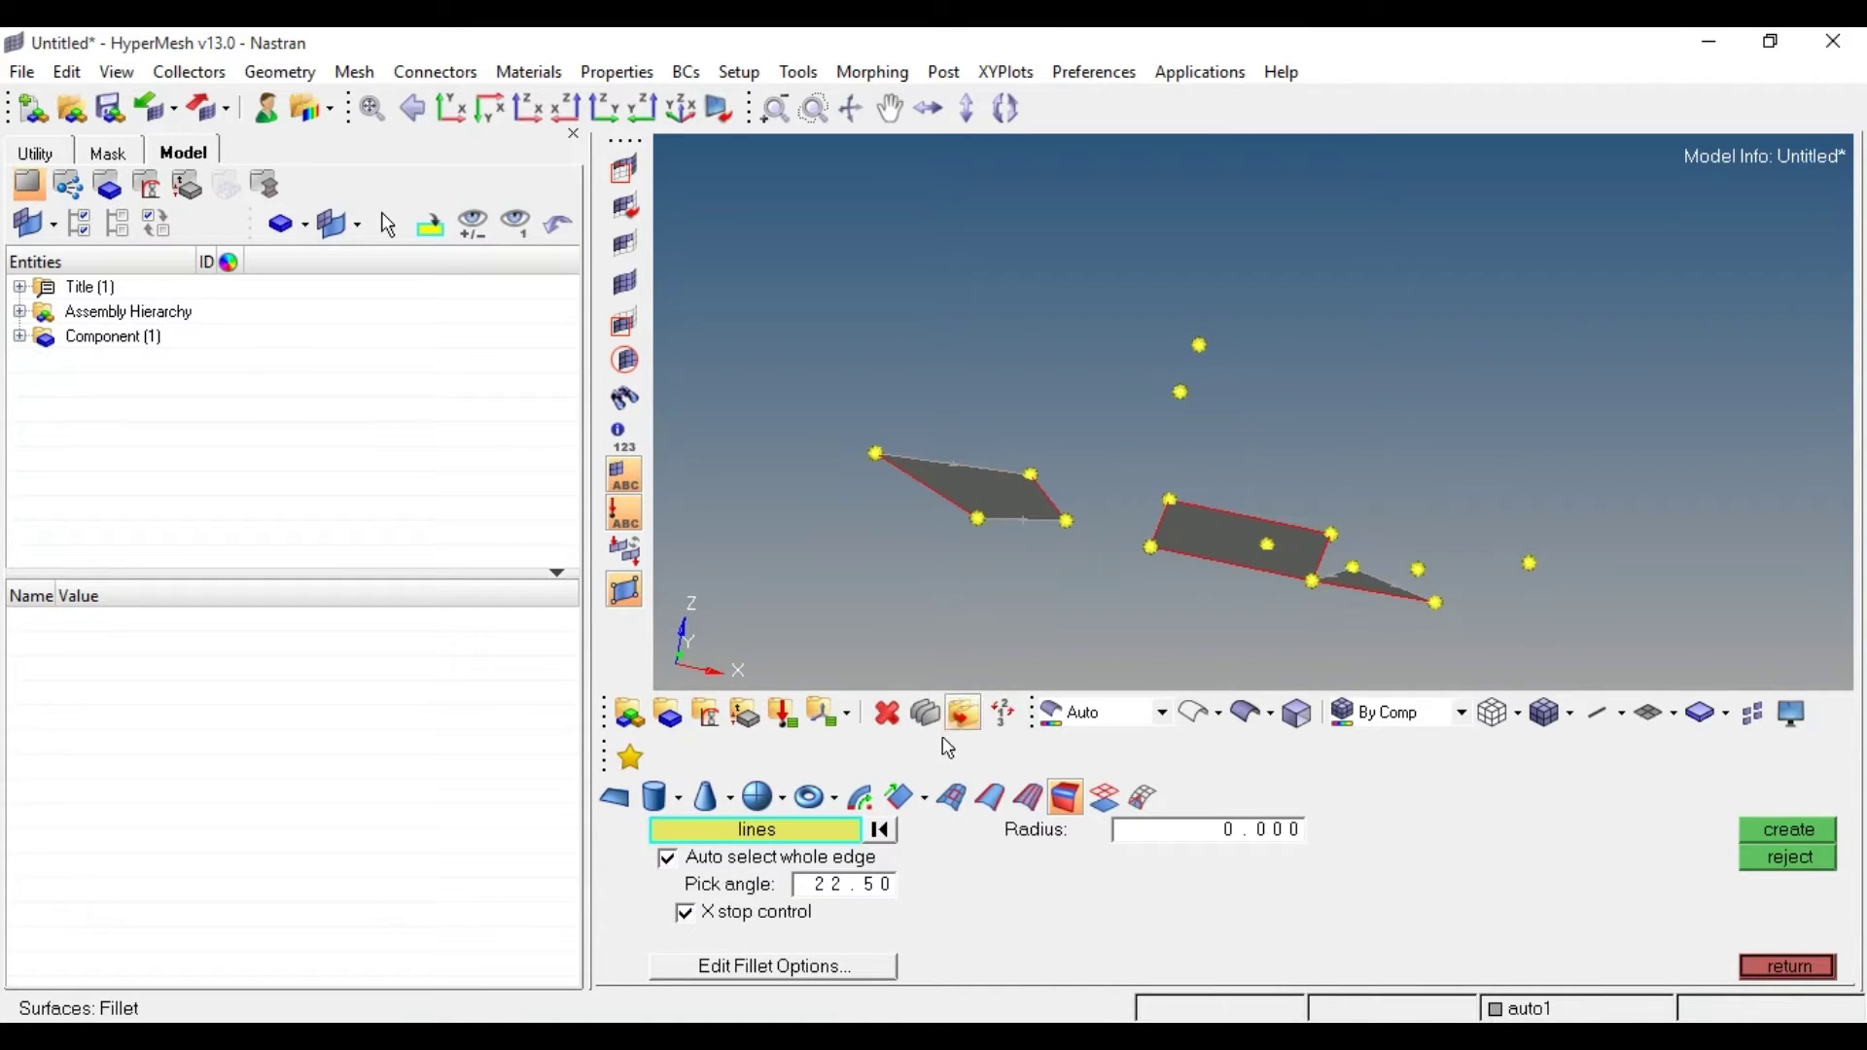
Create a Ruled surface between the two raised duplicate nodes and the square's two left corner nodes.
{"action": "left_click", "coordinate": [1776, 961]}
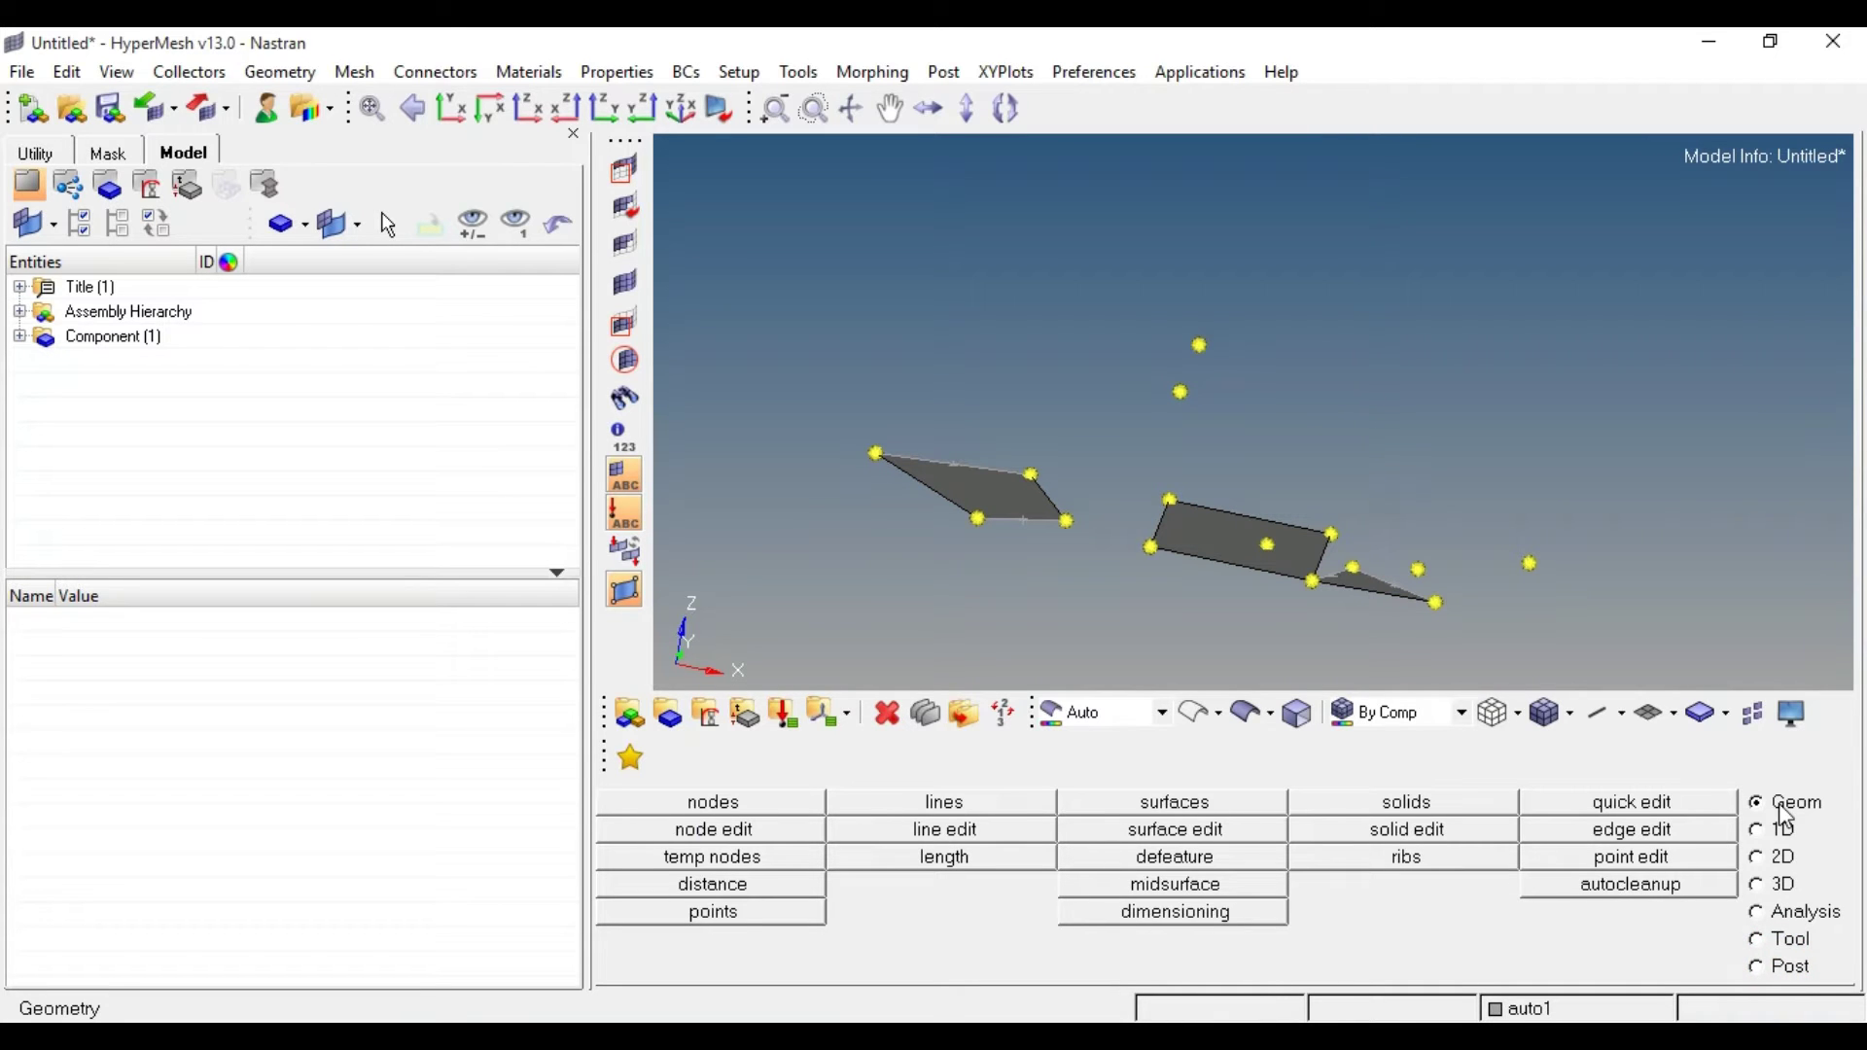
{"action": "left_click", "coordinate": [1167, 803]}
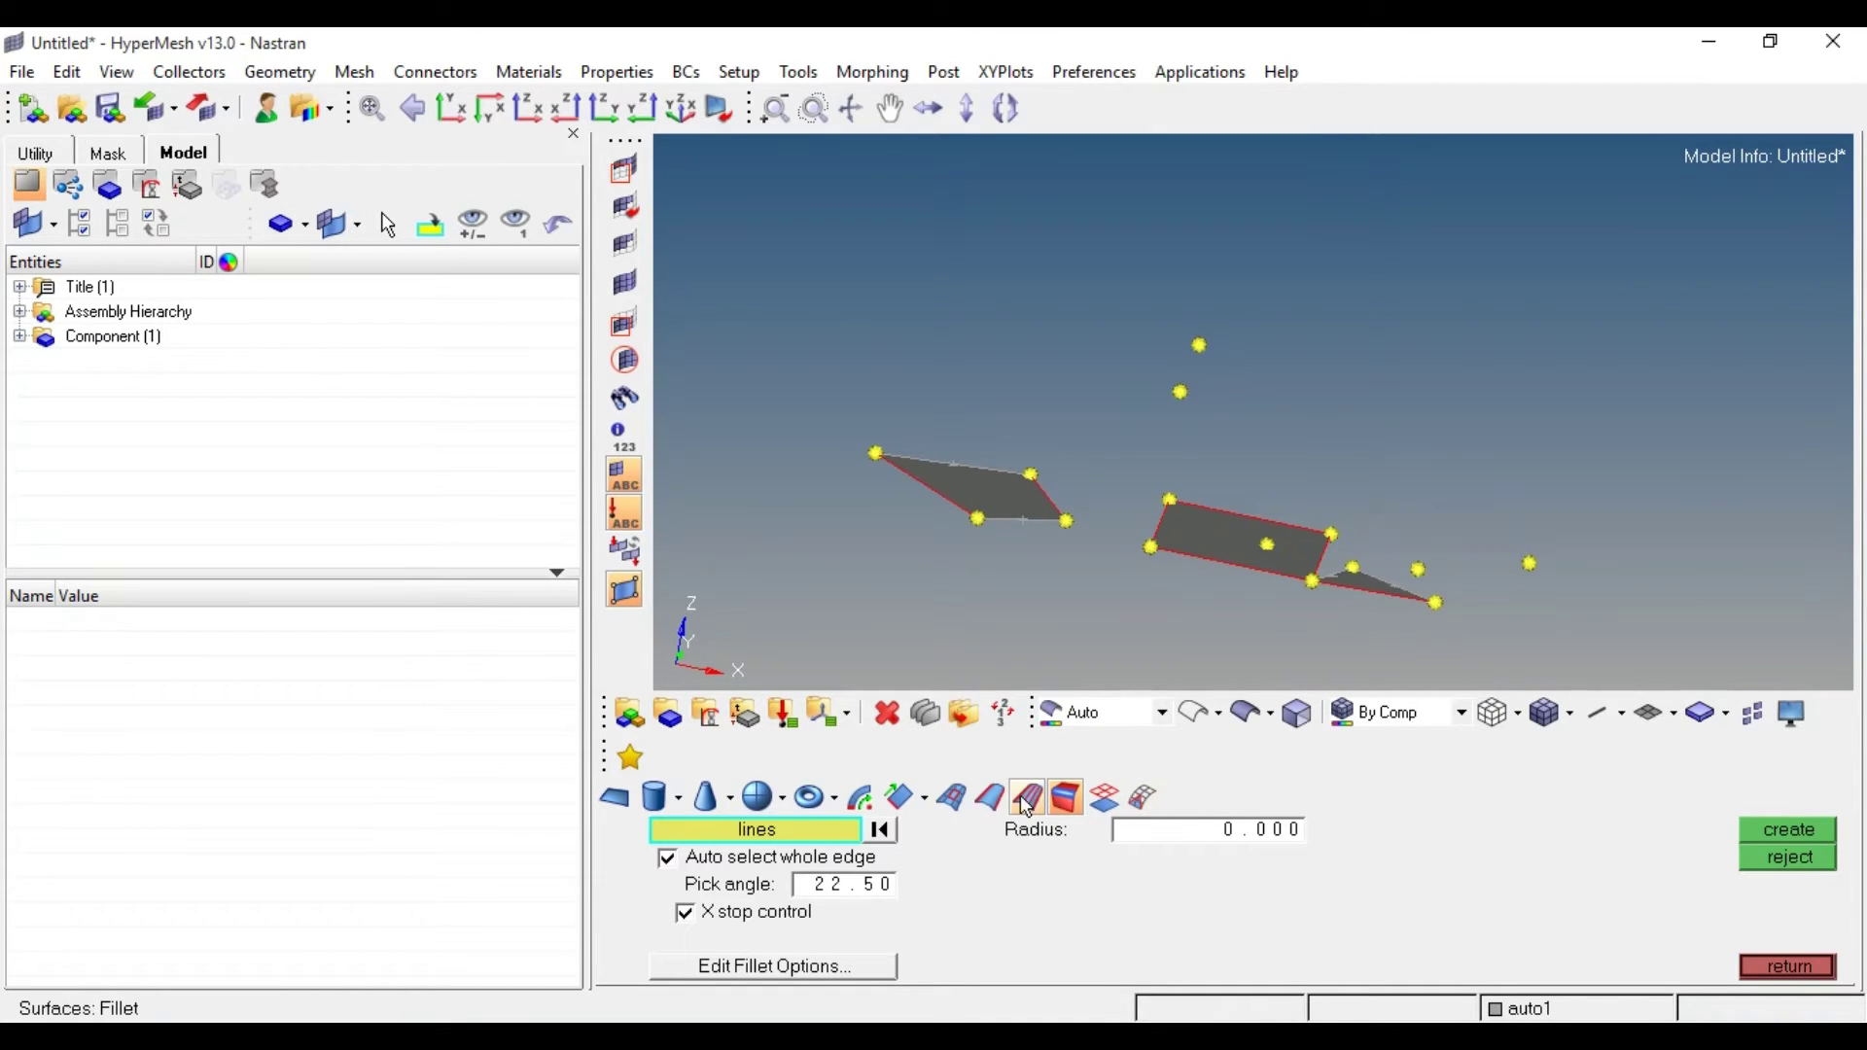
{"action": "left_click", "coordinate": [1027, 803]}
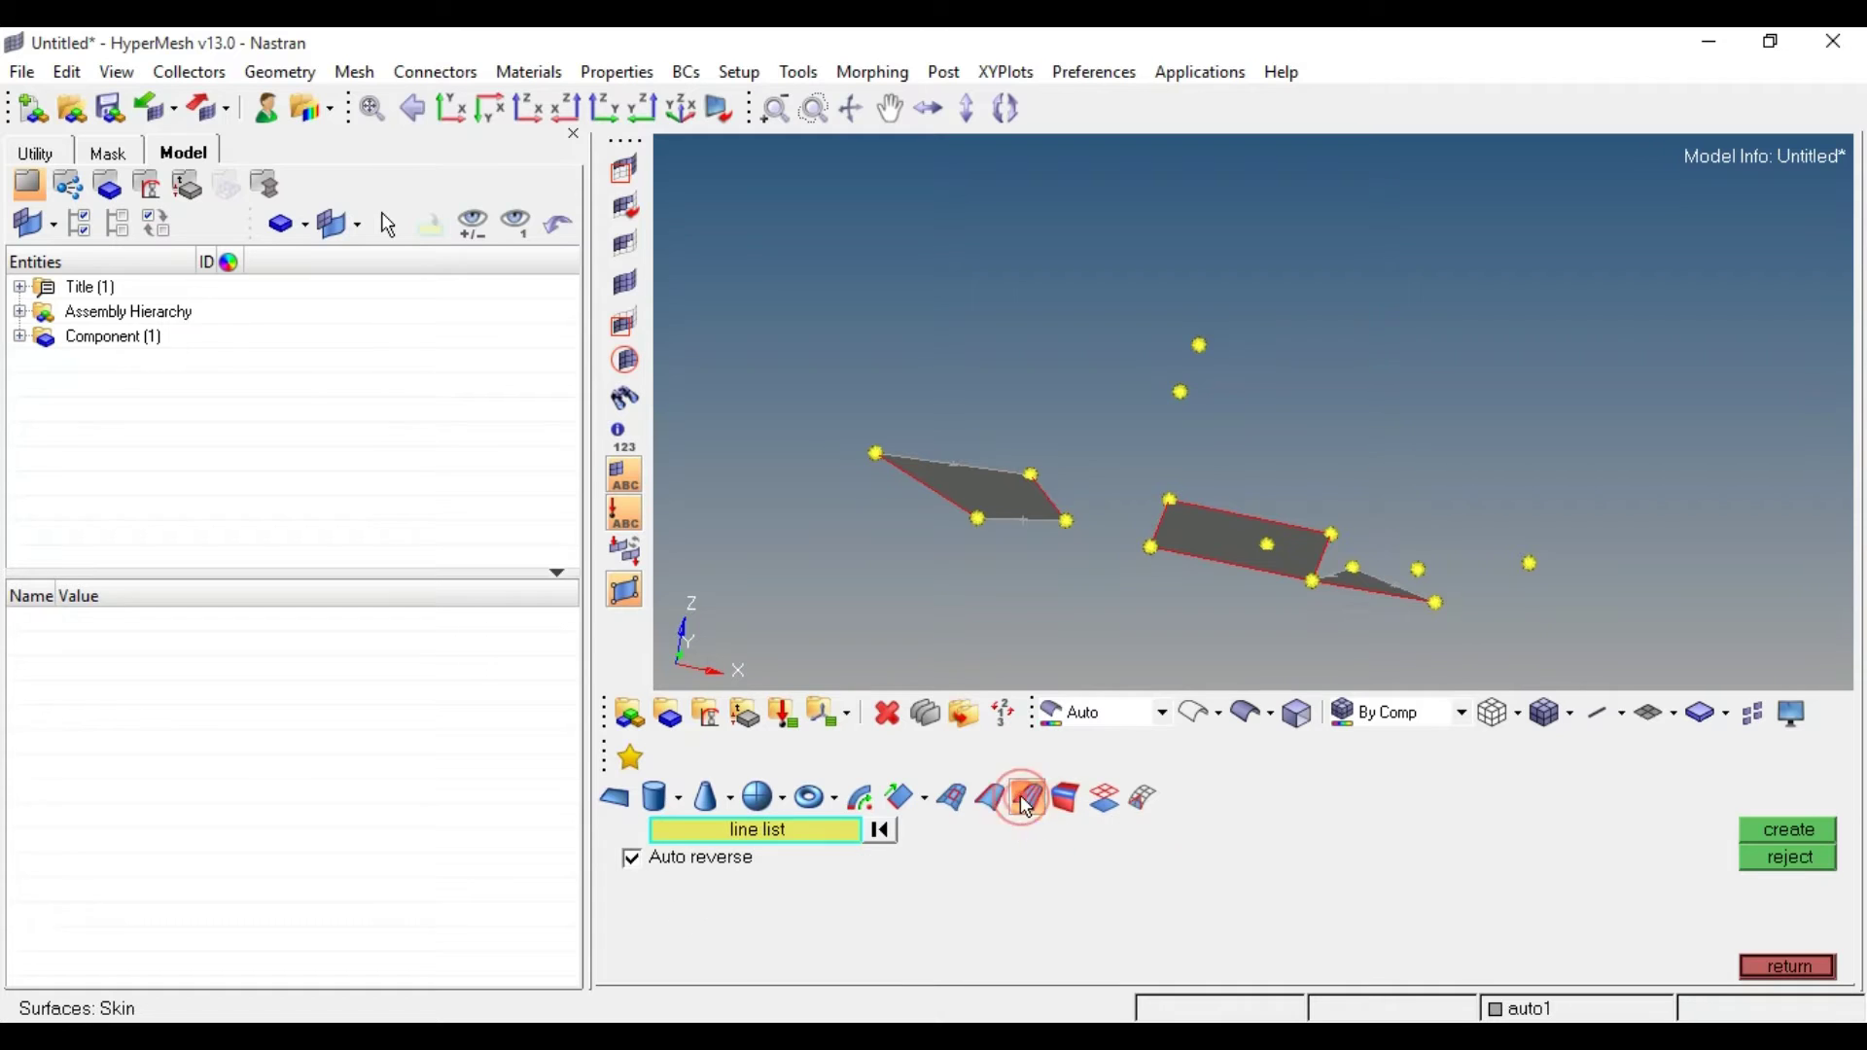
{"action": "left_click", "coordinate": [991, 803]}
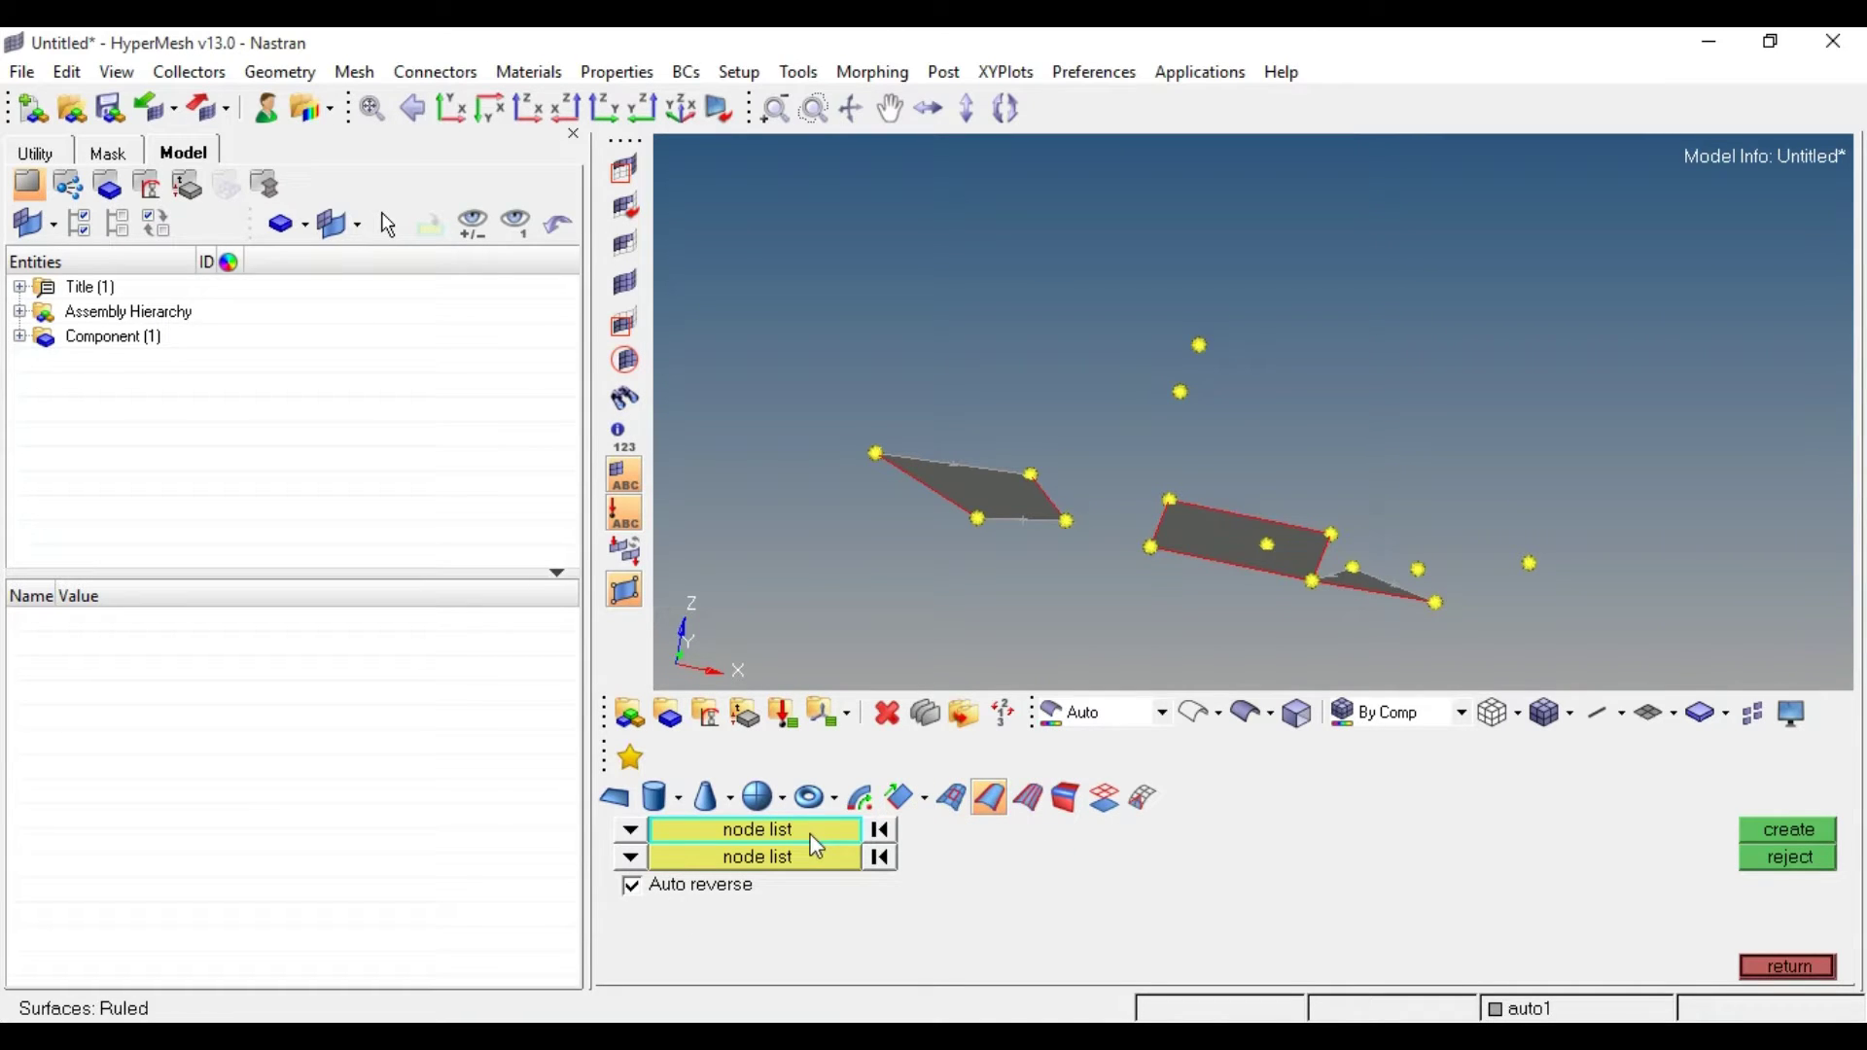
{"action": "left_click", "coordinate": [1202, 346]}
{"action": "left_click", "coordinate": [1180, 393]}
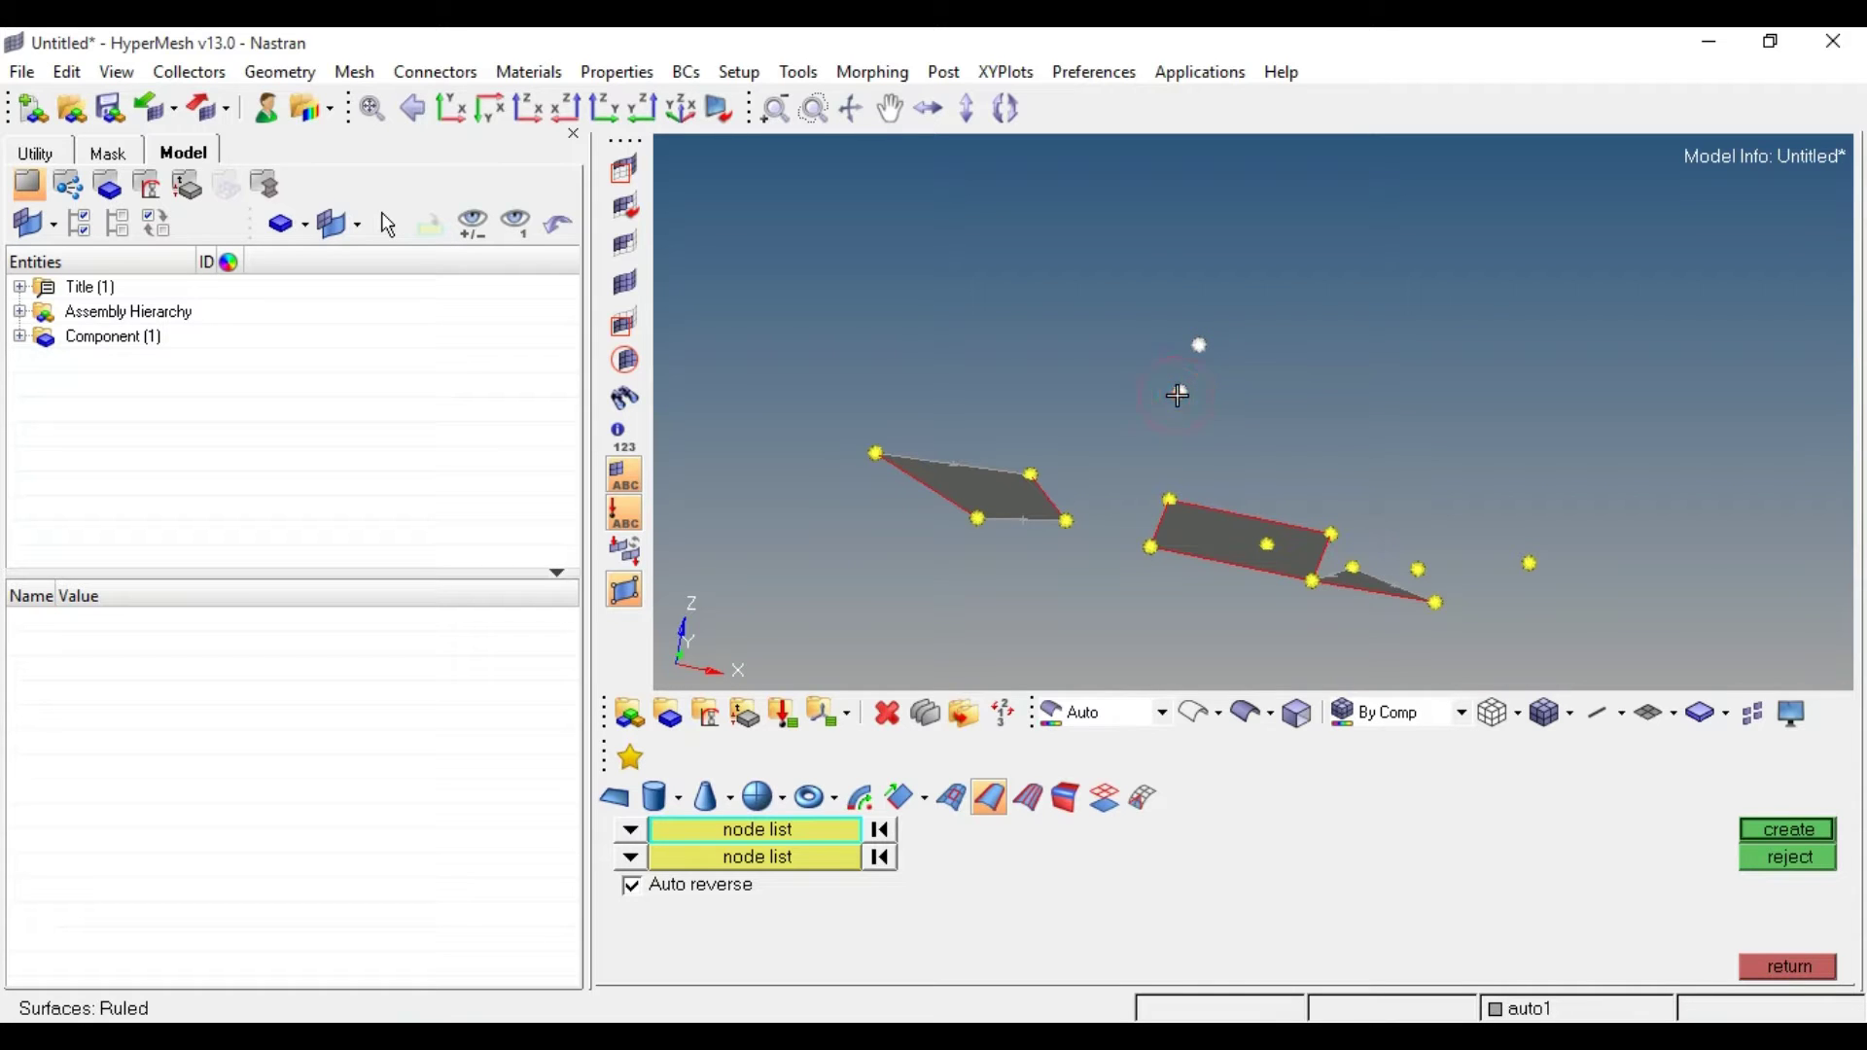
{"action": "left_click", "coordinate": [776, 859]}
{"action": "left_click", "coordinate": [1167, 497]}
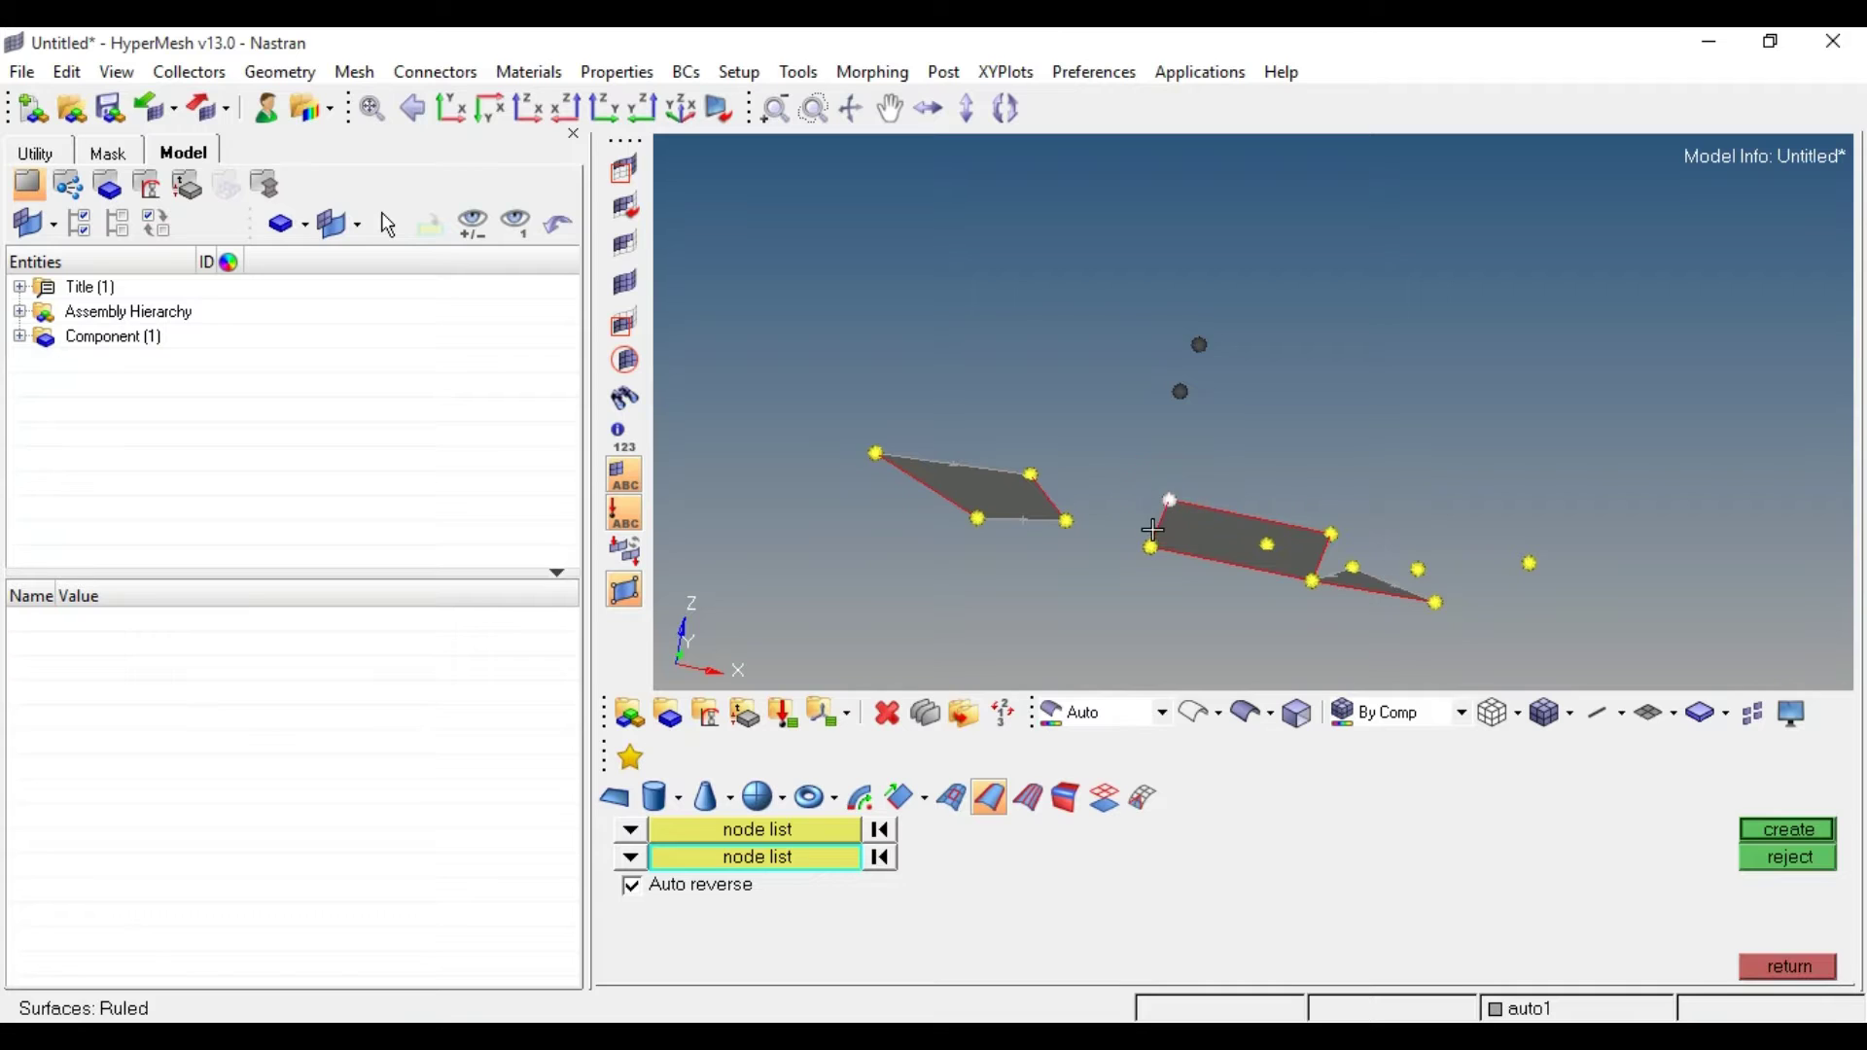
{"action": "left_click", "coordinate": [1152, 547]}
{"action": "left_click", "coordinate": [1806, 827]}
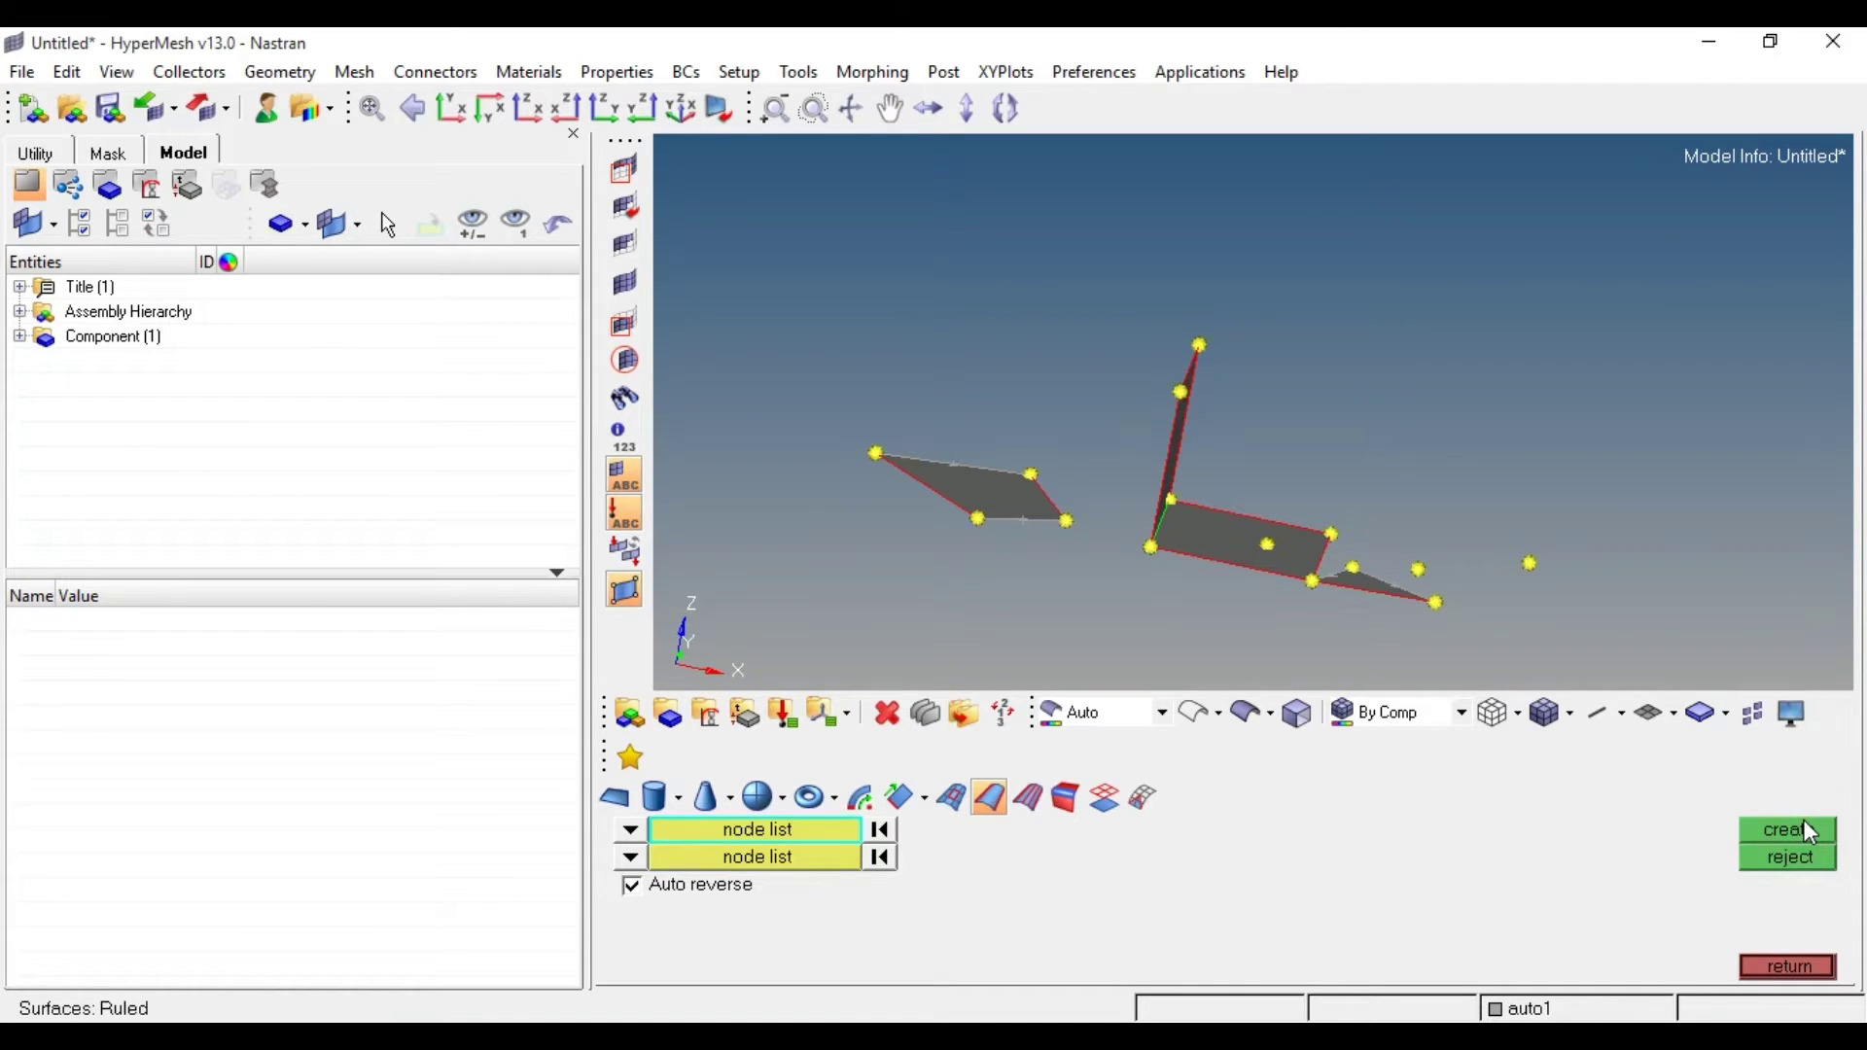
Fillet the shared edge between the square and the upright surface with radius 5, with automatic whole-edge selection turned off.
{"action": "left_click_drag", "start_coordinate": [1491, 355], "coordinate": [1542, 263], "text": "ctrl"}
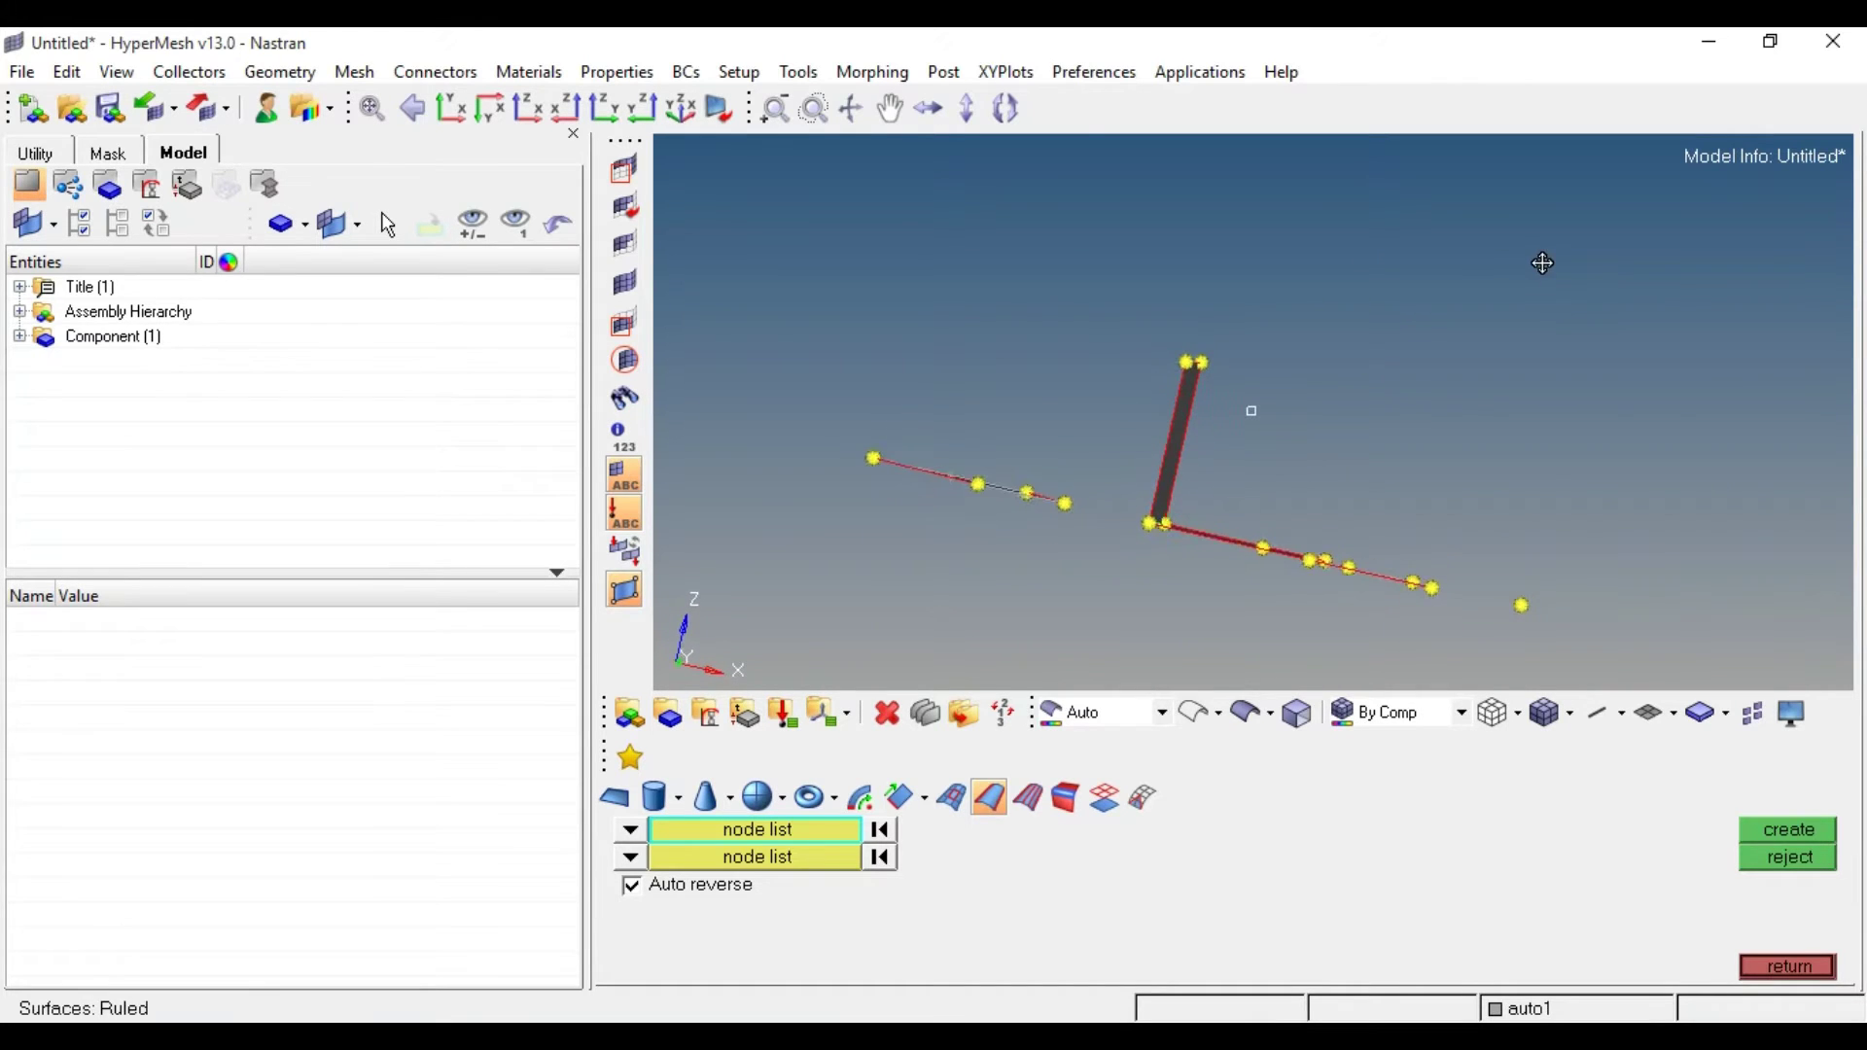
{"action": "left_click", "coordinate": [1068, 807]}
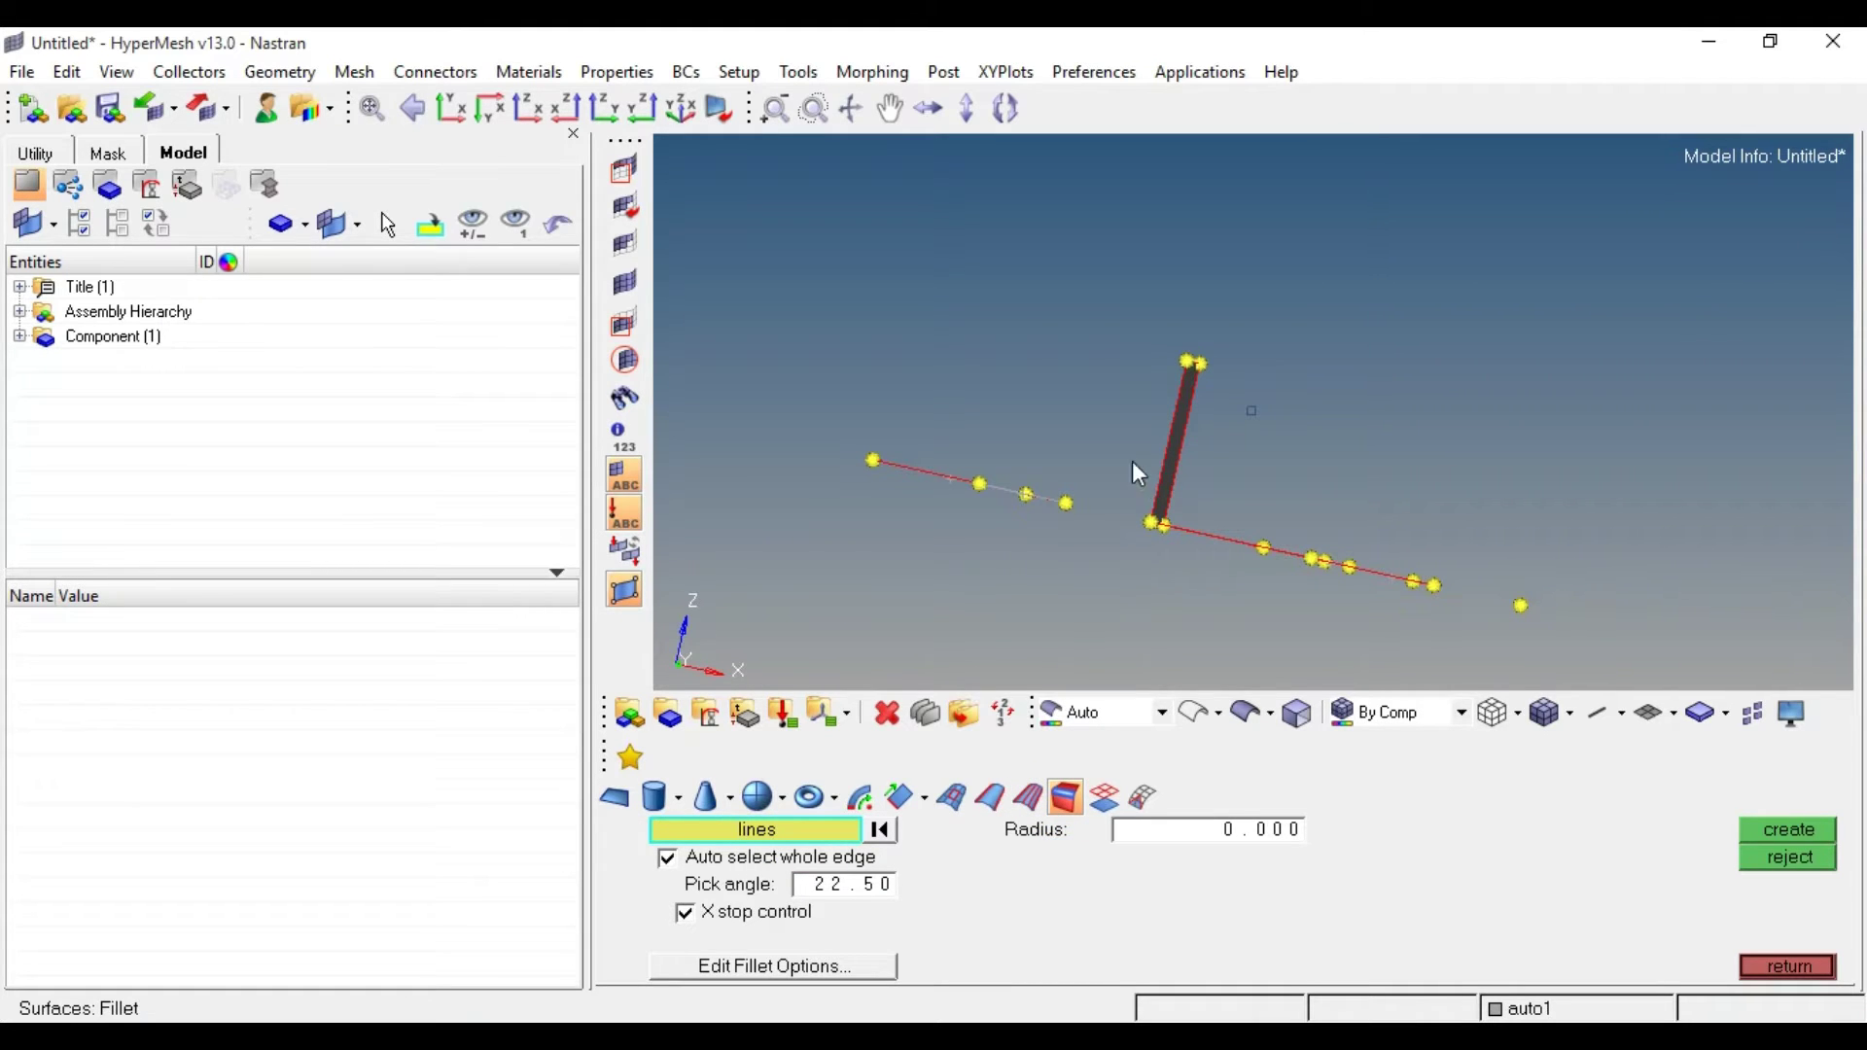
{"action": "mouse_move", "coordinate": [1050, 412]}
{"action": "left_mouse_down", "text": "ctrl"}
{"action": "mouse_move", "coordinate": [1076, 429]}
{"action": "mouse_move", "coordinate": [1195, 393]}
{"action": "left_mouse_up", "text": "ctrl"}
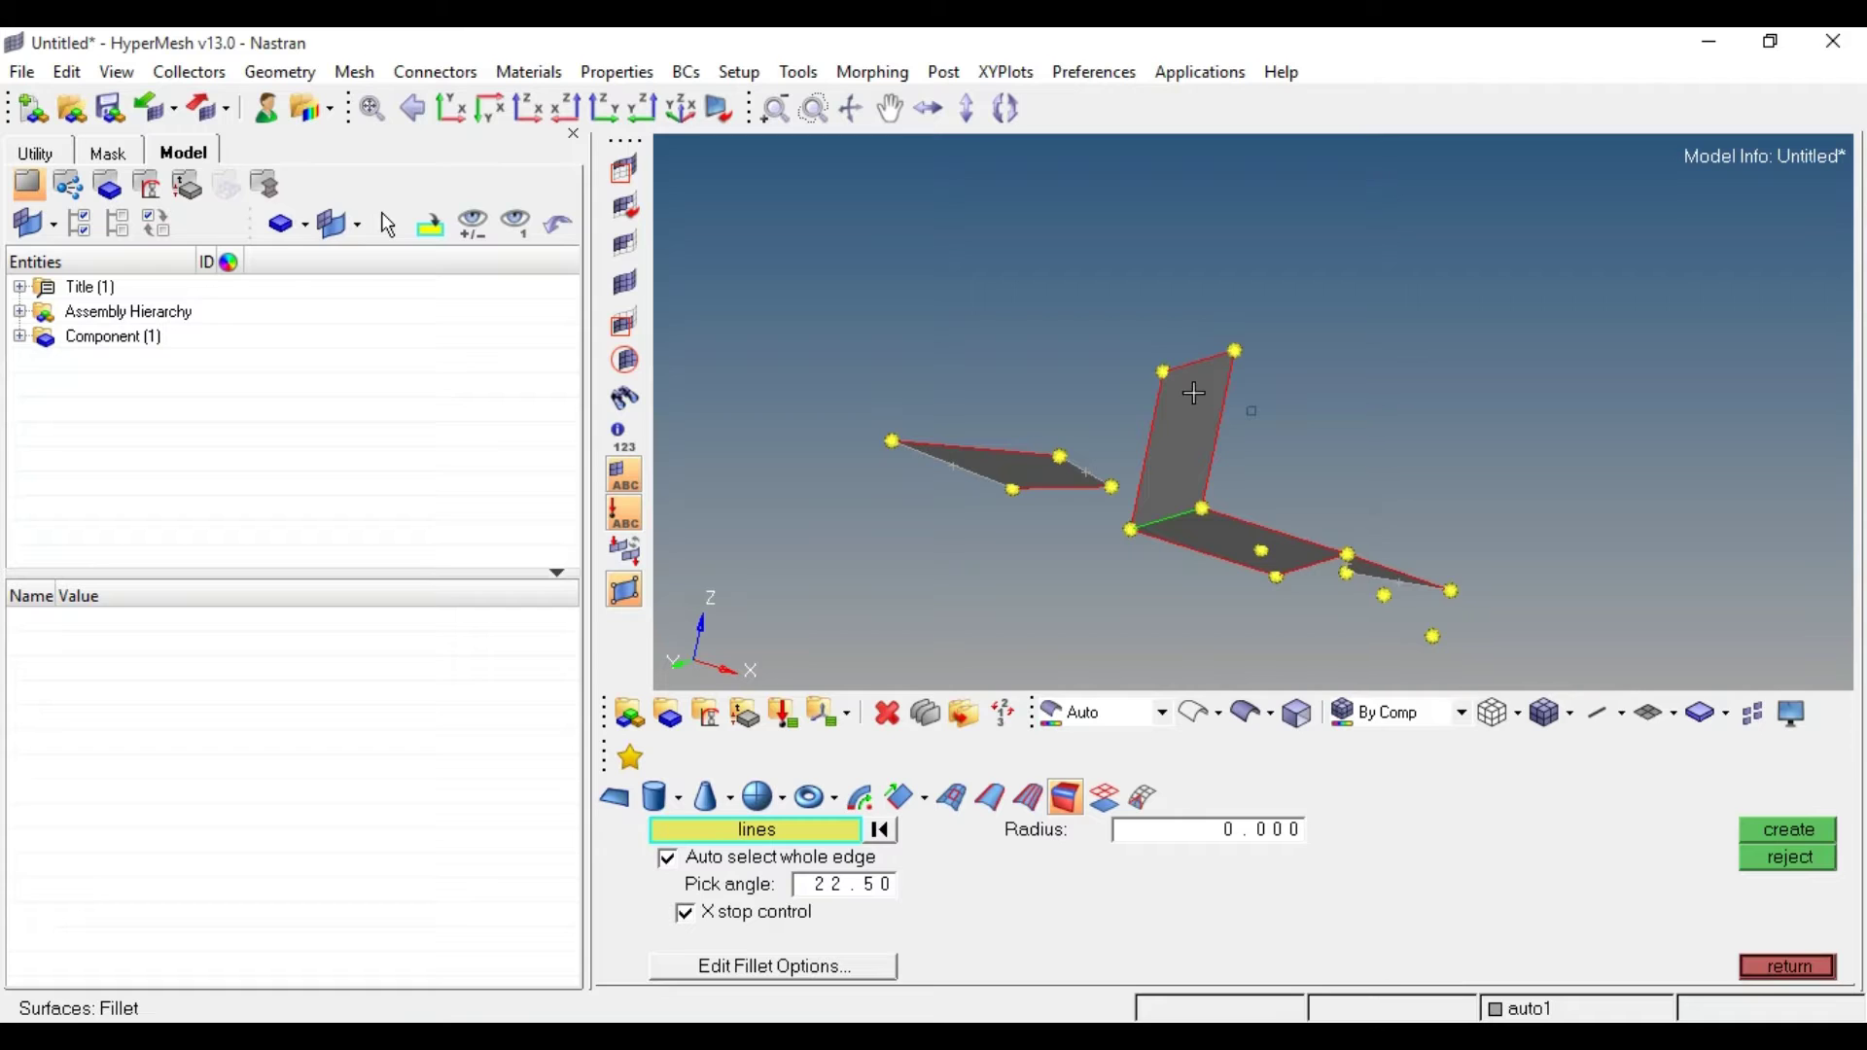
{"action": "left_click", "coordinate": [1176, 516]}
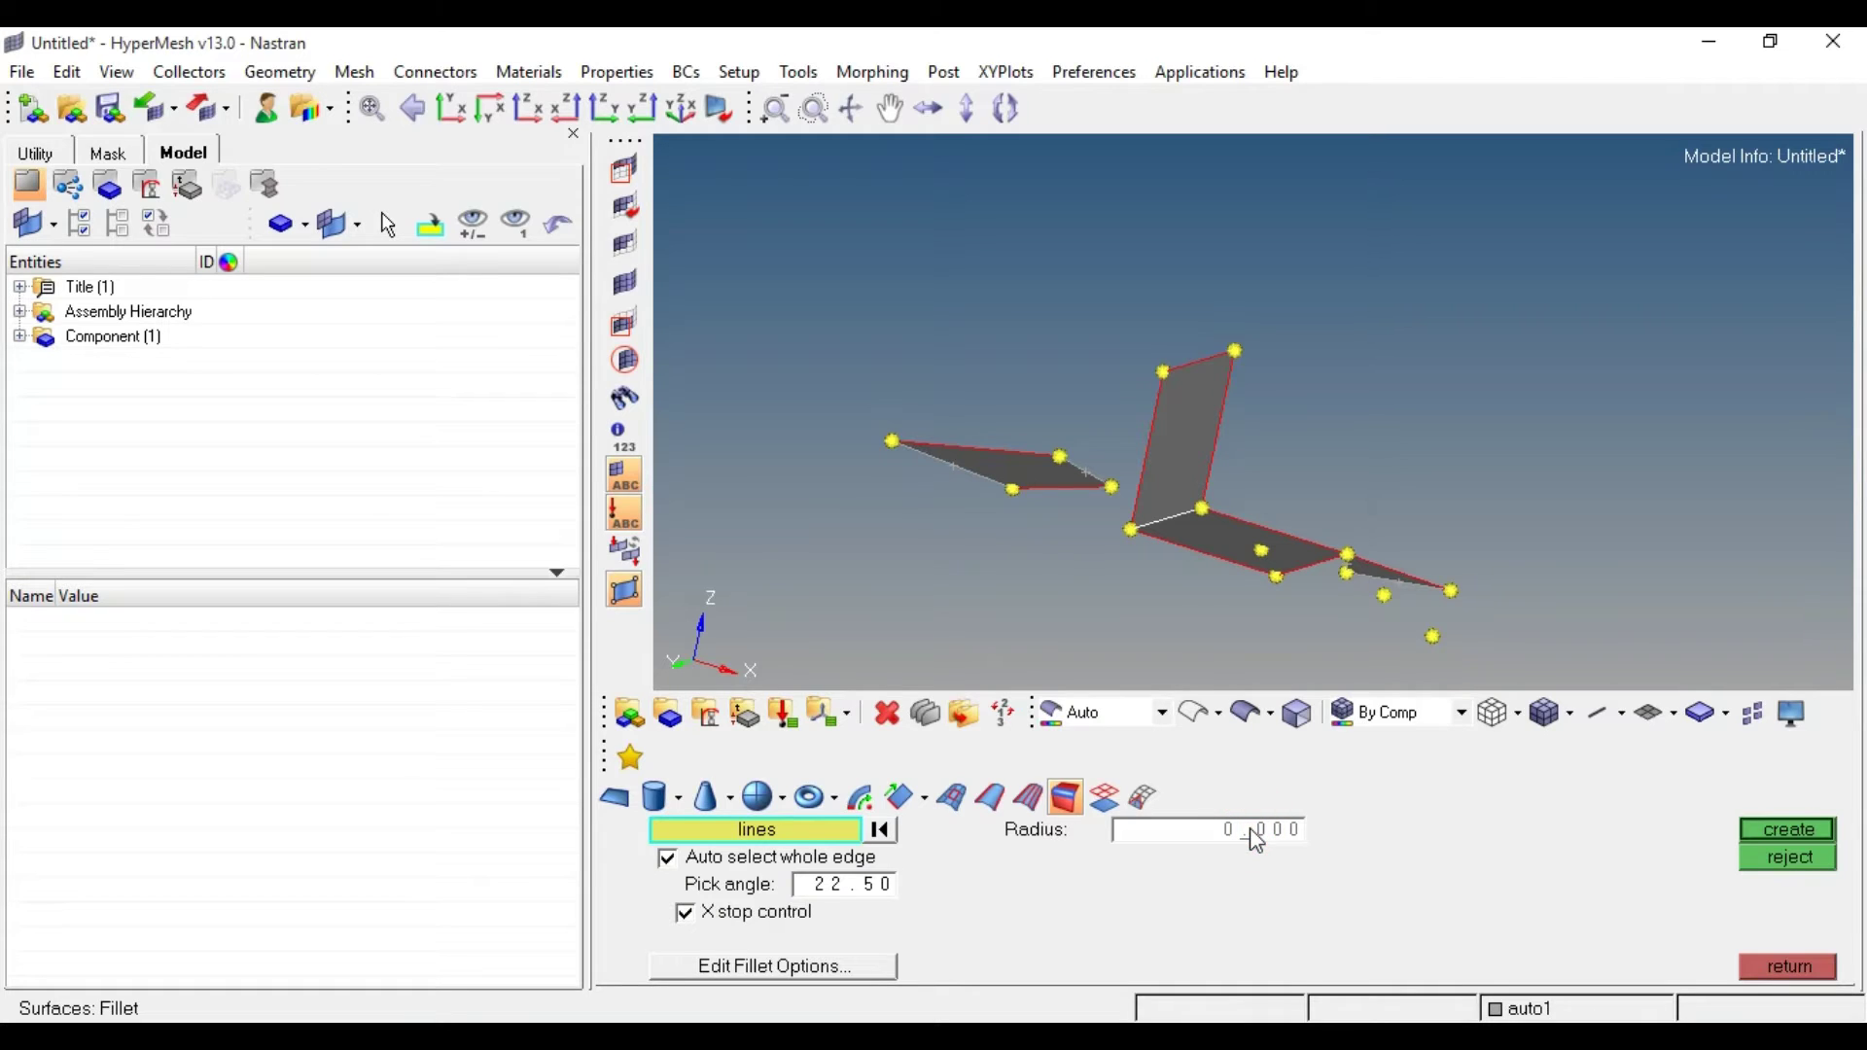
{"action": "left_click", "coordinate": [1188, 842]}
{"action": "left_click", "coordinate": [684, 861]}
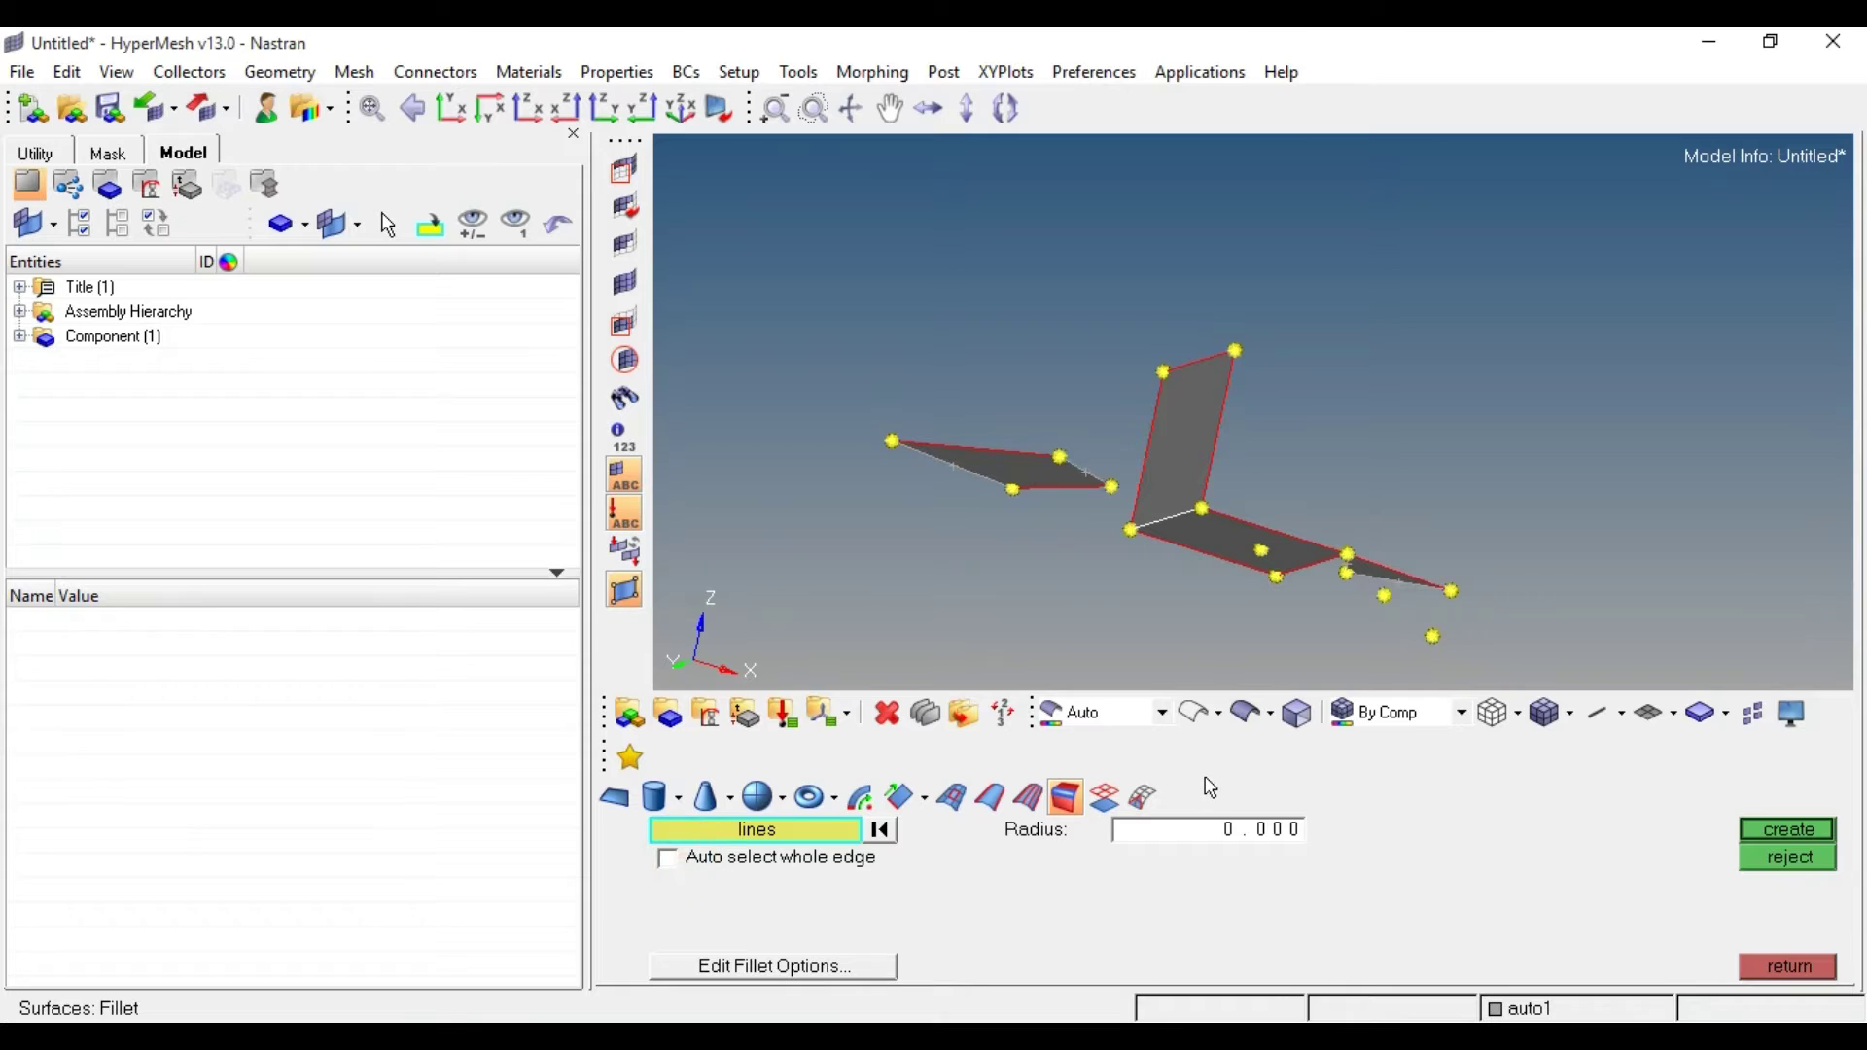
{"action": "left_click", "coordinate": [1262, 834]}
{"action": "type", "text": "5"}
{"action": "left_click", "coordinate": [1765, 828]}
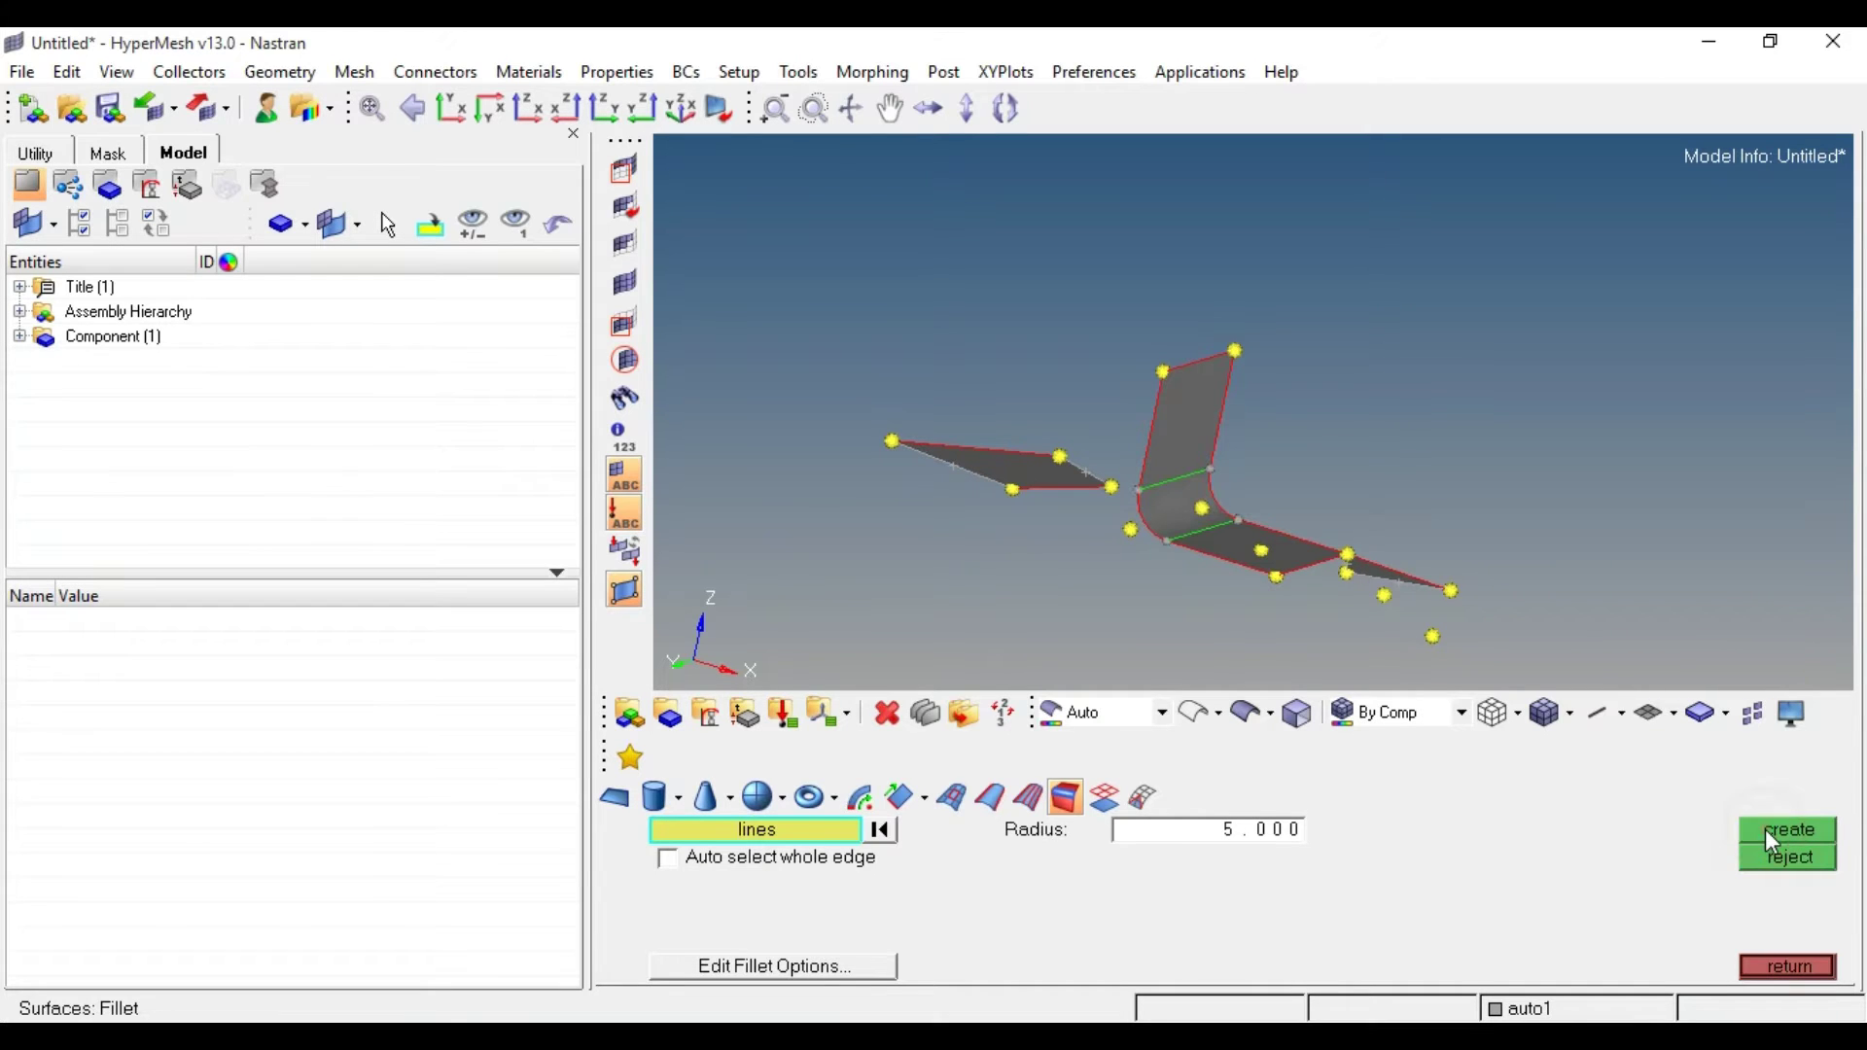
Turn on automatic whole-edge selection and reject the radius 5 fillet between the square and the upright surface.
{"action": "left_click", "coordinate": [1422, 356], "text": "ctrl"}
{"action": "left_click_drag", "start_coordinate": [1040, 581], "coordinate": [987, 545], "text": "ctrl"}
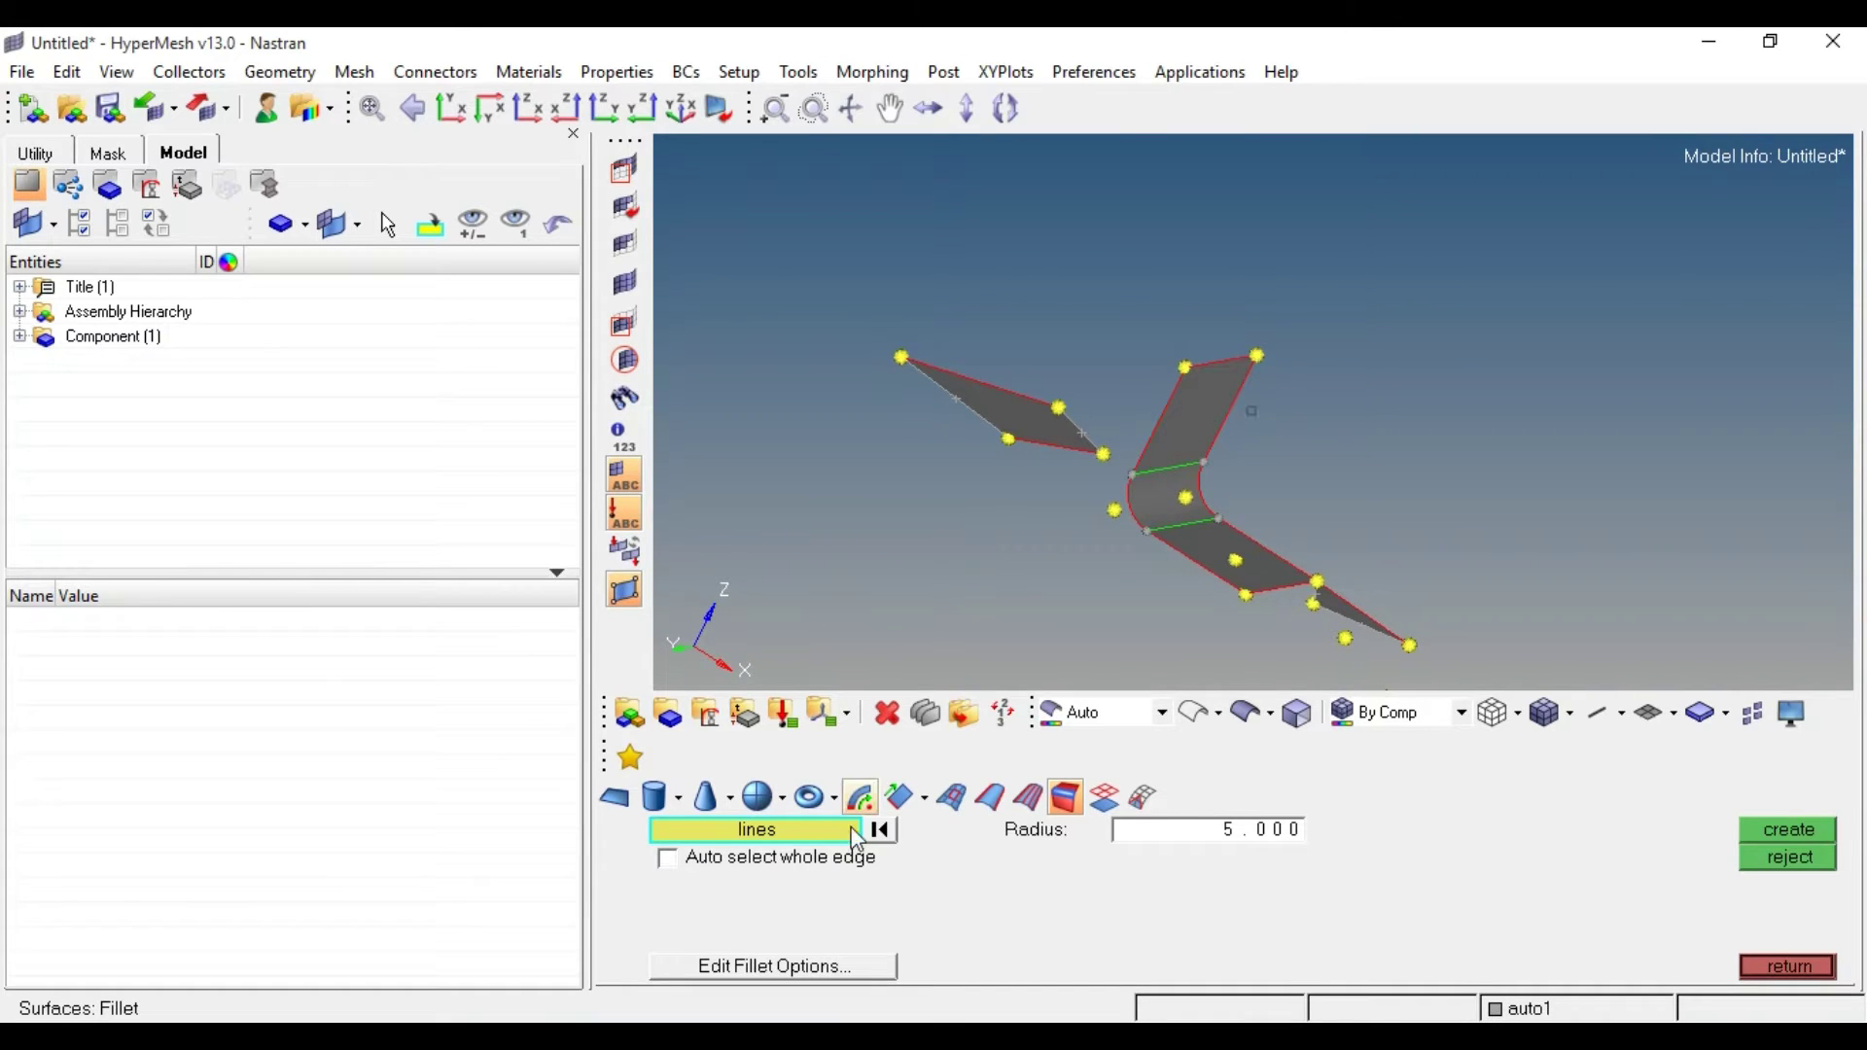
{"action": "left_click", "coordinate": [664, 857]}
{"action": "left_click", "coordinate": [667, 859]}
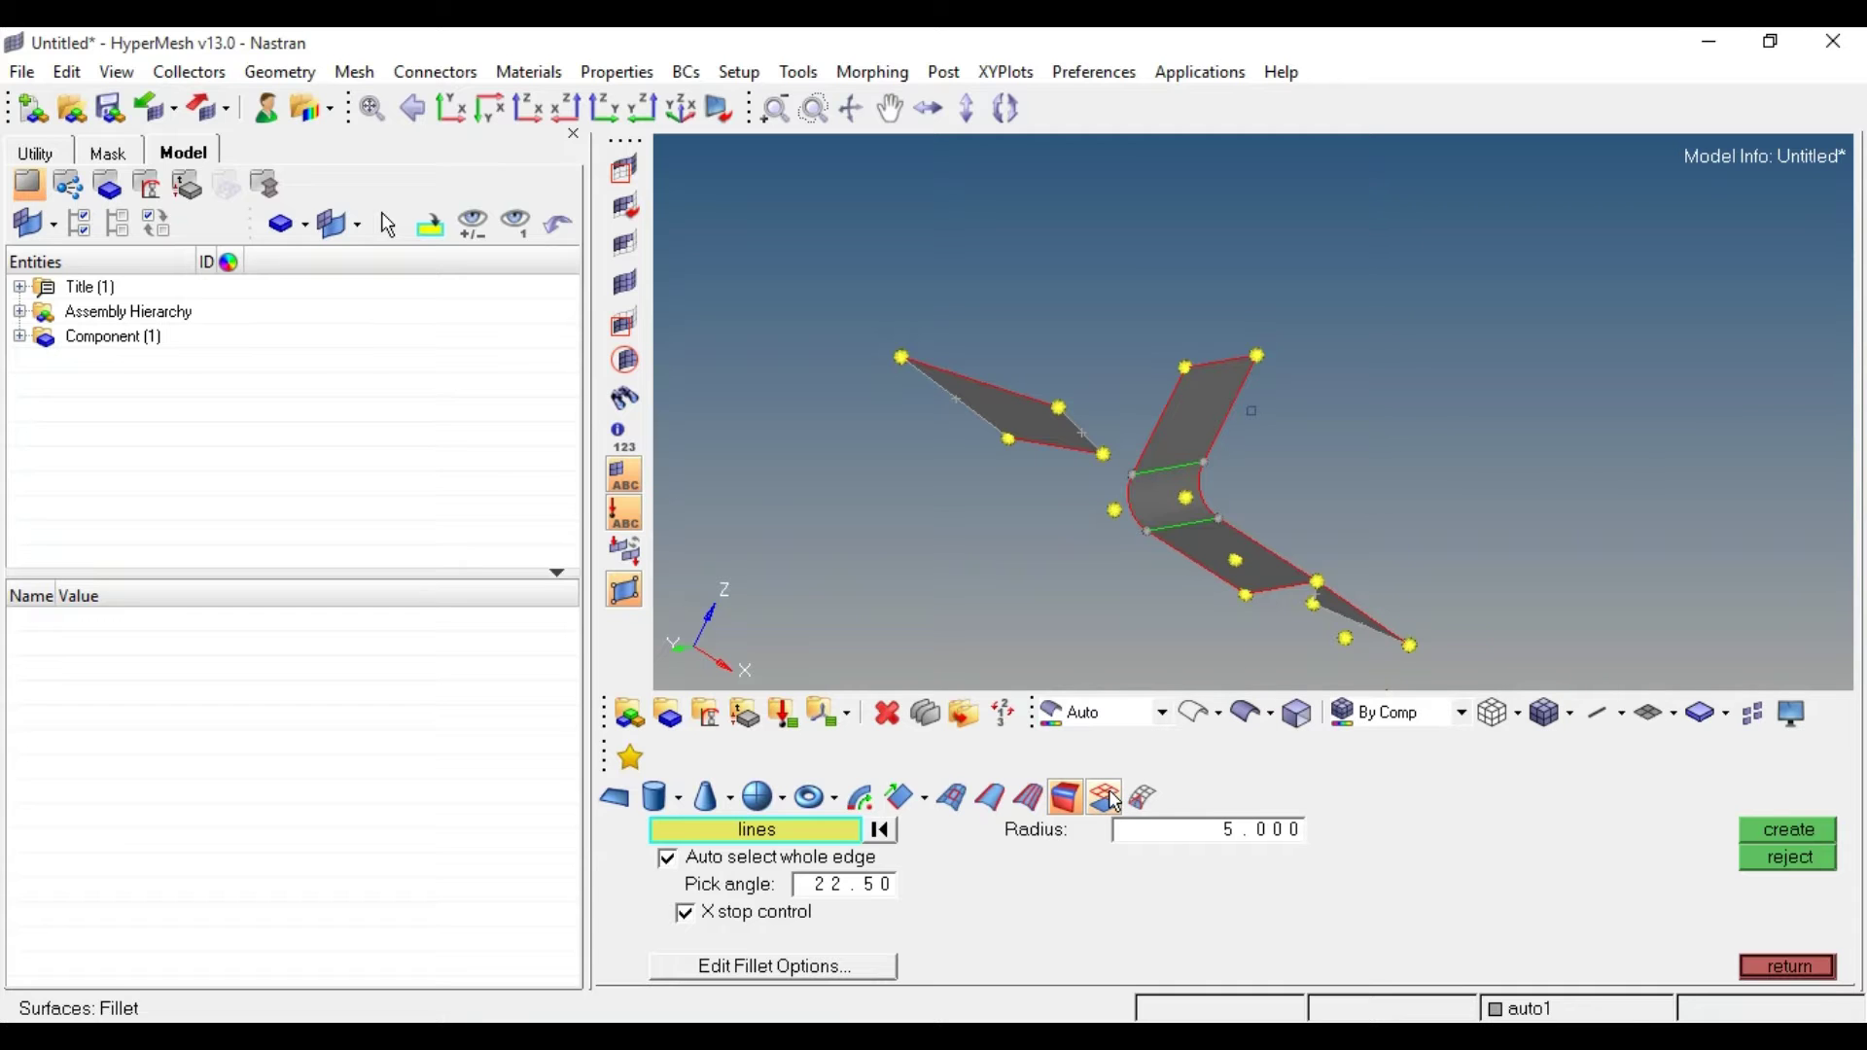
{"action": "left_click", "coordinate": [1799, 859]}
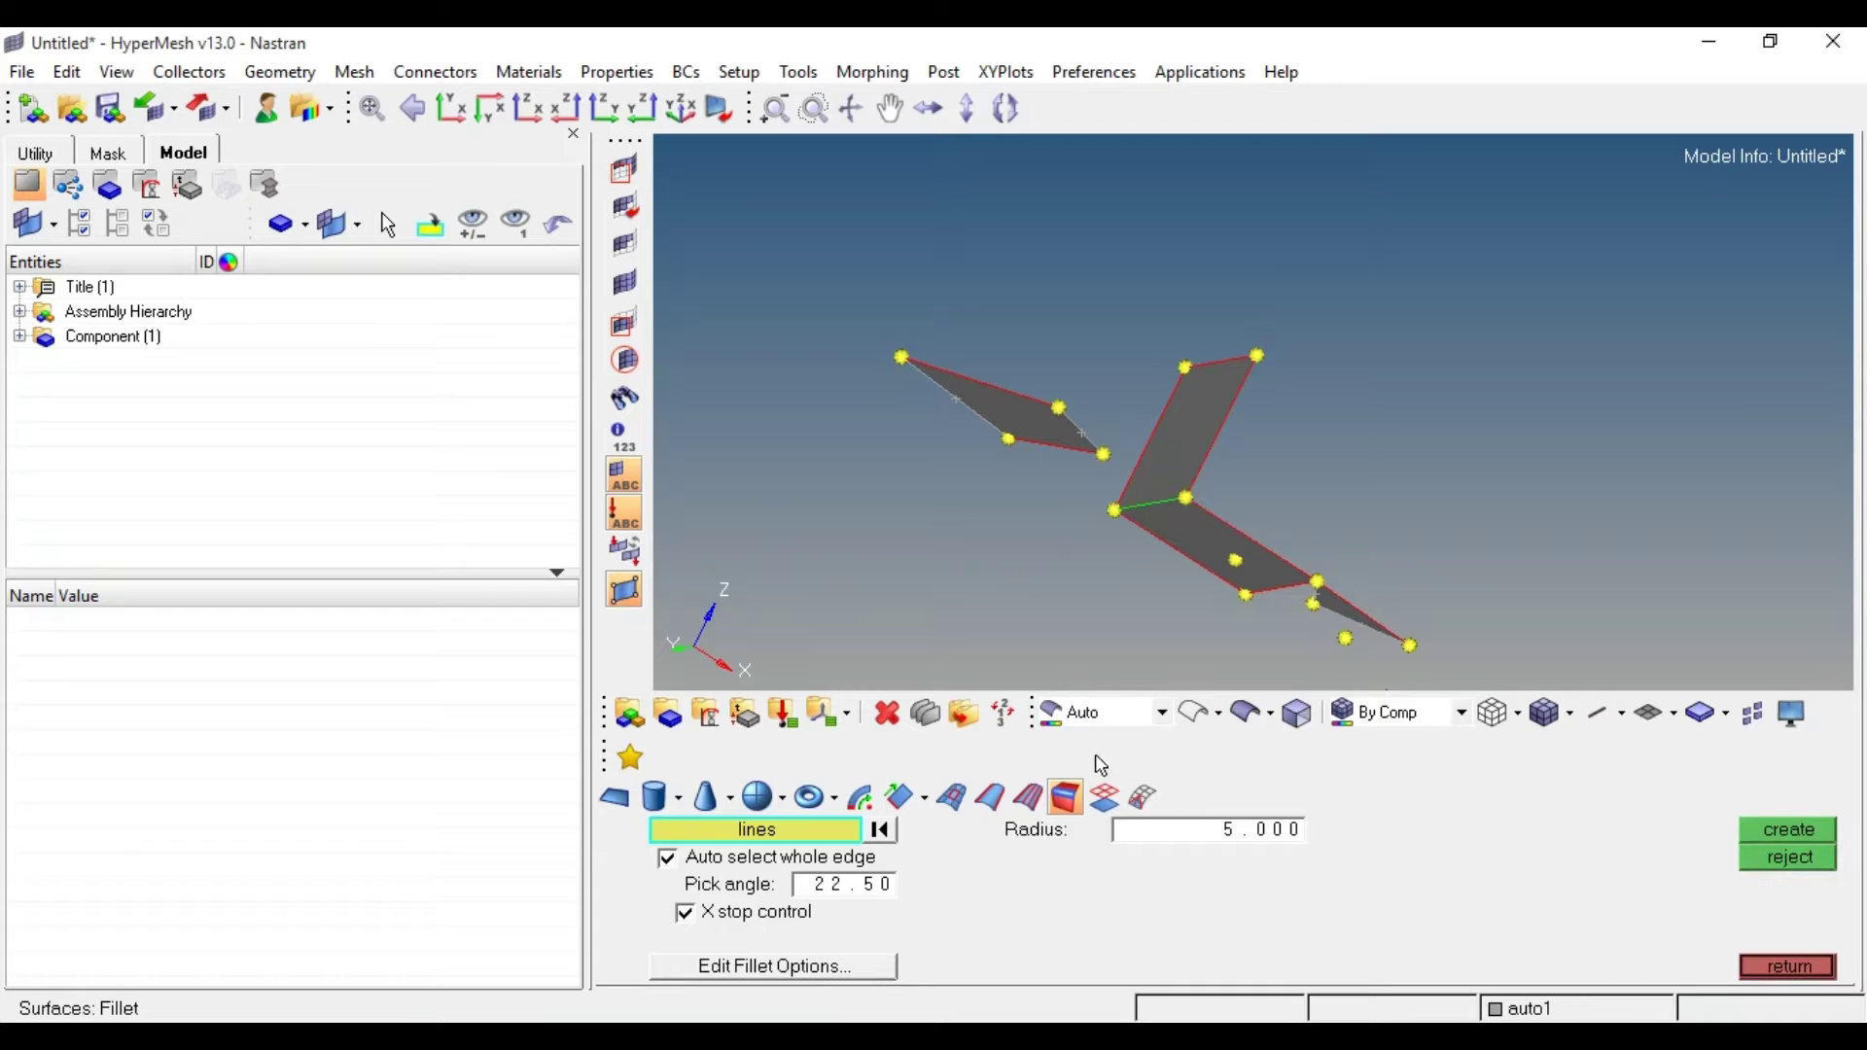
Try meshing the upright surface with element size 10, set the element size to 20, and reject the mesh.
{"action": "left_click", "coordinate": [1105, 801]}
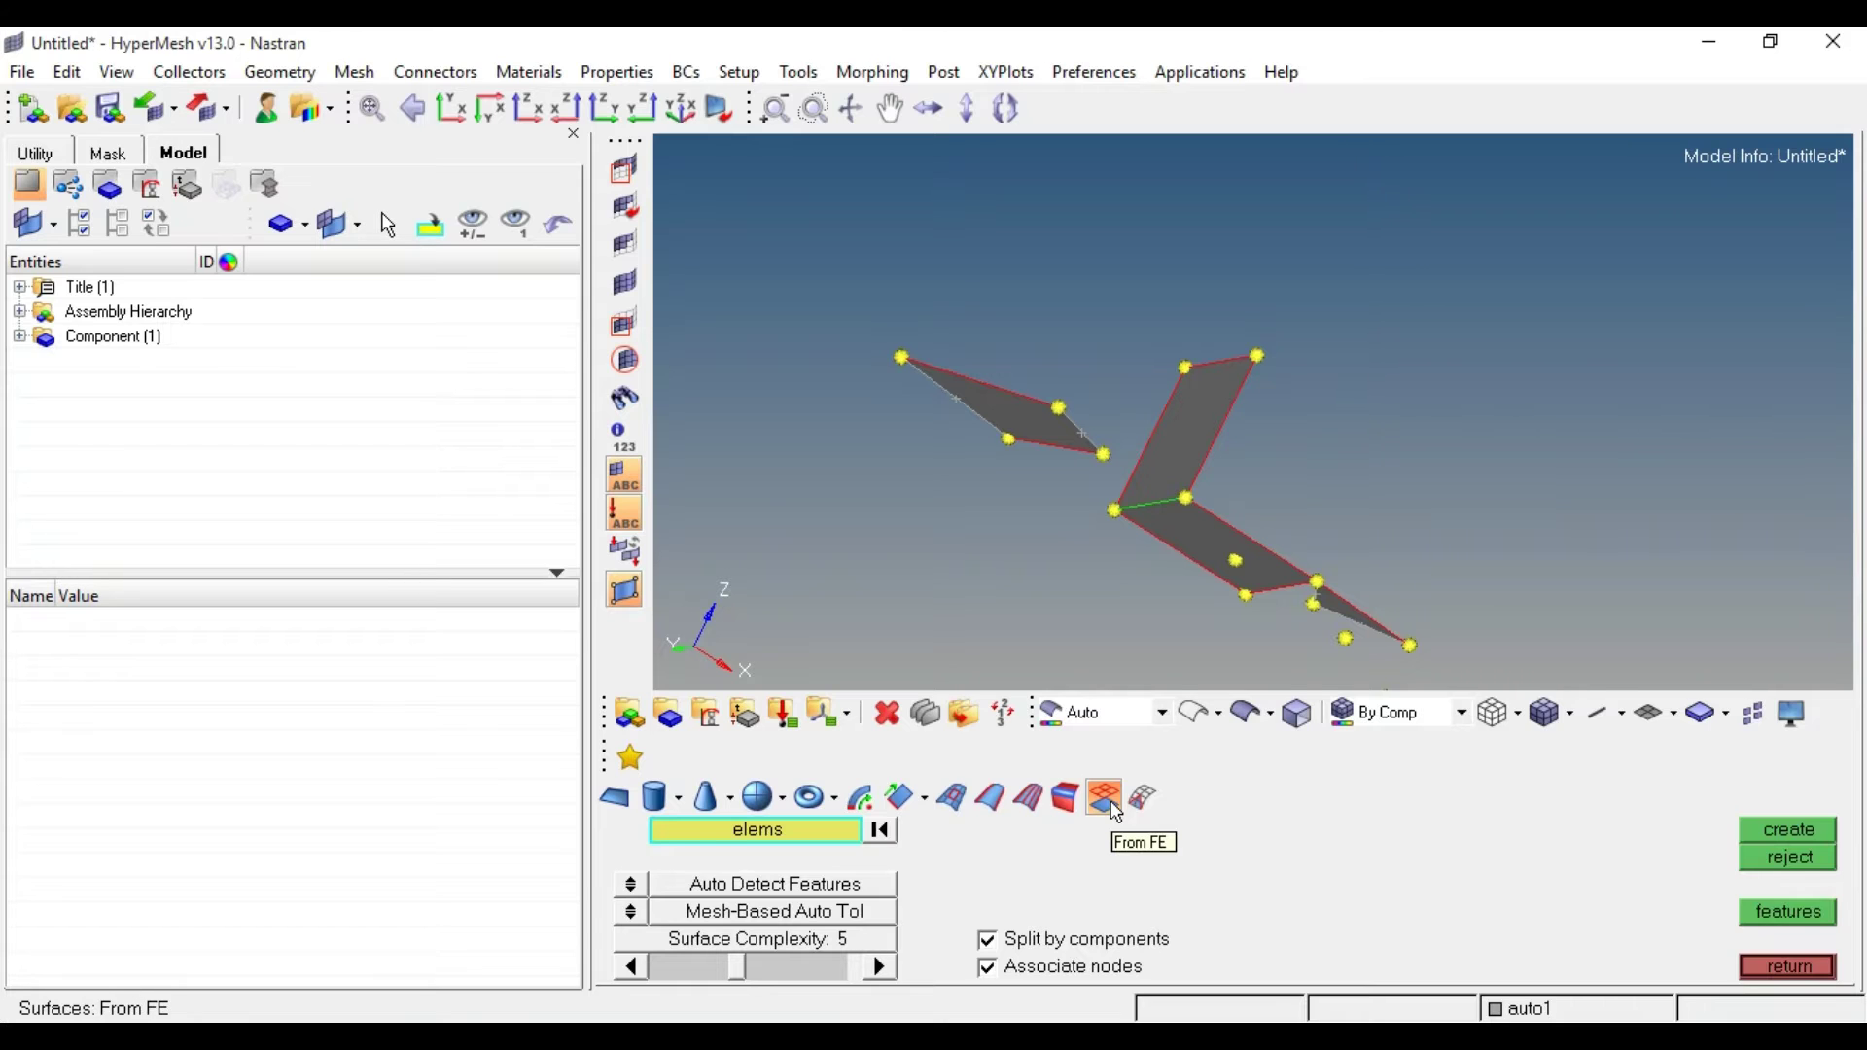
{"action": "key", "text": "F12"}
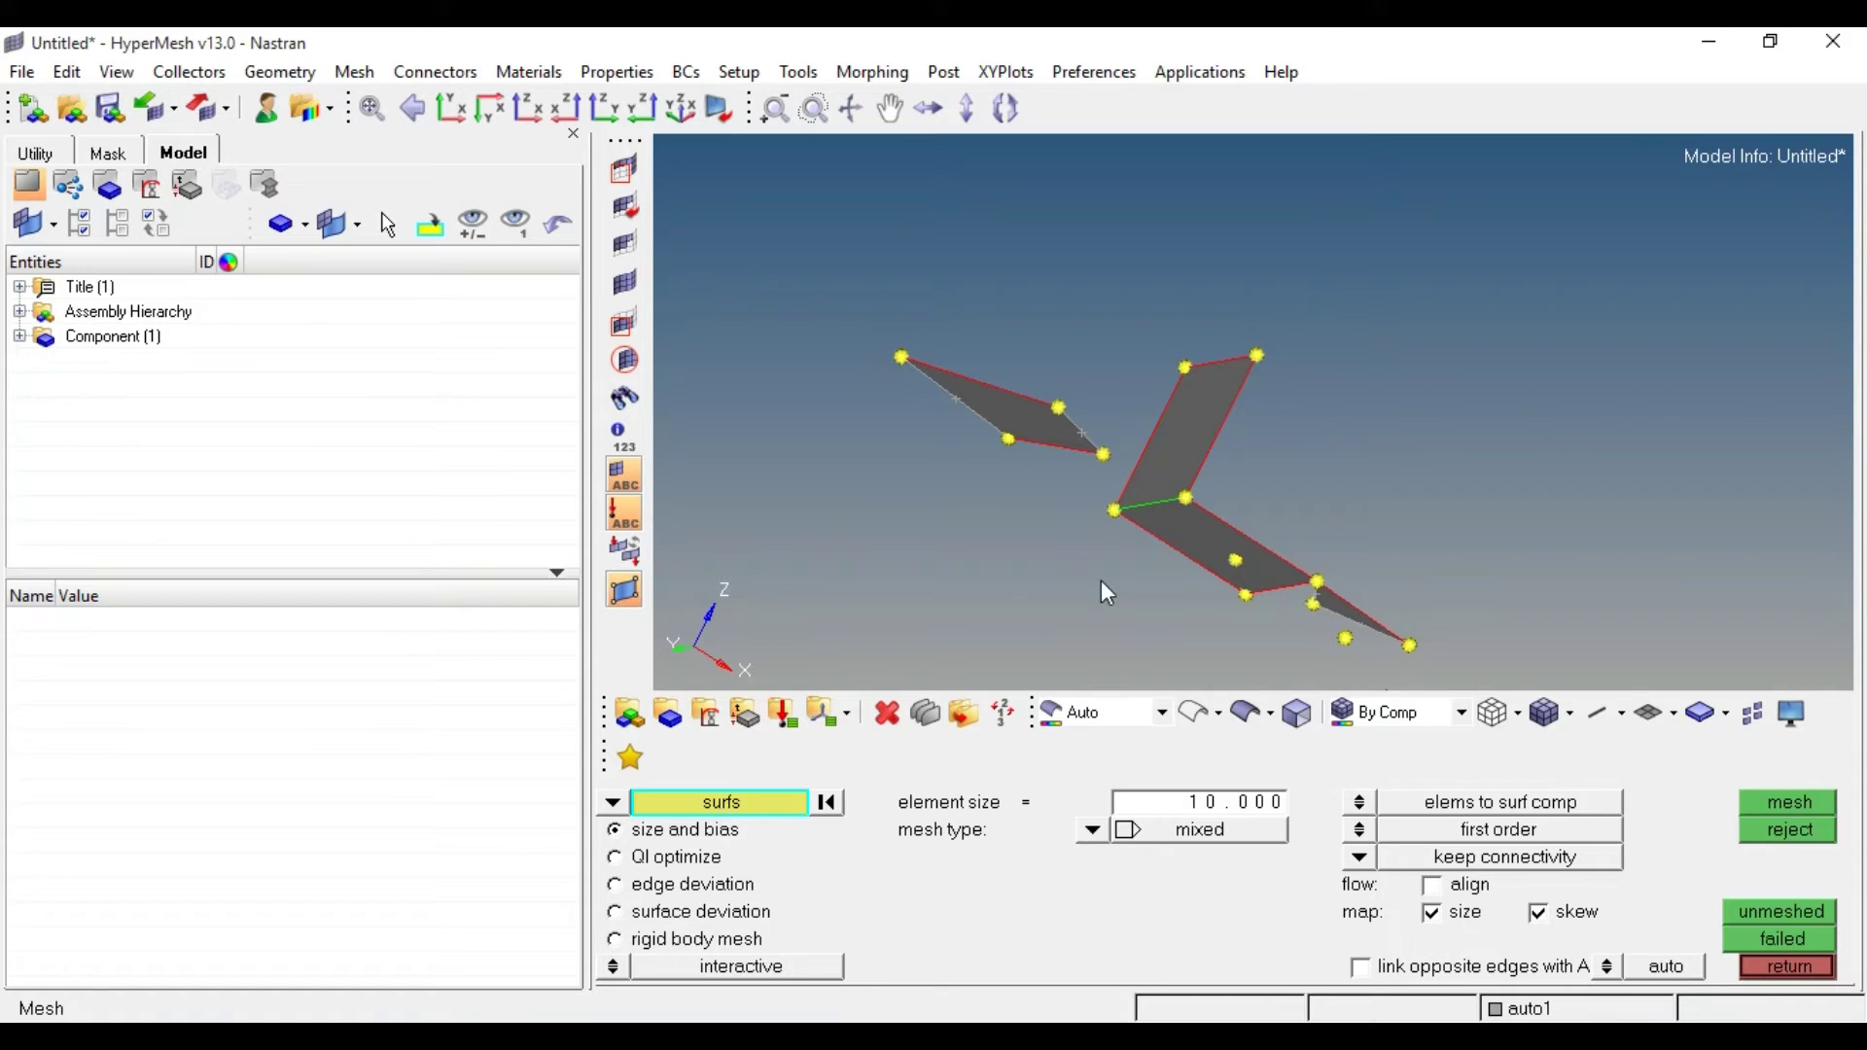
{"action": "left_click", "coordinate": [1205, 390]}
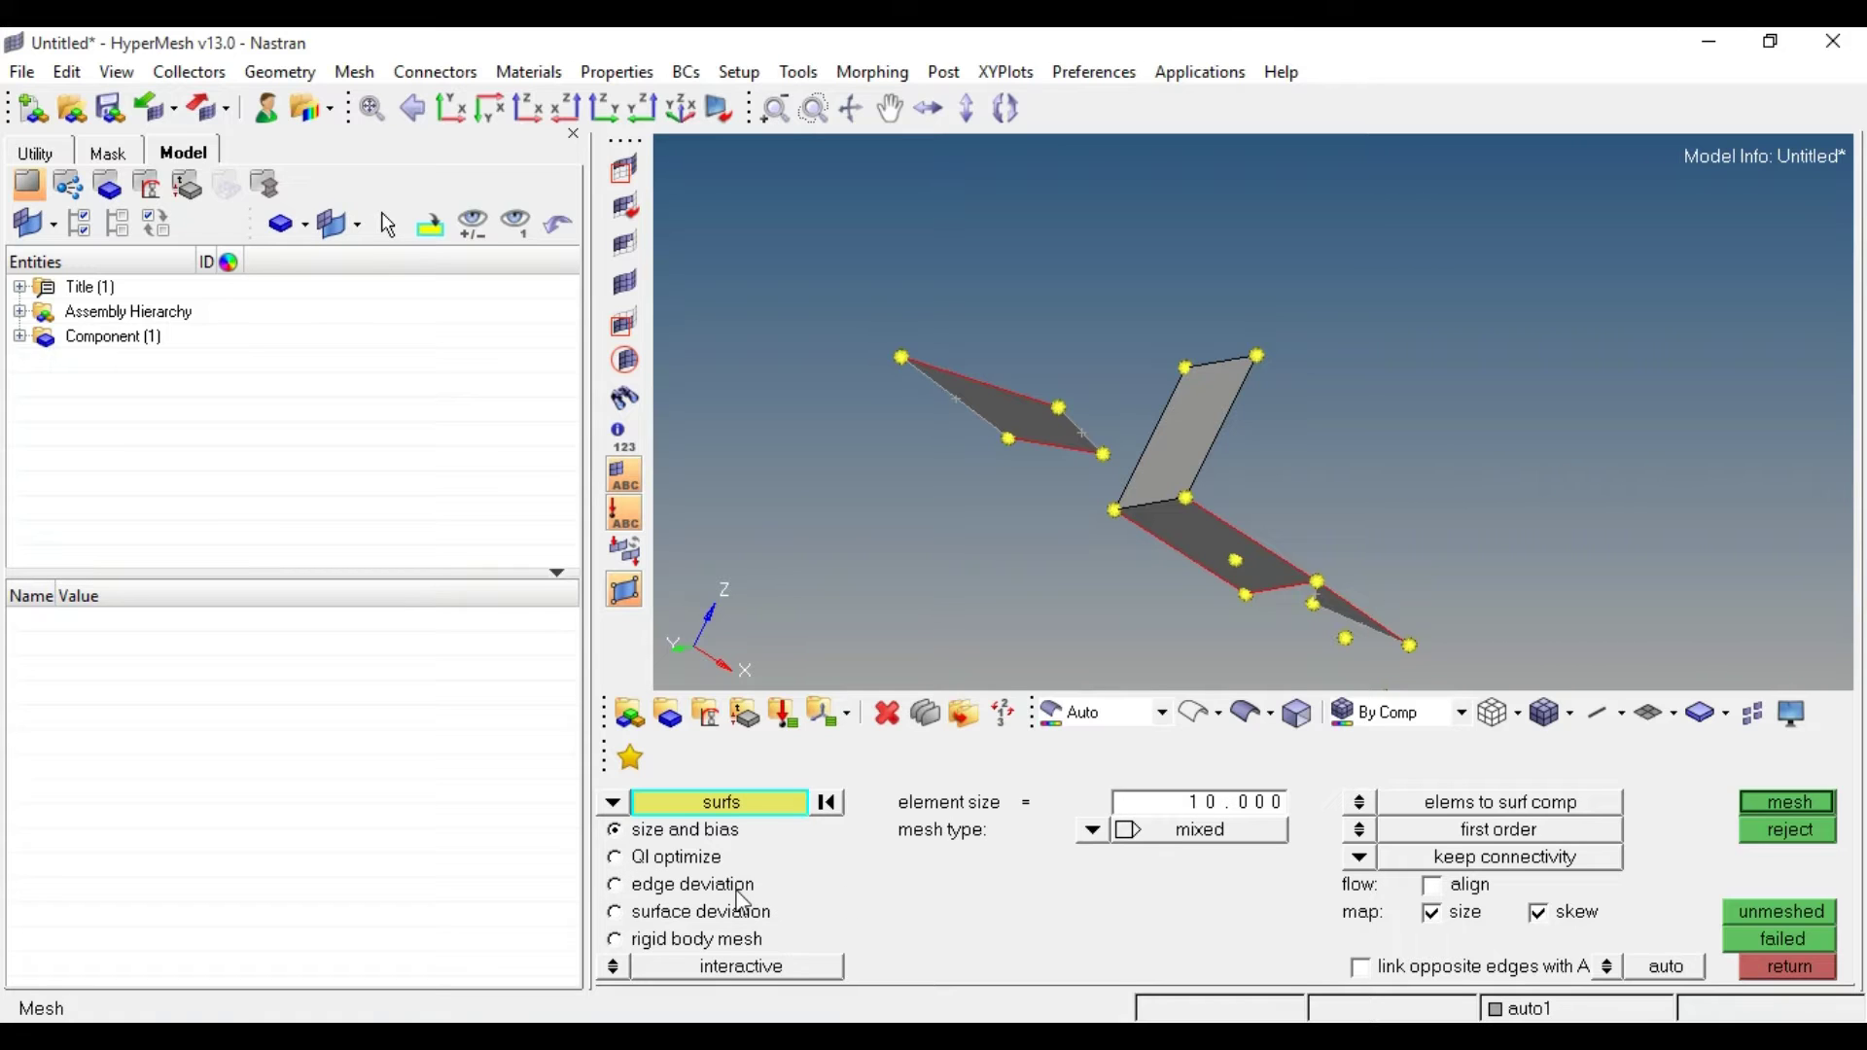
{"action": "left_click", "coordinate": [1769, 804]}
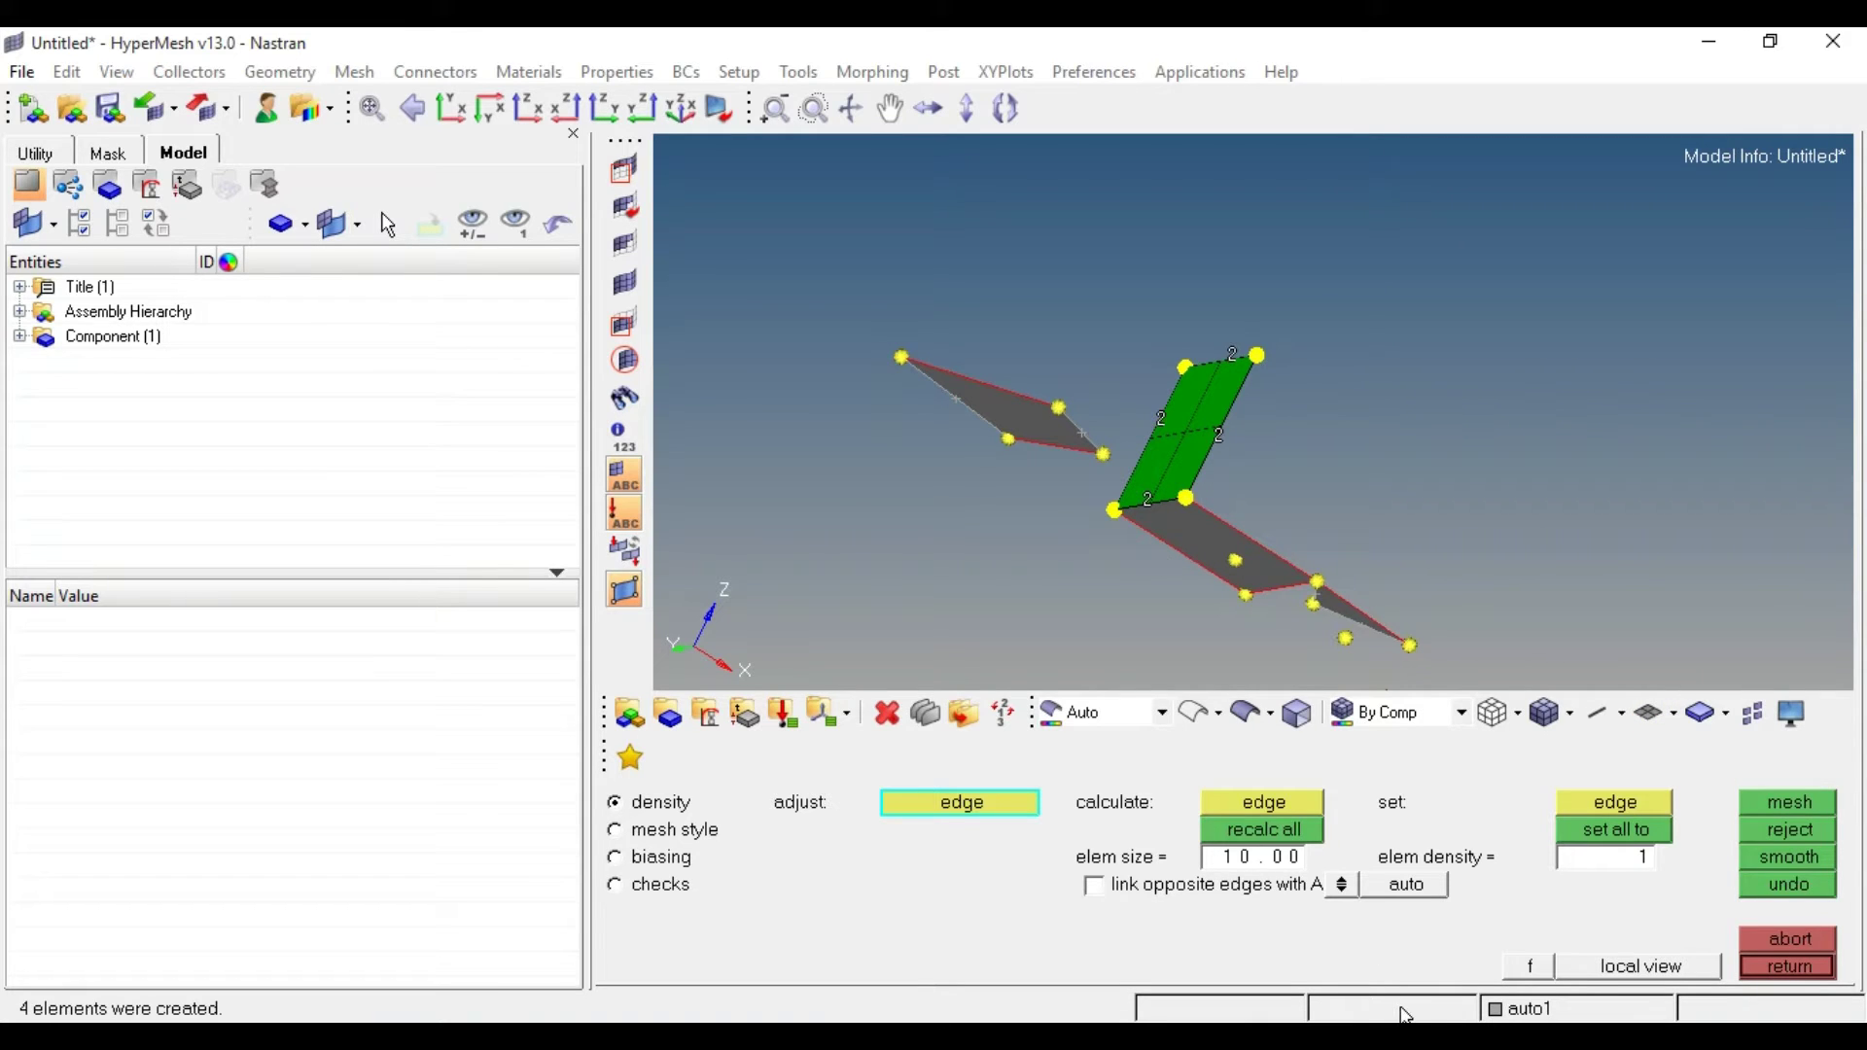
{"action": "left_click", "coordinate": [1266, 859]}
{"action": "type", "text": "20"}
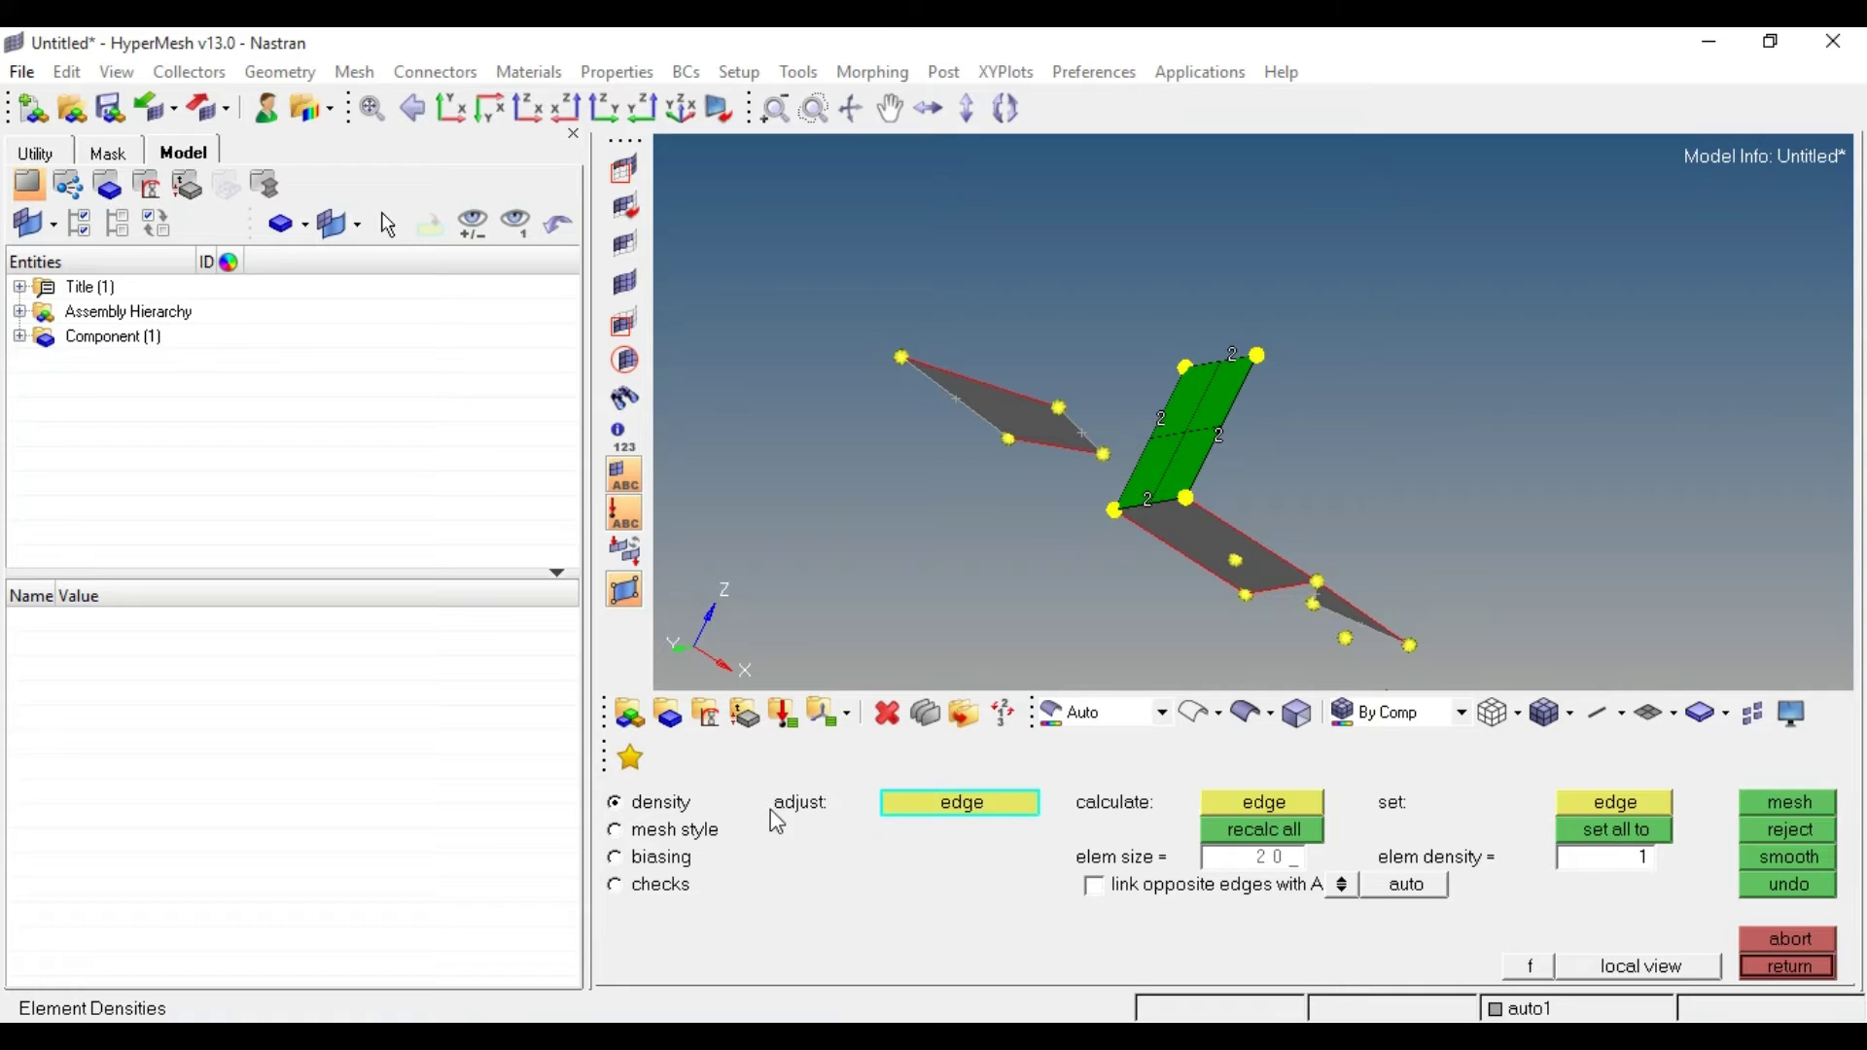
{"action": "left_click", "coordinate": [1794, 831]}
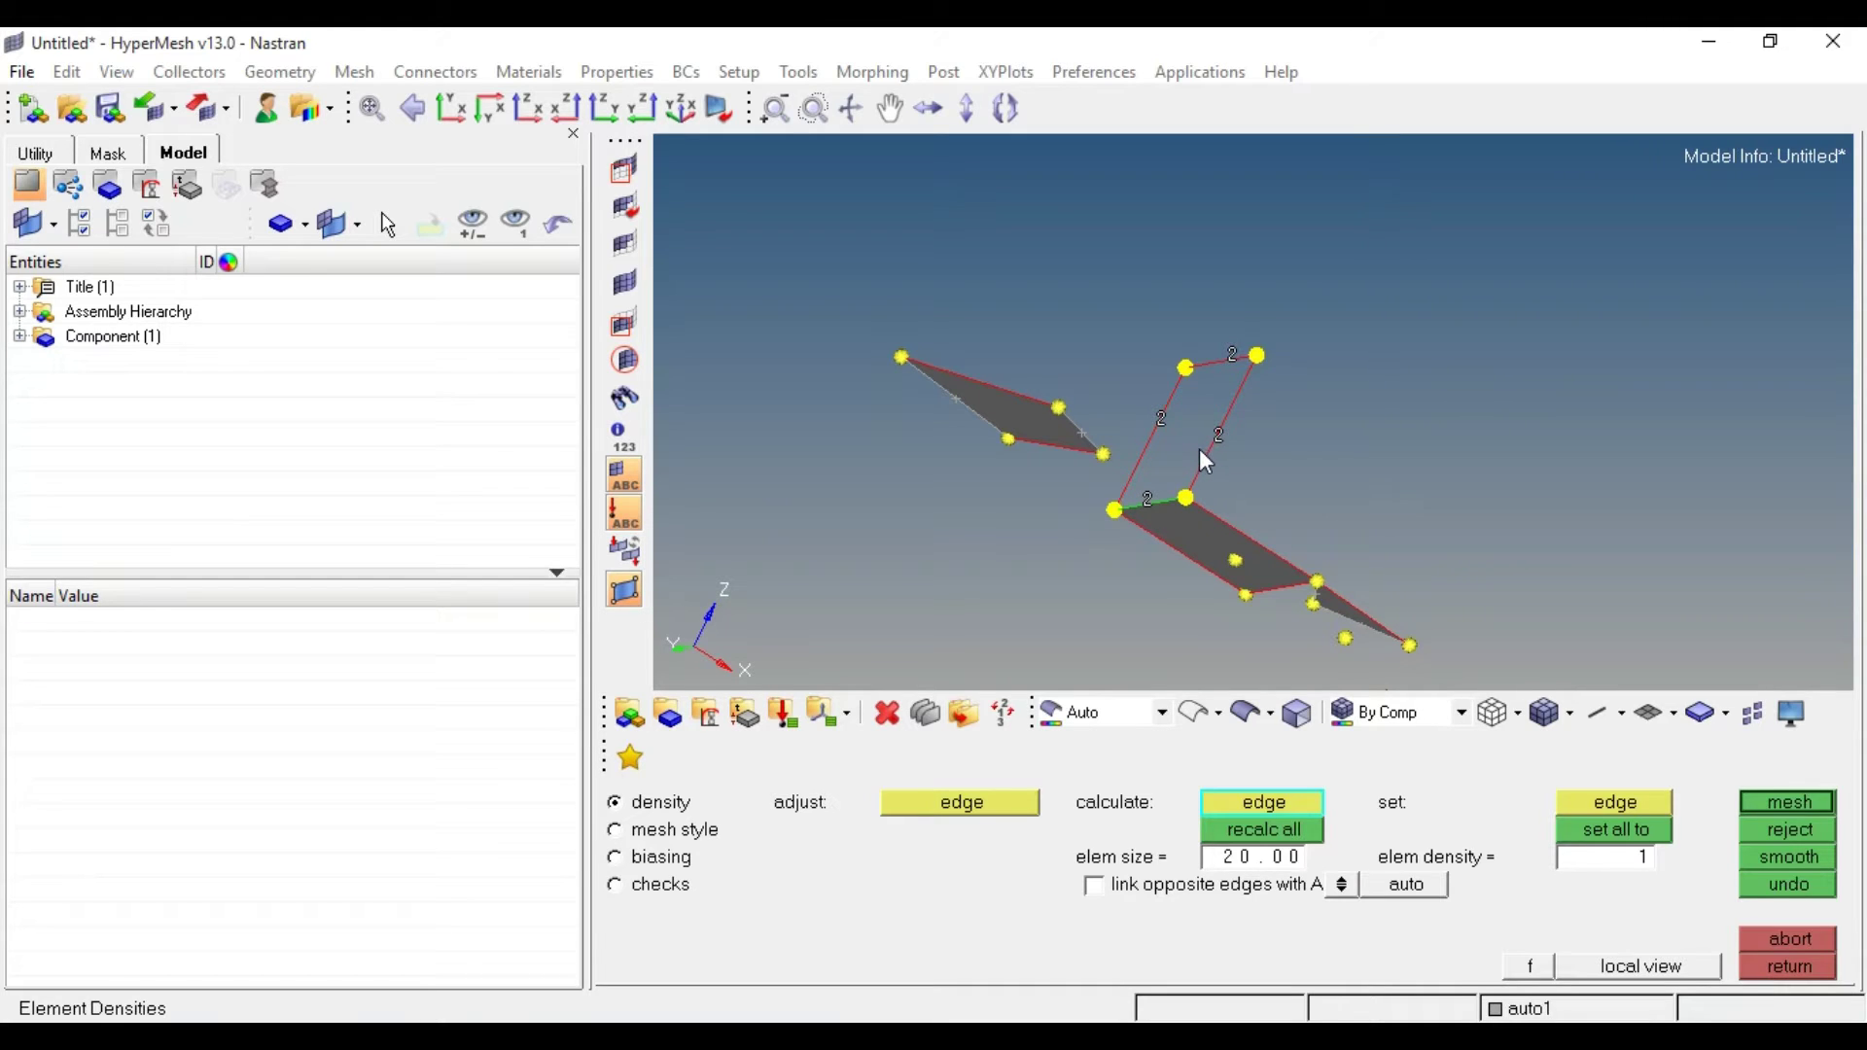
{"action": "left_click", "coordinate": [1781, 938]}
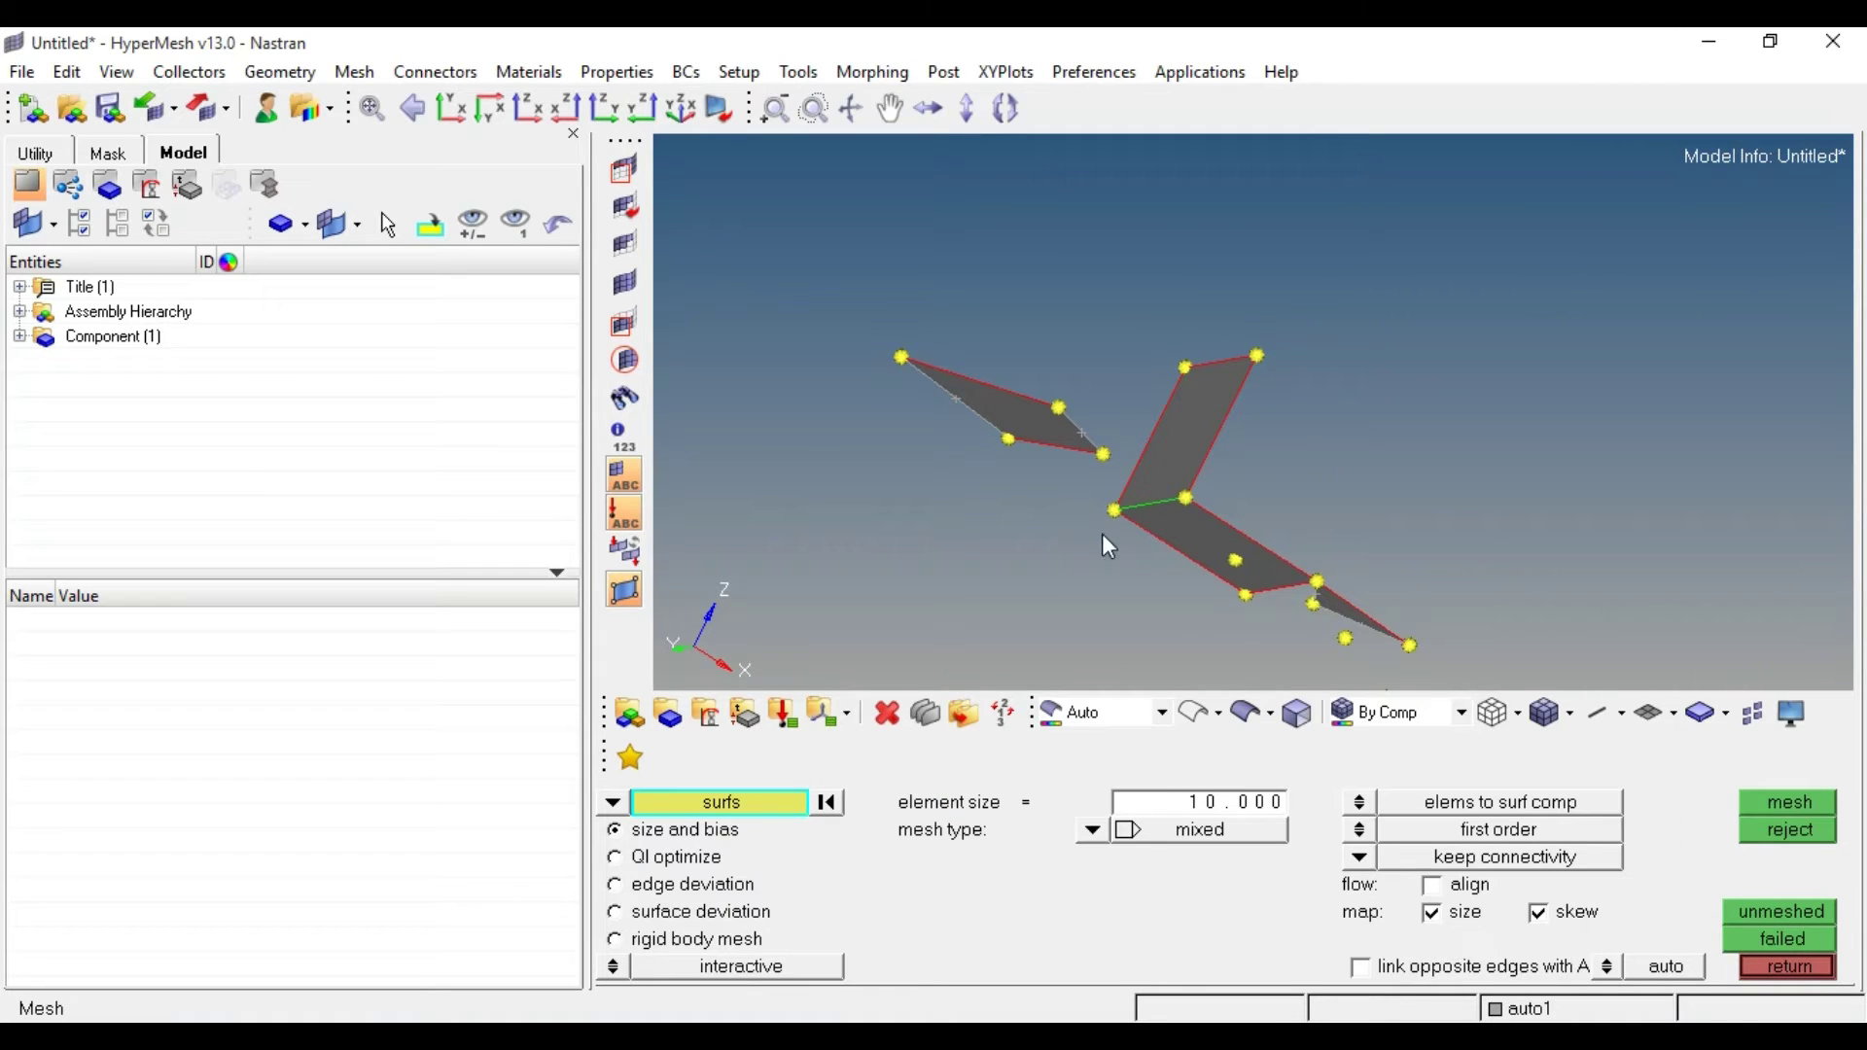
Try meshing the upright surface again with element size 20, then reject that mesh.
{"action": "left_click", "coordinate": [1167, 459]}
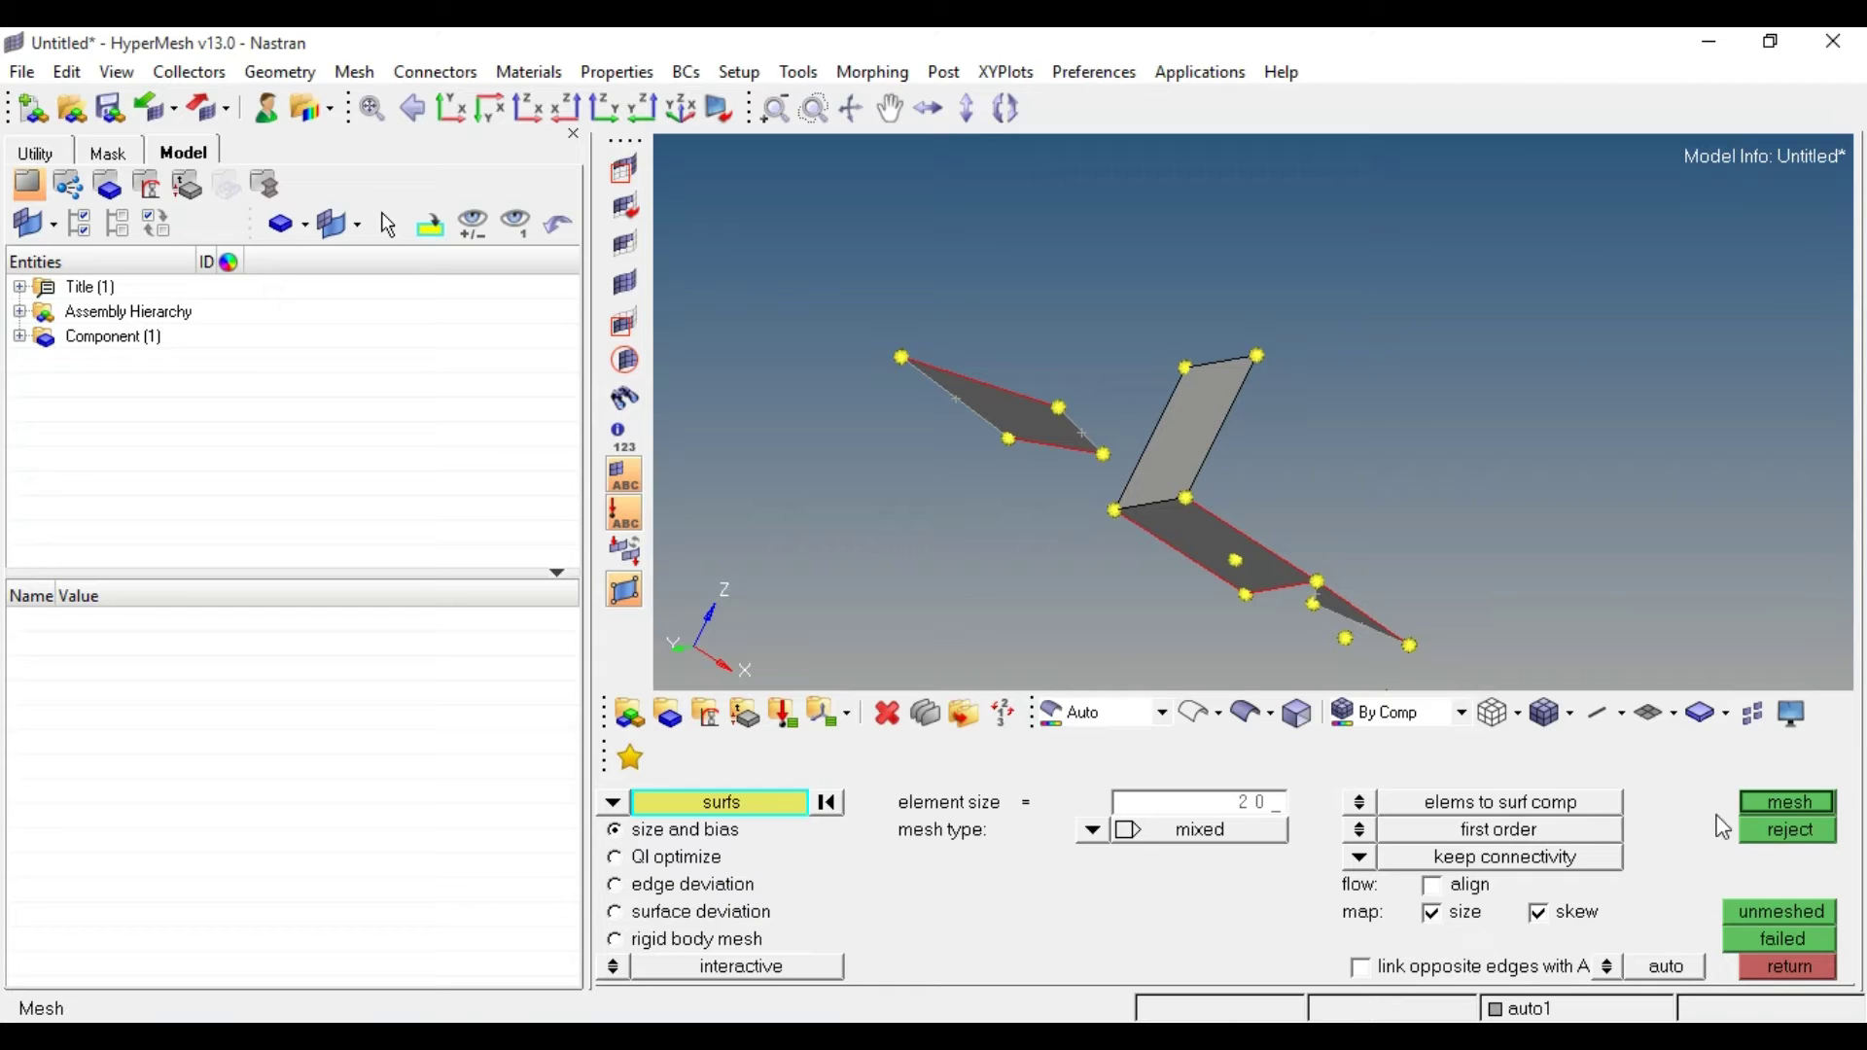
{"action": "left_click", "coordinate": [1770, 802]}
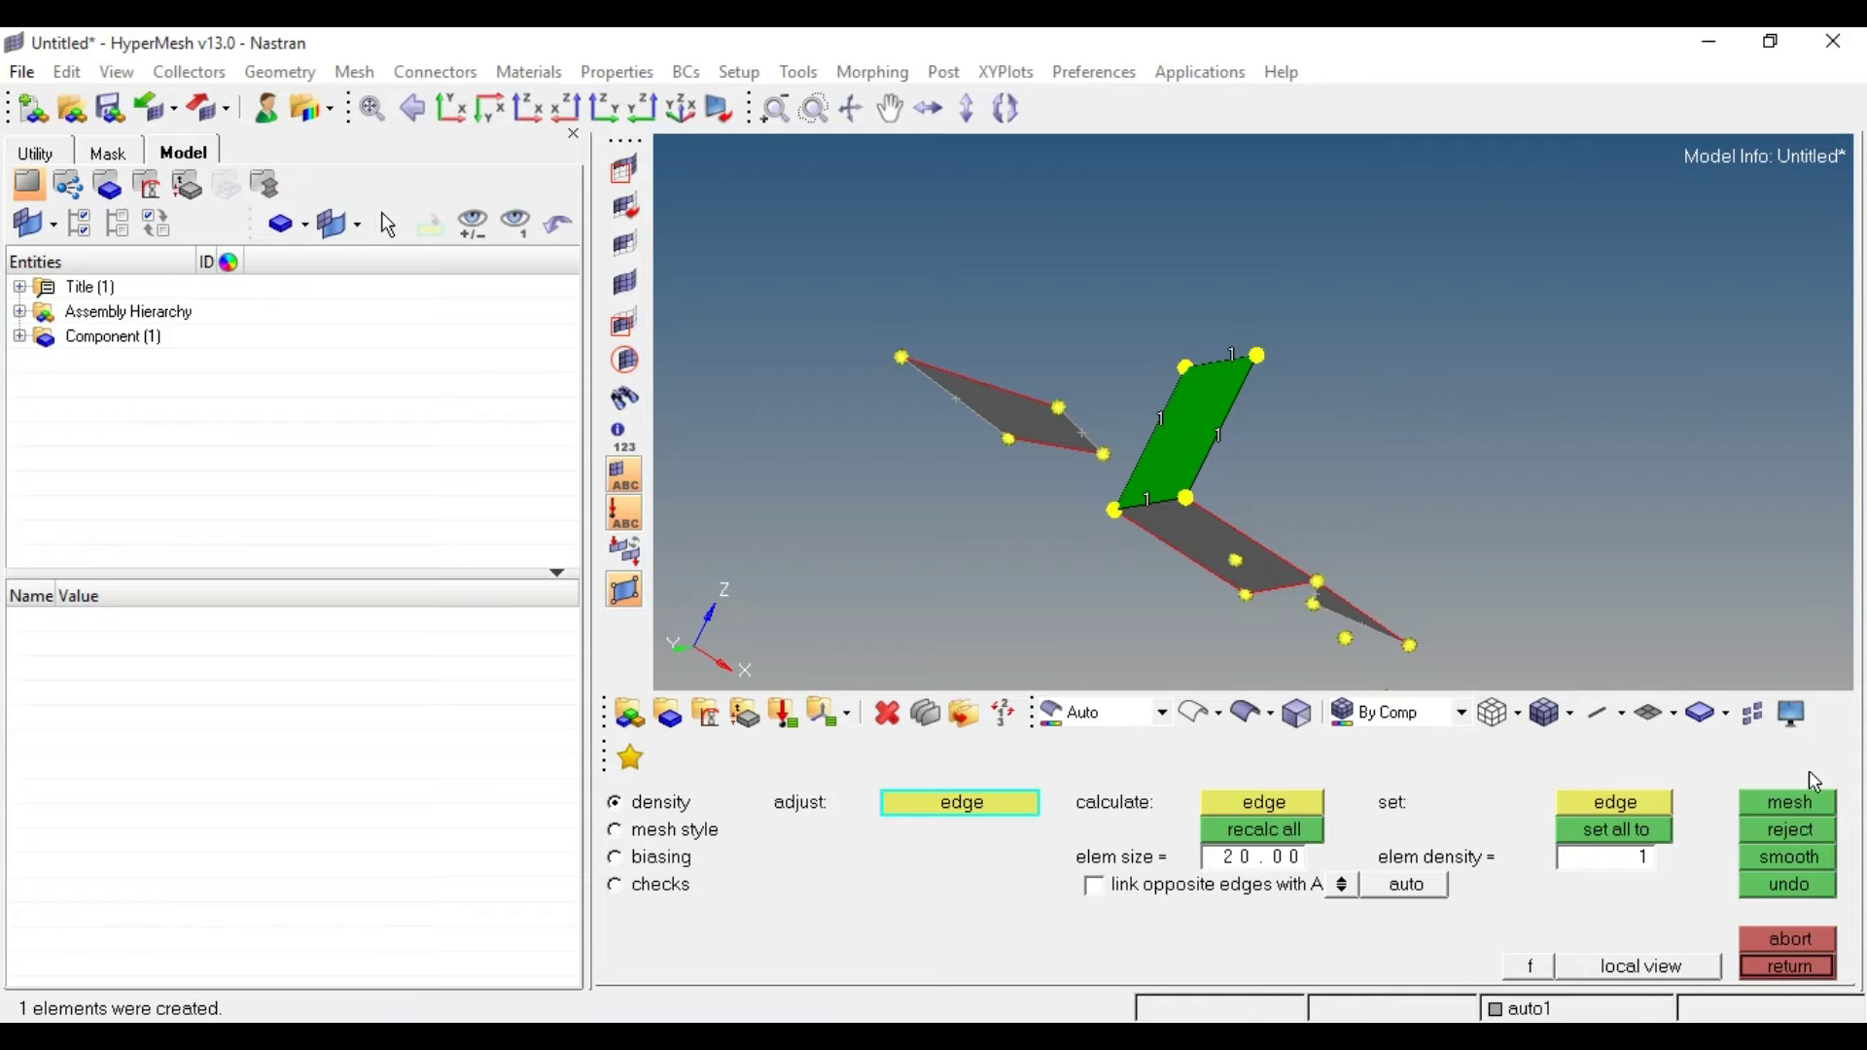
{"action": "left_click", "coordinate": [1788, 824]}
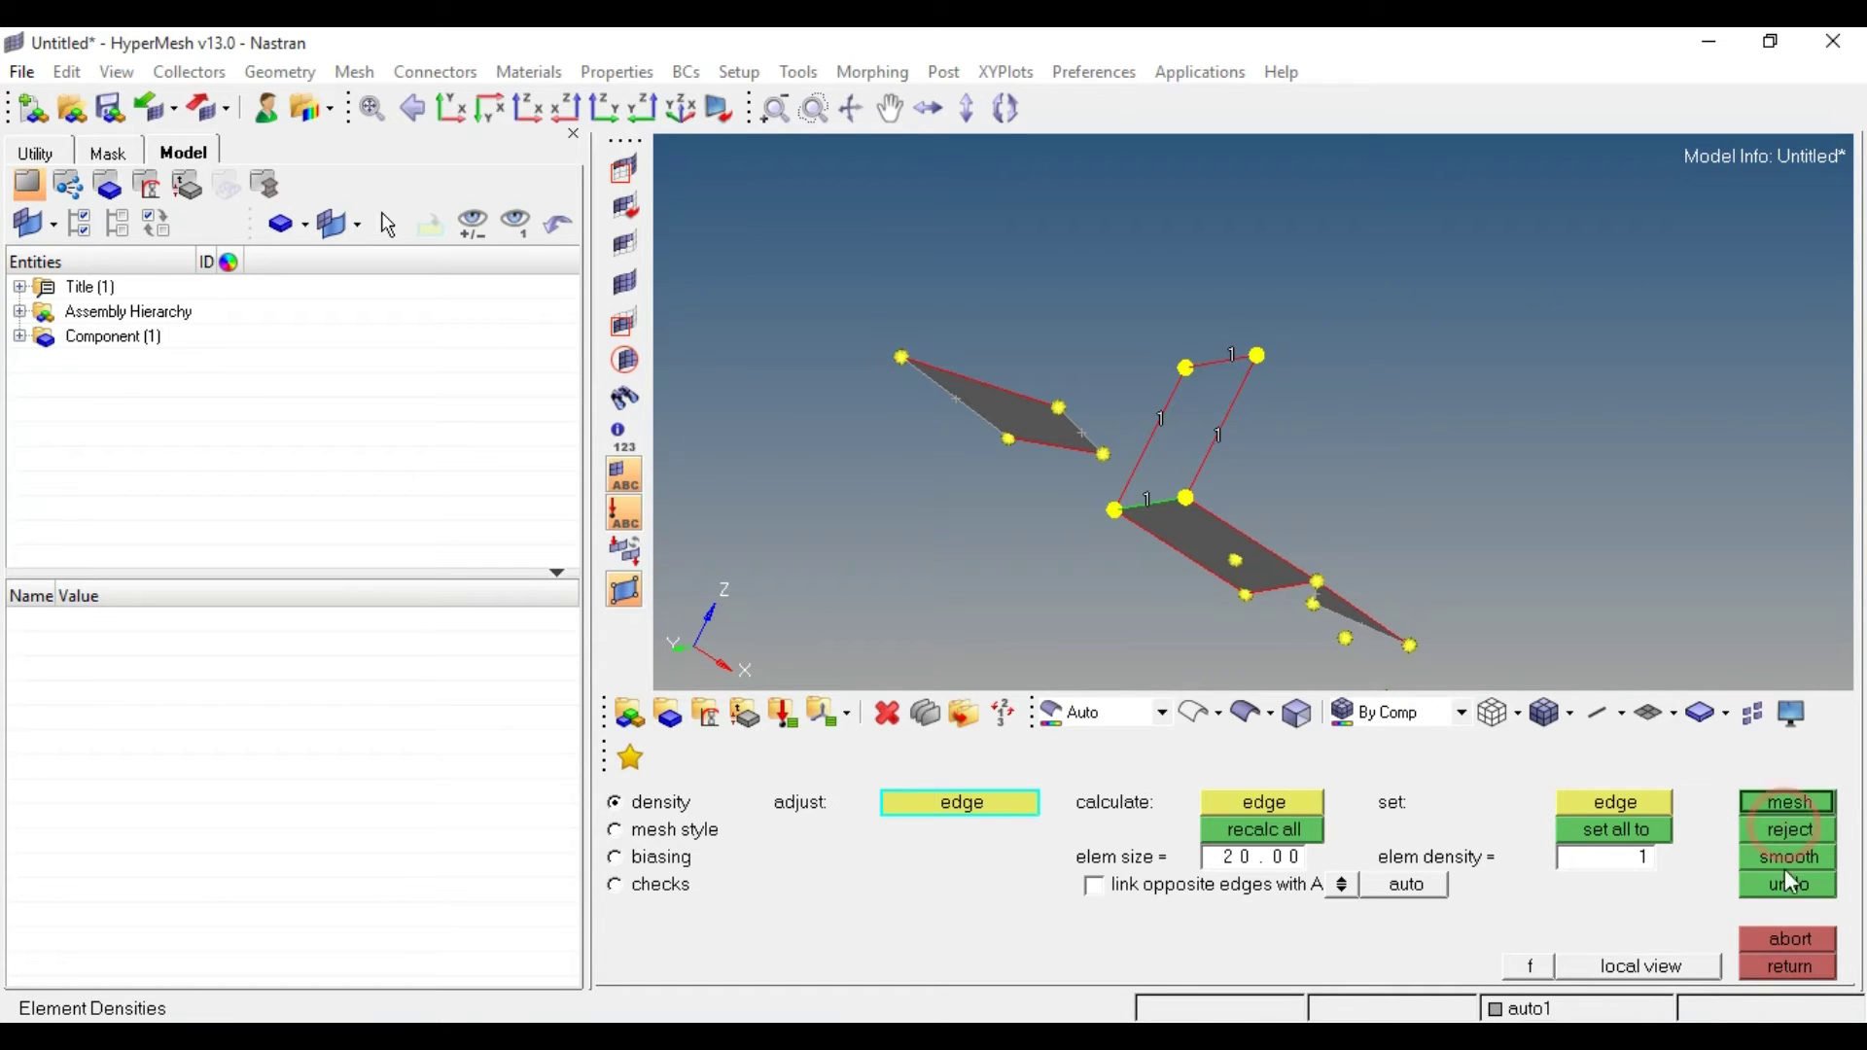
{"action": "left_click", "coordinate": [1790, 970]}
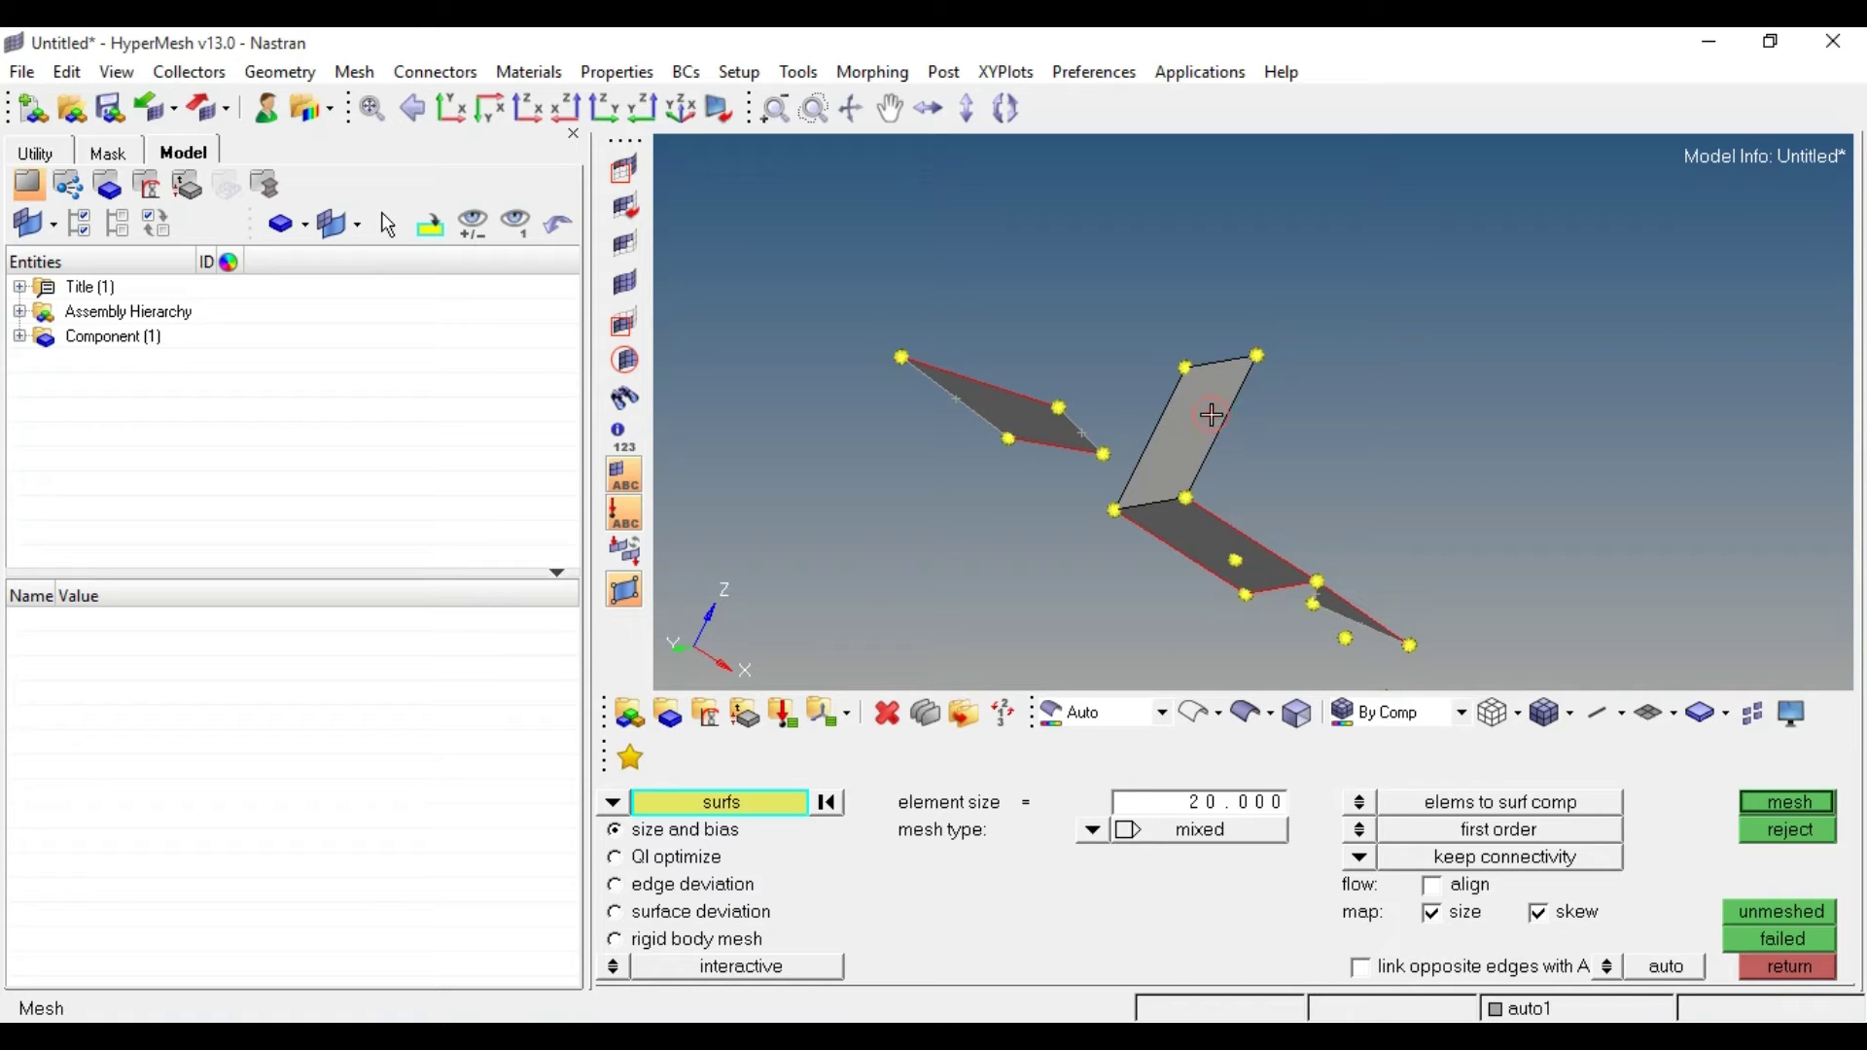
Mesh the upright surface with mixed elements at element size 2 and accept the mesh.
{"action": "left_click", "coordinate": [1190, 803]}
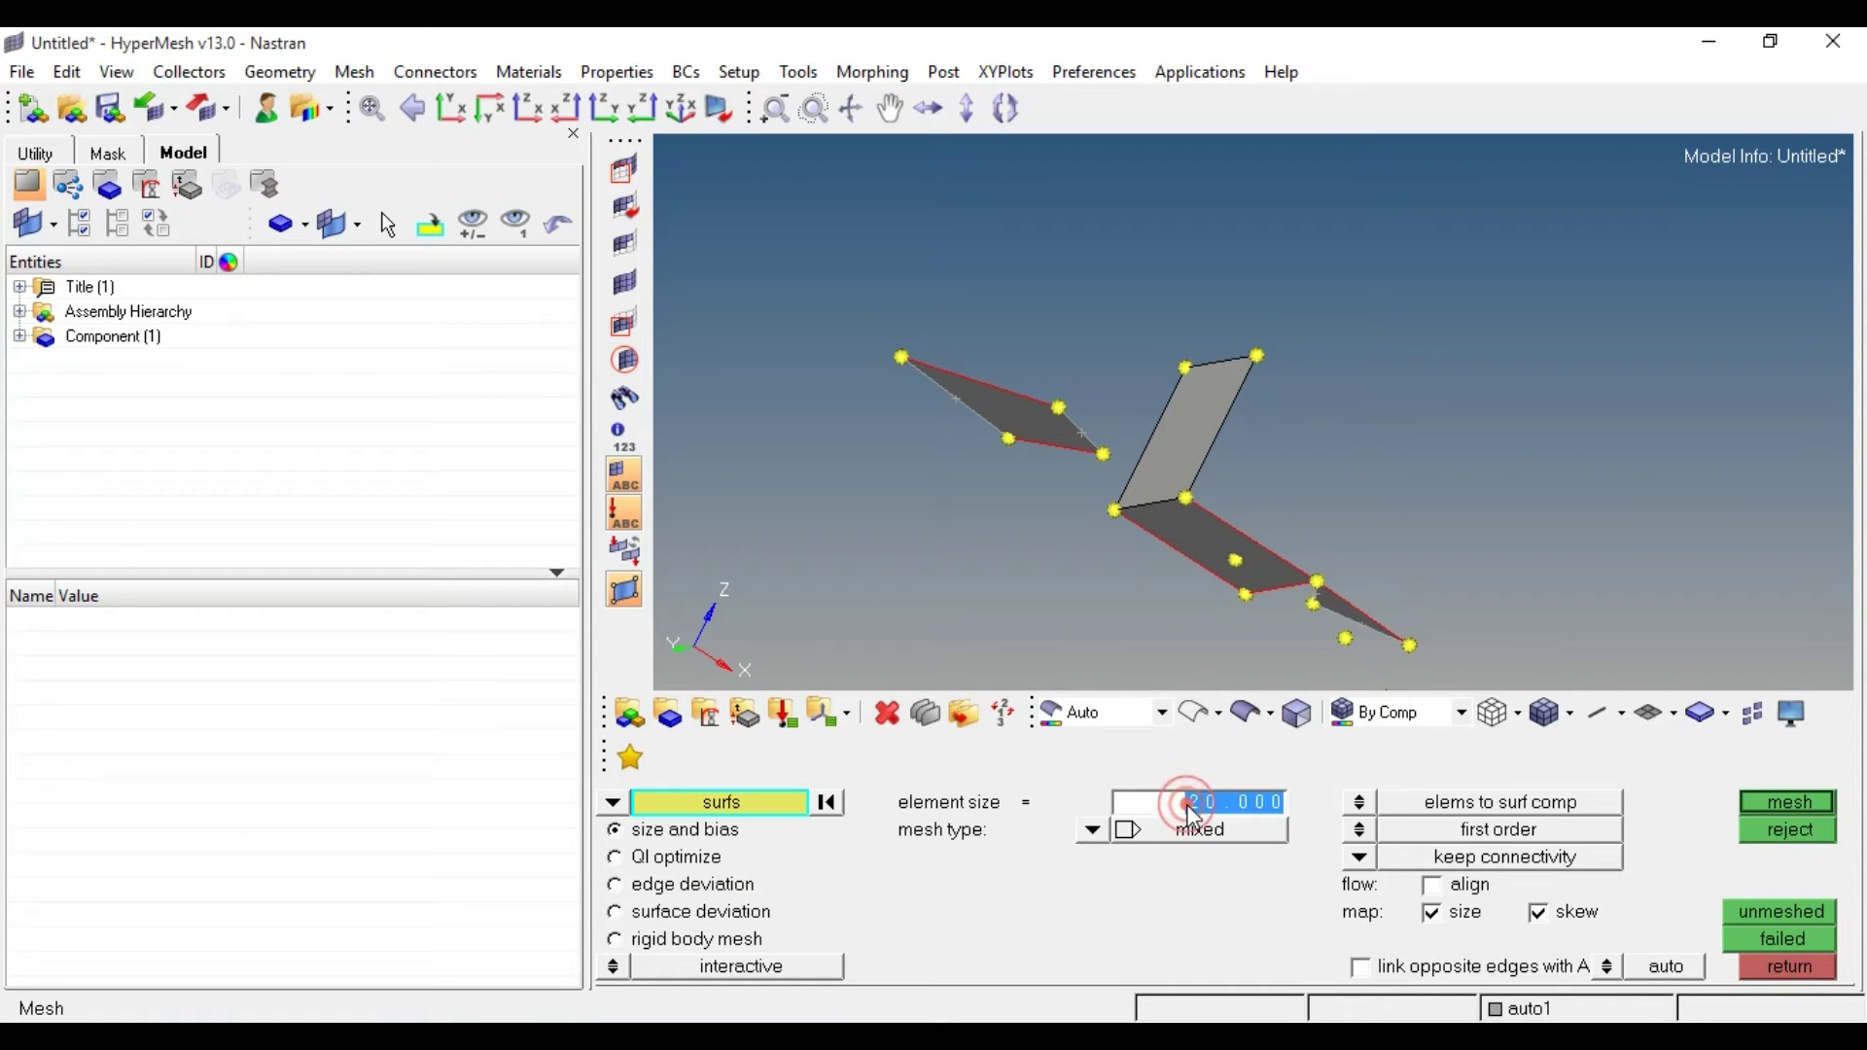
{"action": "type", "text": "2"}
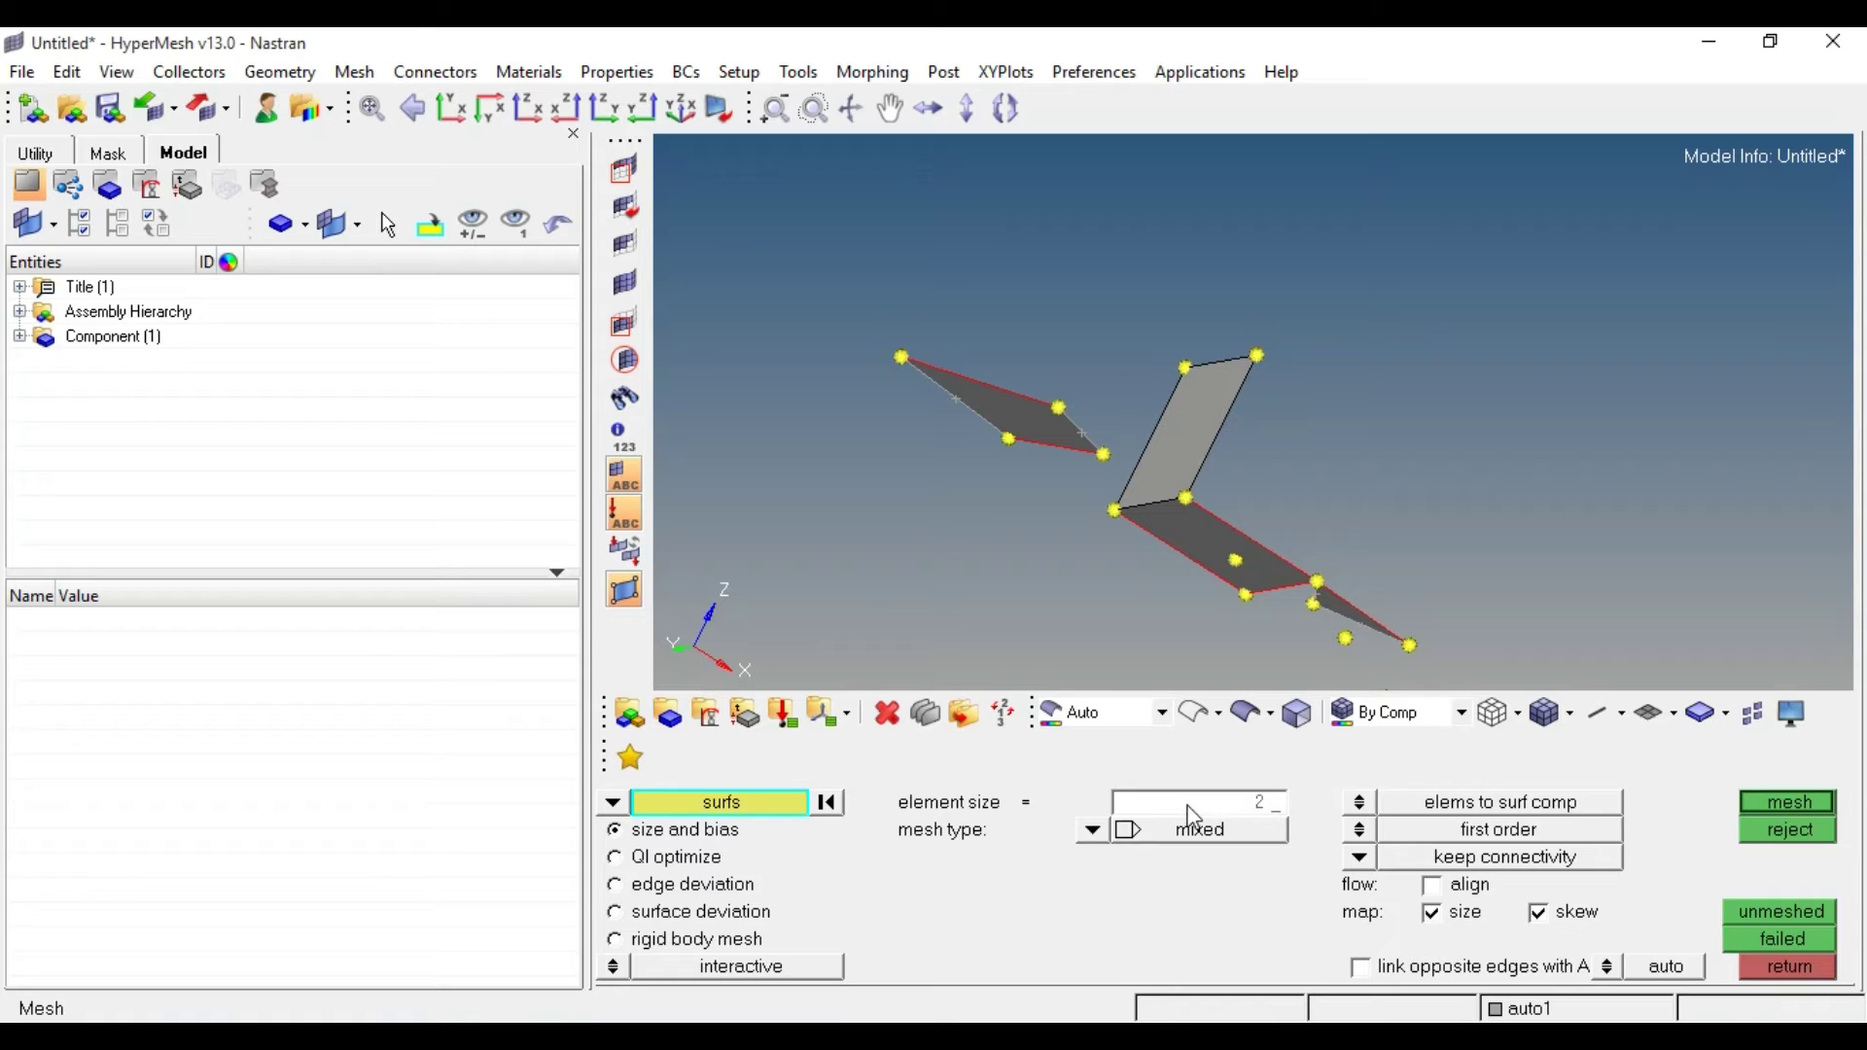
{"action": "left_click", "coordinate": [1806, 801]}
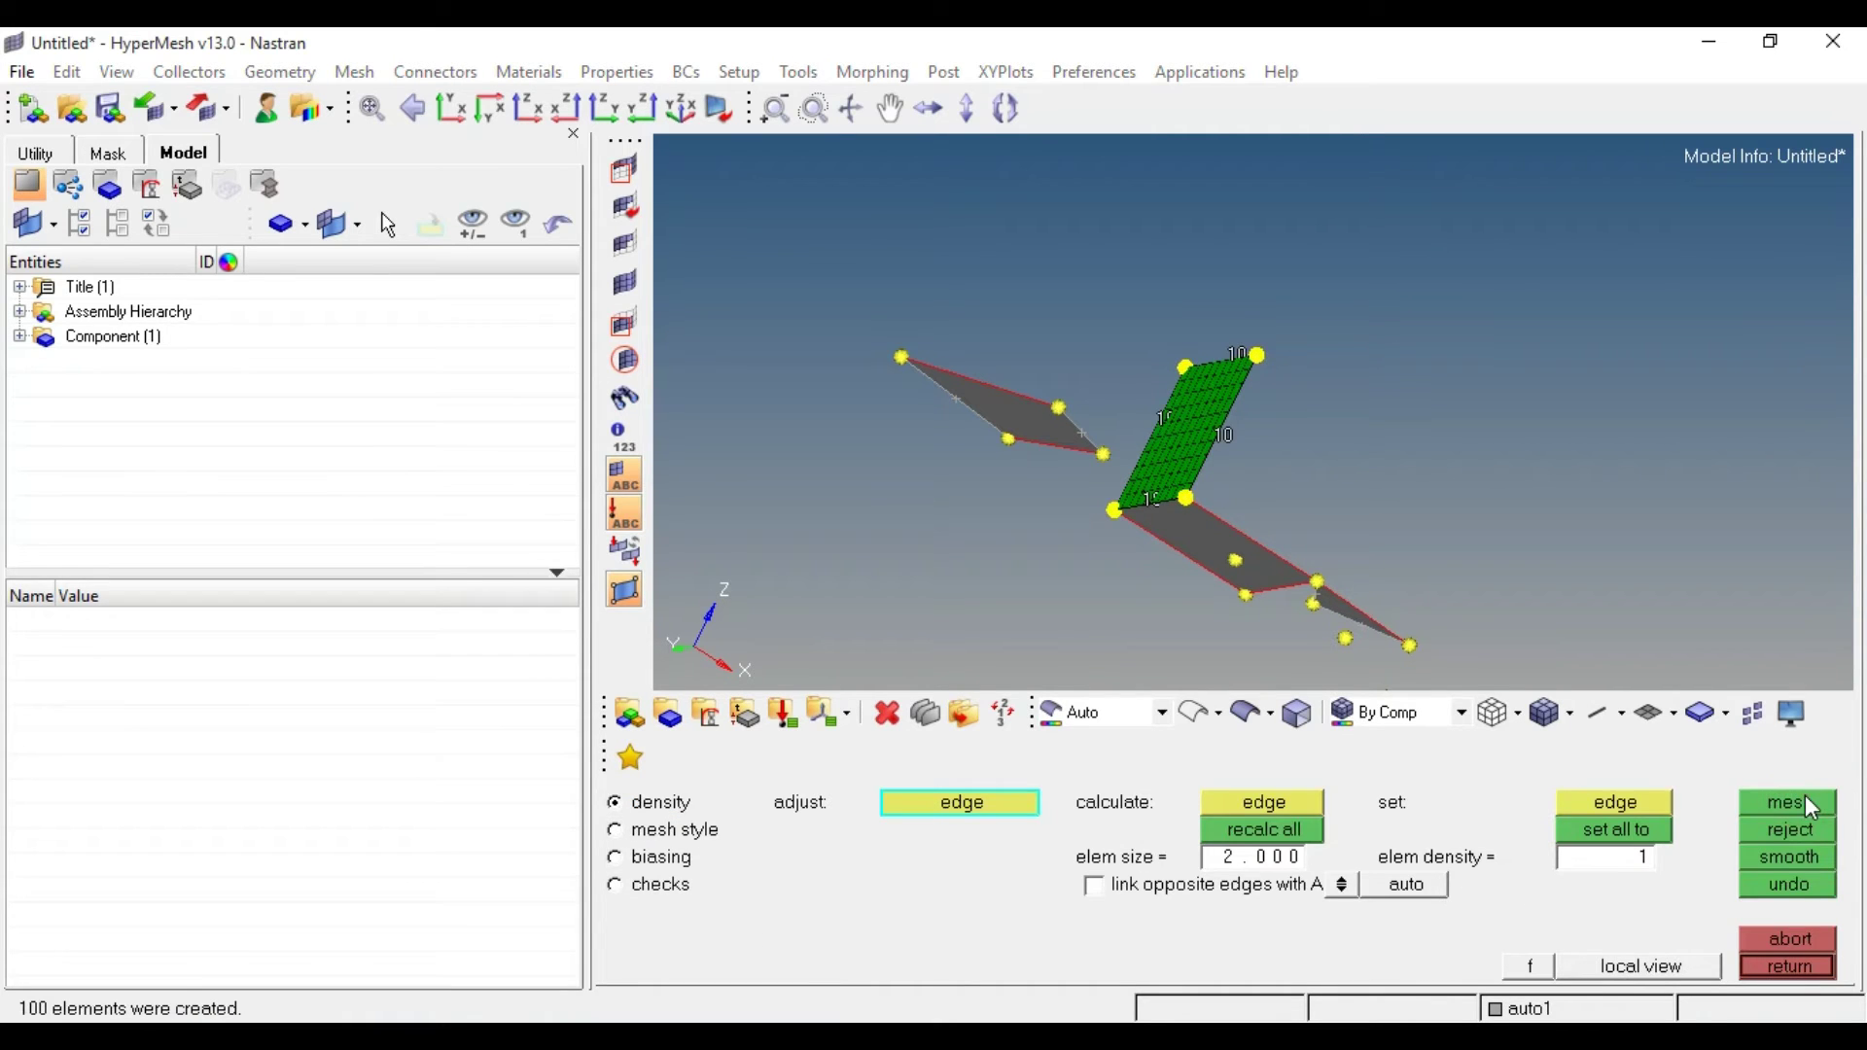
{"action": "left_click", "coordinate": [1804, 969]}
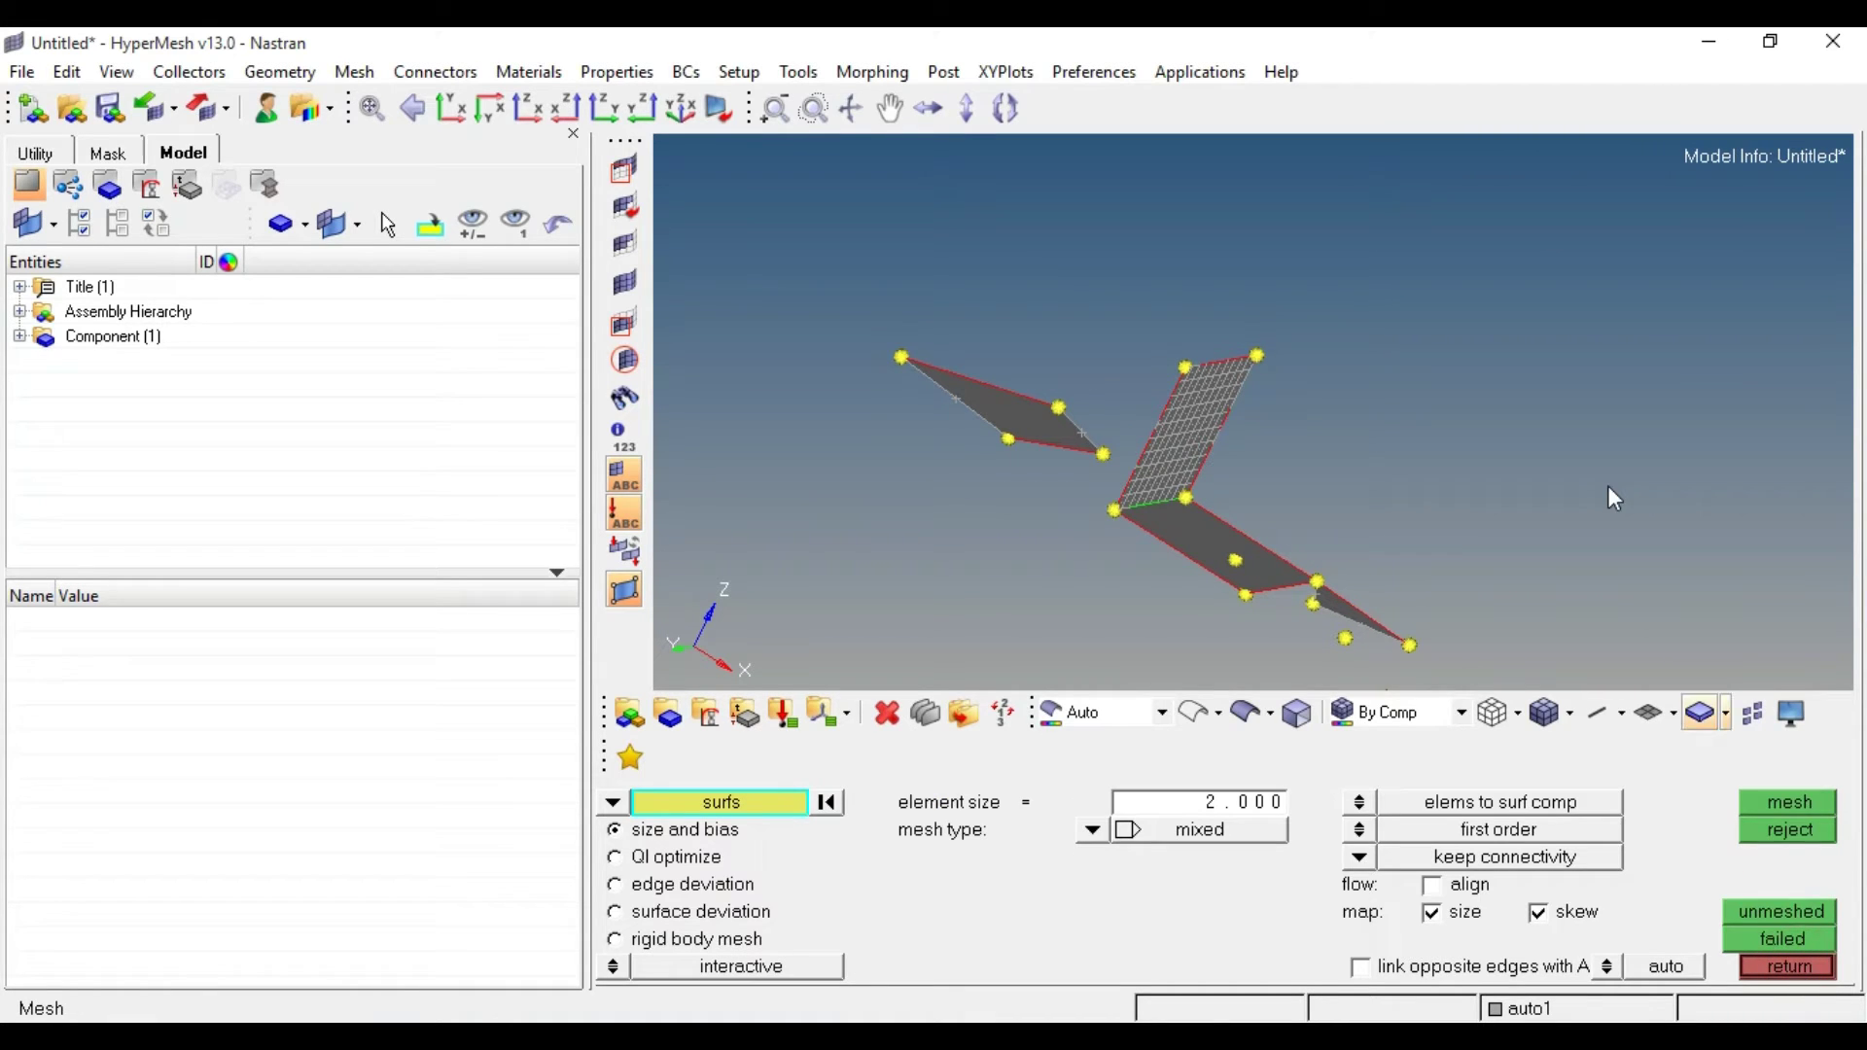
Examine the mesh on the upright surface, switching the auto1 component's element display off and back on.
{"action": "mouse_move", "coordinate": [1342, 414]}
{"action": "left_mouse_down", "text": "ctrl"}
{"action": "mouse_move", "coordinate": [1375, 512]}
{"action": "mouse_move", "coordinate": [1309, 442]}
{"action": "mouse_move", "coordinate": [1358, 404]}
{"action": "mouse_move", "coordinate": [1216, 450]}
{"action": "left_mouse_up", "text": "ctrl"}
{"action": "left_click", "coordinate": [887, 377], "text": "ctrl"}
{"action": "mouse_move", "coordinate": [916, 371]}
{"action": "left_mouse_down", "text": "ctrl"}
{"action": "mouse_move", "coordinate": [1084, 425]}
{"action": "mouse_move", "coordinate": [988, 421]}
{"action": "left_mouse_up", "text": "ctrl"}
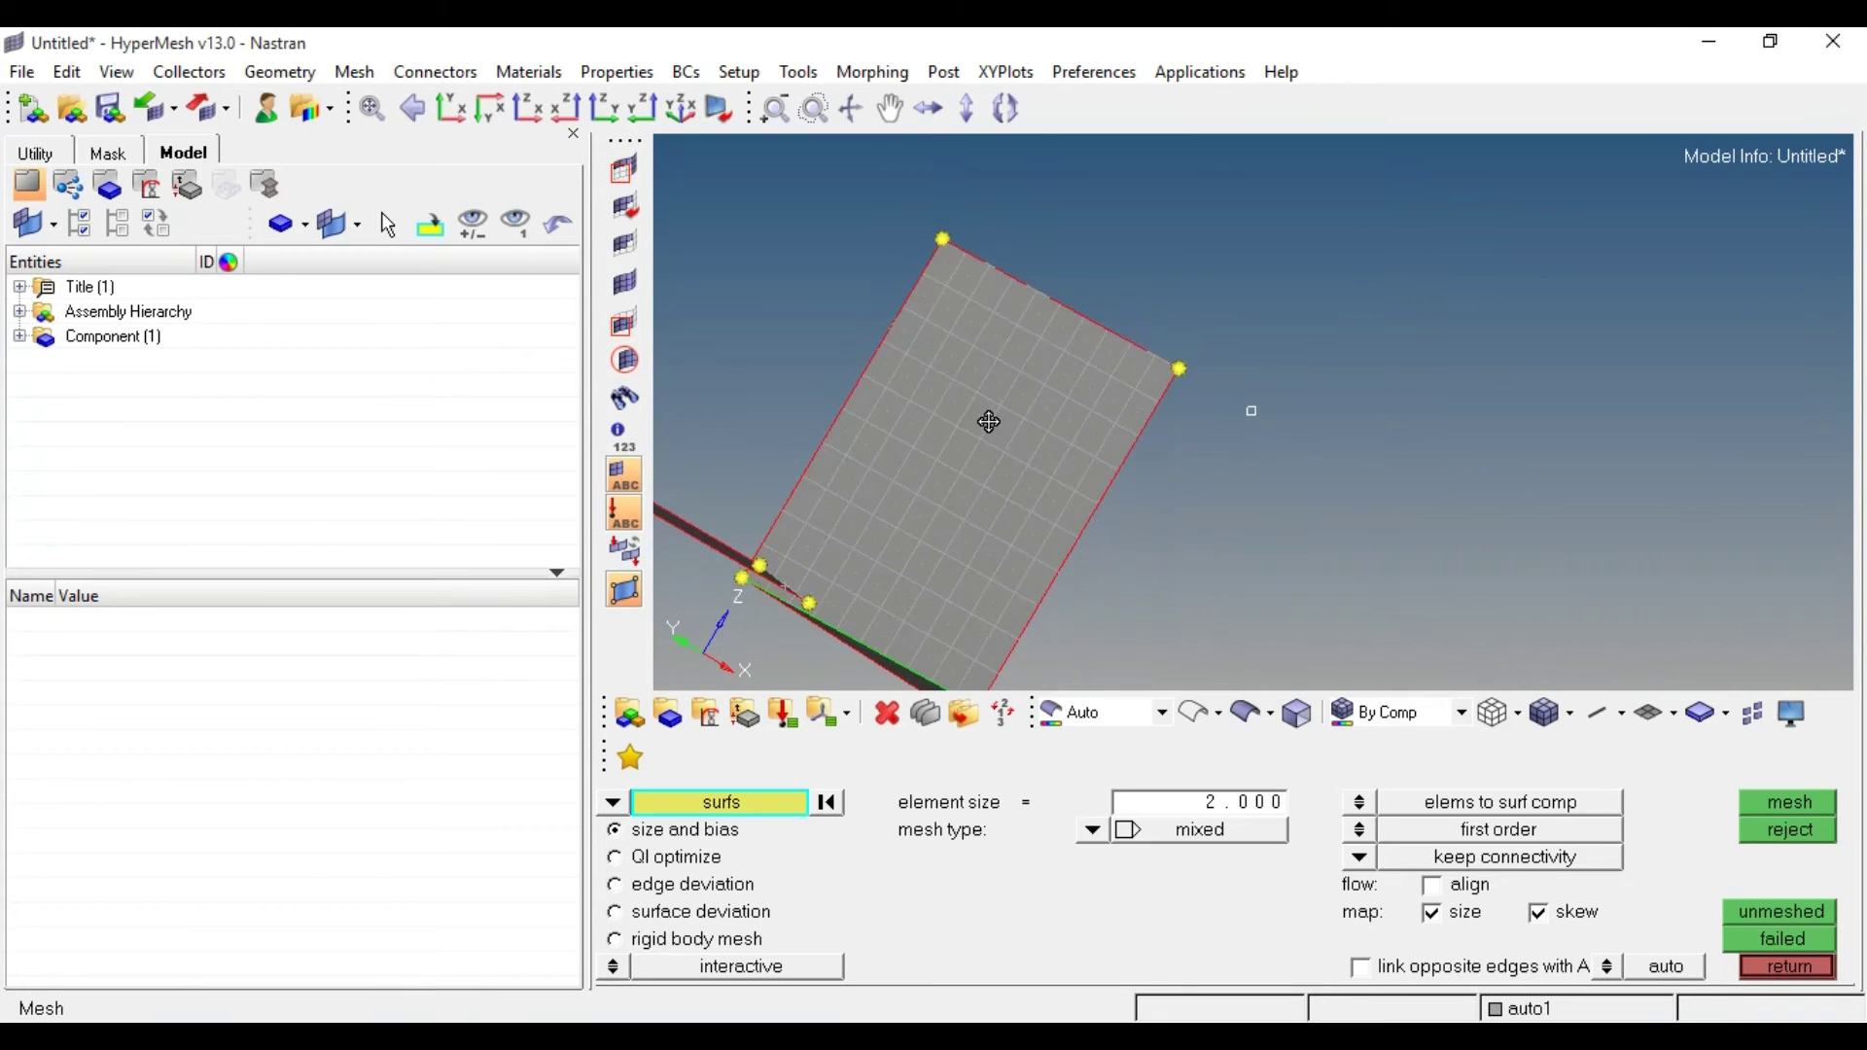
{"action": "scroll", "coordinate": [1280, 484], "scroll_direction": "up", "scroll_amount": 1}
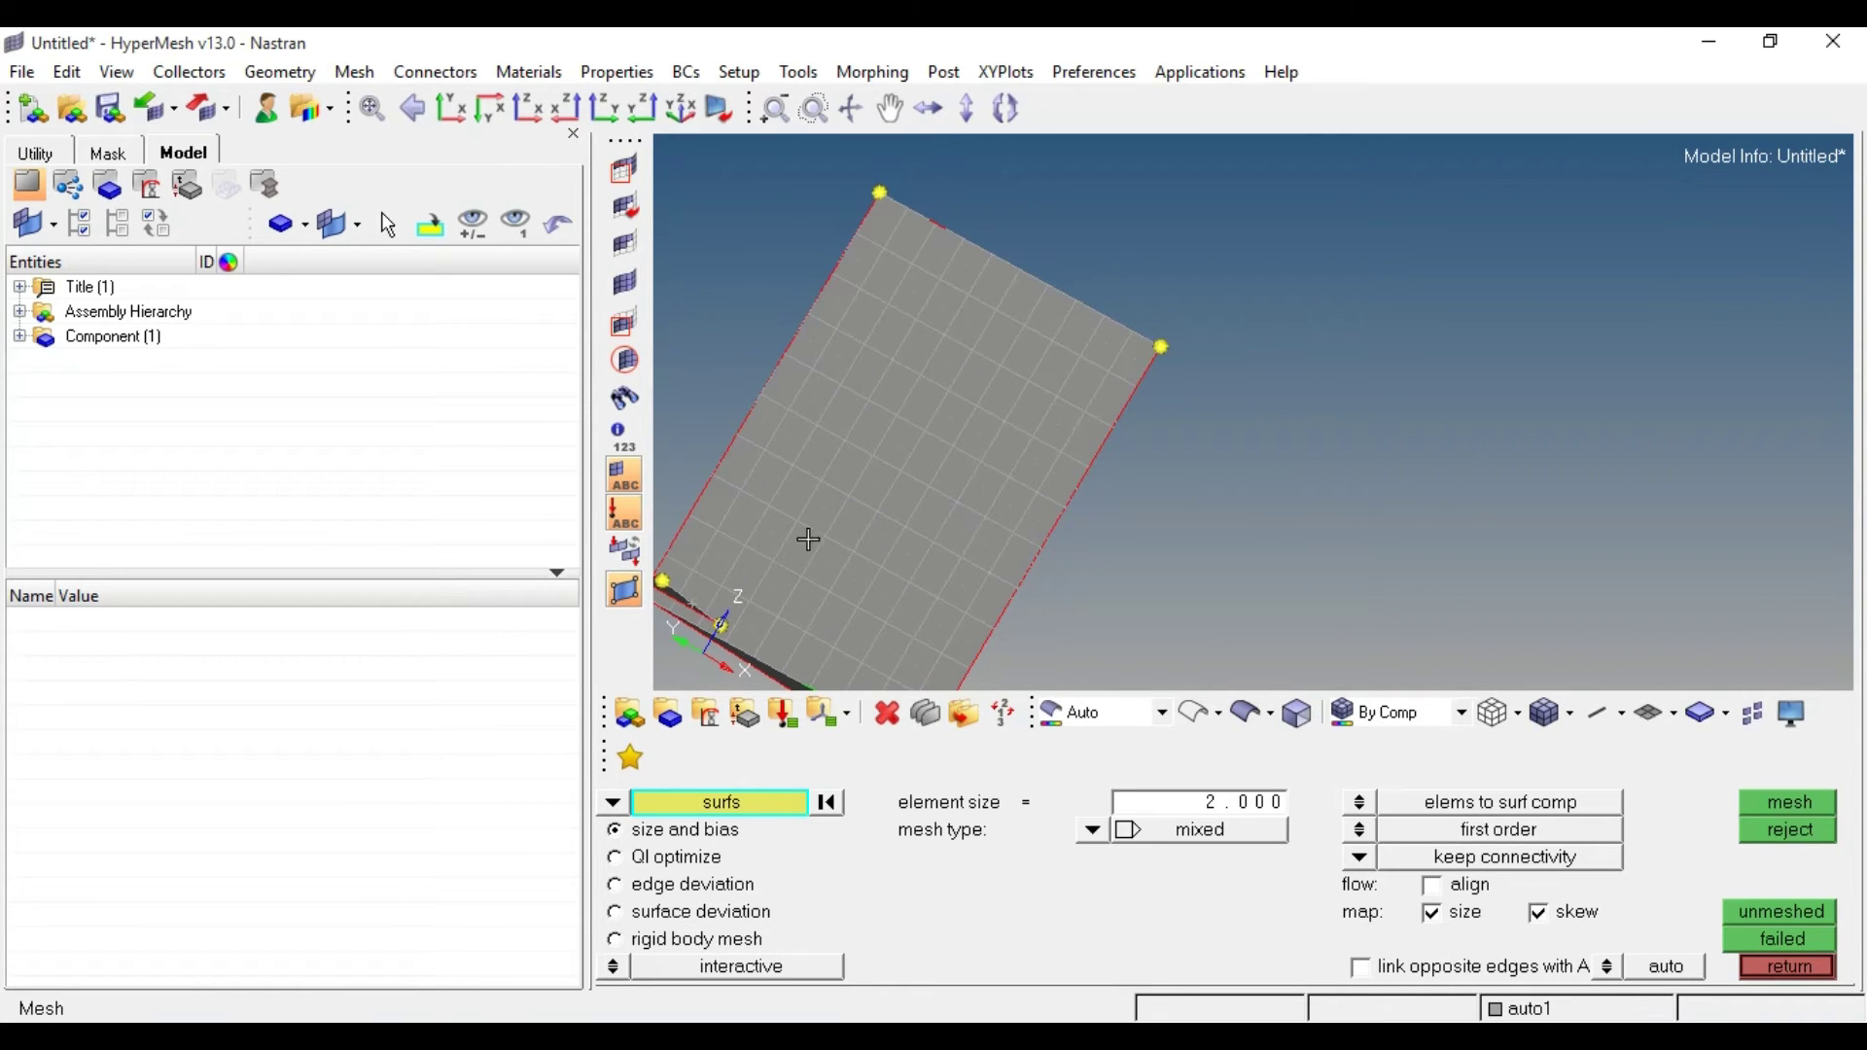
{"action": "left_click", "coordinate": [19, 338]}
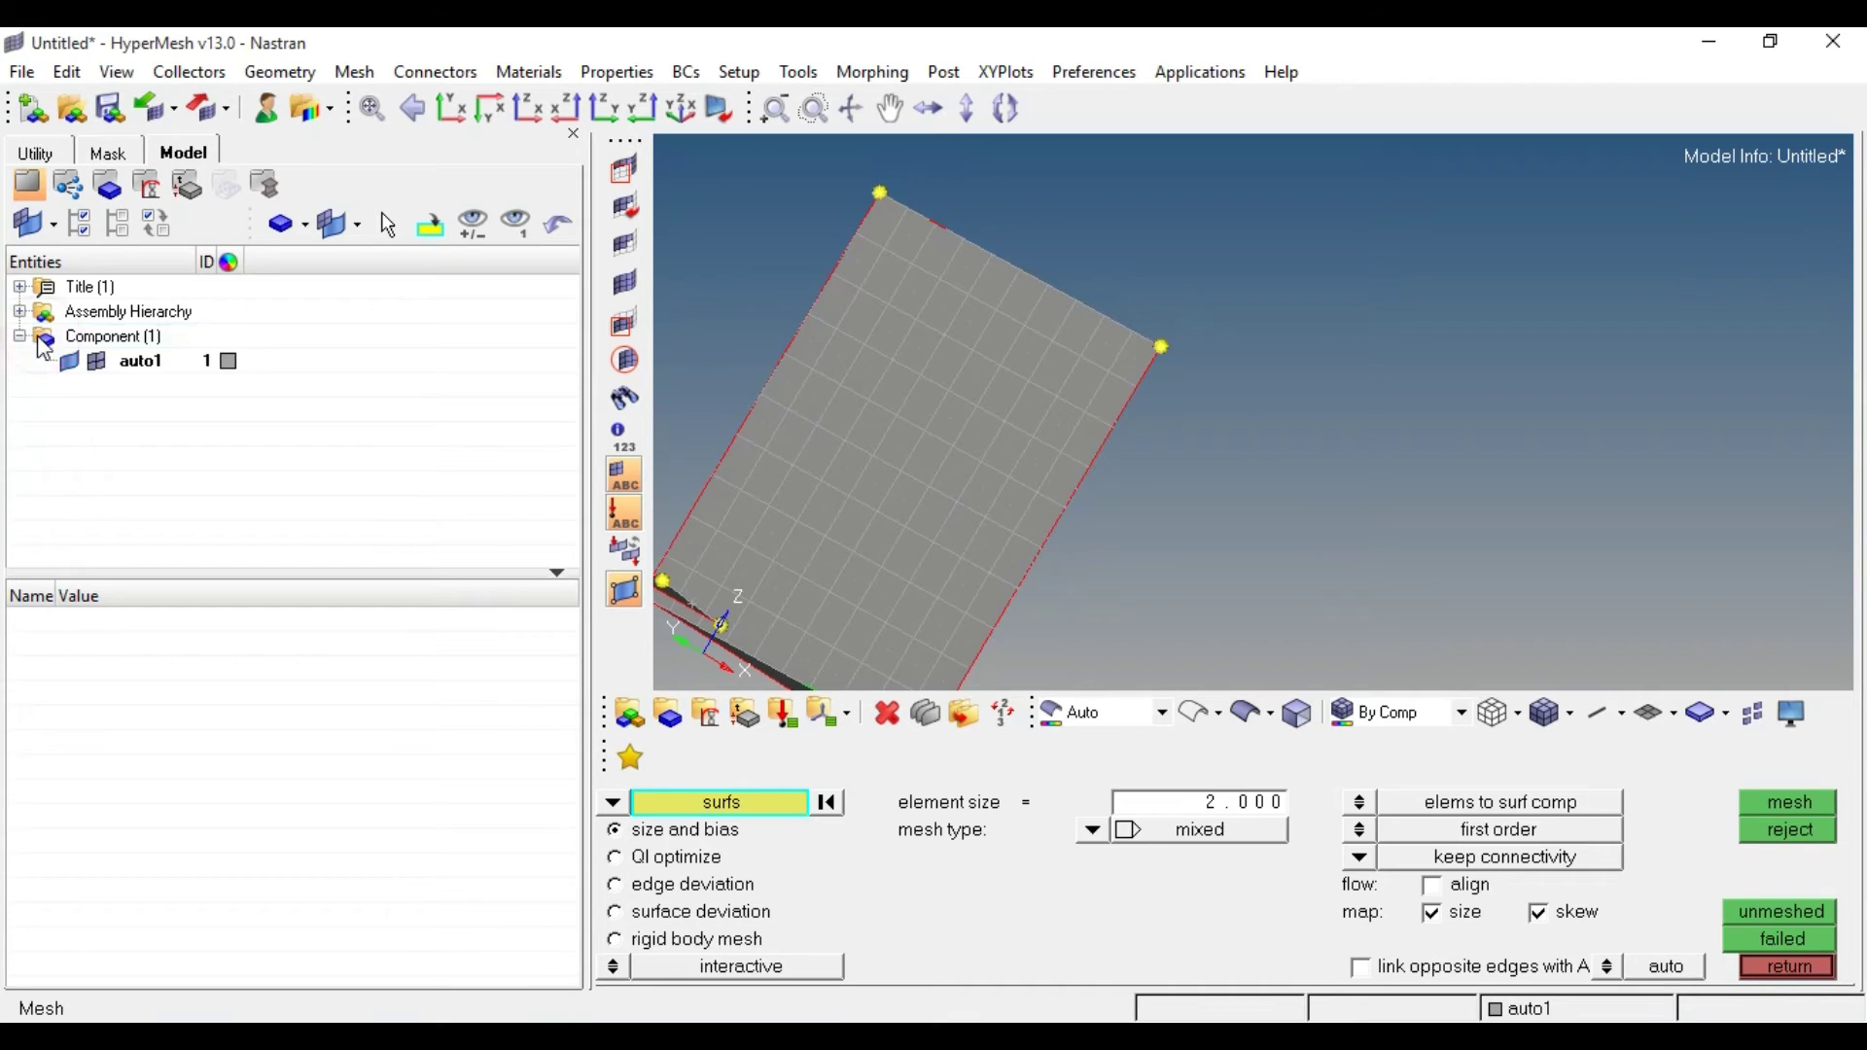
{"action": "left_click", "coordinate": [99, 363]}
{"action": "left_click_drag", "start_coordinate": [1188, 566], "coordinate": [1012, 463], "text": "ctrl"}
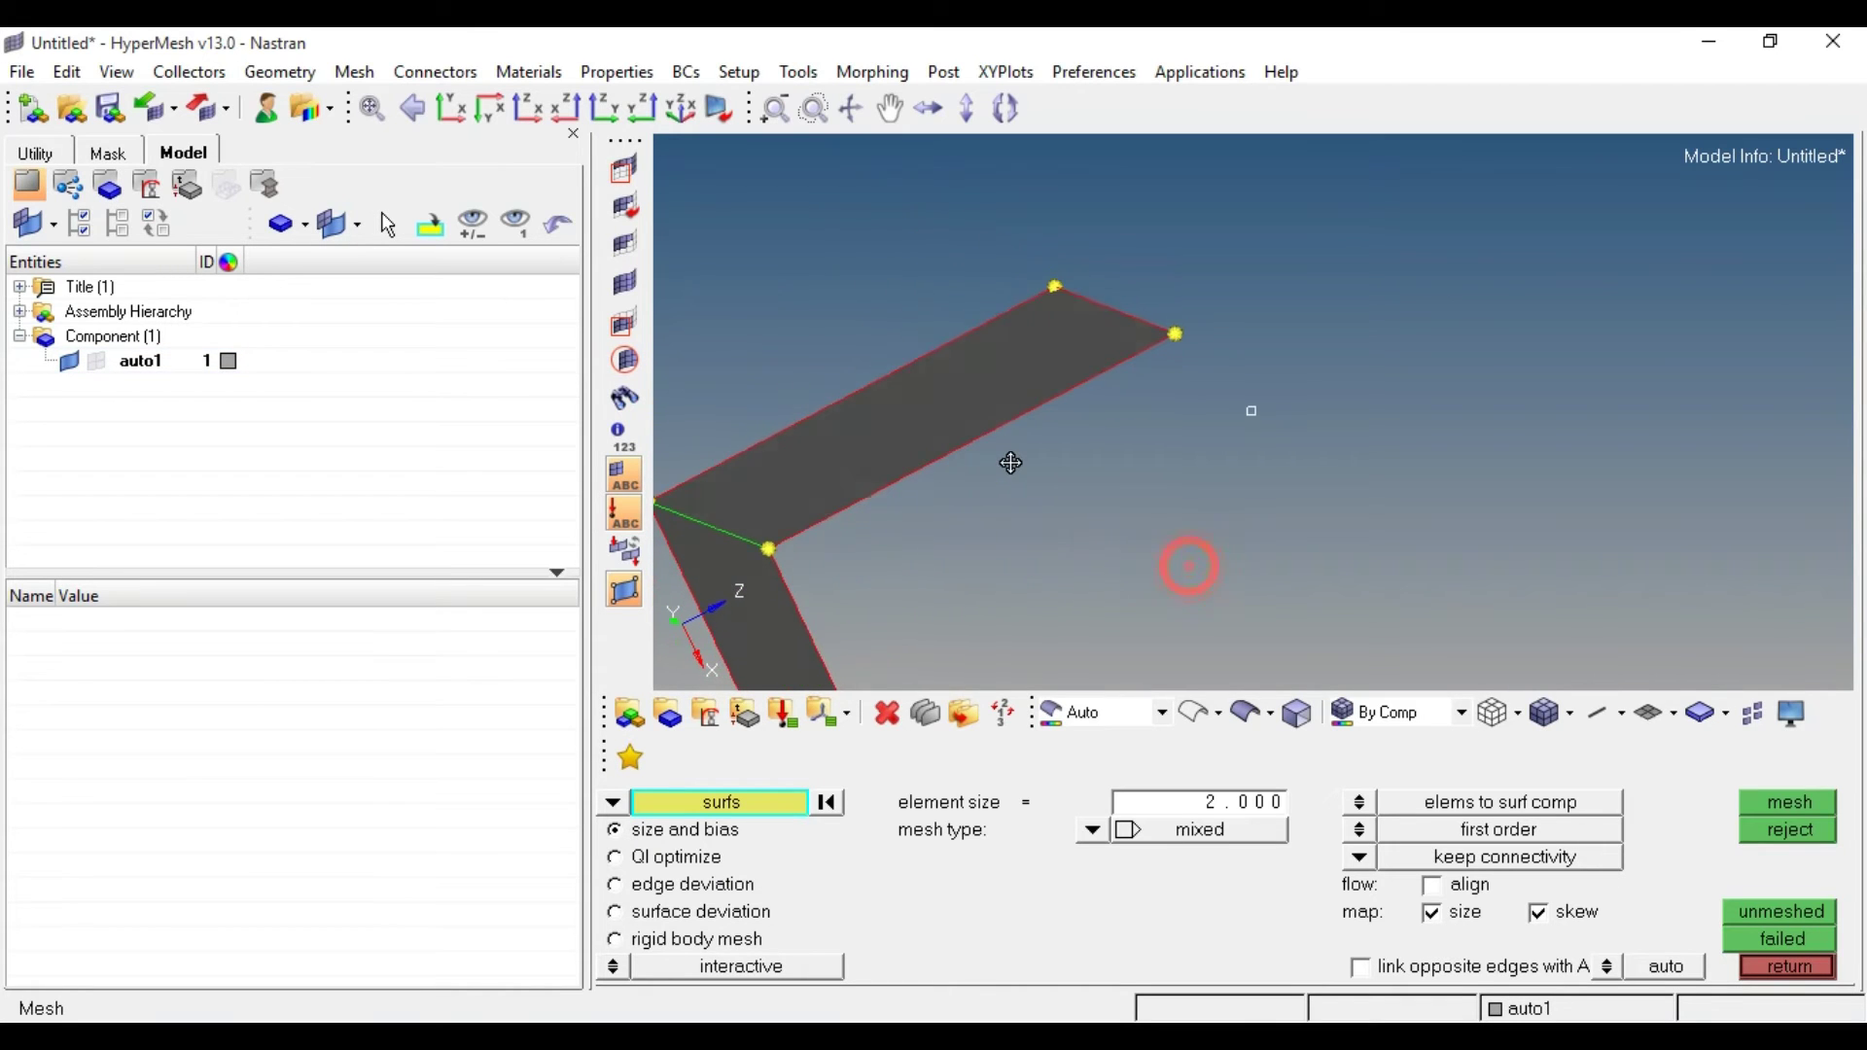
{"action": "left_click", "coordinate": [98, 363]}
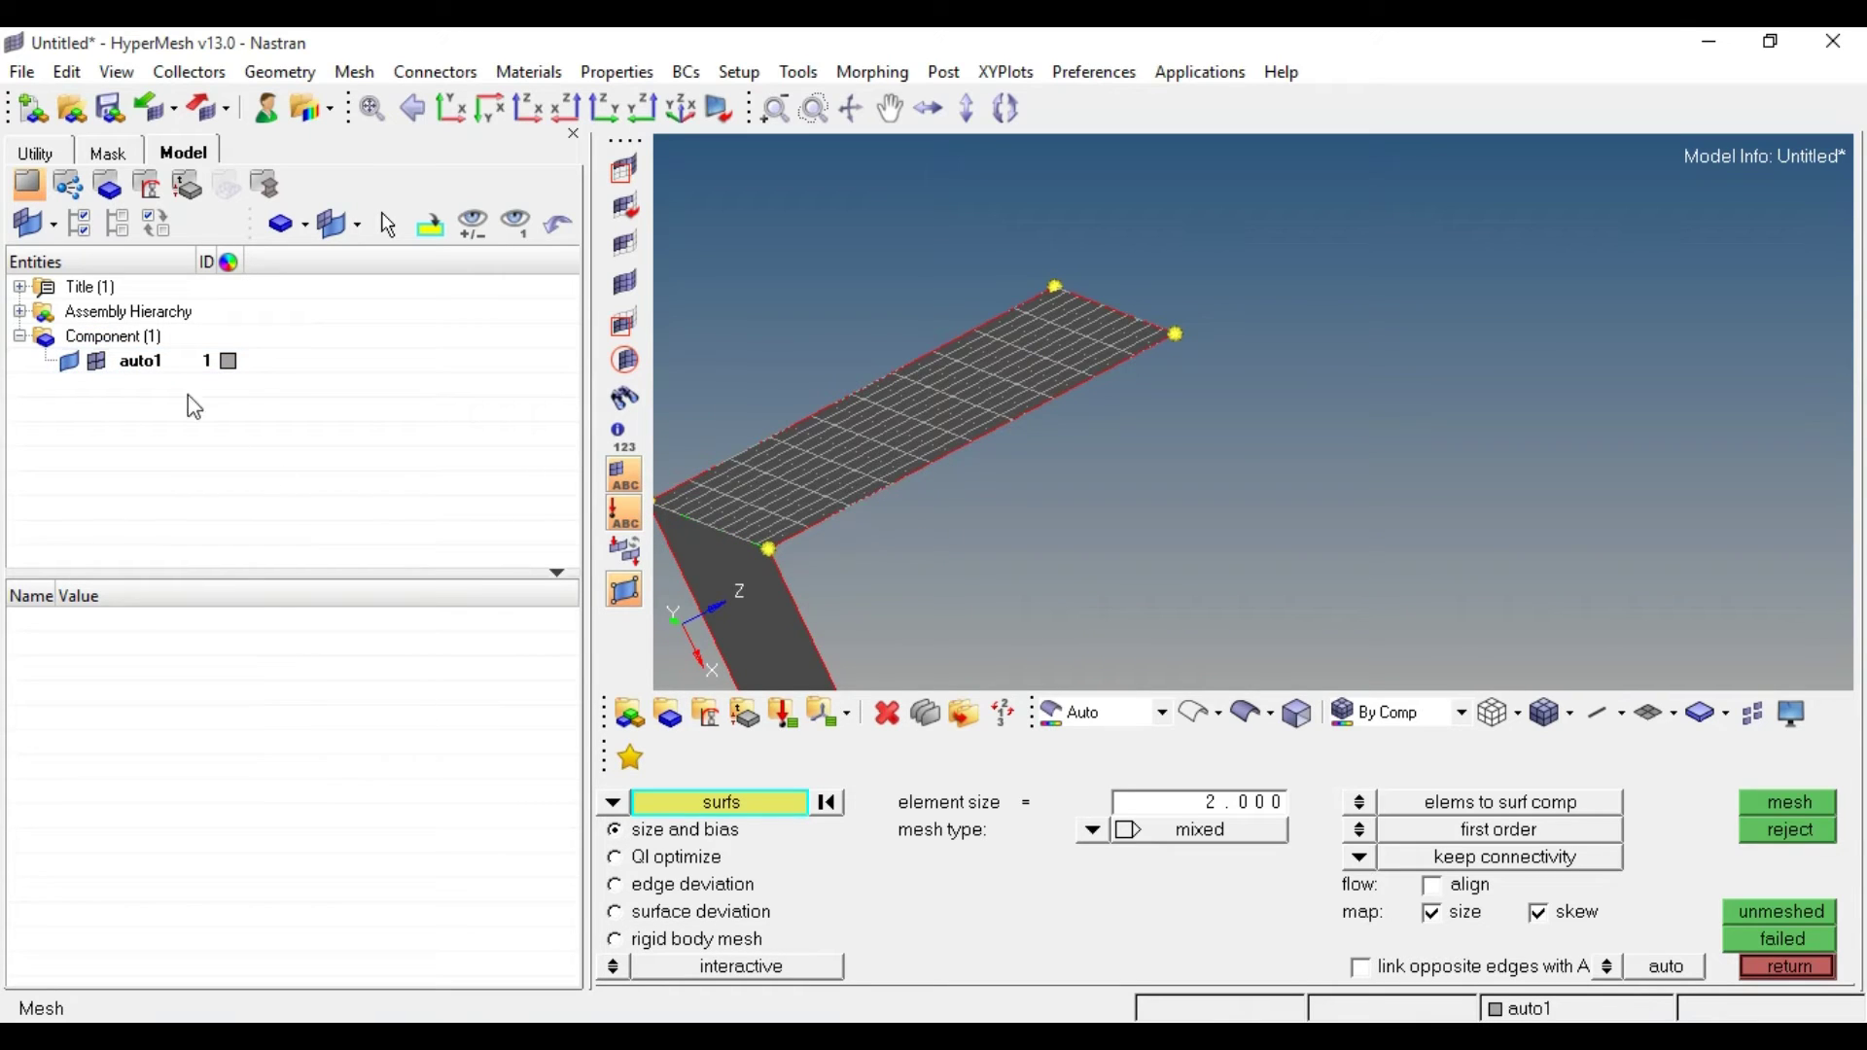
Hide the auto1 component's elements and delete the upright surface without its associated elements.
{"action": "left_click", "coordinate": [97, 362]}
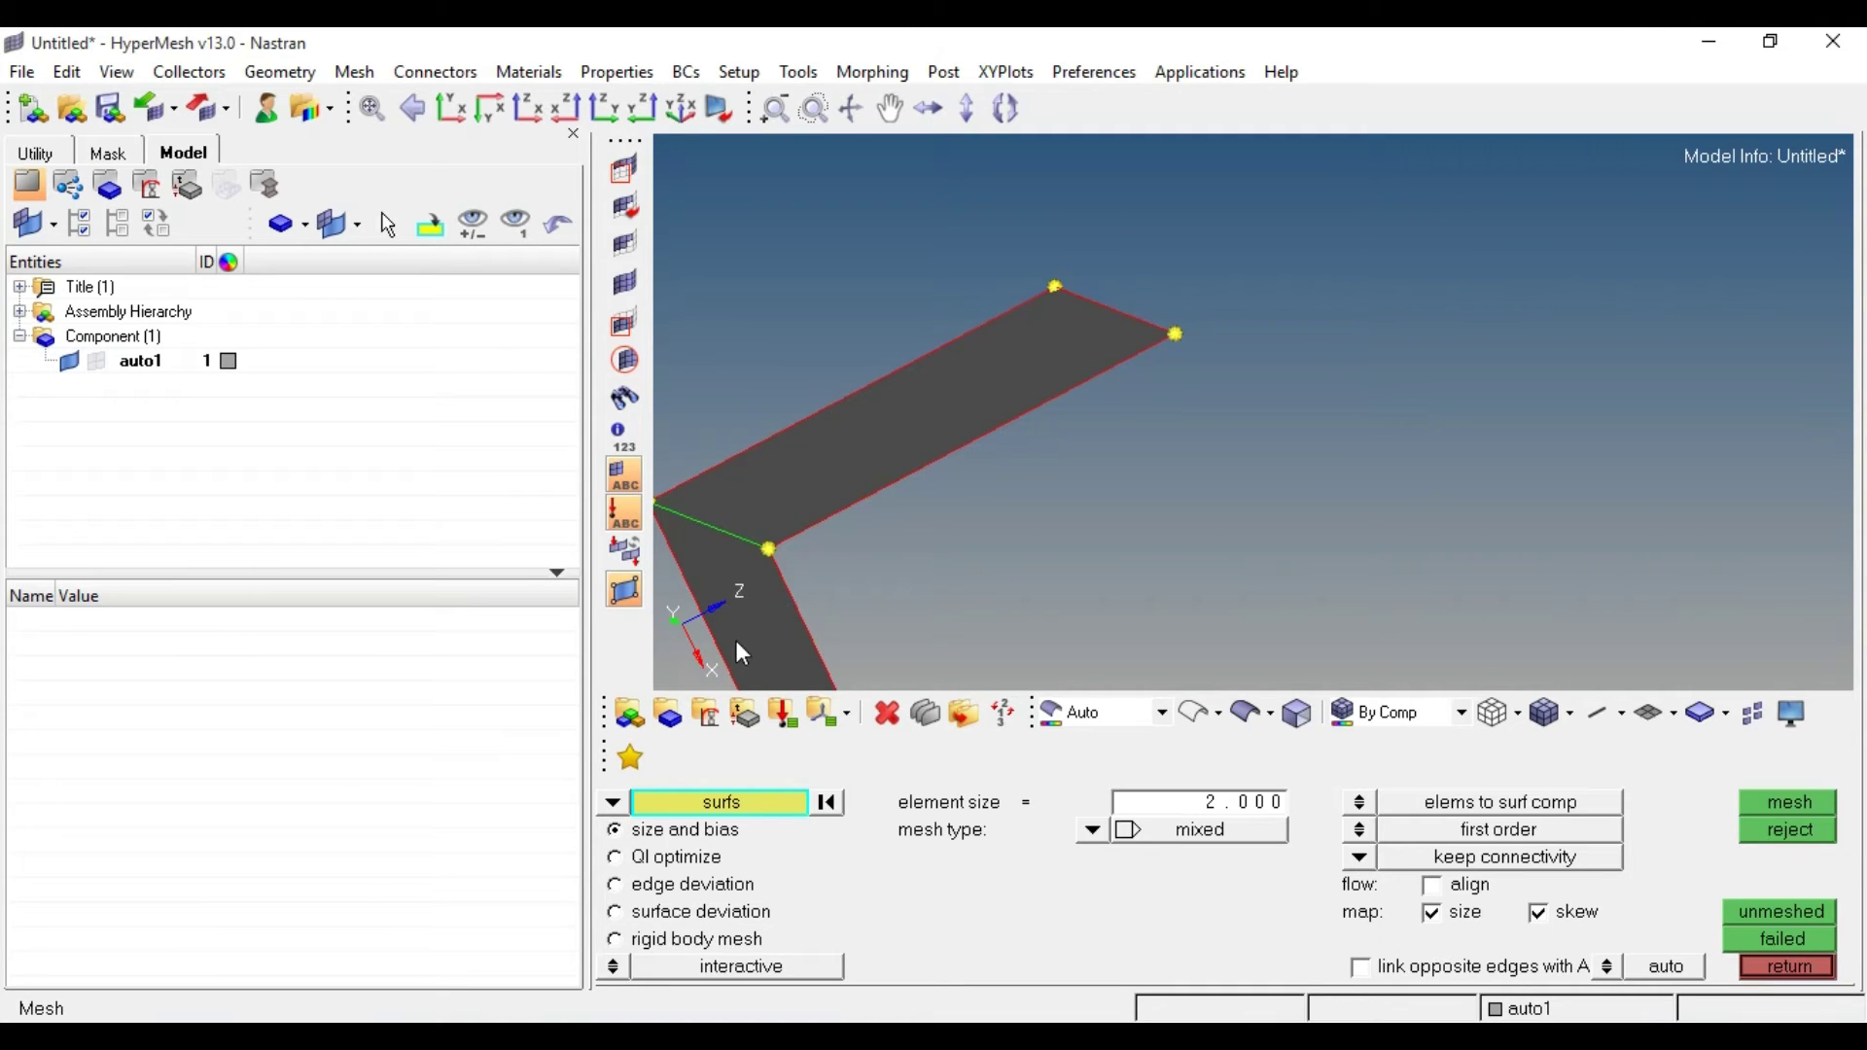
{"action": "left_click", "coordinate": [1819, 972]}
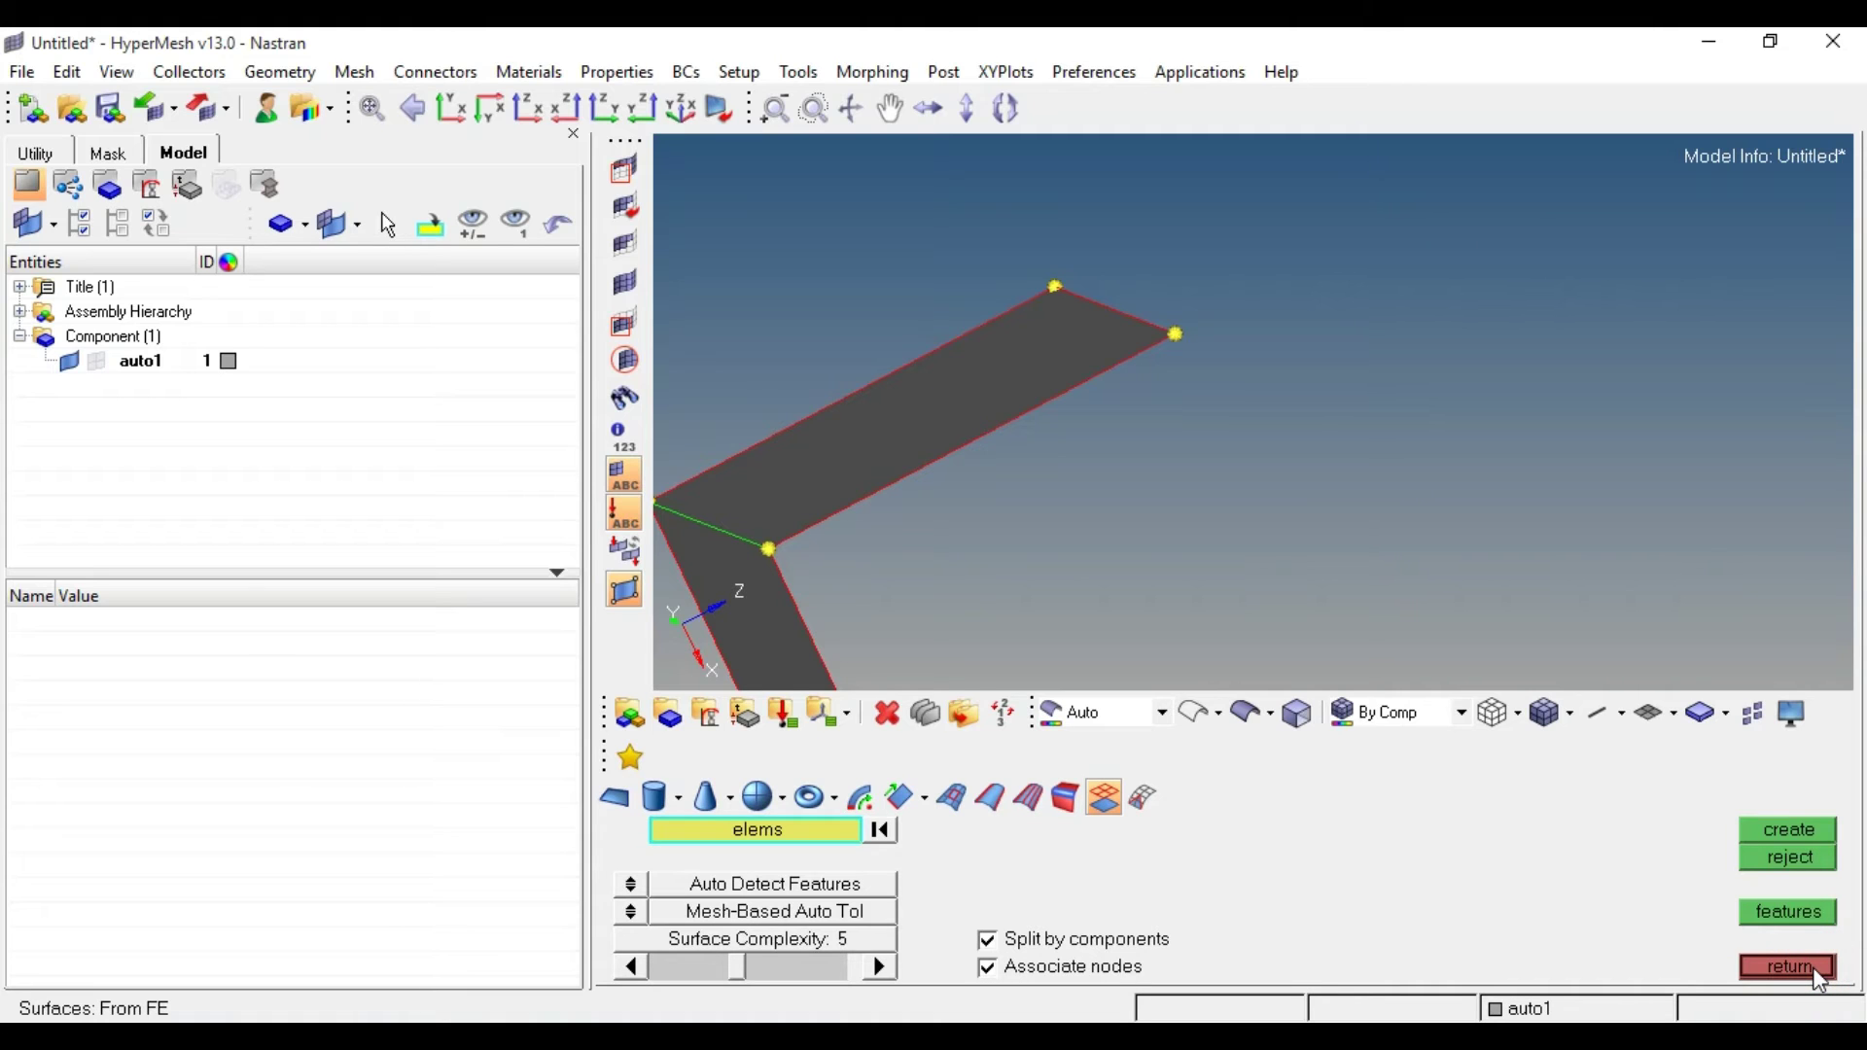
{"action": "left_click", "coordinate": [1812, 967]}
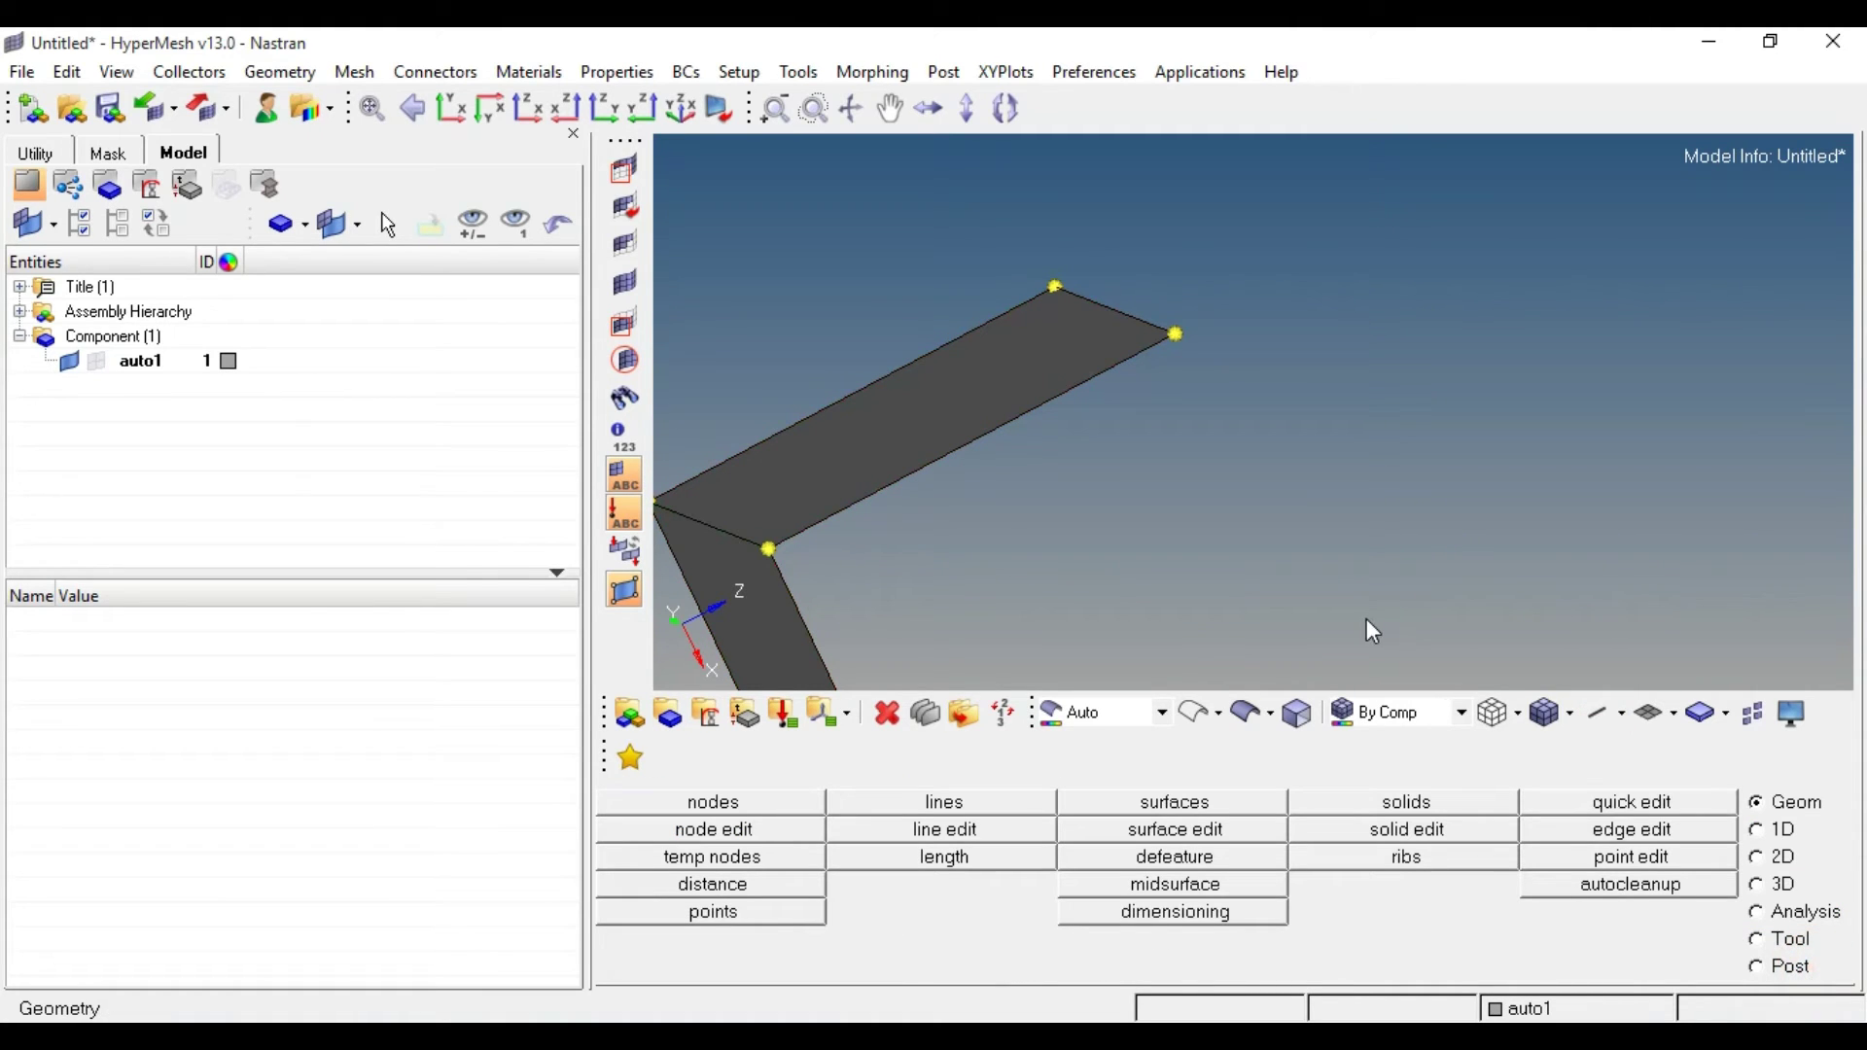
{"action": "key", "text": "F2"}
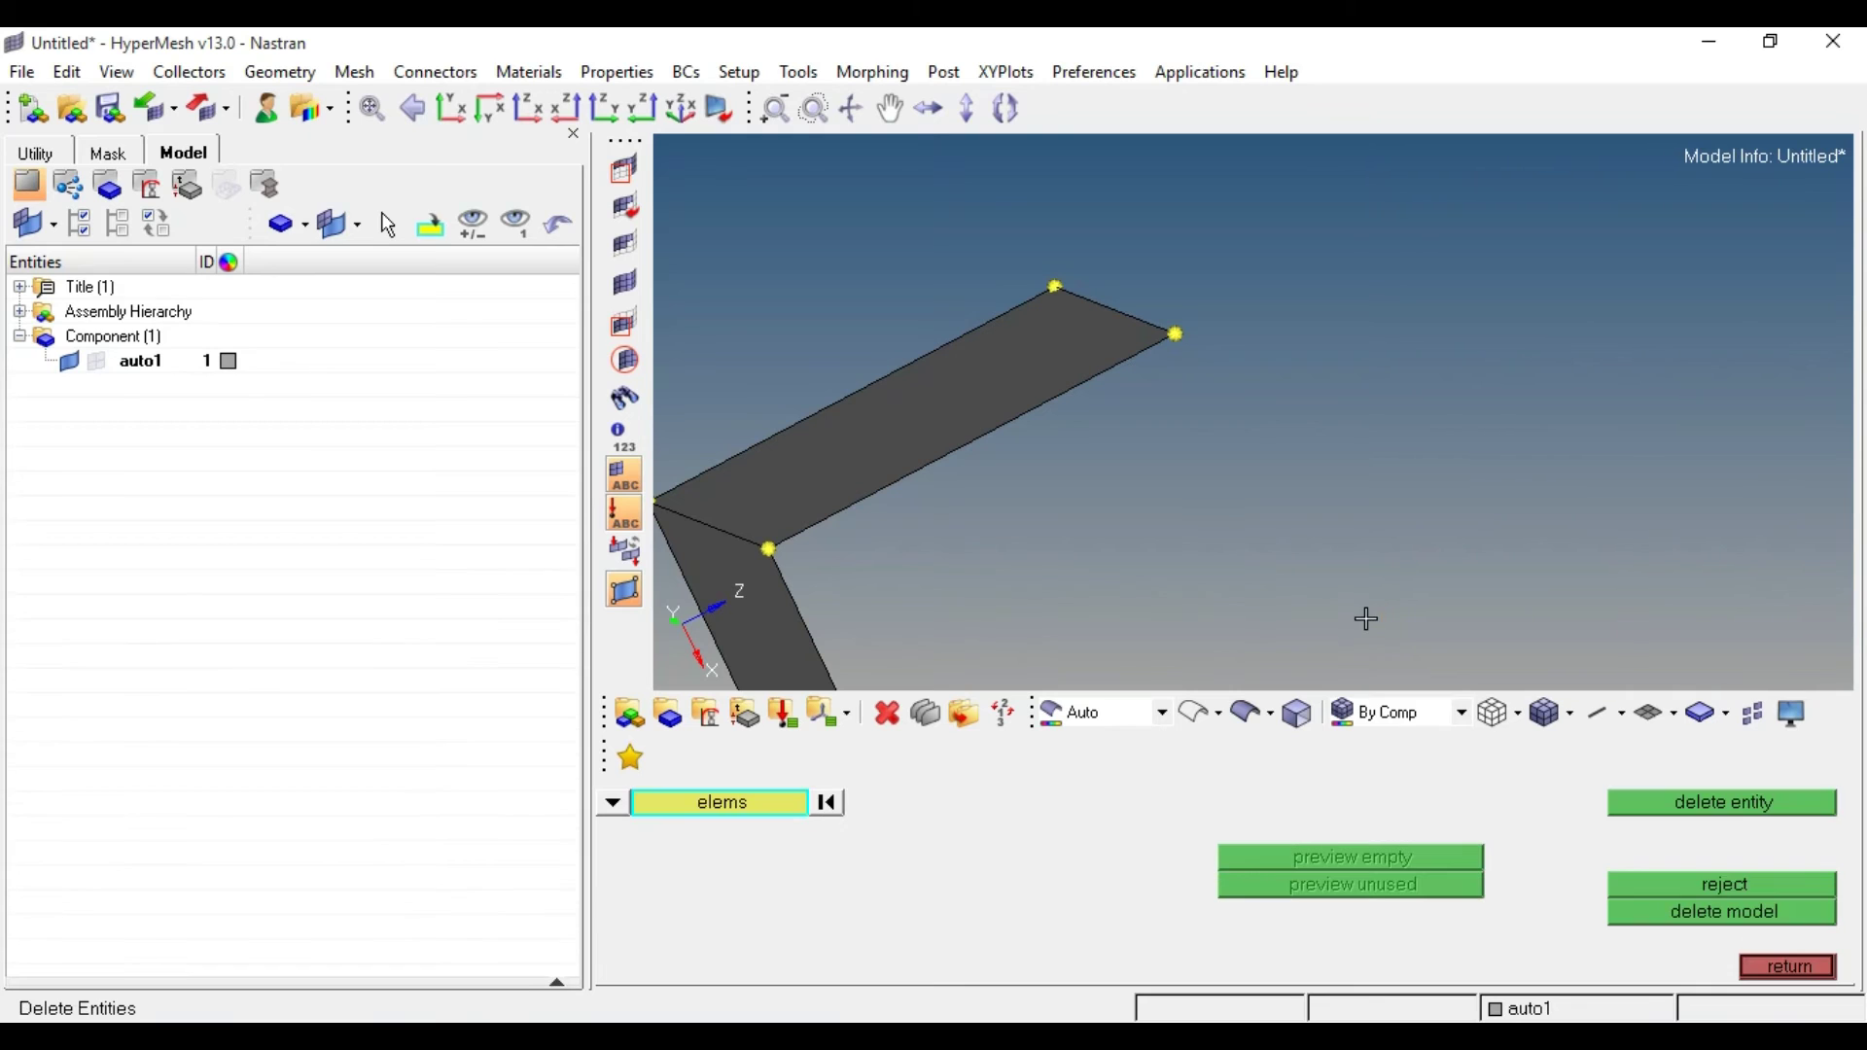
{"action": "left_click", "coordinate": [613, 802]}
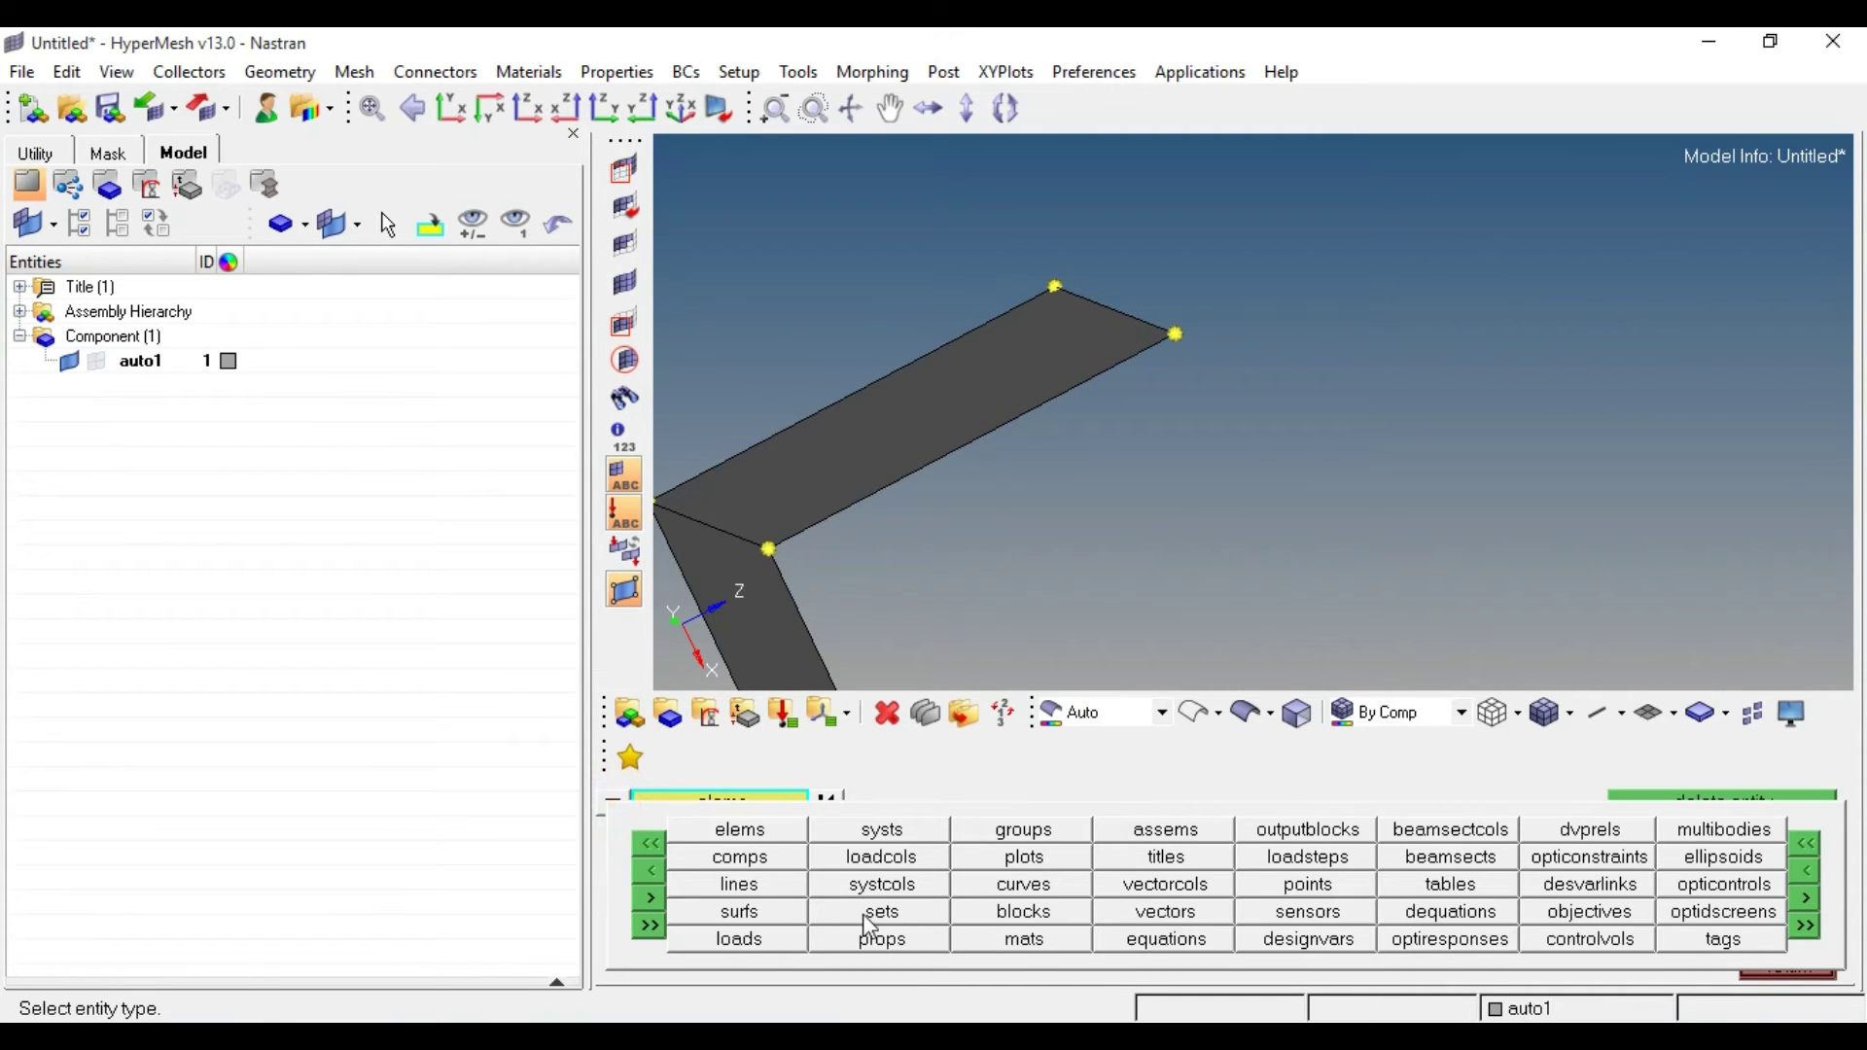
{"action": "left_click", "coordinate": [741, 912]}
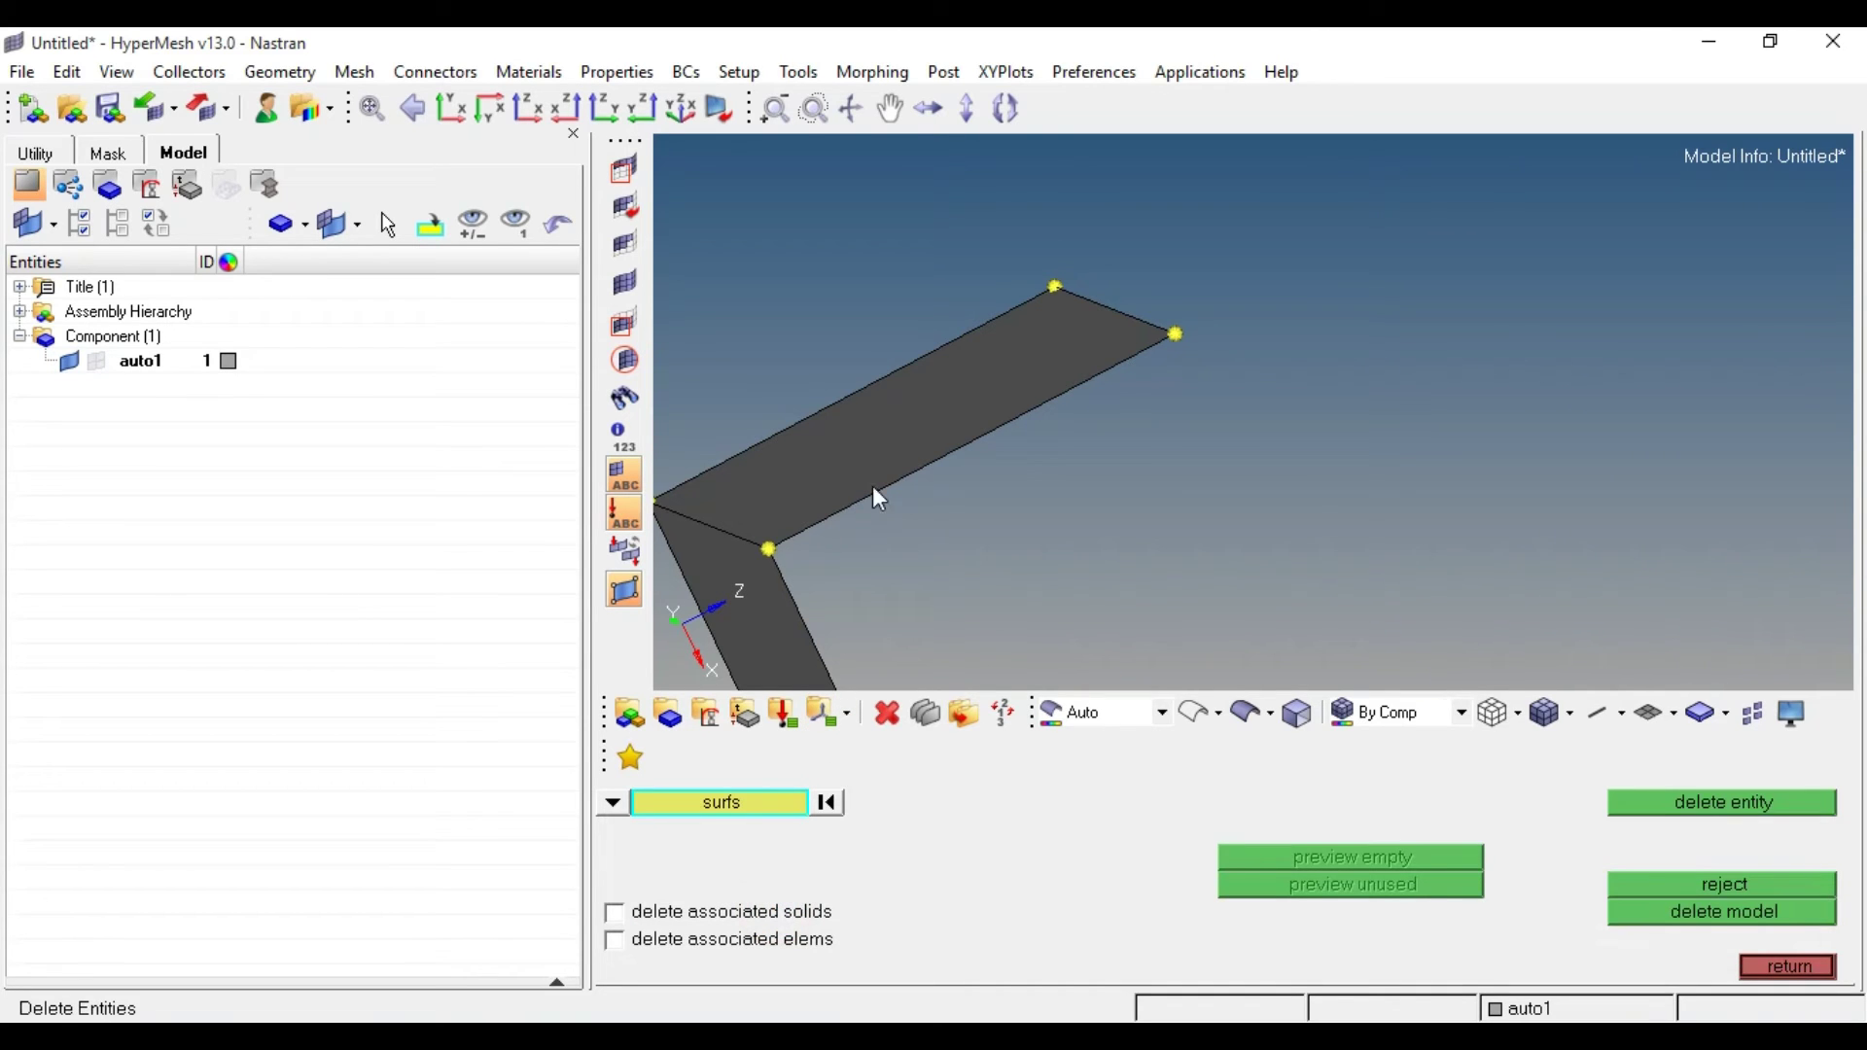
{"action": "left_click", "coordinate": [889, 412]}
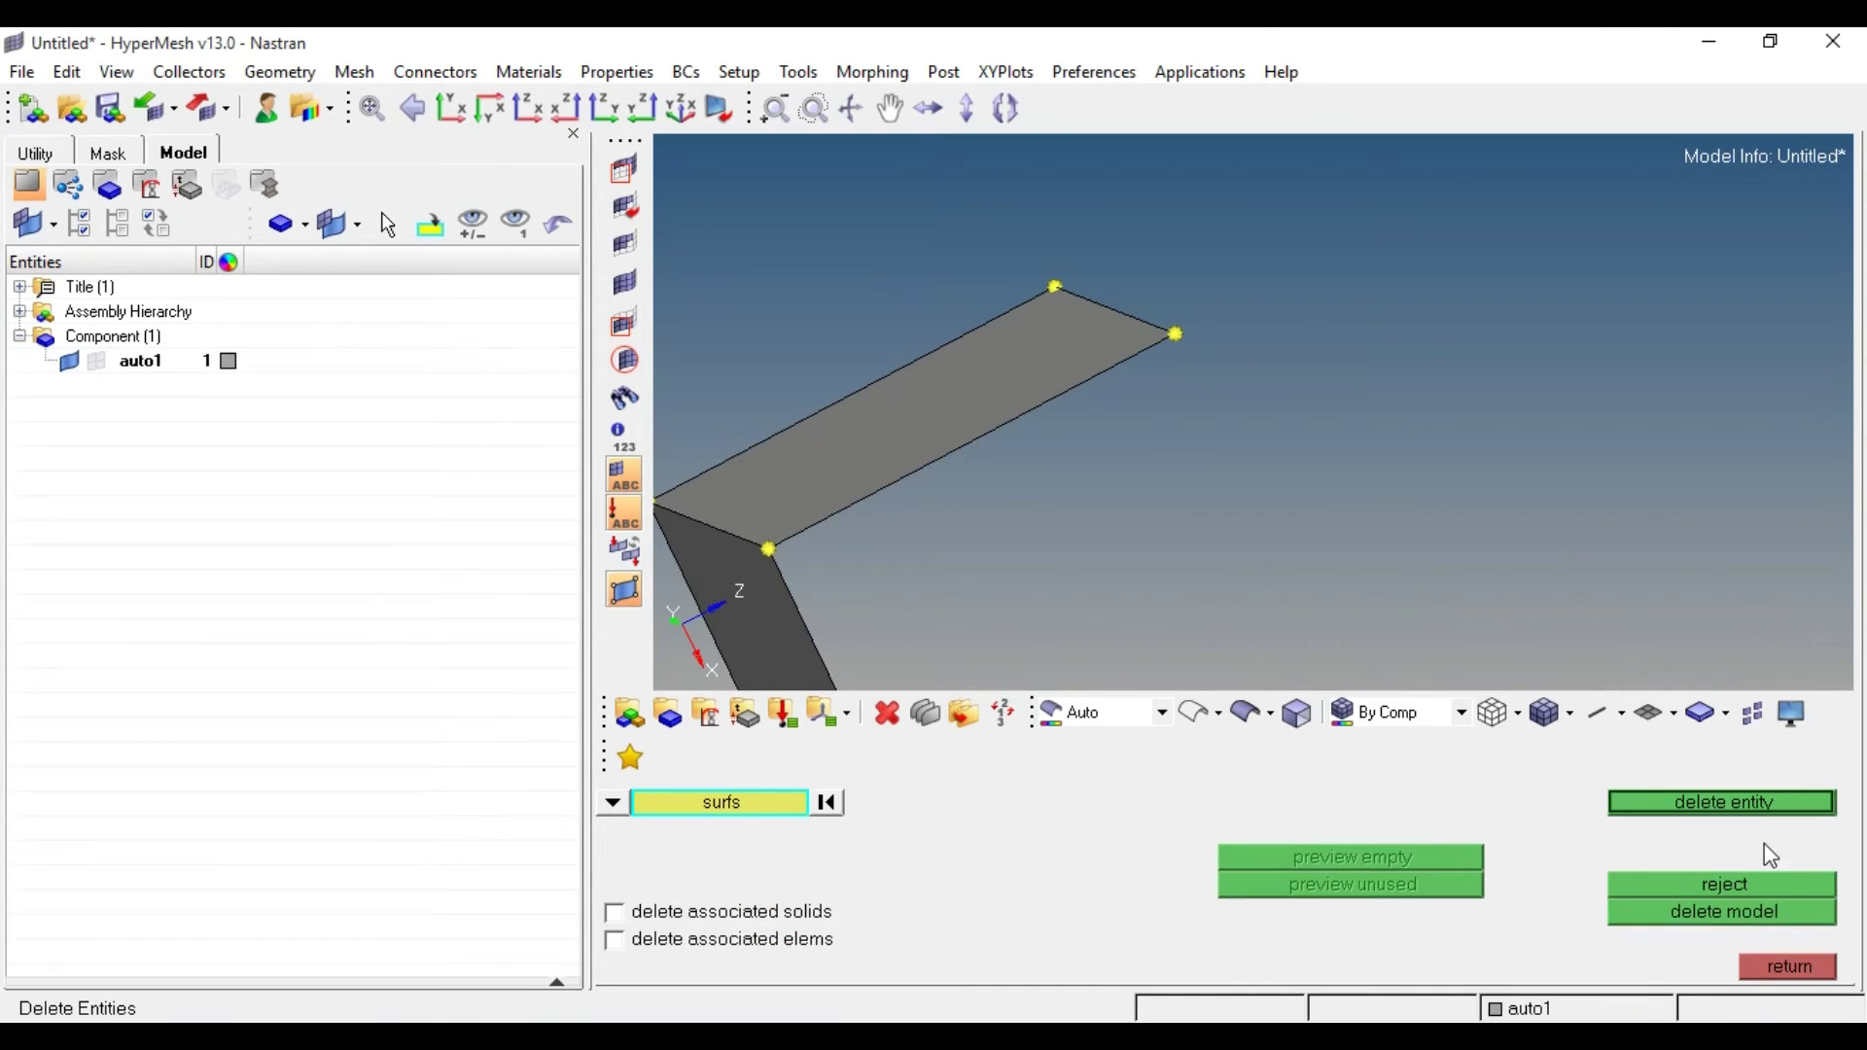
{"action": "left_click", "coordinate": [1750, 806]}
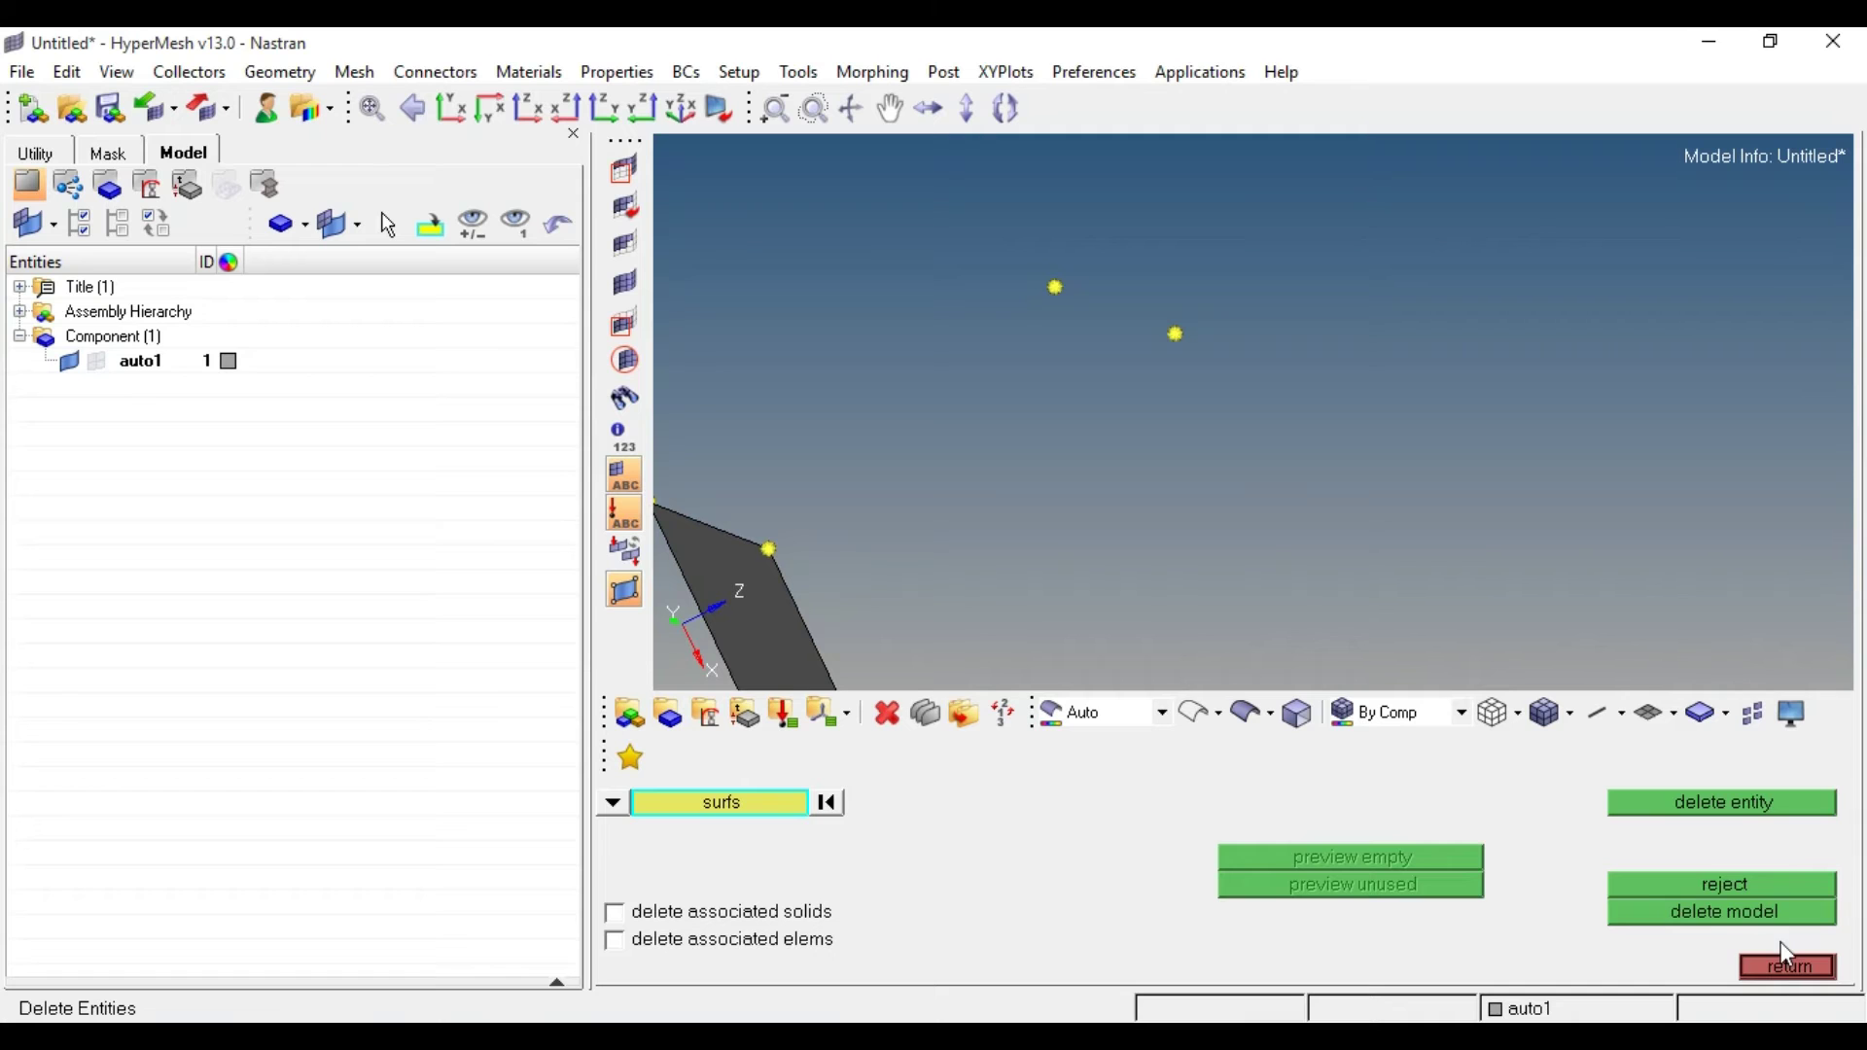
{"action": "left_click", "coordinate": [1785, 967]}
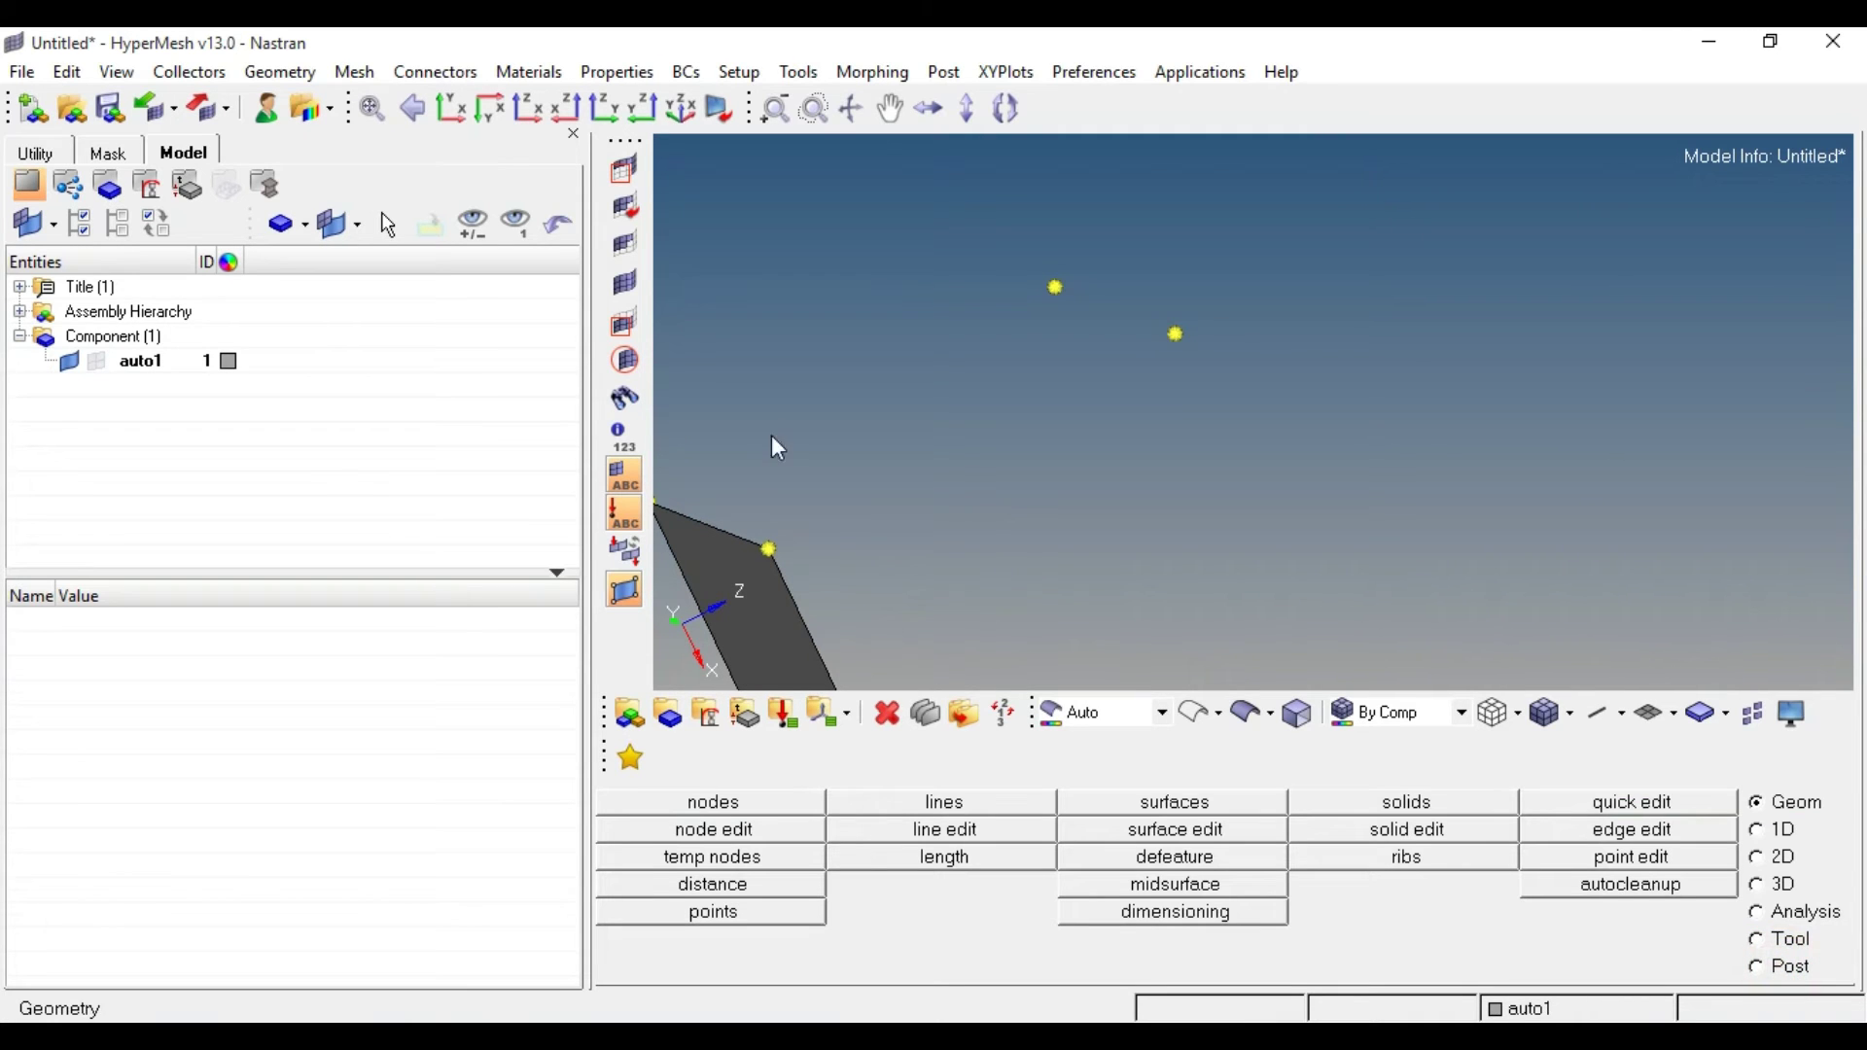
Show the auto1 component's elements to examine the mesh left without its surface, then hide them again.
{"action": "left_click", "coordinate": [95, 361]}
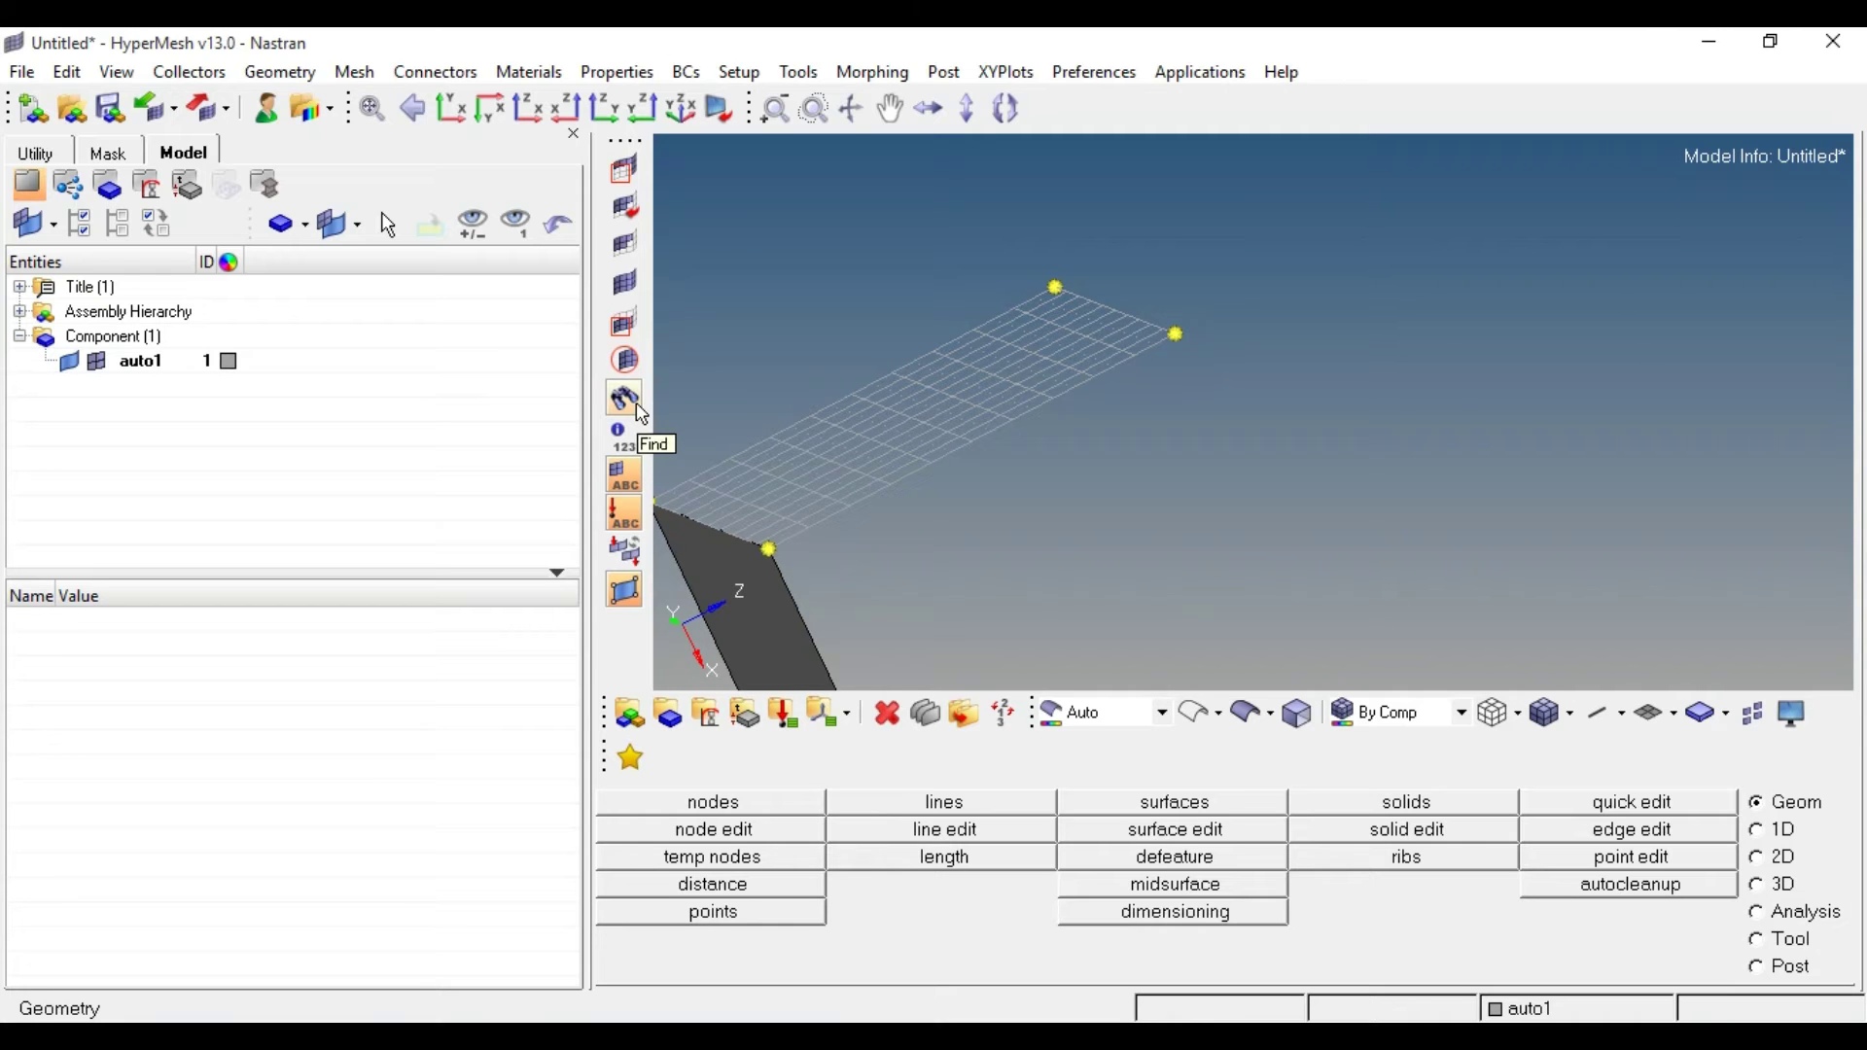
{"action": "left_click_drag", "start_coordinate": [778, 327], "coordinate": [902, 362], "text": "ctrl"}
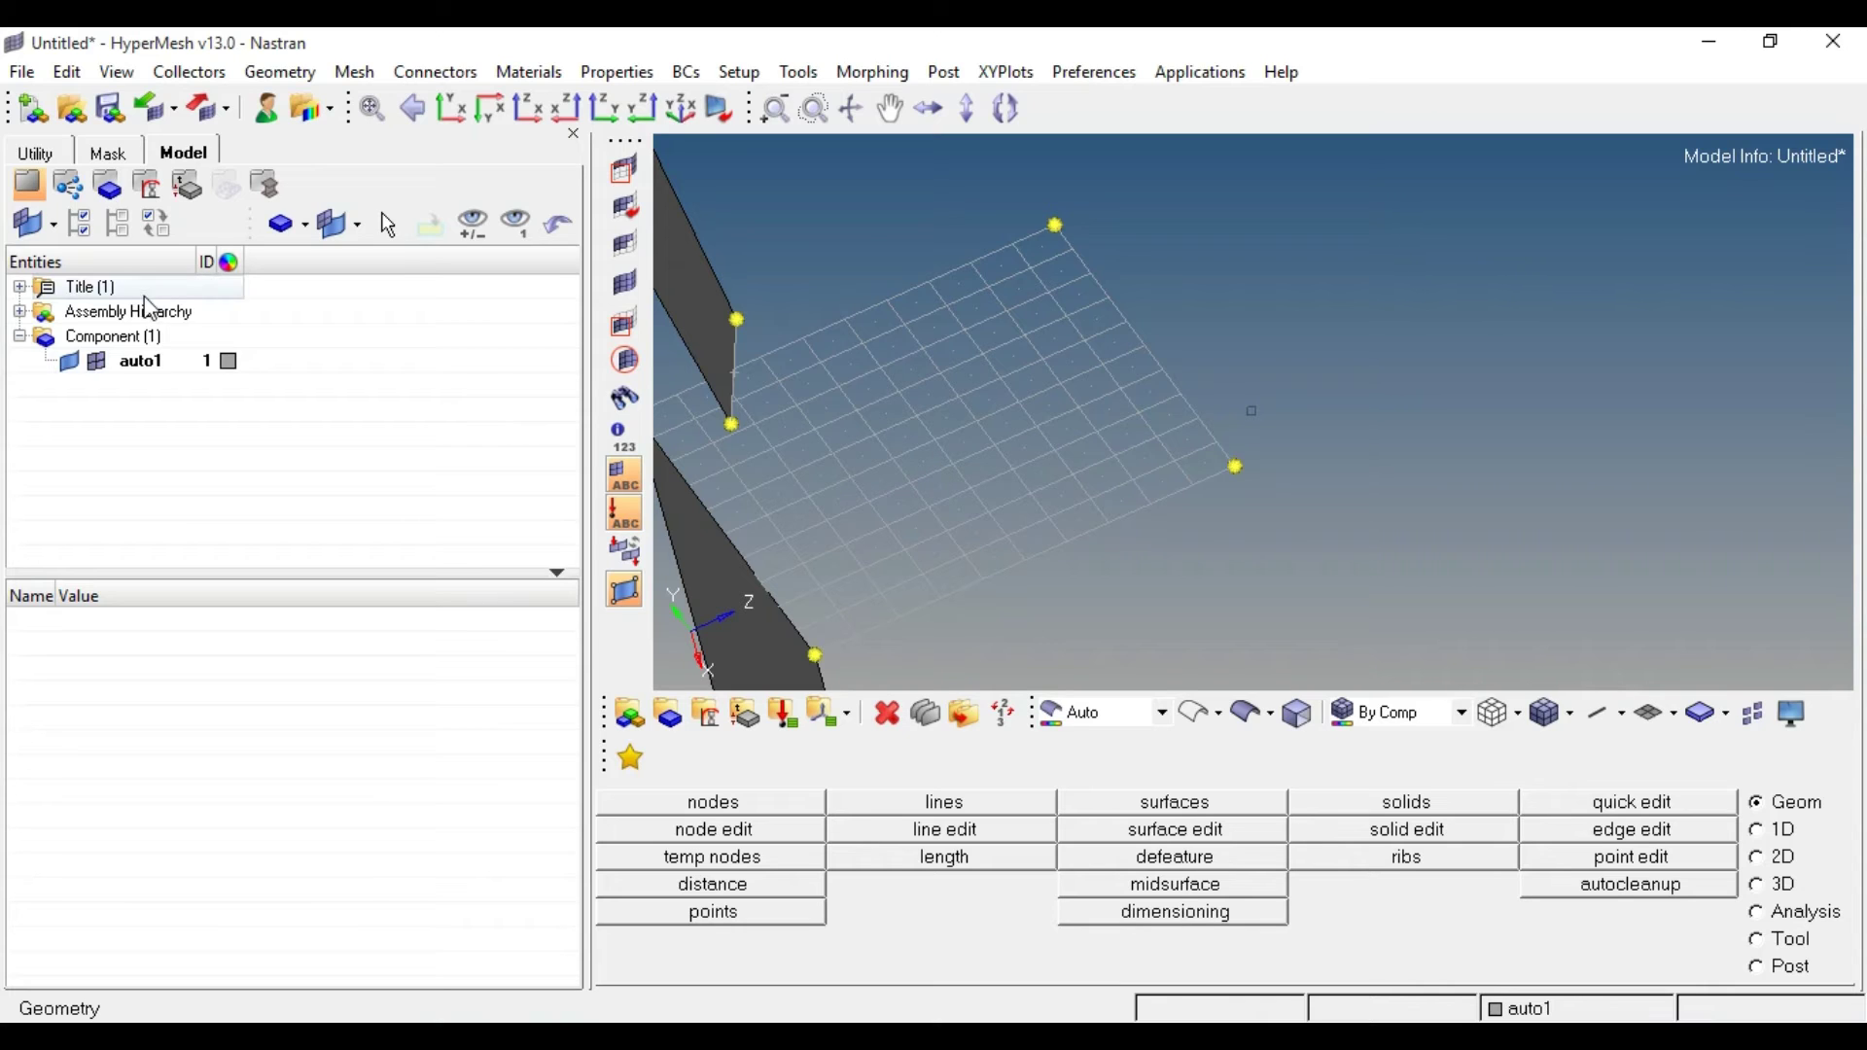
{"action": "left_click", "coordinate": [97, 363]}
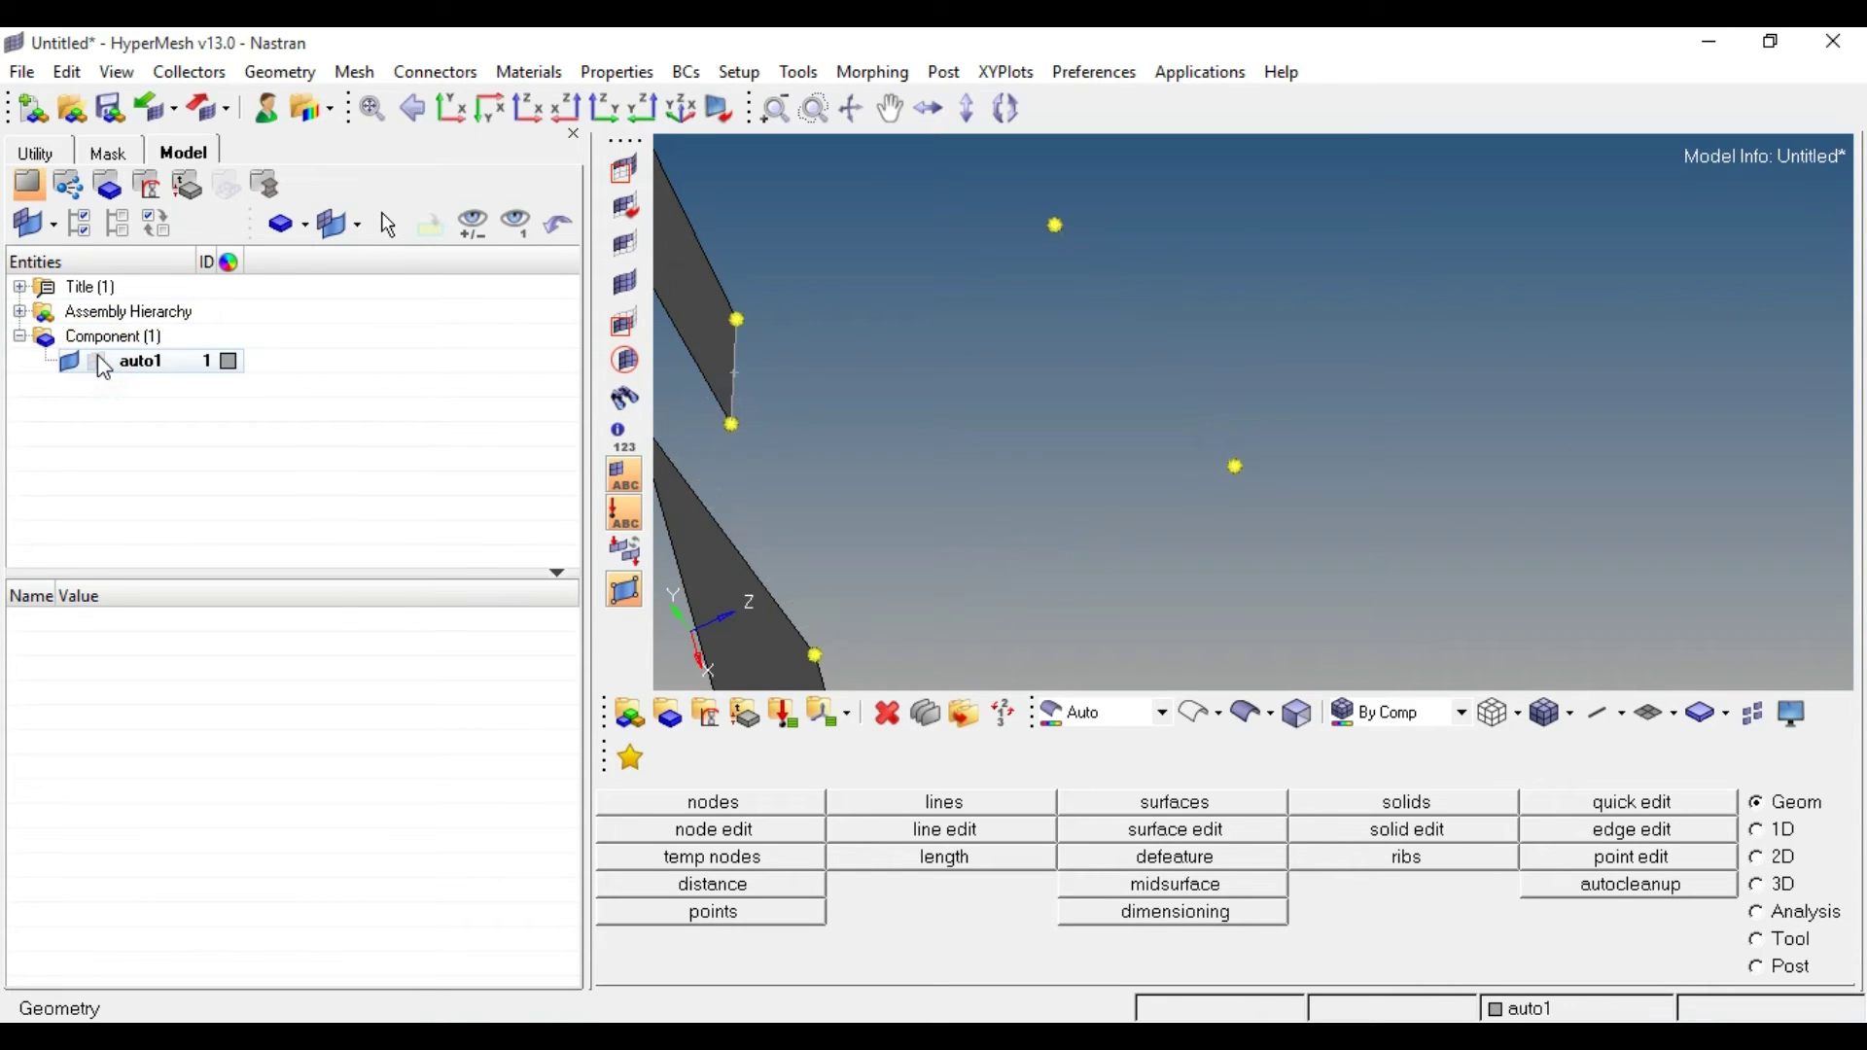
Create a From FE surface from a single element of the redisplayed auto1 mesh and hide the elements to examine it.
{"action": "left_click", "coordinate": [97, 363]}
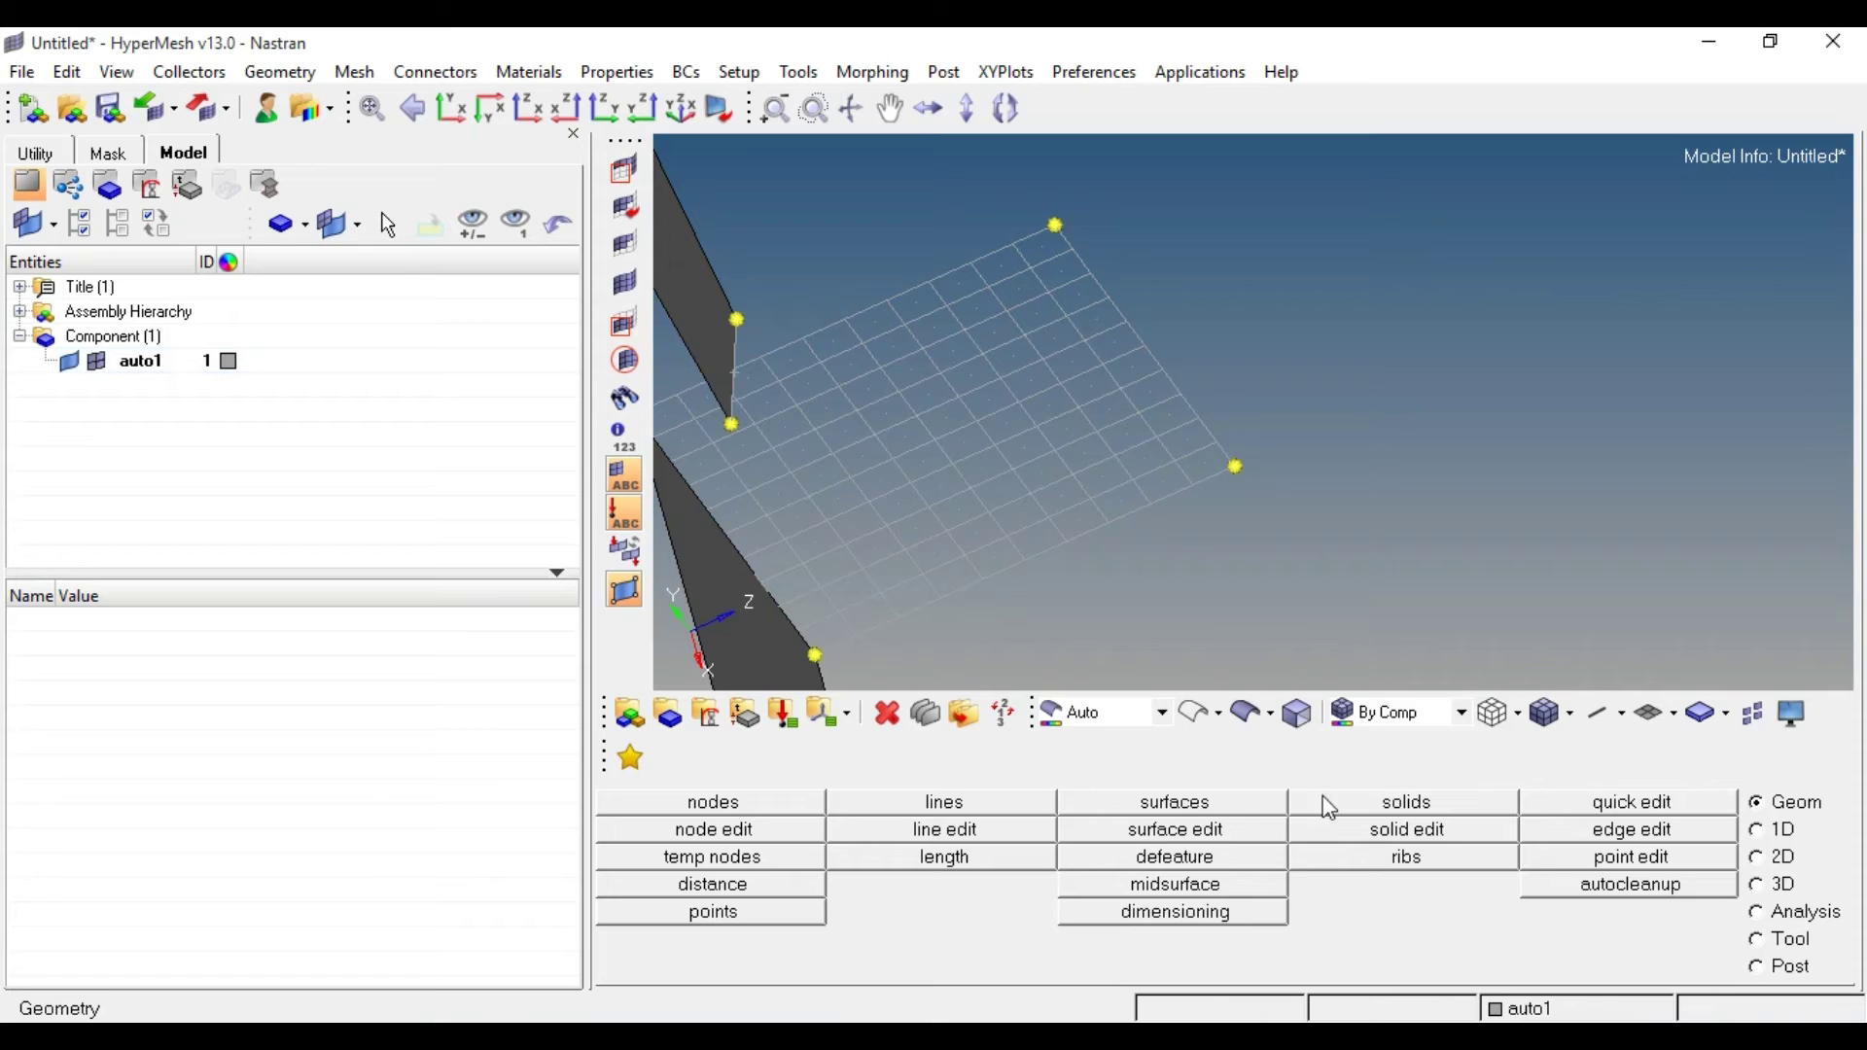
{"action": "left_click", "coordinate": [1253, 815]}
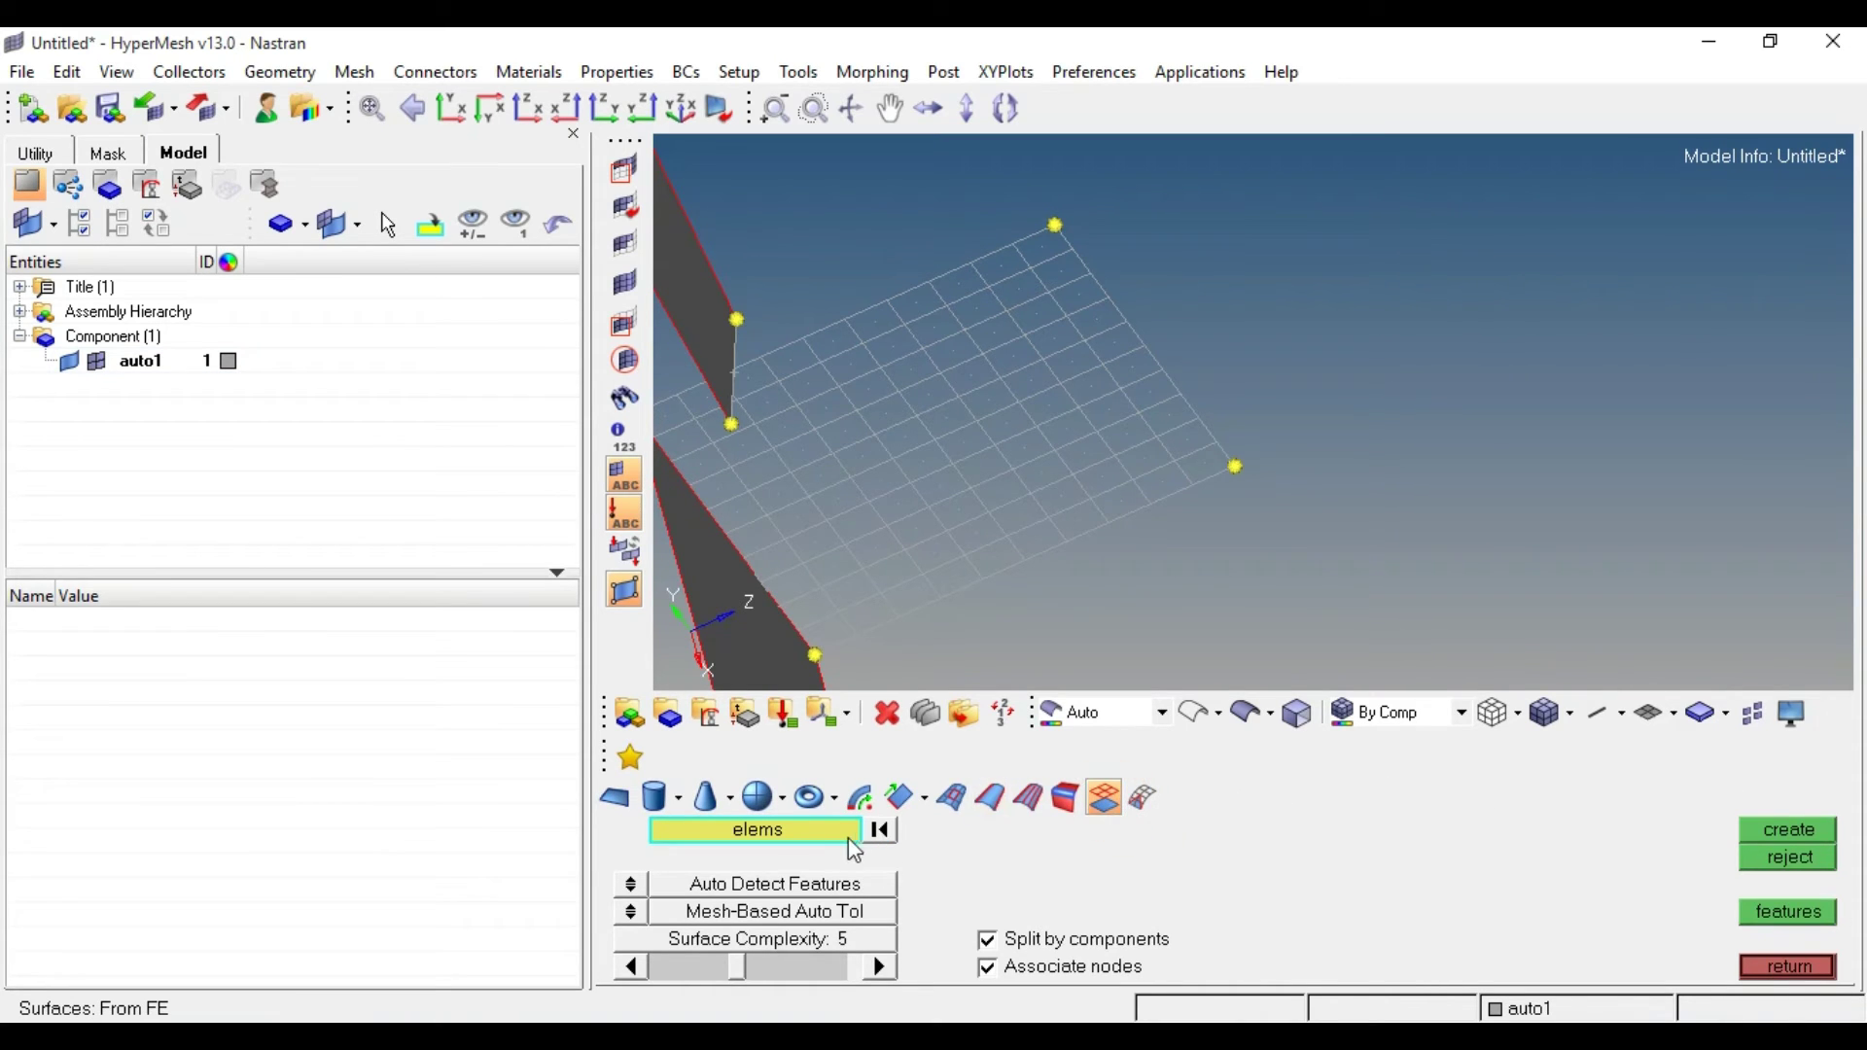
{"action": "left_click", "coordinate": [961, 498]}
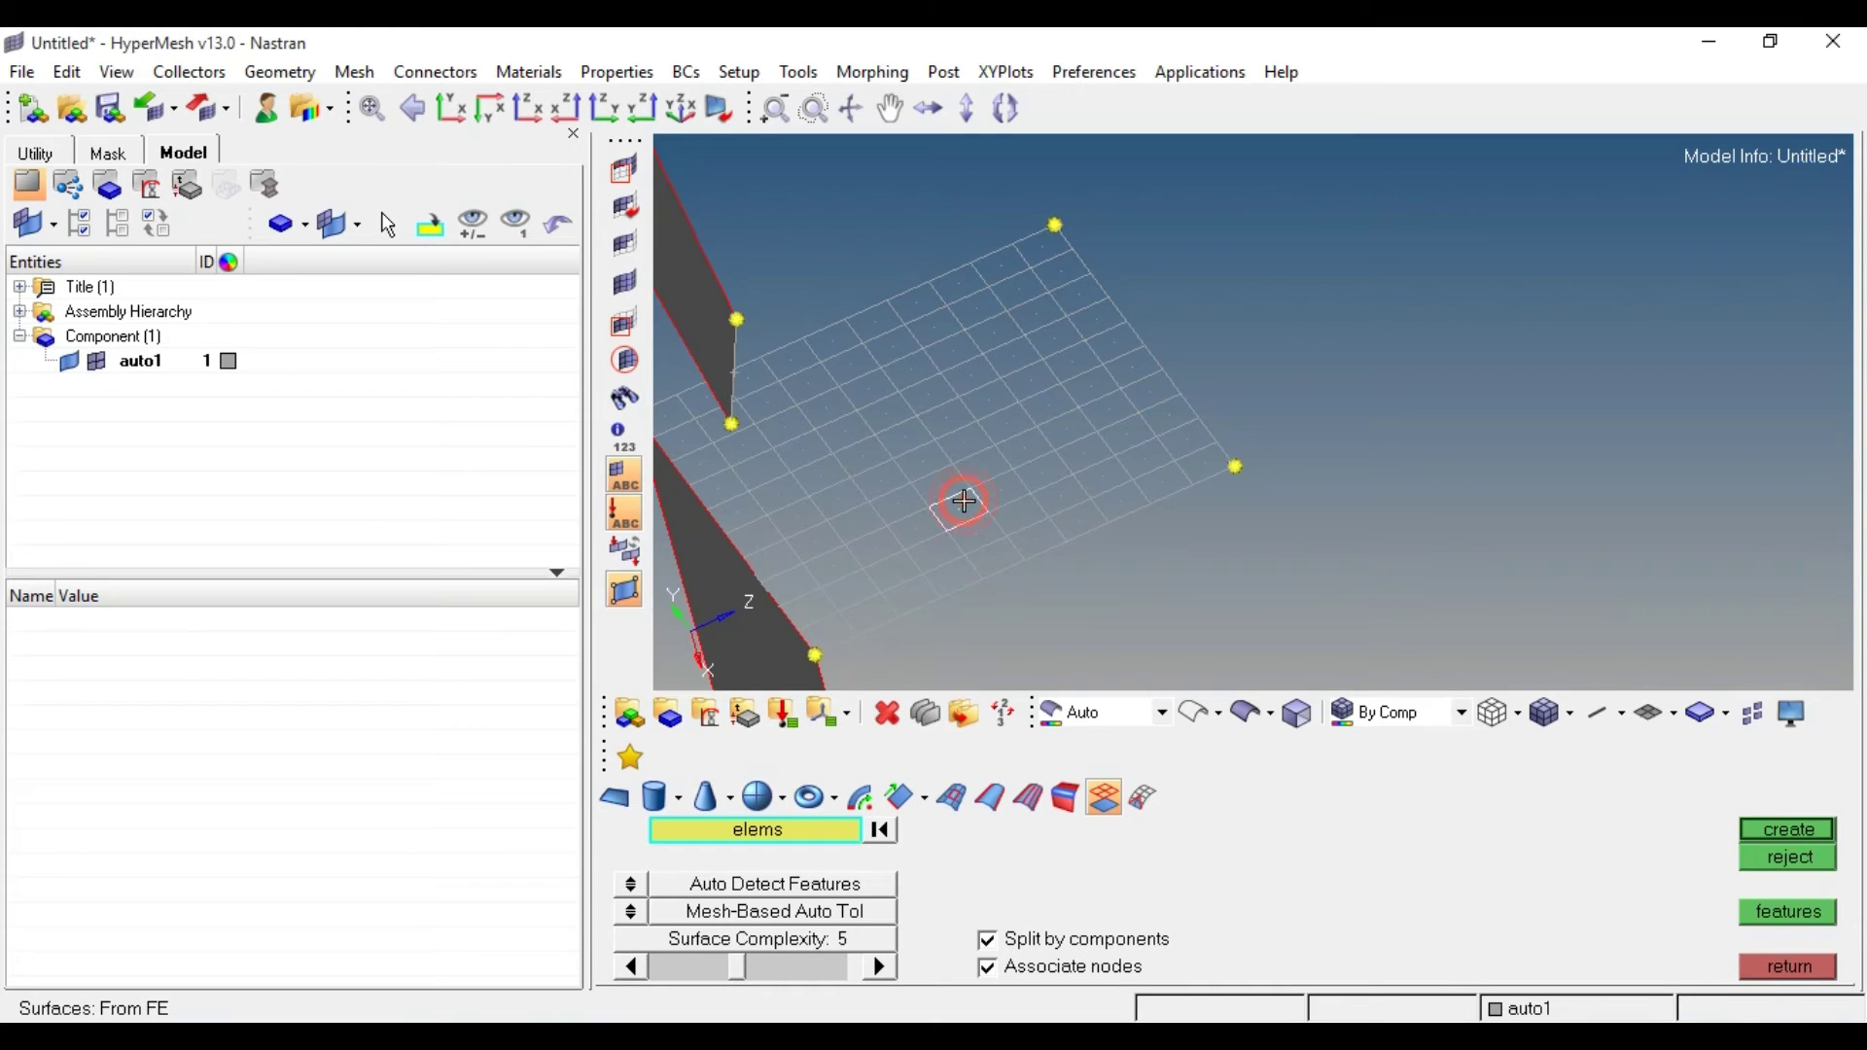
{"action": "left_click", "coordinate": [1790, 832]}
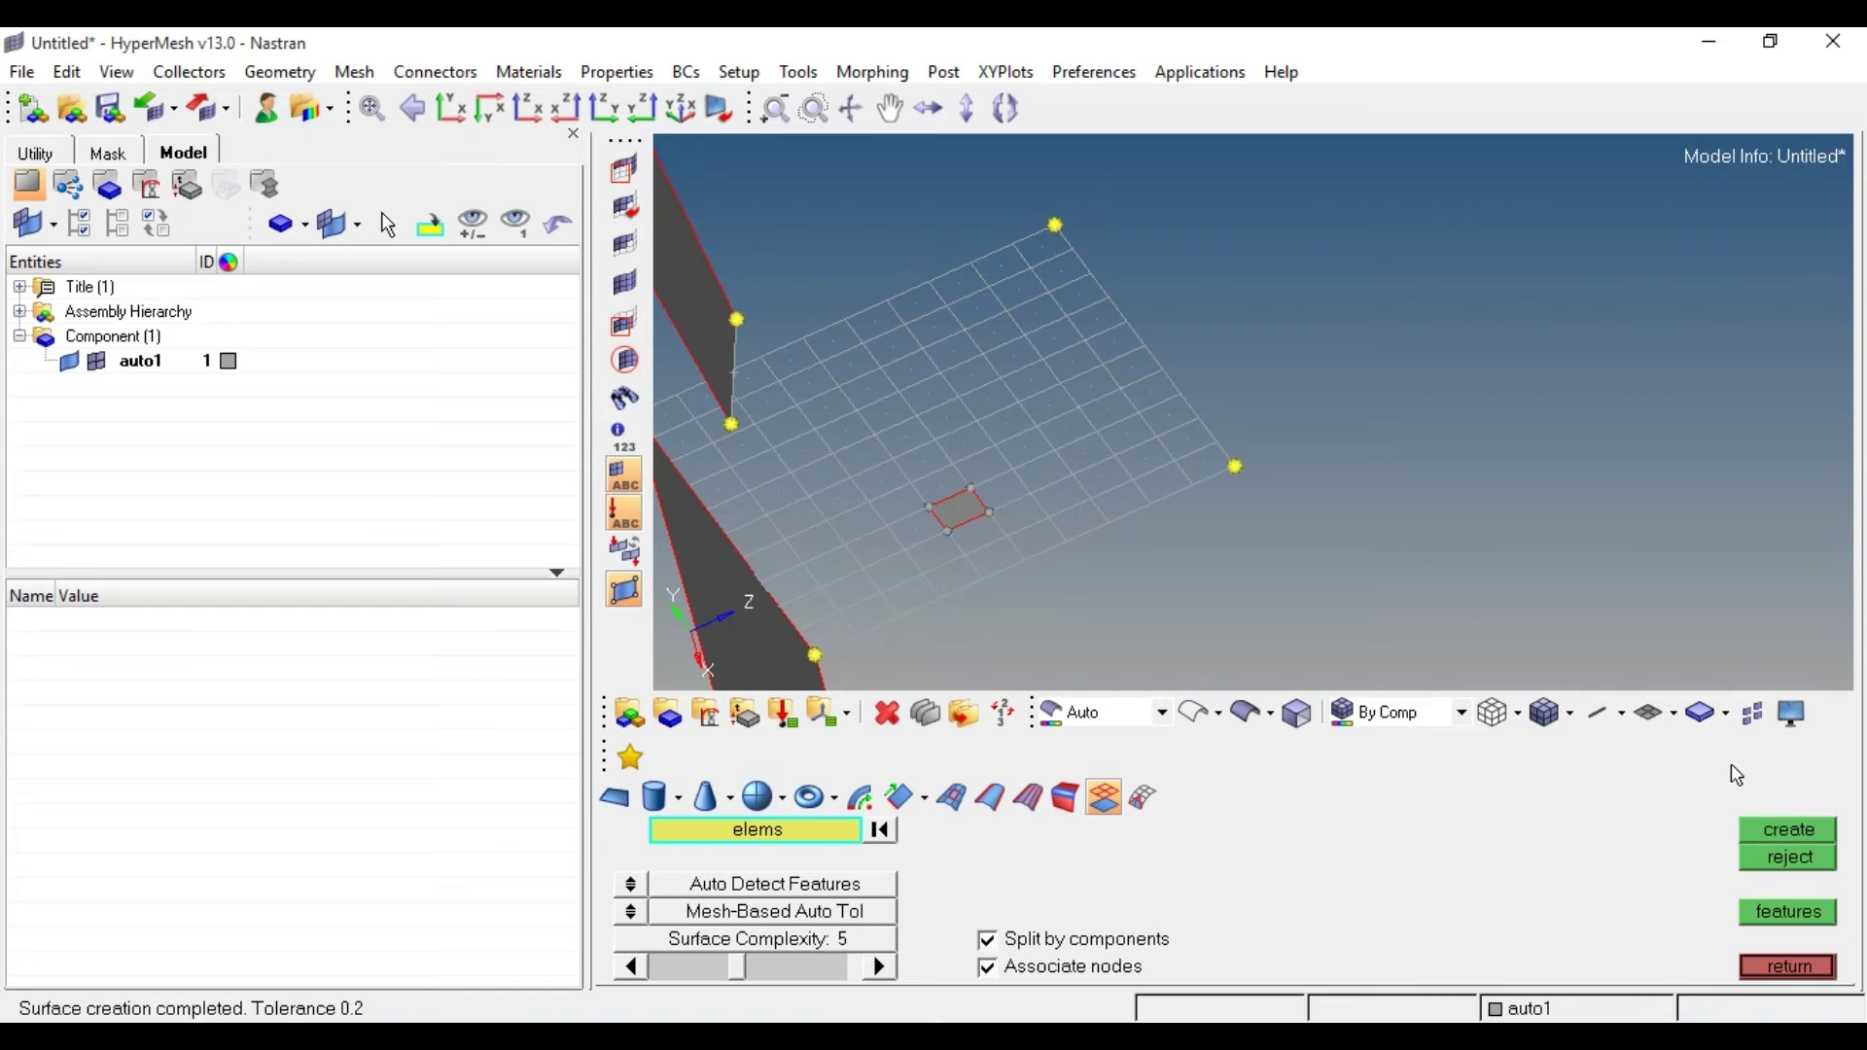
{"action": "left_click", "coordinate": [96, 362]}
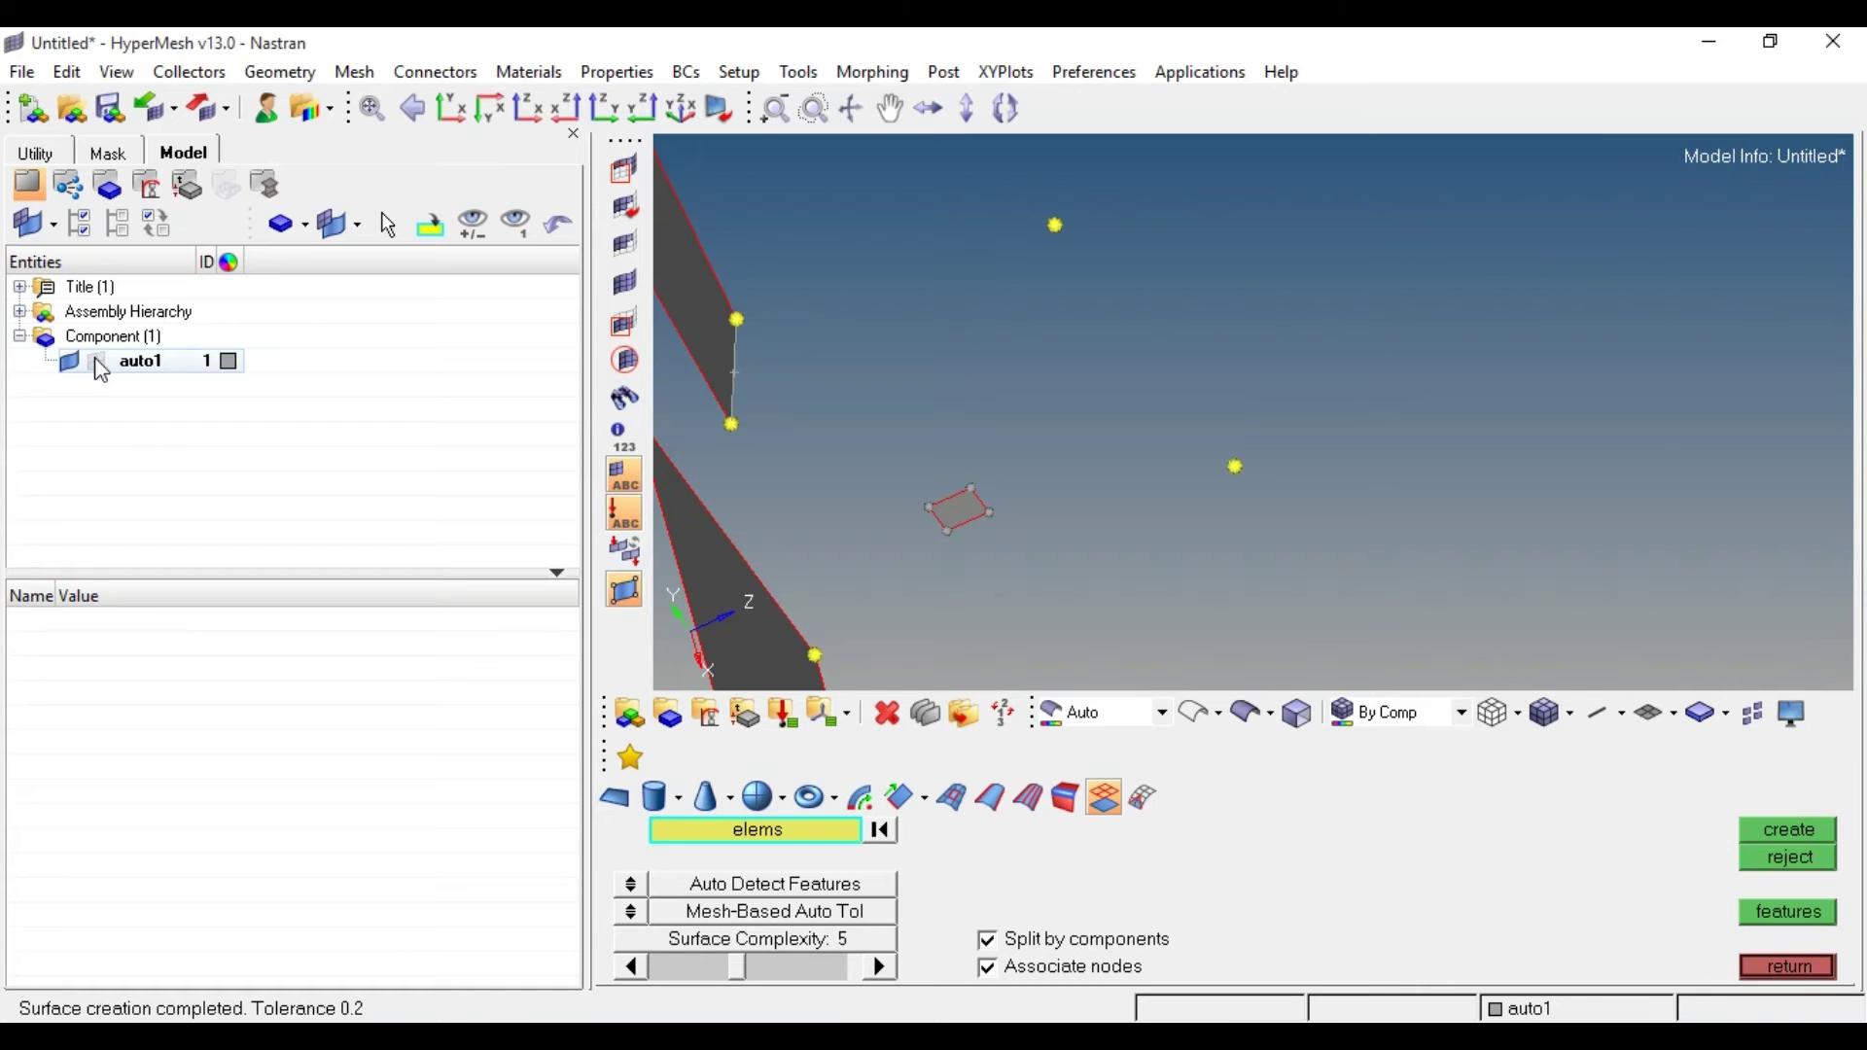
Redisplay auto1's elements, create a From FE surface from a block of elements beside the single-element surface, and hide the elements again.
{"action": "left_click", "coordinate": [97, 364]}
{"action": "mouse_move", "coordinate": [916, 460]}
{"action": "left_mouse_down"}
{"action": "mouse_move", "coordinate": [865, 382]}
{"action": "mouse_move", "coordinate": [950, 359]}
{"action": "mouse_move", "coordinate": [1015, 450]}
{"action": "mouse_move", "coordinate": [982, 458]}
{"action": "mouse_move", "coordinate": [968, 438]}
{"action": "left_mouse_up"}
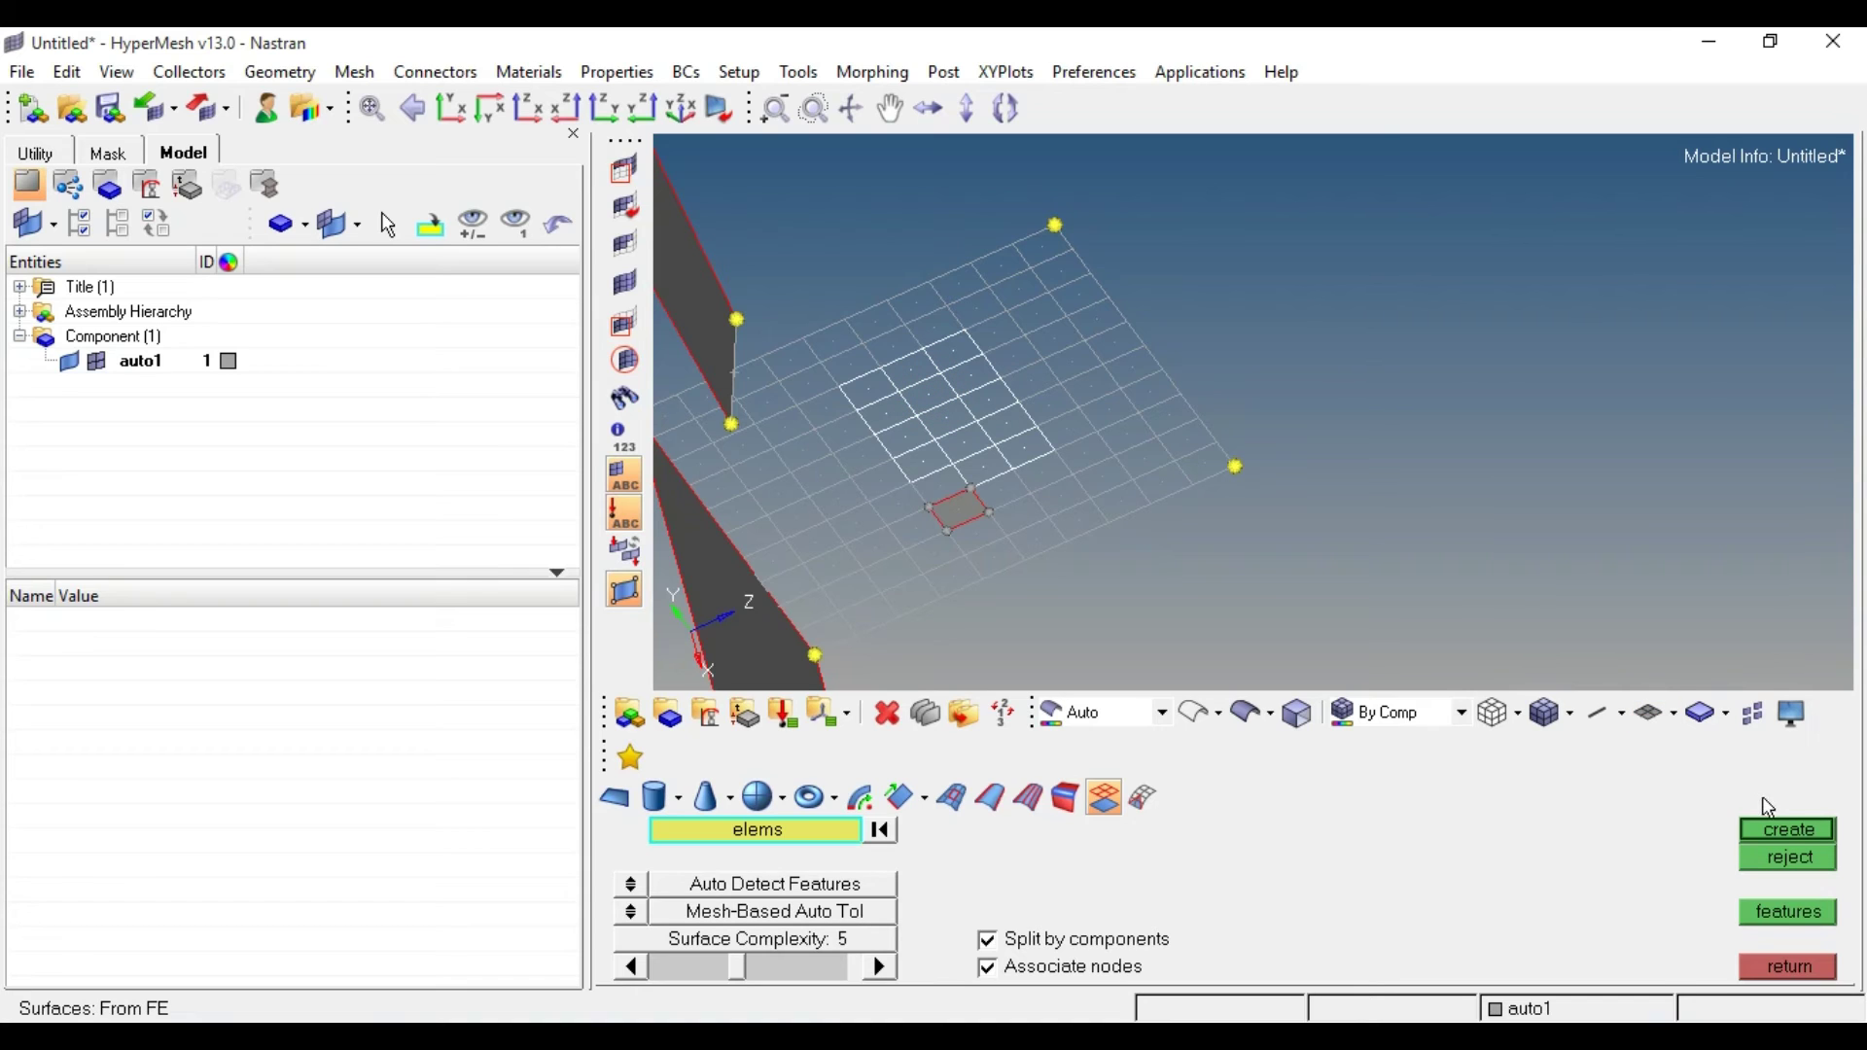
{"action": "left_click", "coordinate": [1792, 832]}
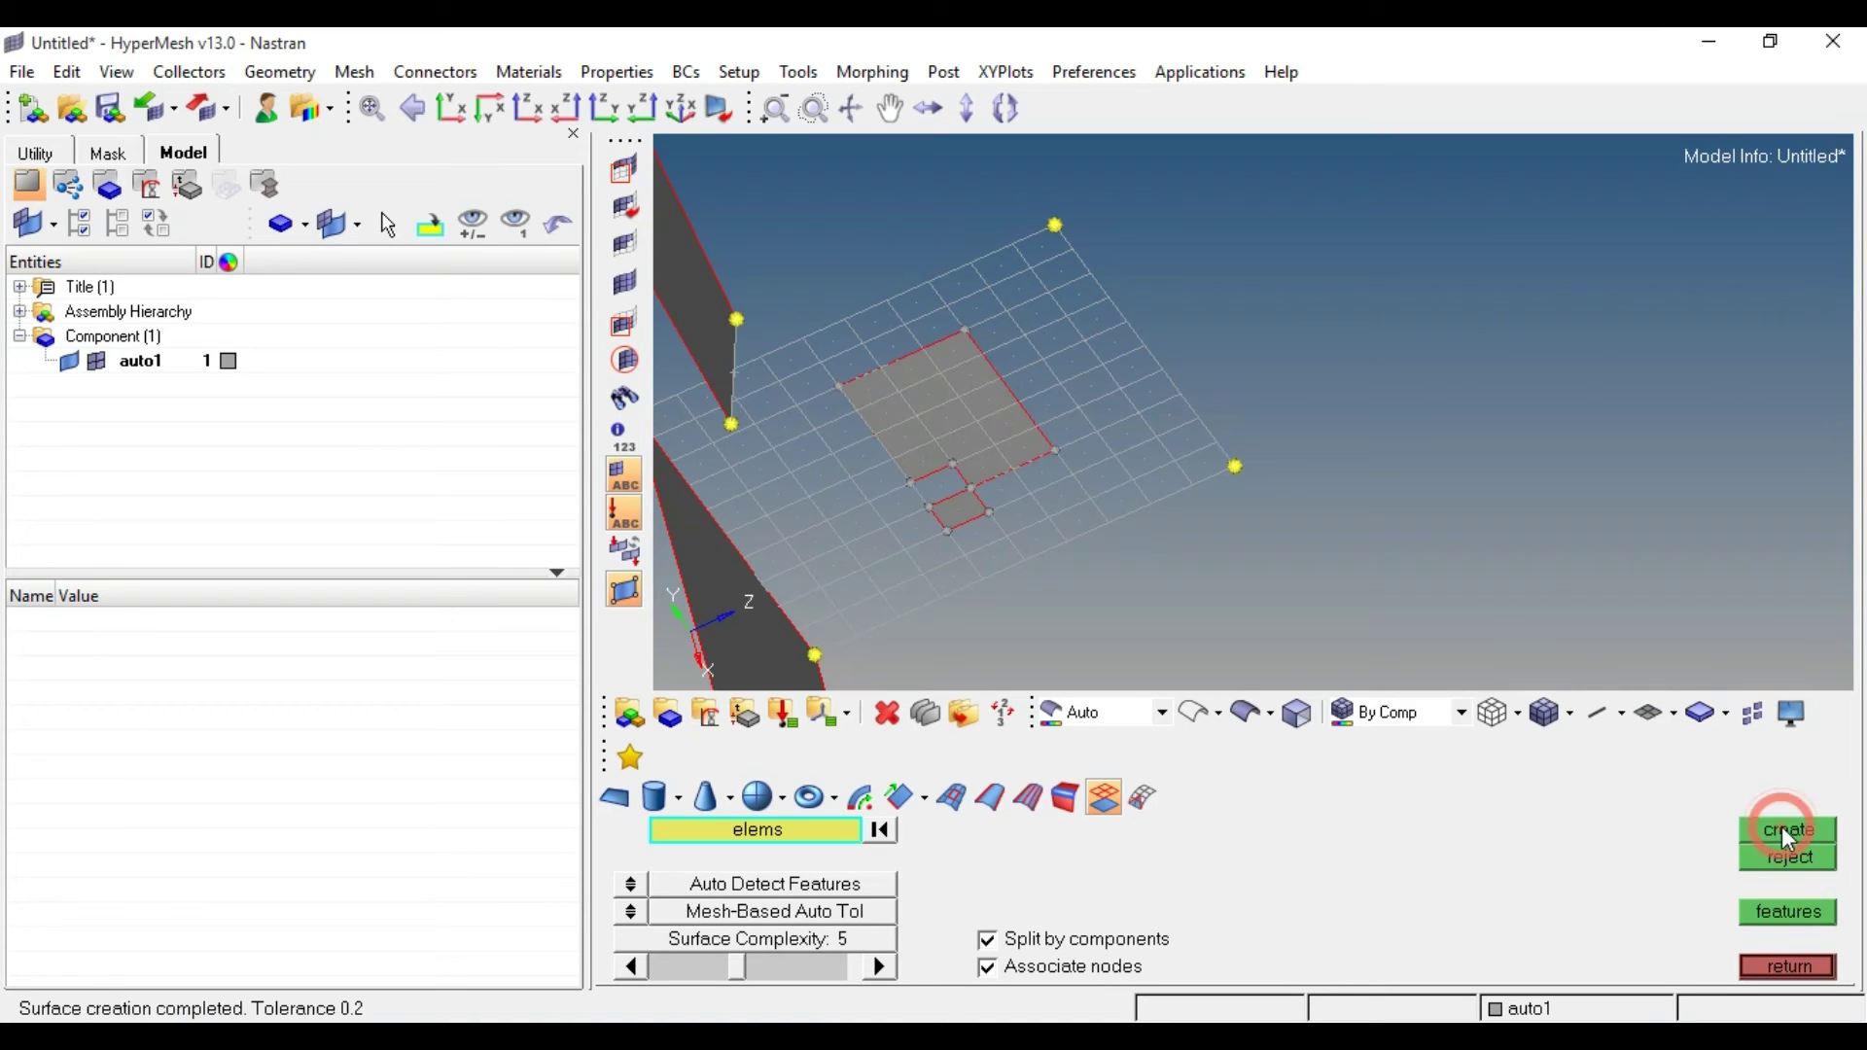
{"action": "left_click", "coordinate": [96, 363]}
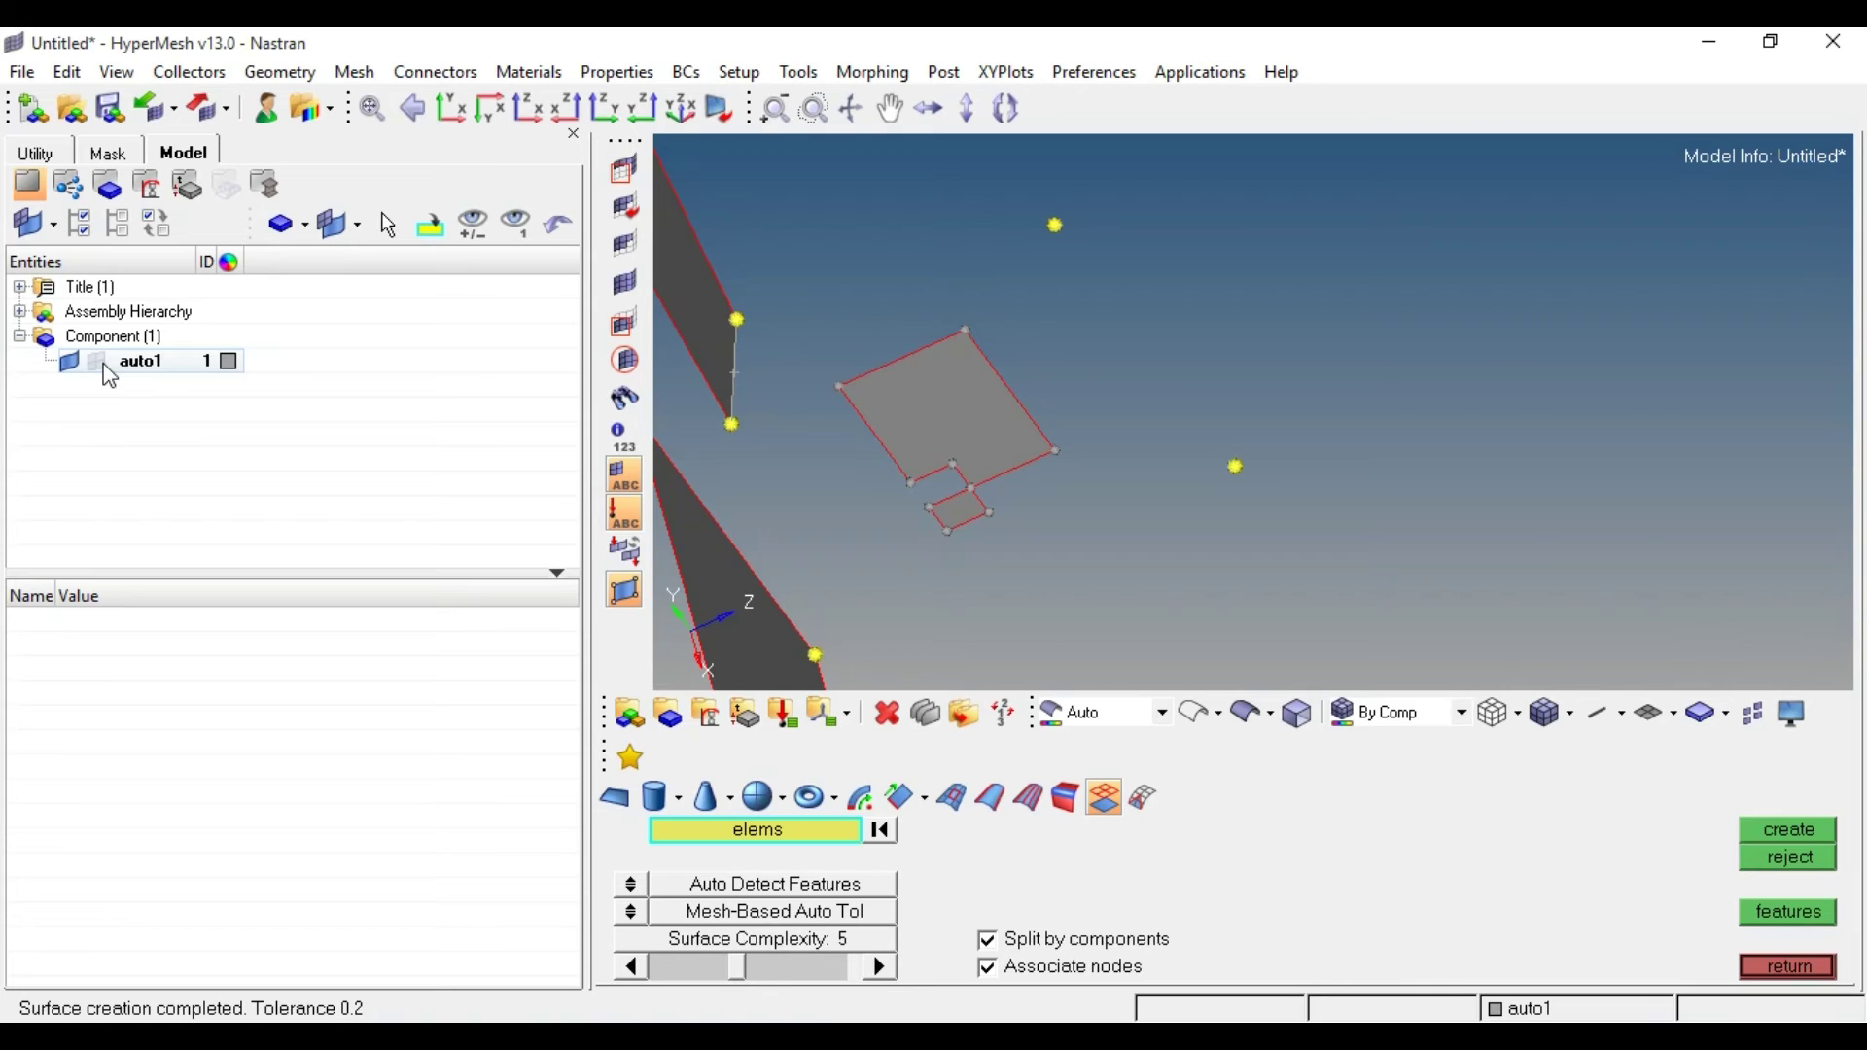
Show auto1's elements and draw a meshline between the two corner nodes of the mesh's free outer edge, with snapping to meshlines enabled.
{"action": "left_click", "coordinate": [1143, 799]}
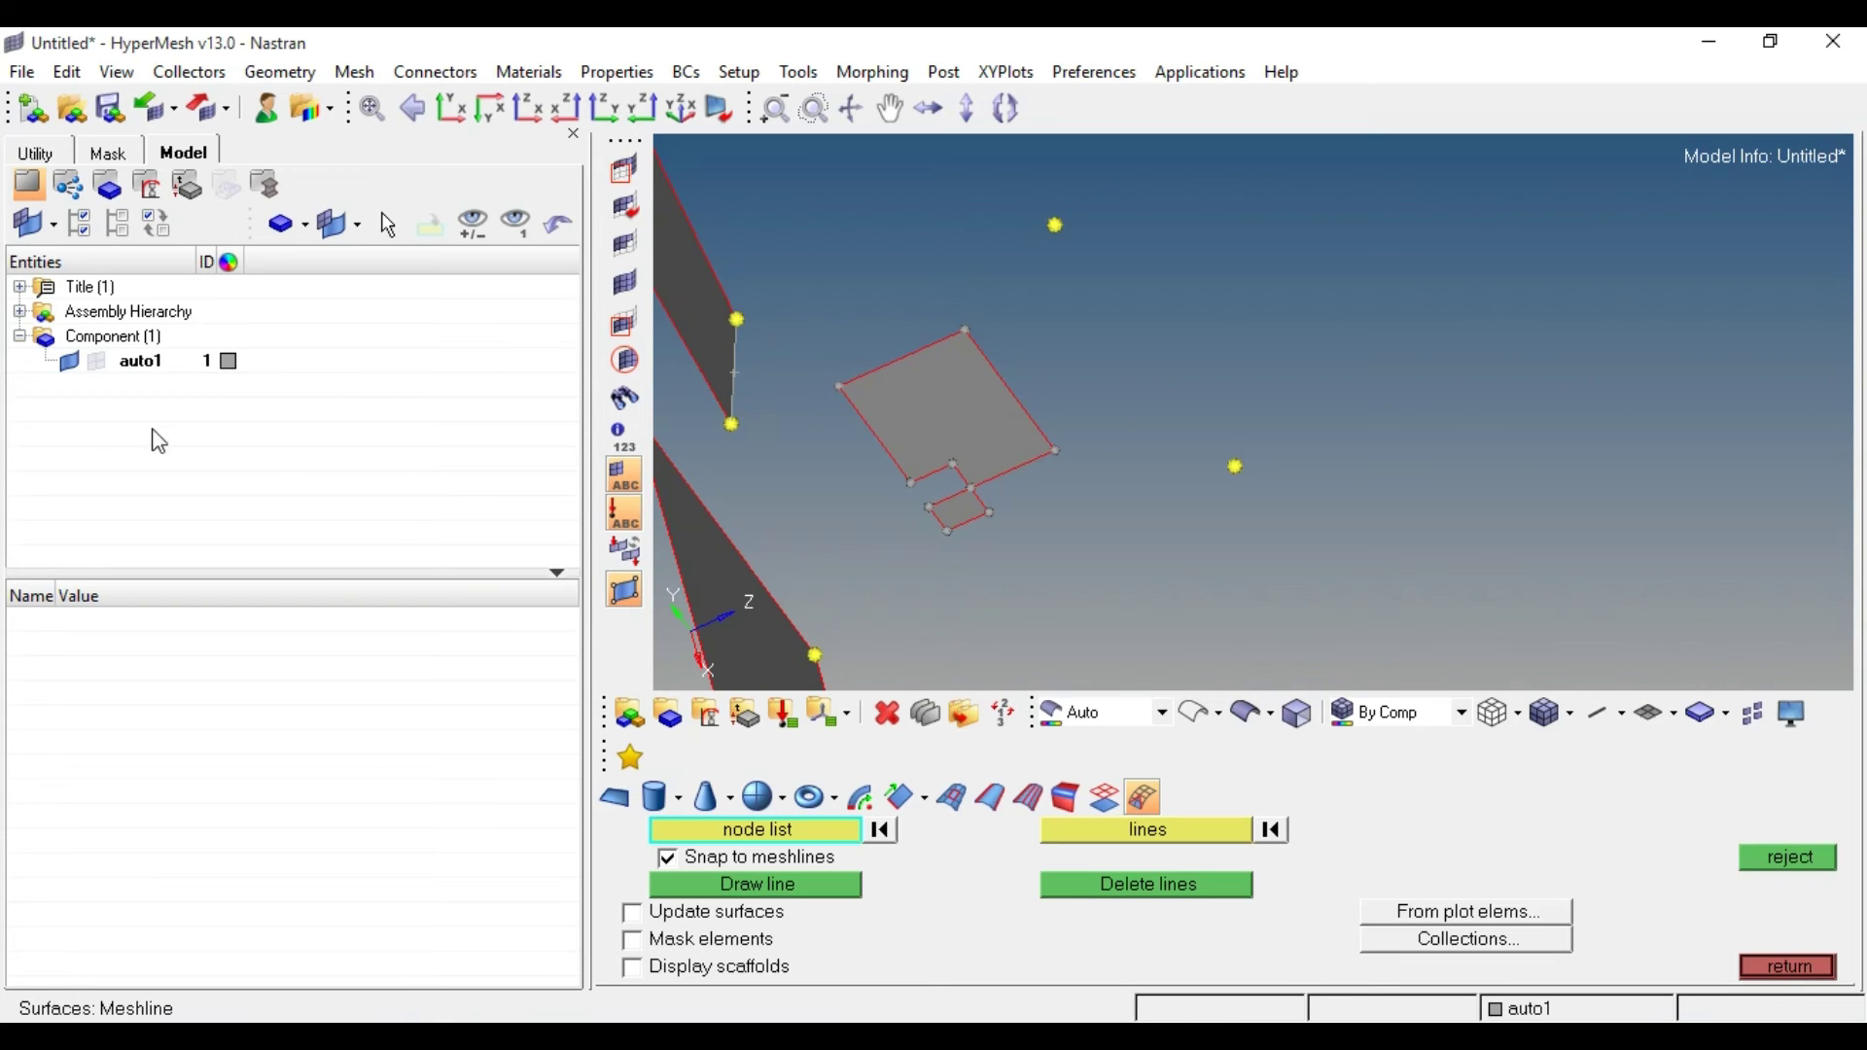
{"action": "left_click", "coordinate": [97, 366]}
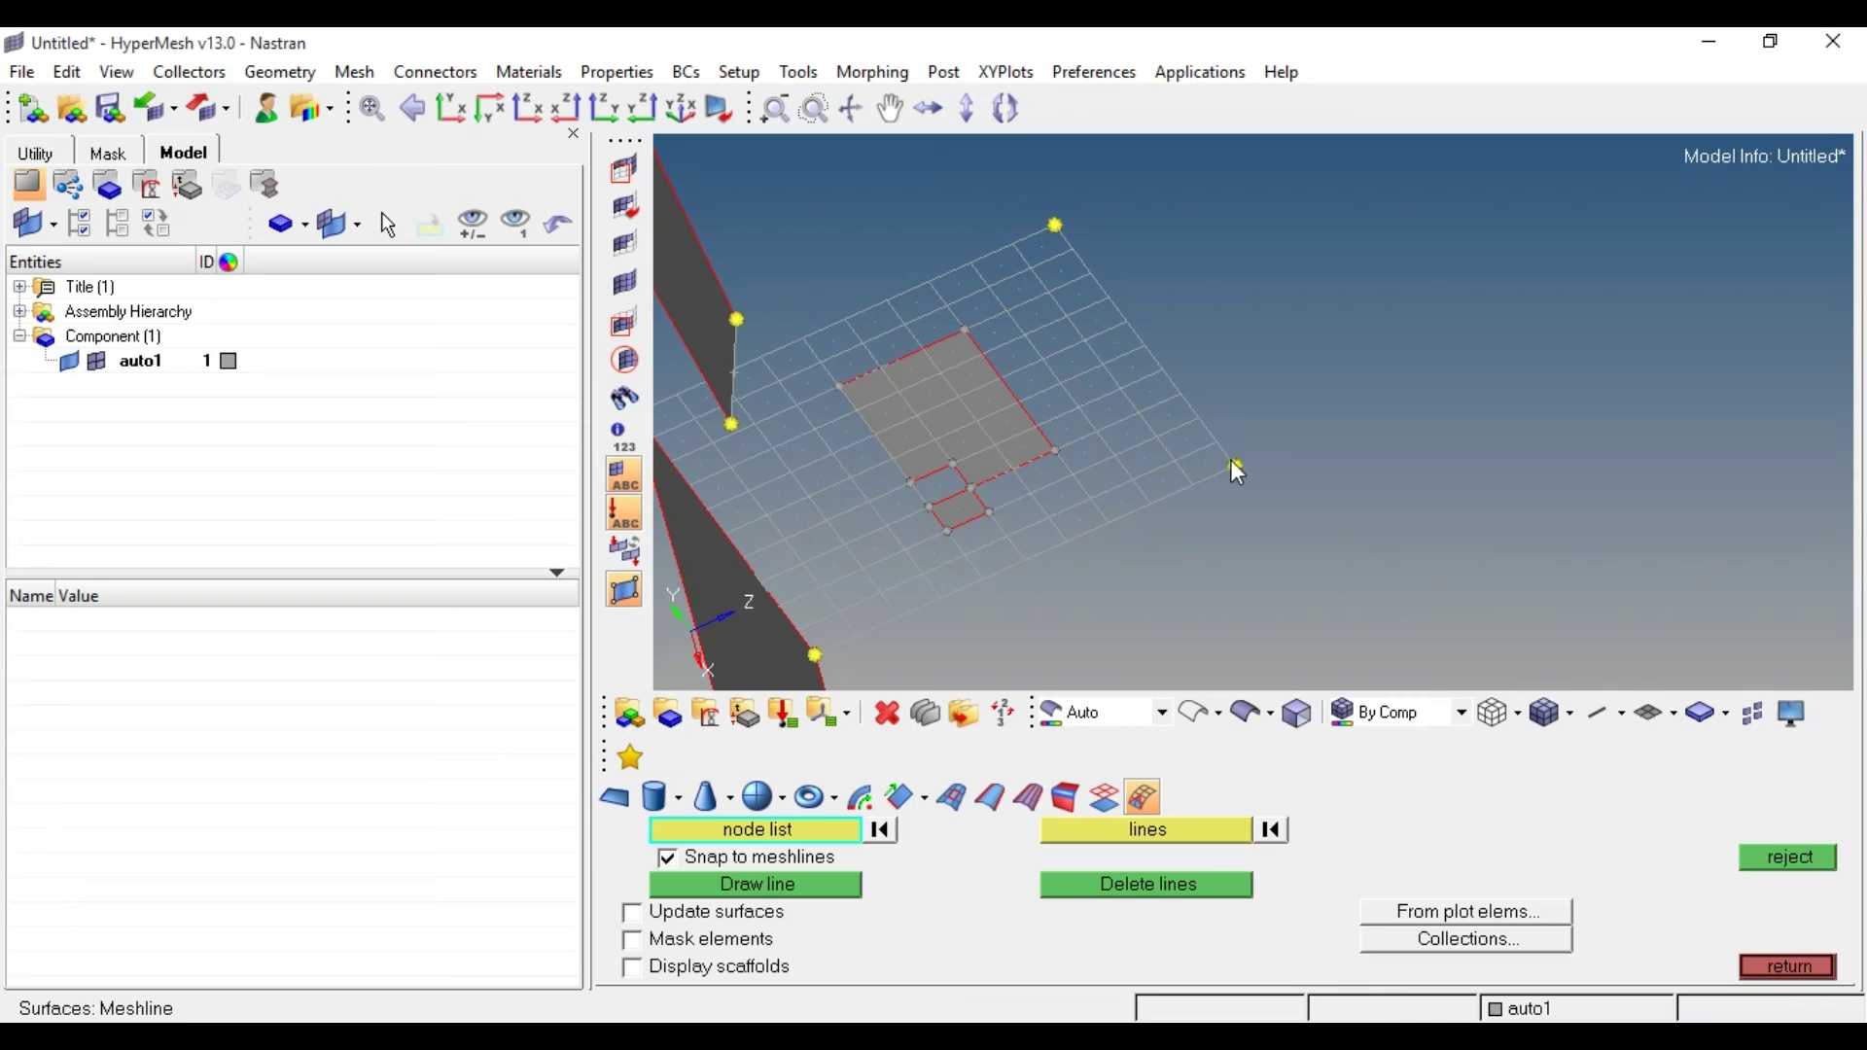
{"action": "right_click", "coordinate": [1056, 224]}
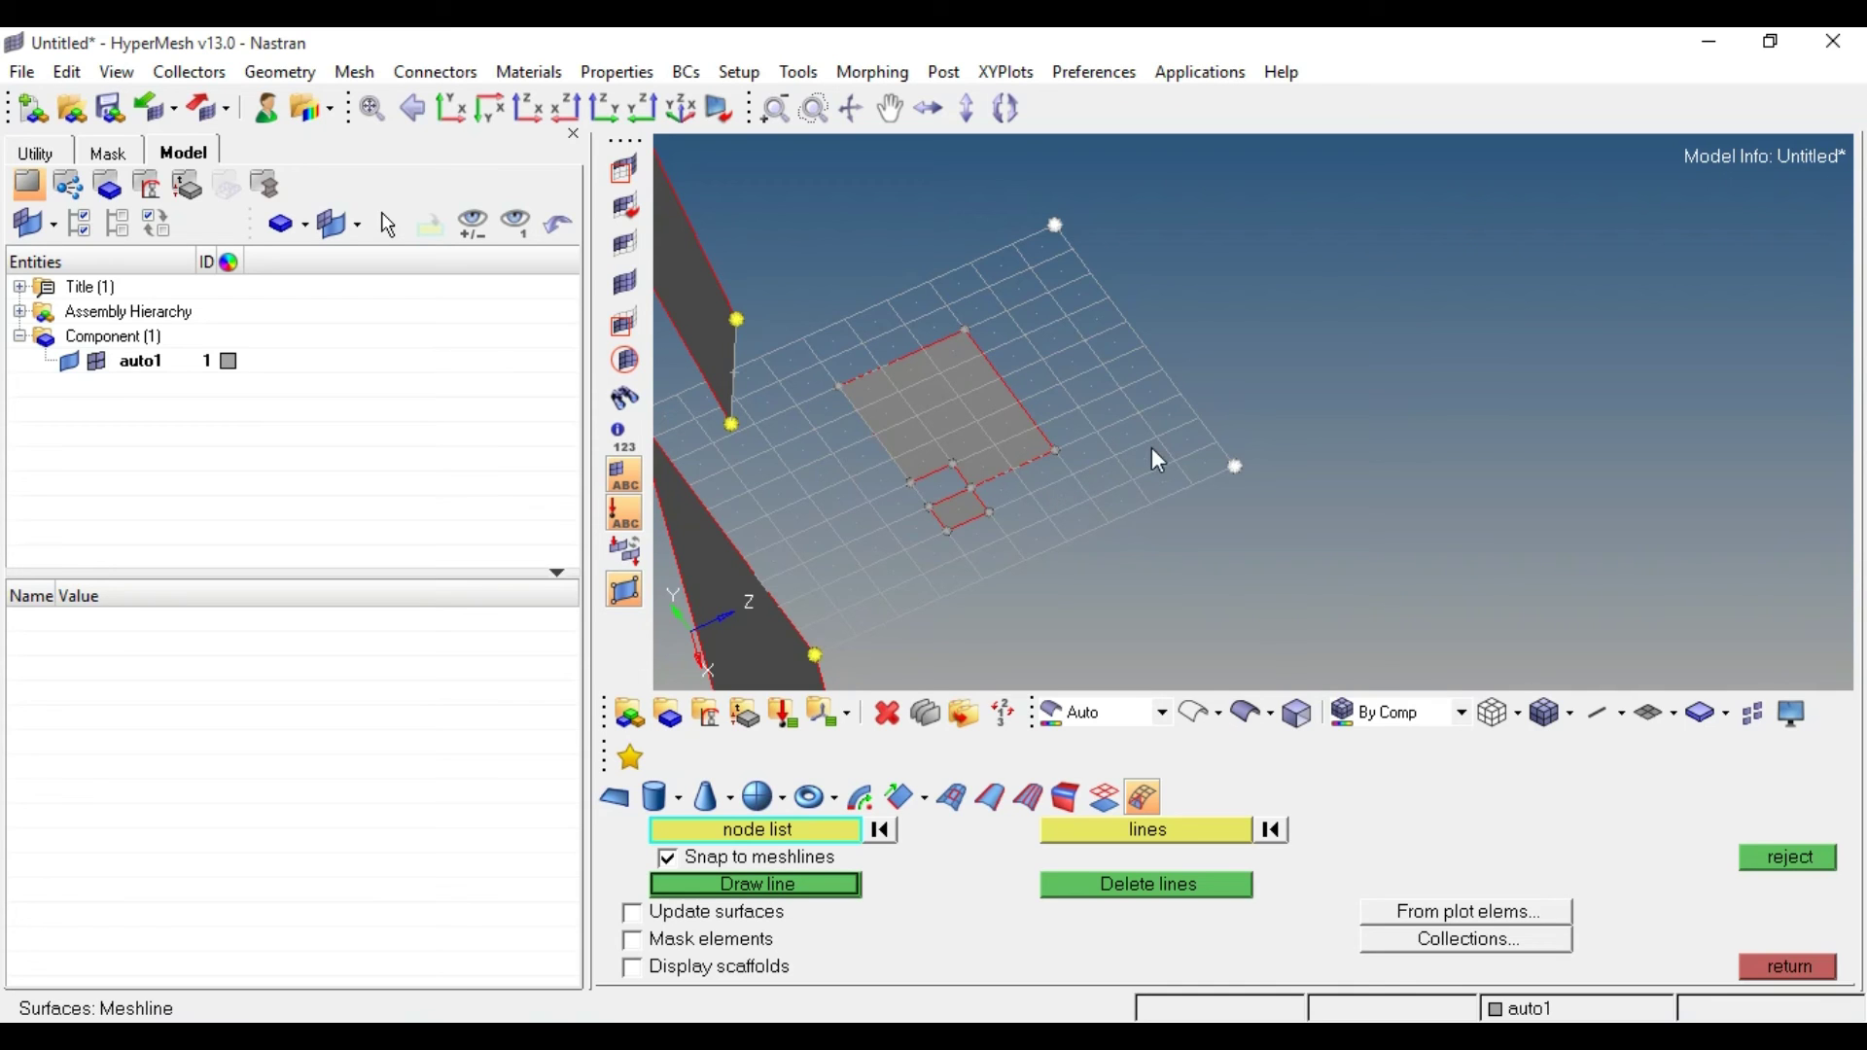
{"action": "left_click", "coordinate": [693, 886]}
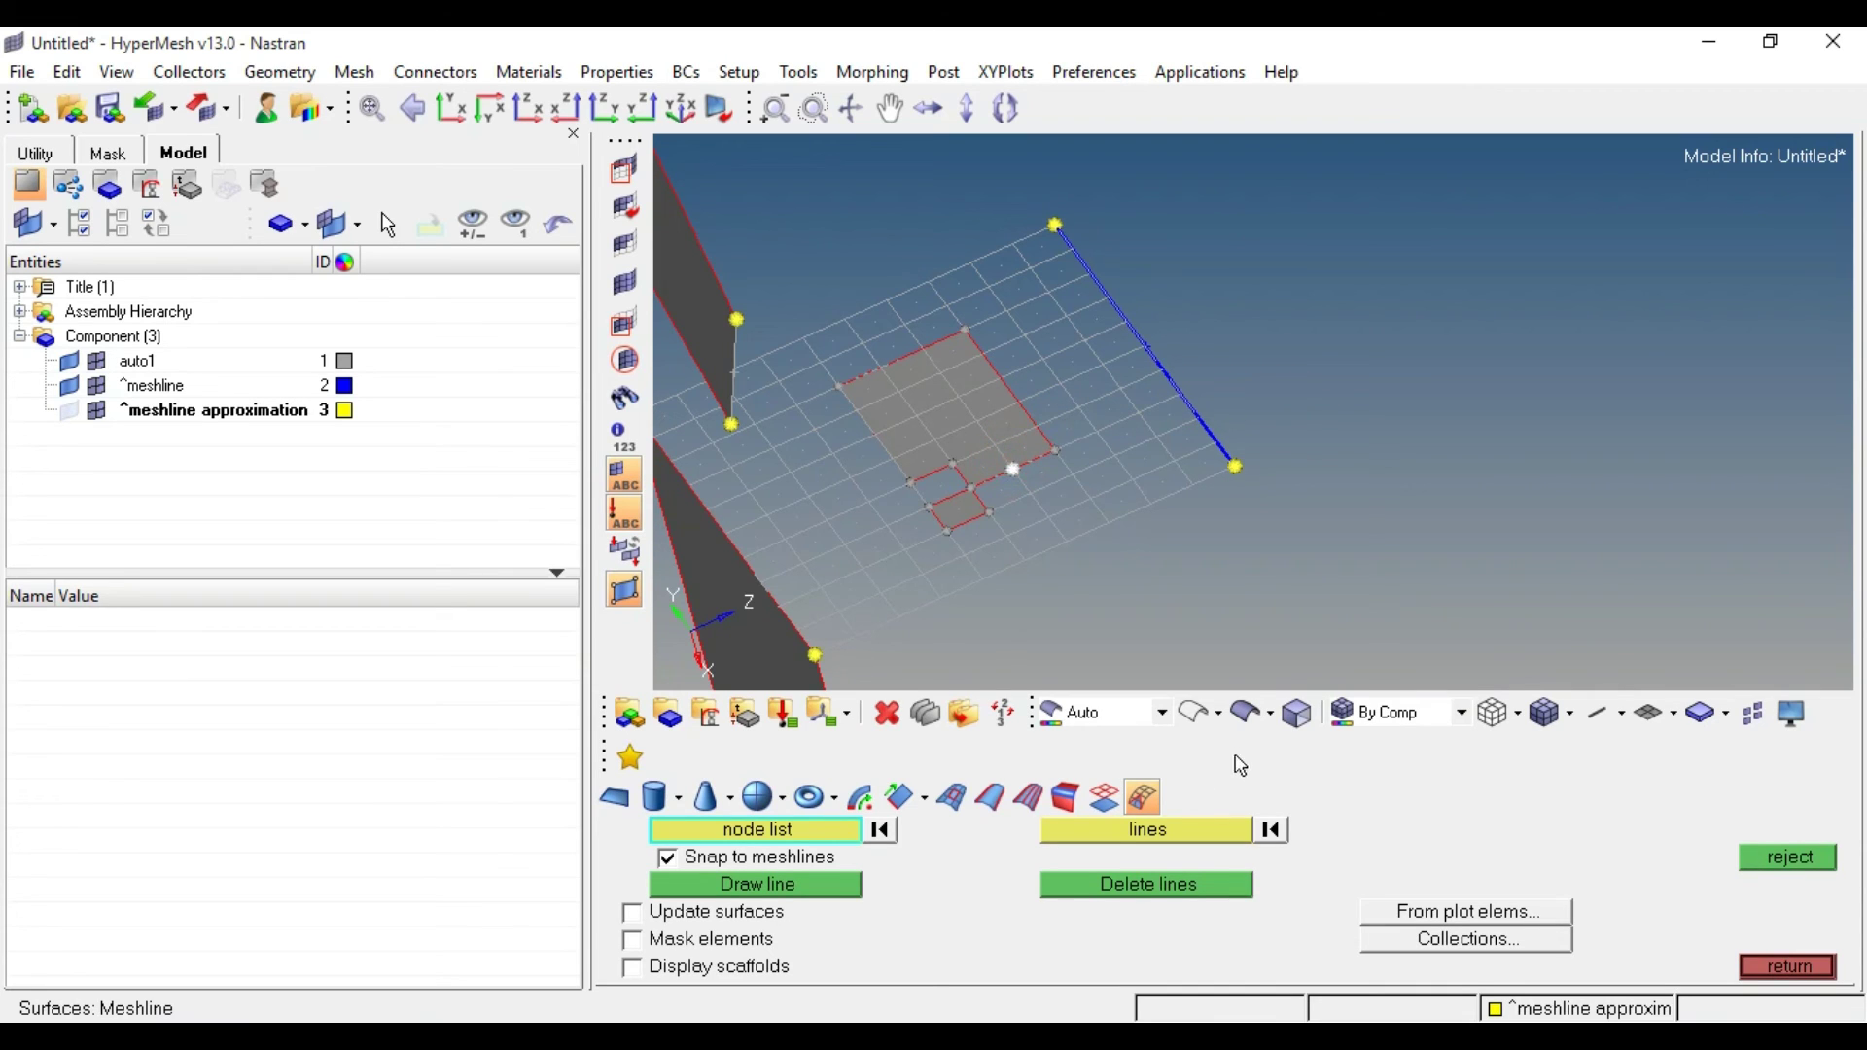
Toggle auto1's element display off and on, and try to delete the meshline with a corner node picked.
{"action": "left_click", "coordinate": [101, 361]}
{"action": "left_click", "coordinate": [101, 361]}
{"action": "middle_click", "coordinate": [1216, 441]}
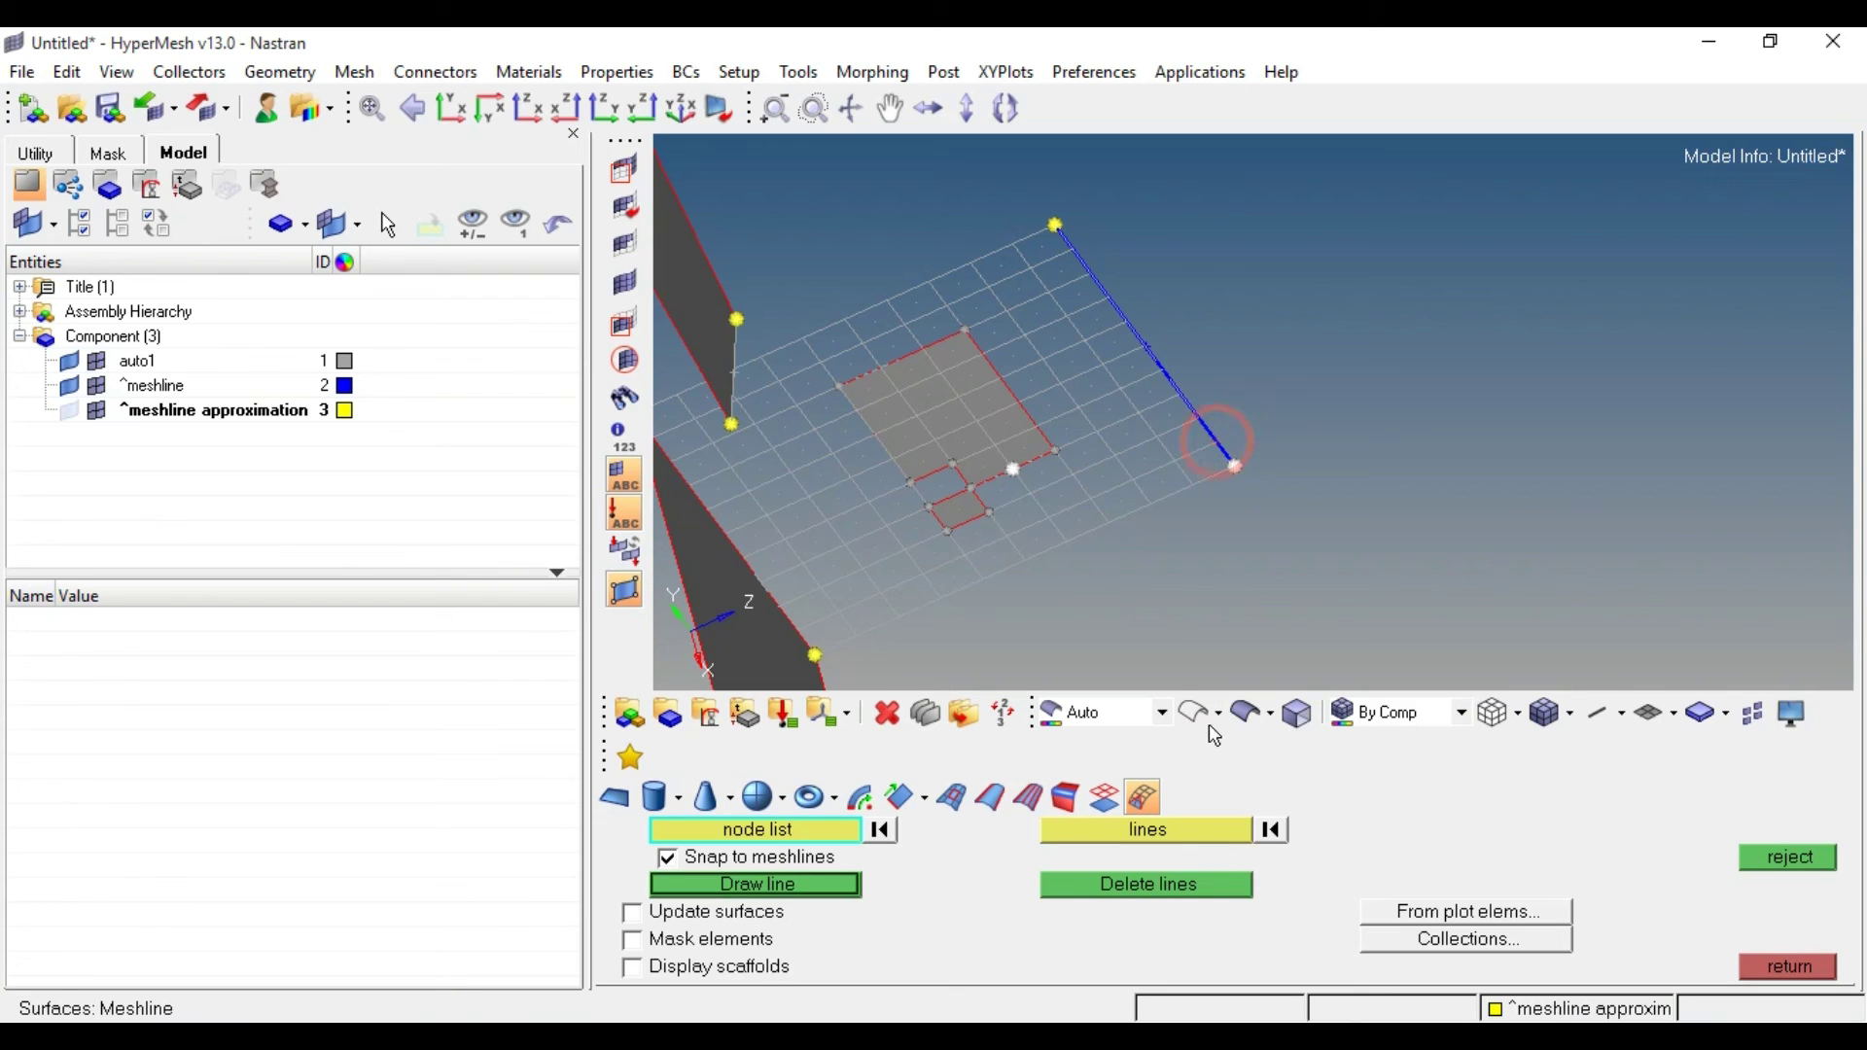
{"action": "left_click", "coordinate": [1156, 882]}
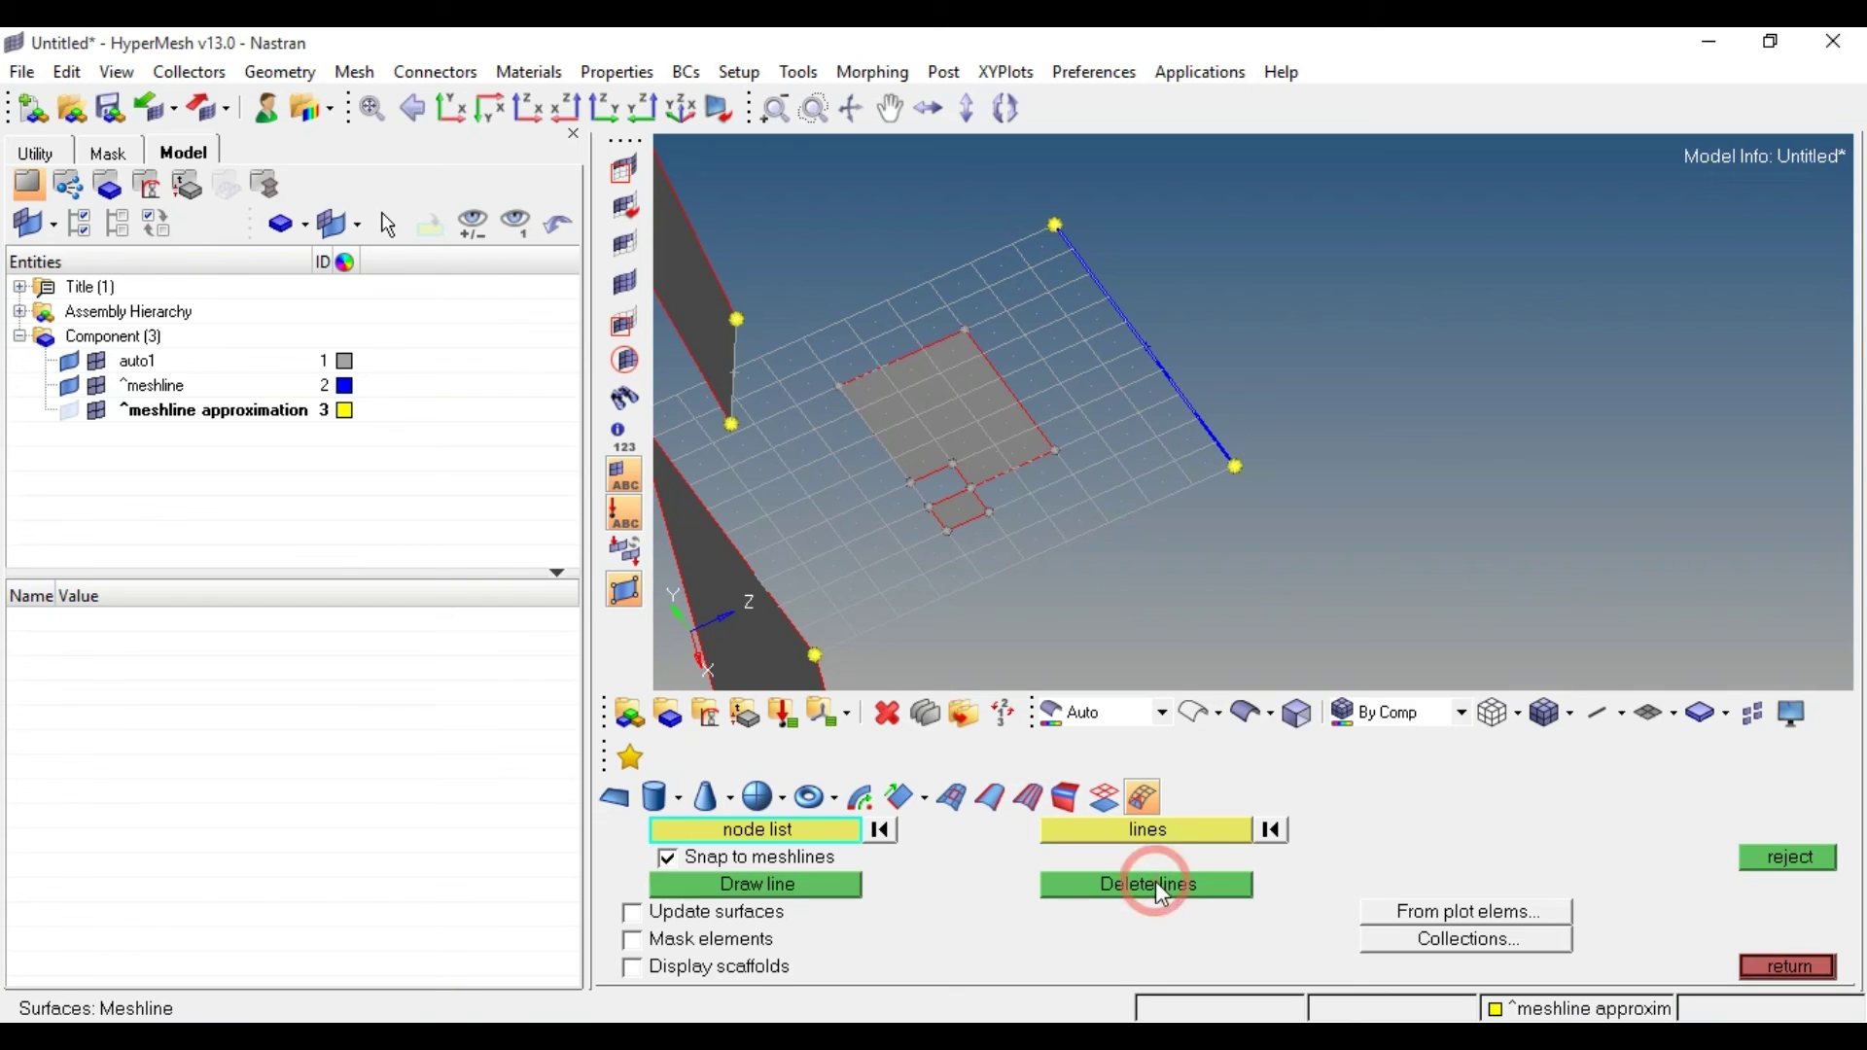
Draw a meshline between two adjacent nodes midway along the existing meshline.
{"action": "left_click", "coordinate": [1181, 394]}
{"action": "left_click", "coordinate": [1163, 370]}
{"action": "middle_click", "coordinate": [1167, 375]}
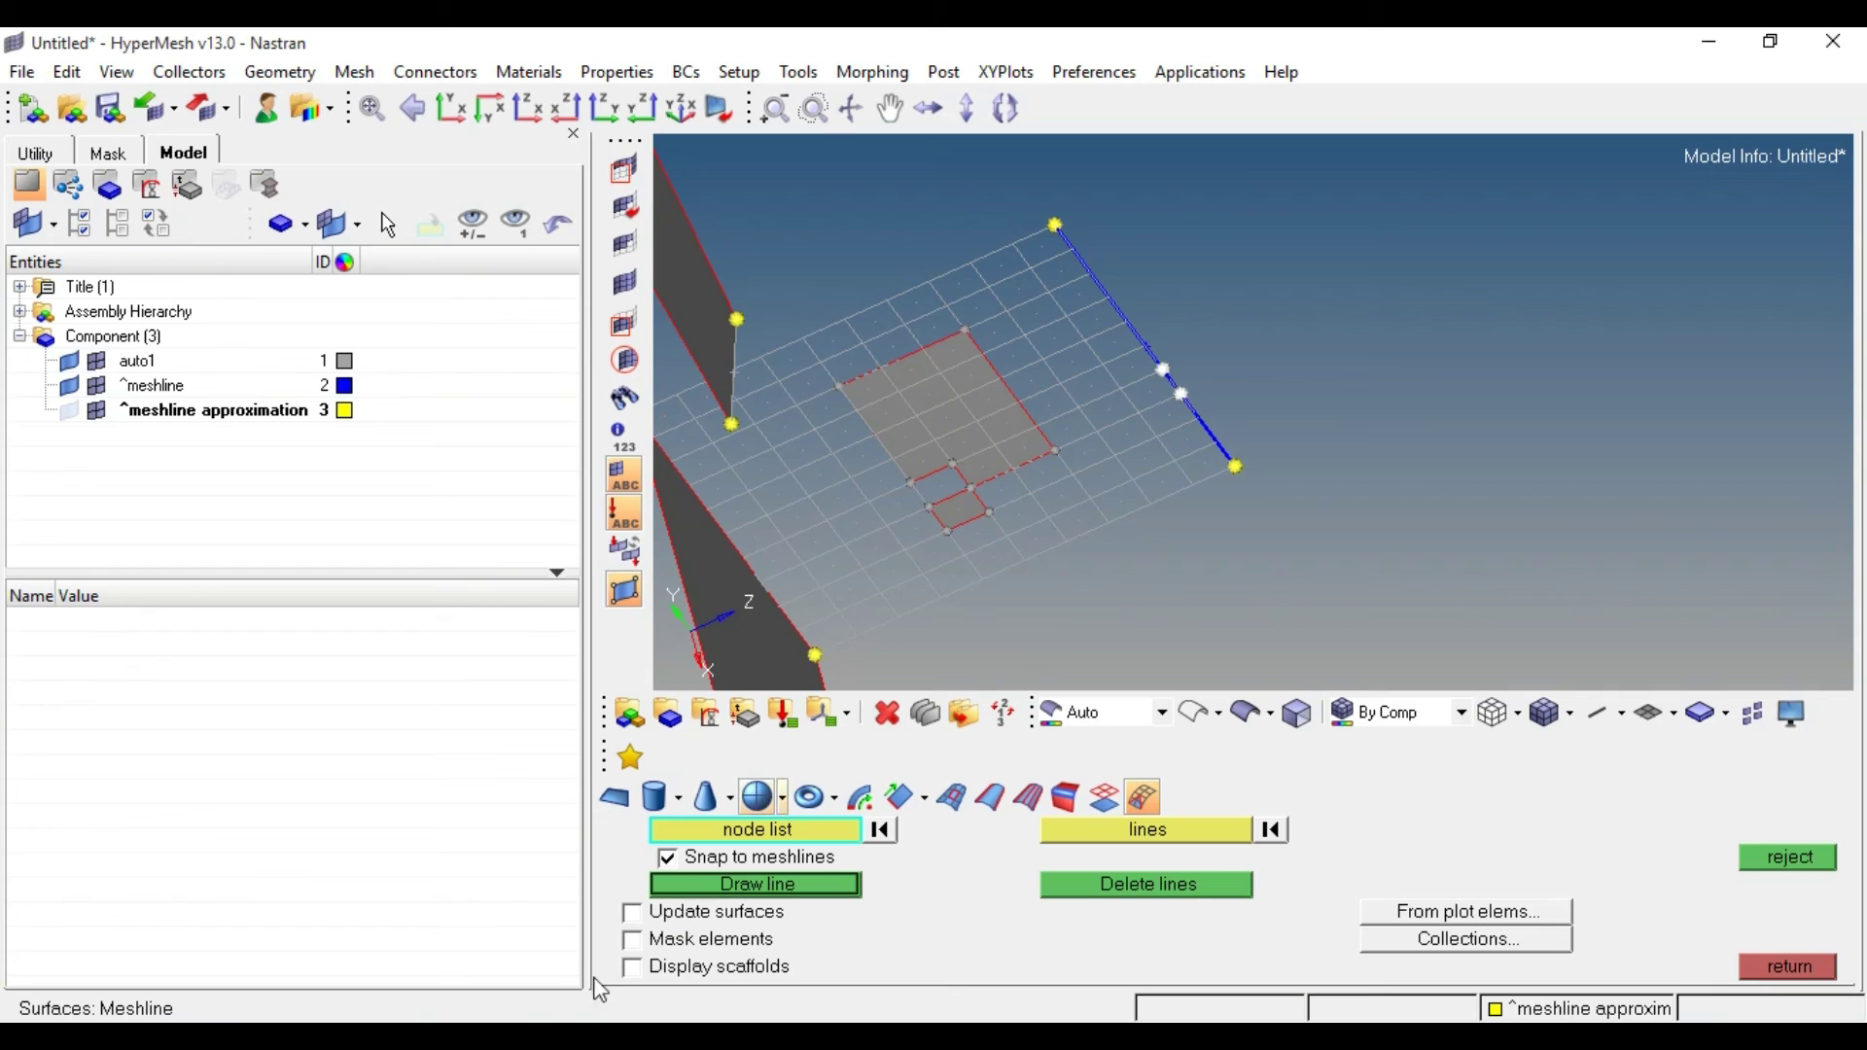
{"action": "left_click", "coordinate": [714, 887]}
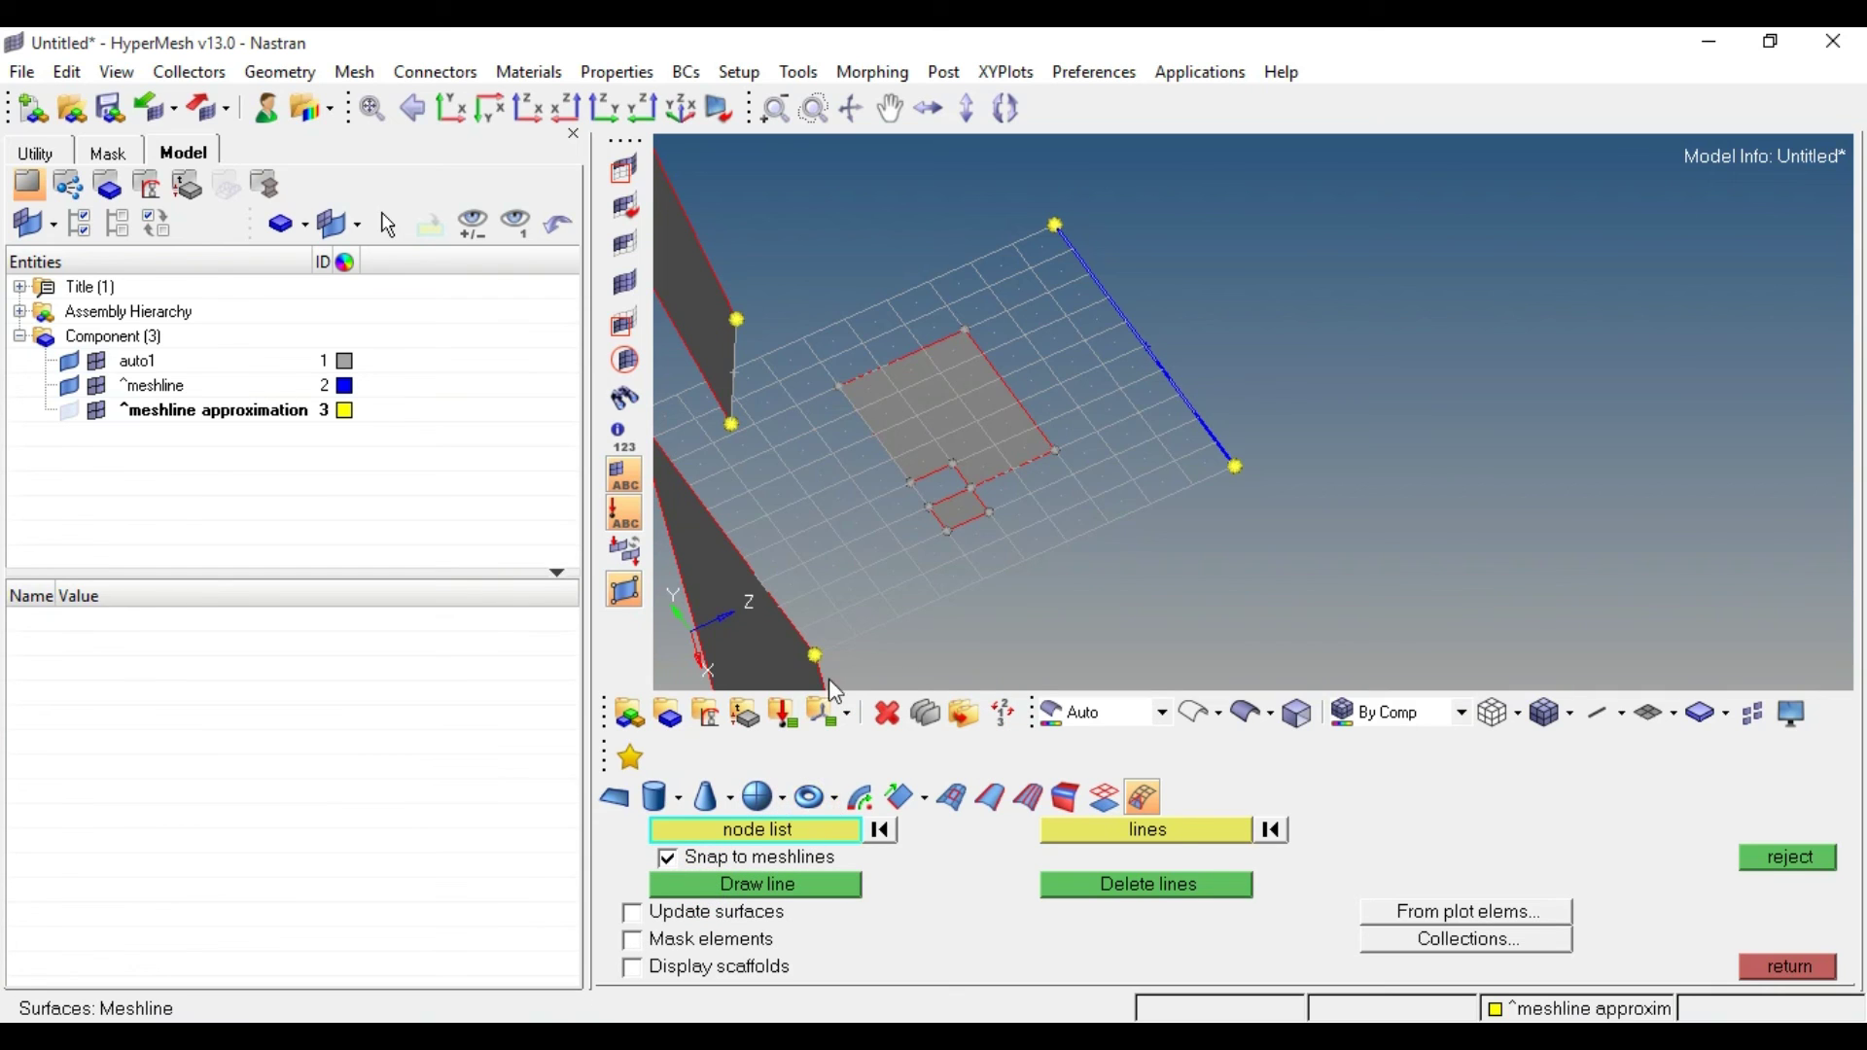
Draw a second meshline along the mesh's lower edge, between its two corner nodes.
{"action": "left_click", "coordinate": [764, 886]}
{"action": "left_click", "coordinate": [816, 656]}
{"action": "left_click", "coordinate": [1234, 466]}
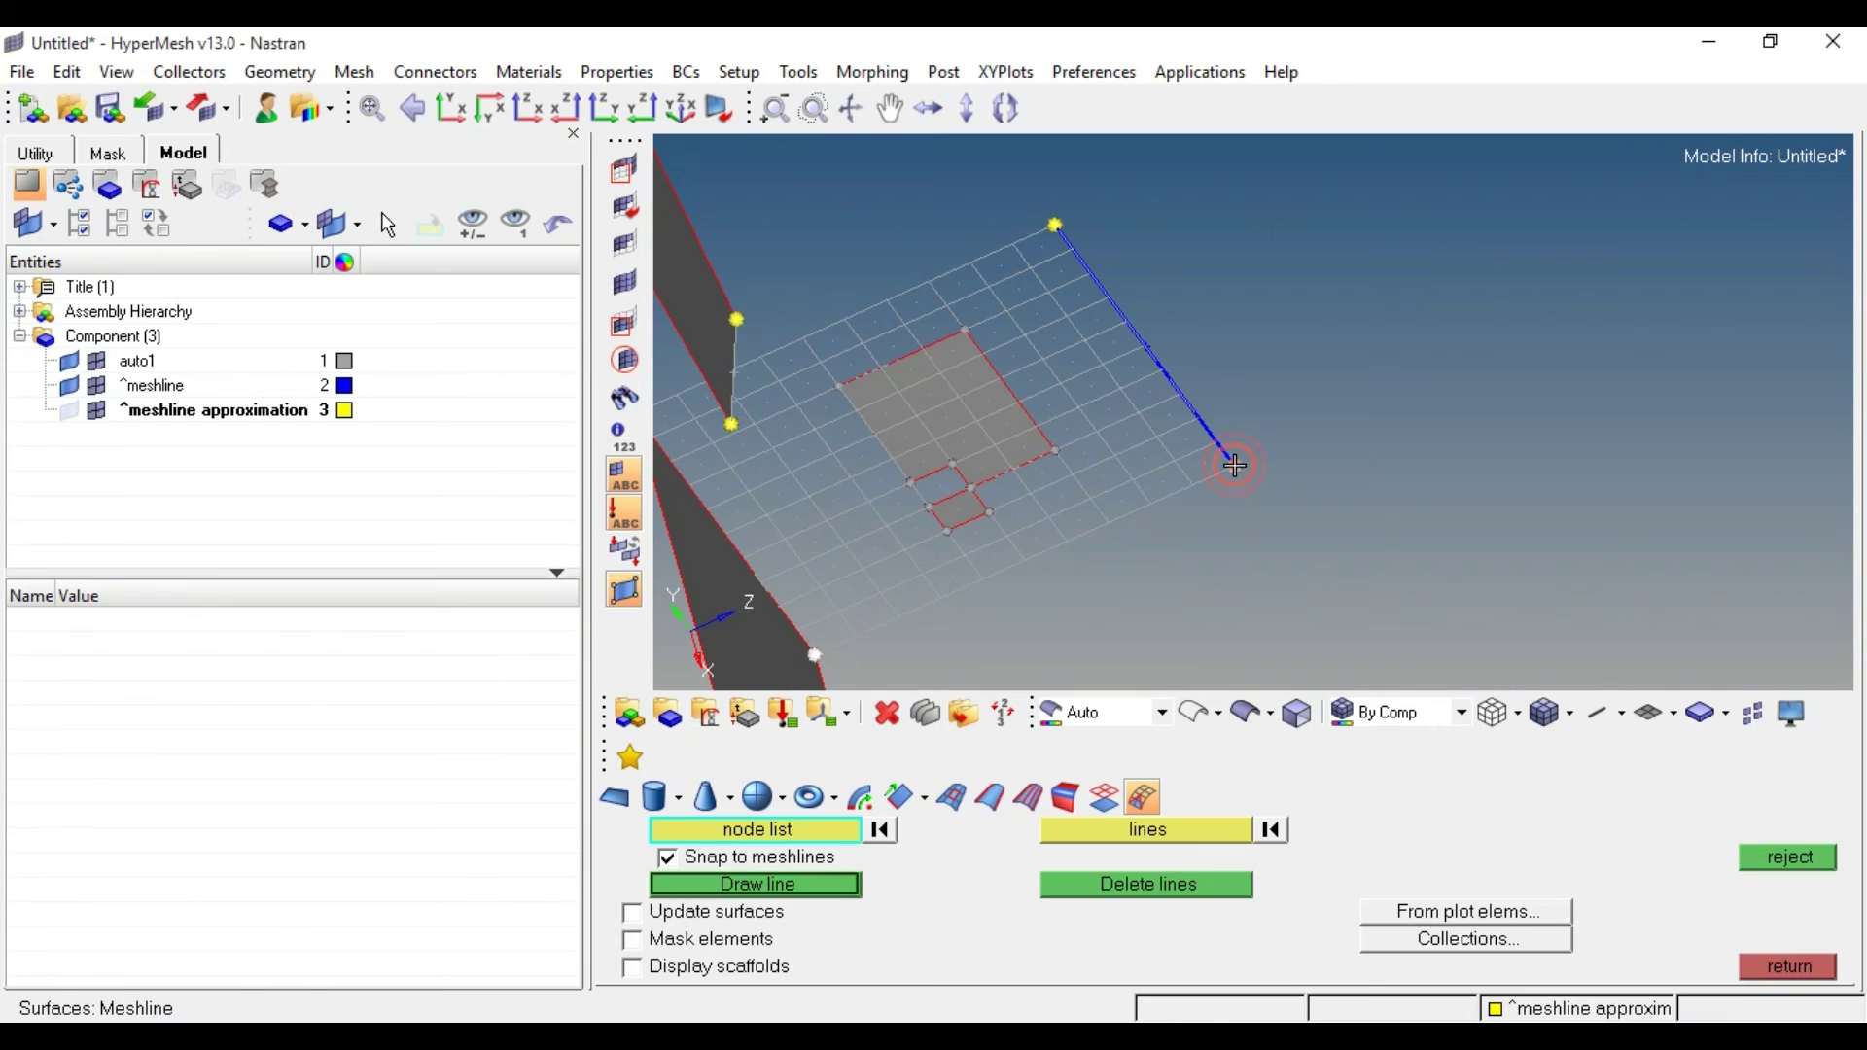
{"action": "left_click", "coordinate": [783, 886]}
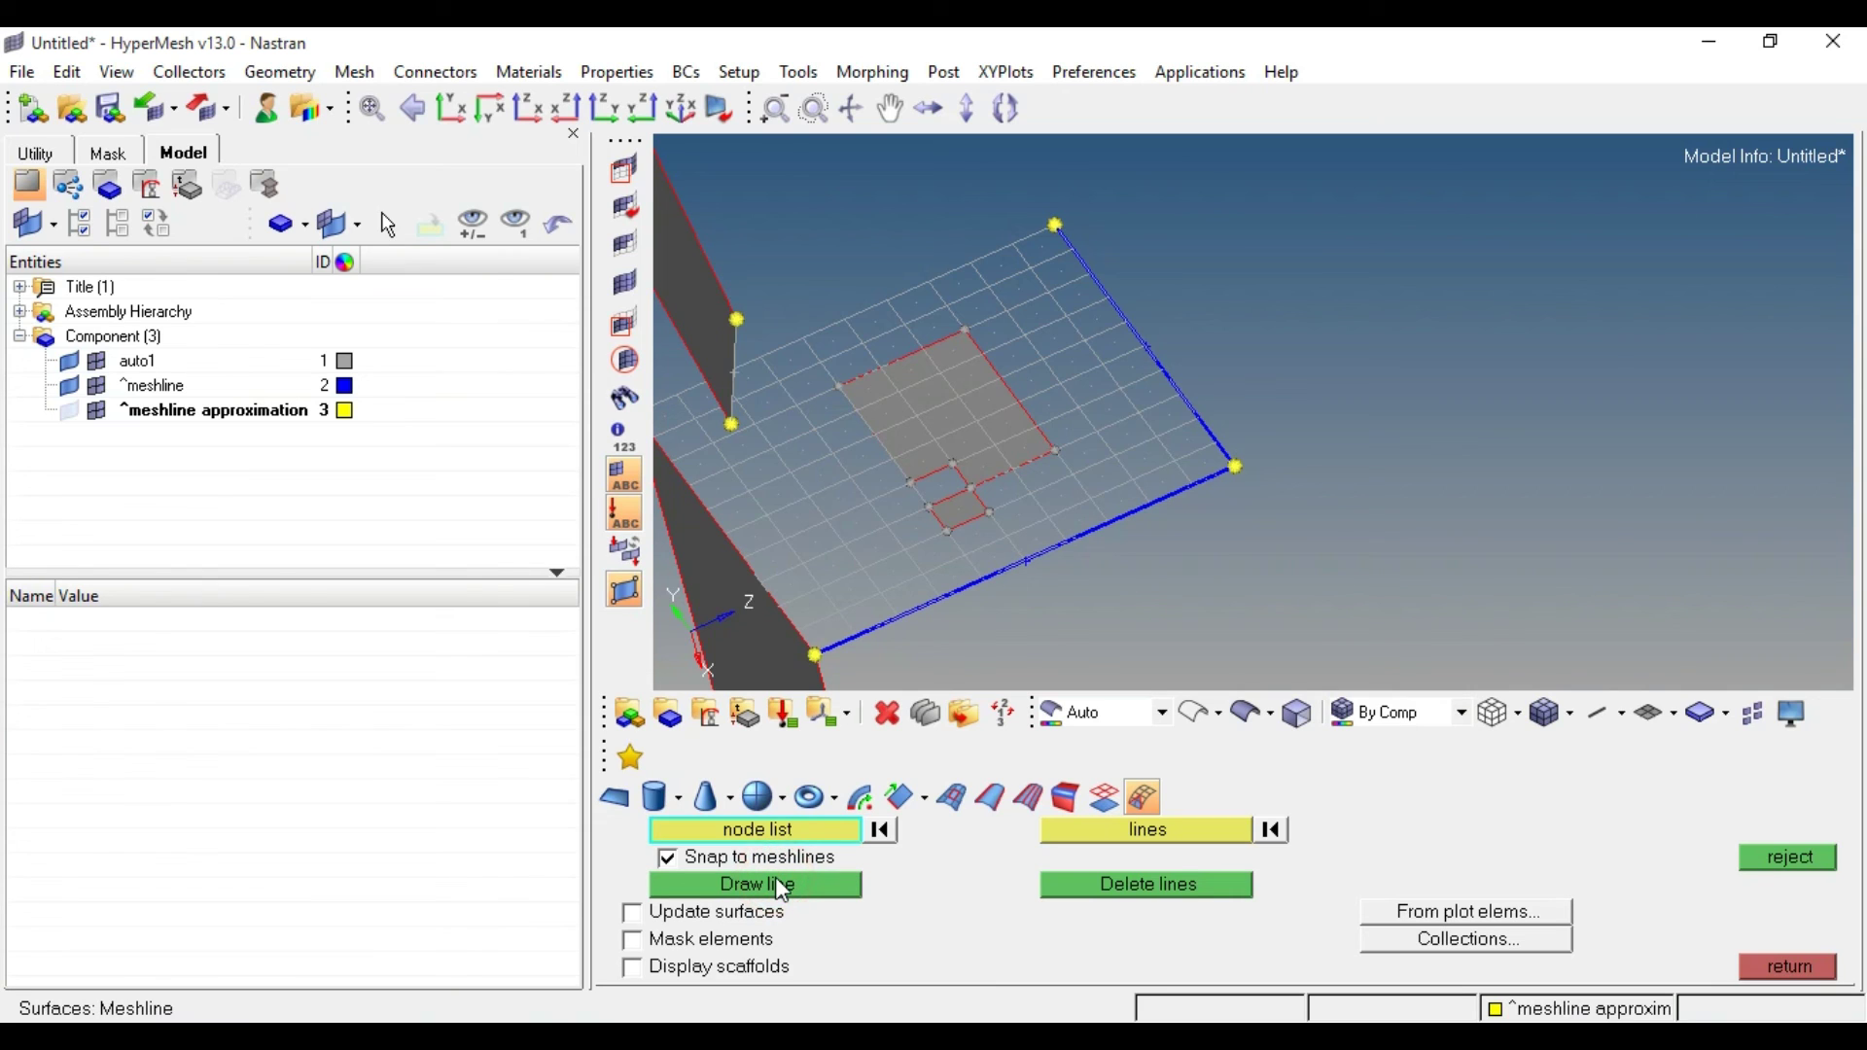
Delete the meshline along the mesh's lower edge and leave the surface creation tools.
{"action": "left_click", "coordinate": [1139, 833]}
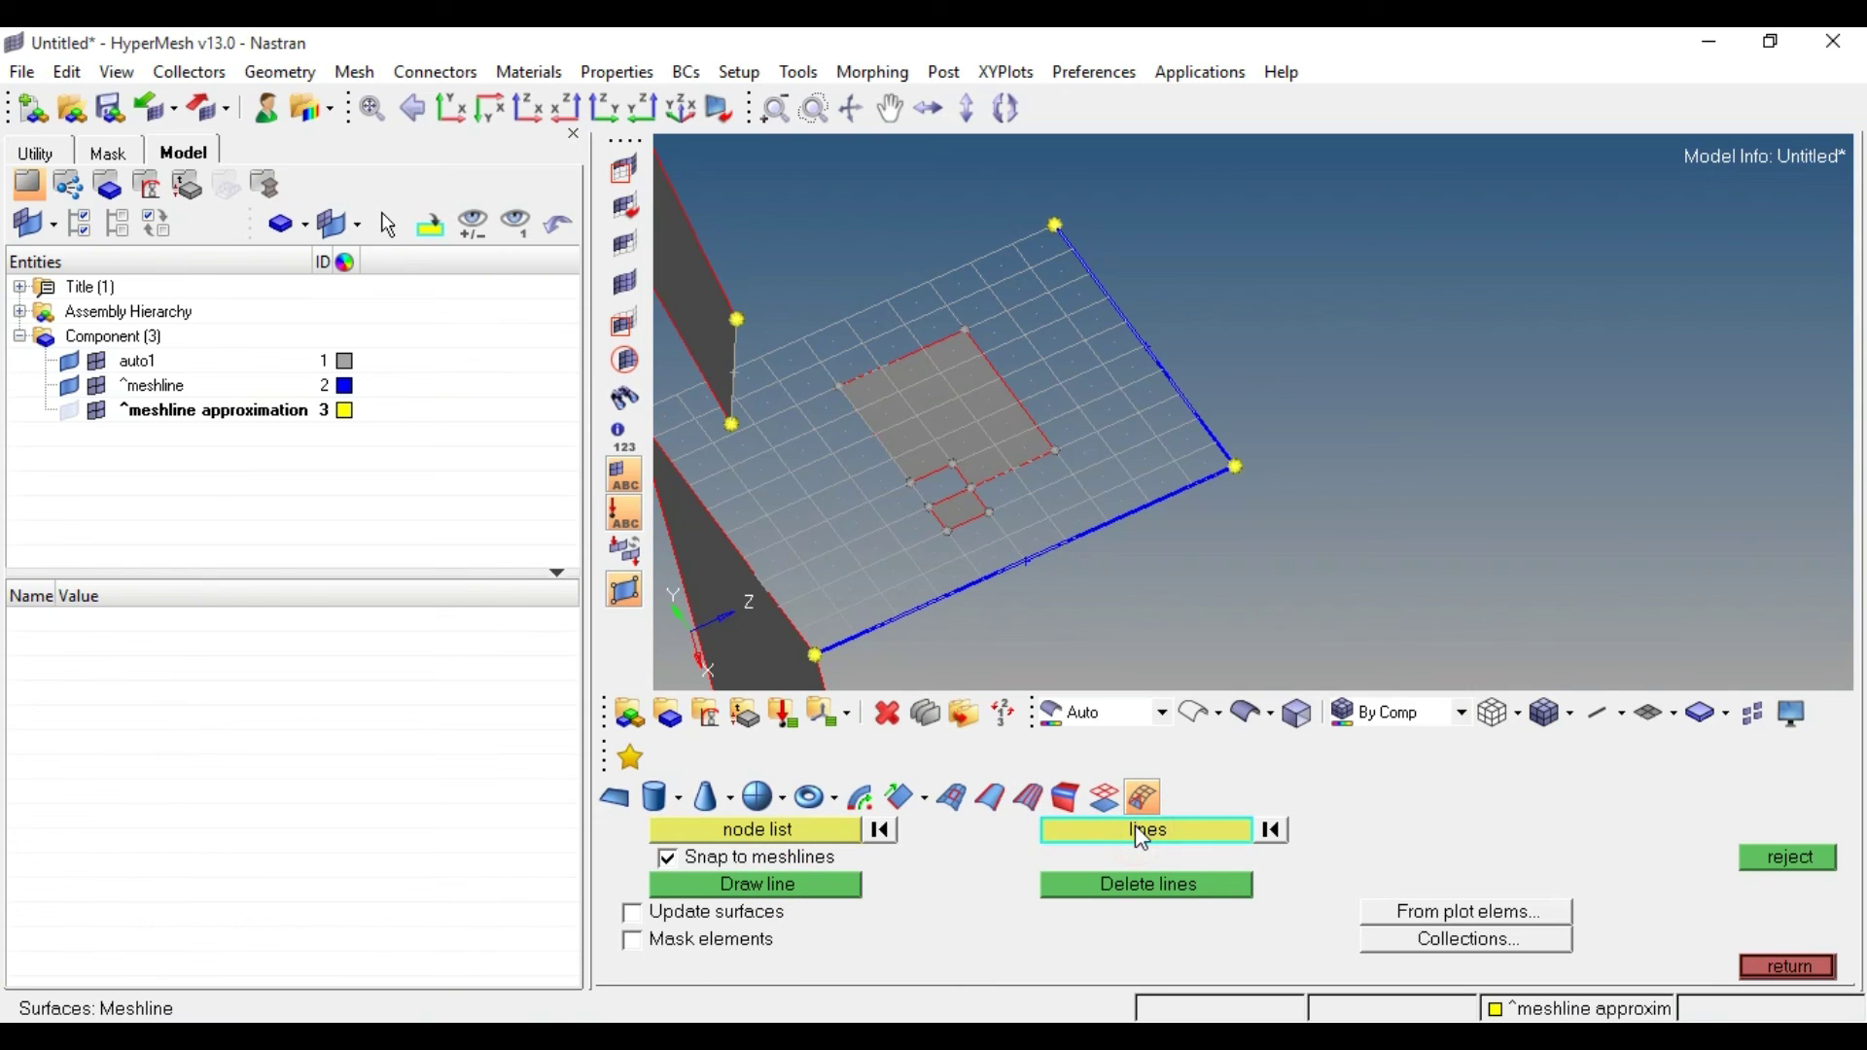
{"action": "left_click", "coordinate": [989, 576]}
{"action": "left_click", "coordinate": [1157, 886]}
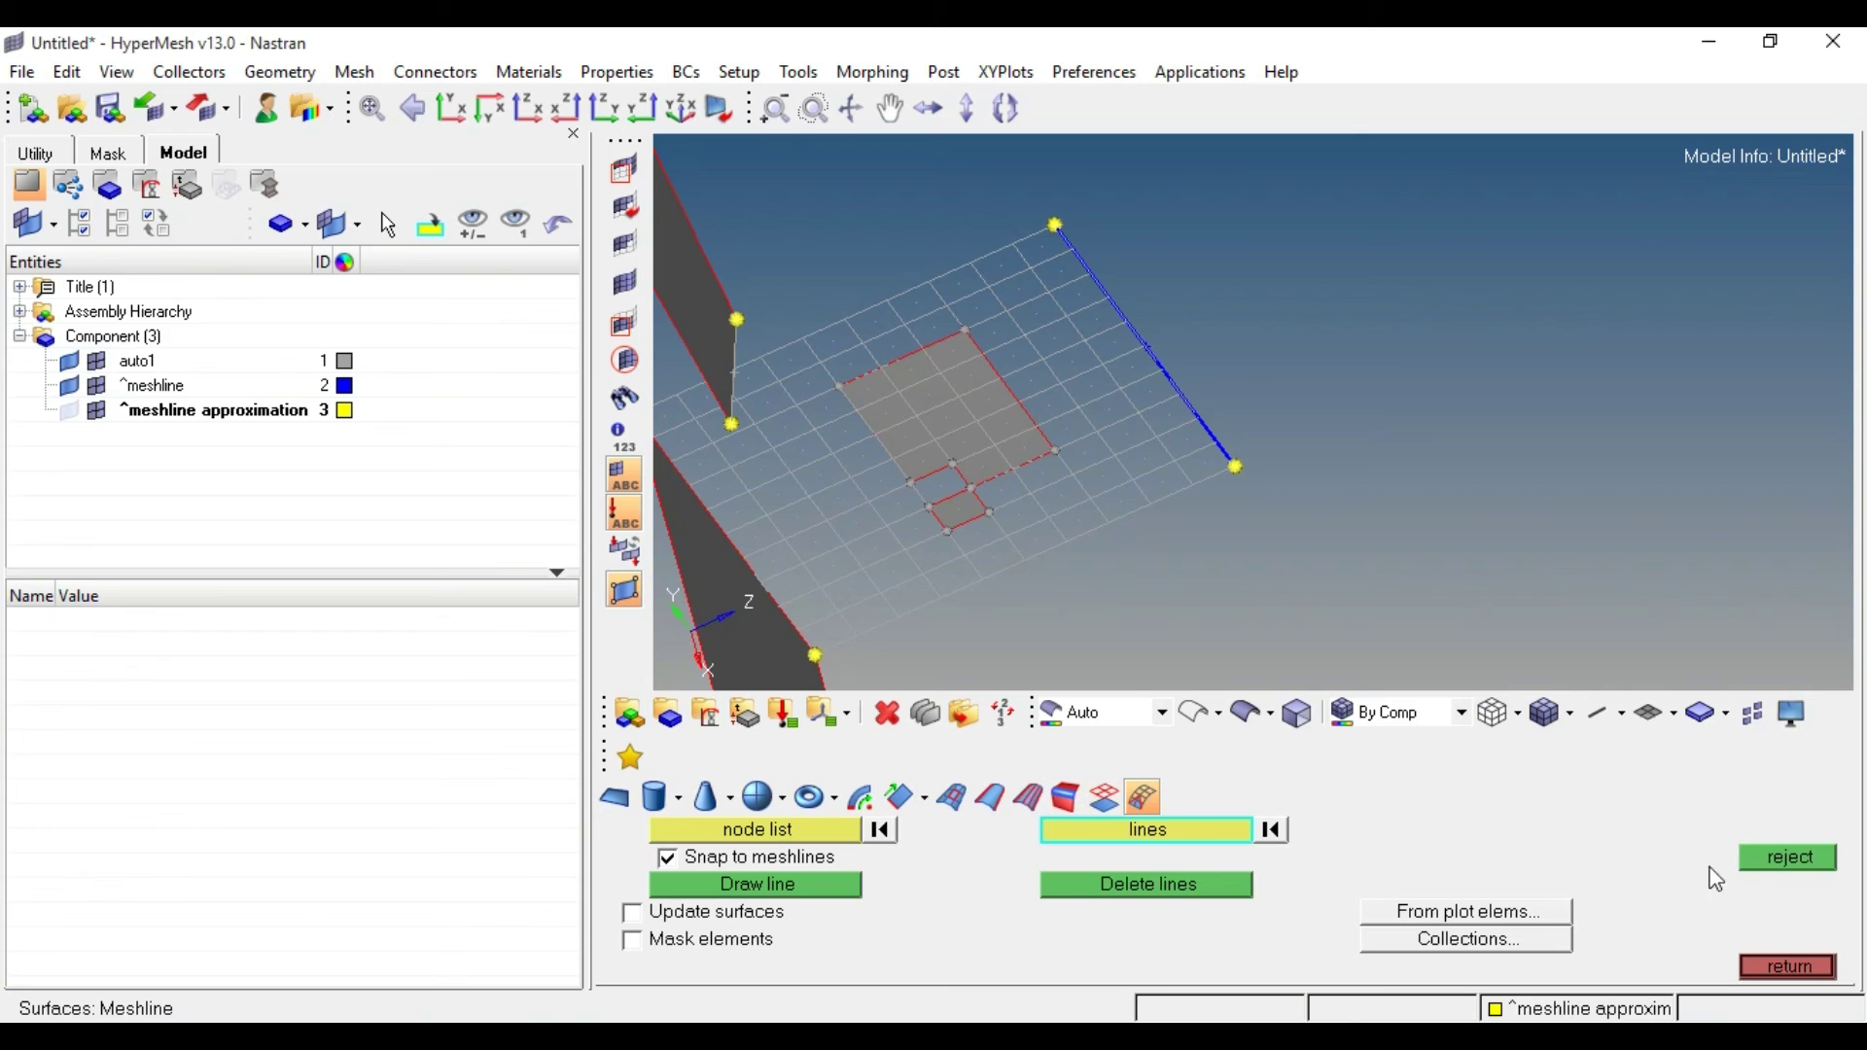
{"action": "left_click", "coordinate": [1805, 968]}
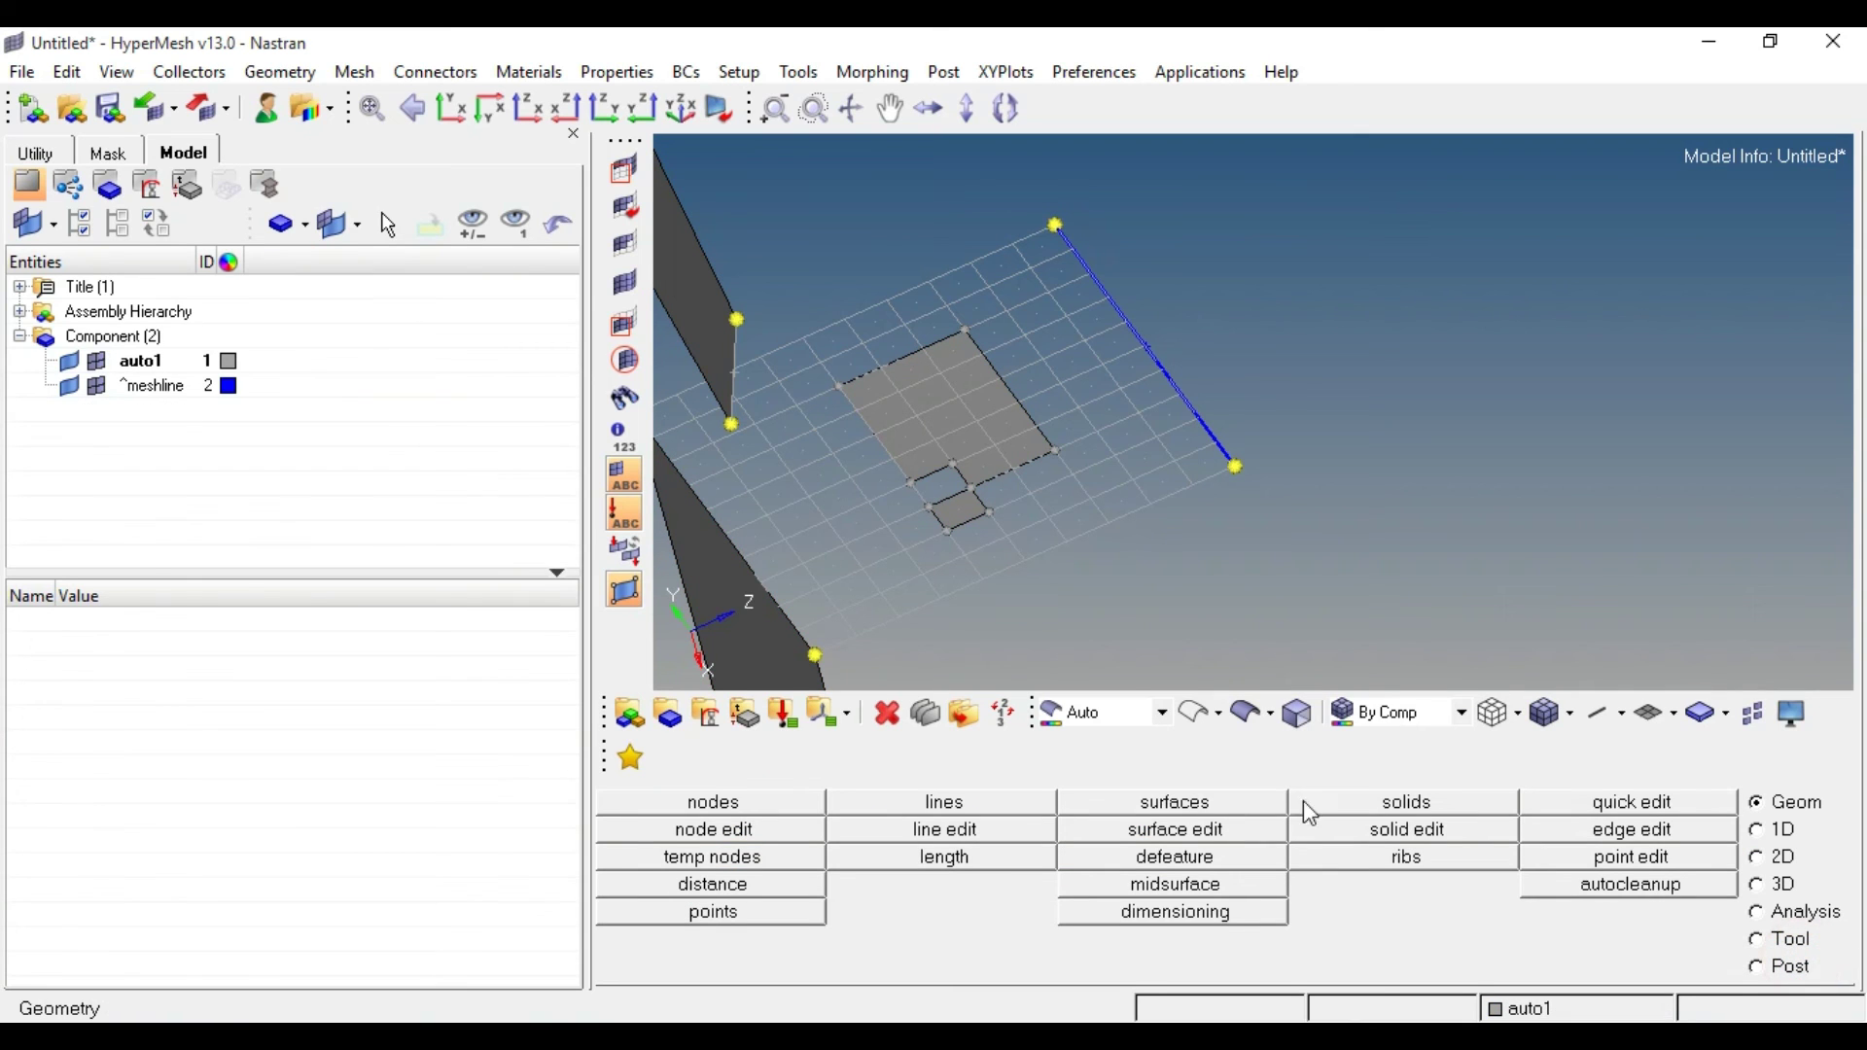